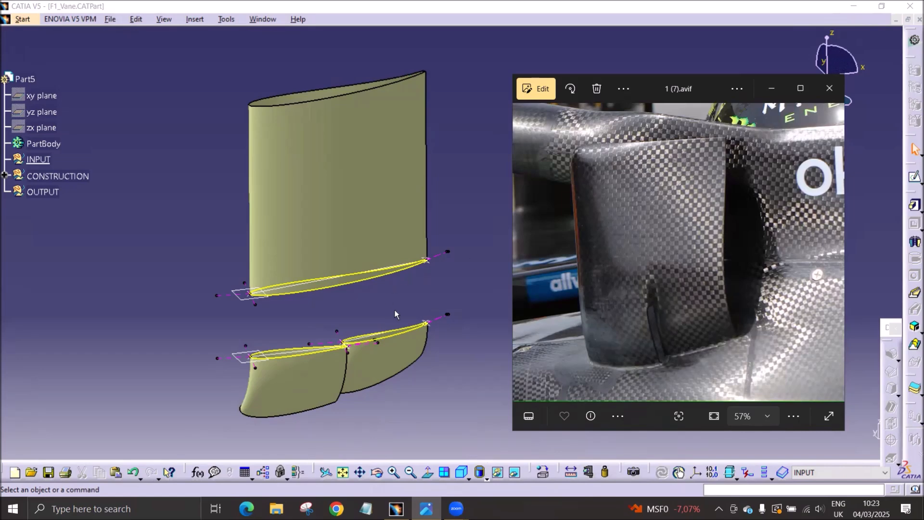
Put the reference photo away and examine the SINGLE ELEMENT and DUAL ELEMENT sets inside the CONSTRUCTION set.
click(430, 308)
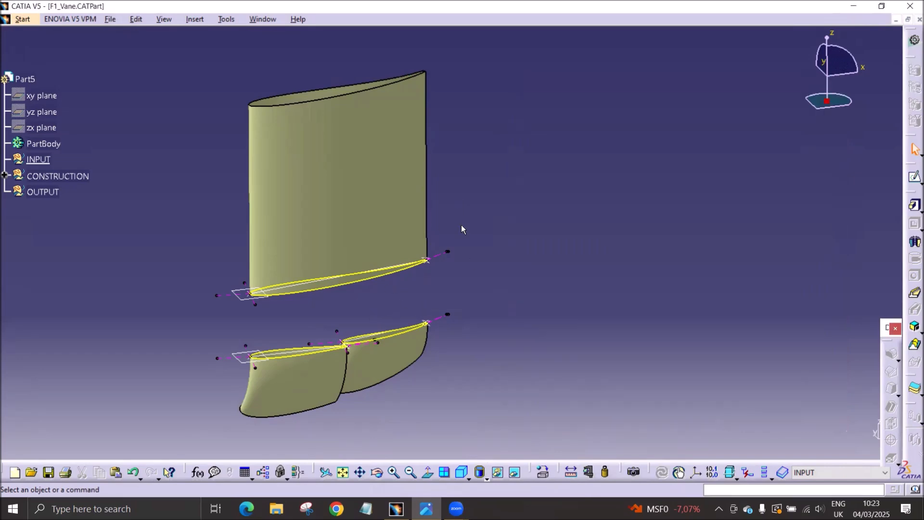
middle_drag(428, 331, 346, 383)
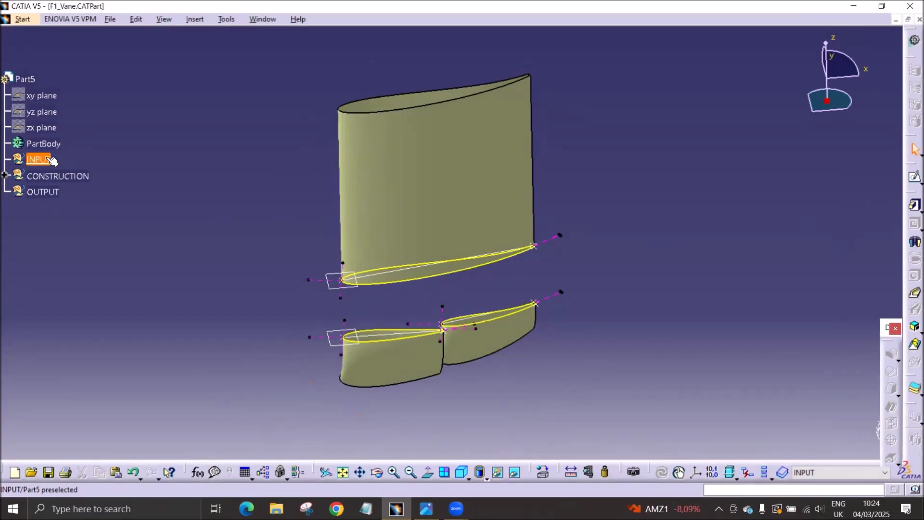
click(4, 176)
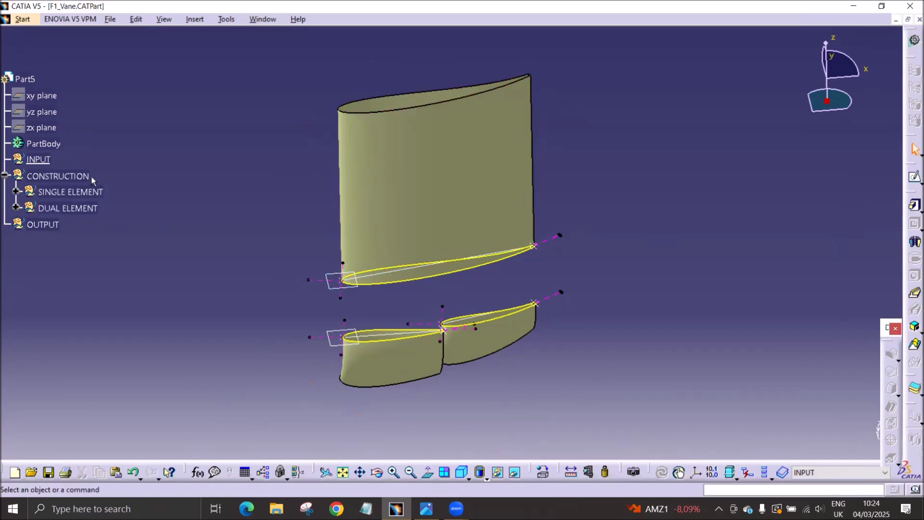
click(71, 192)
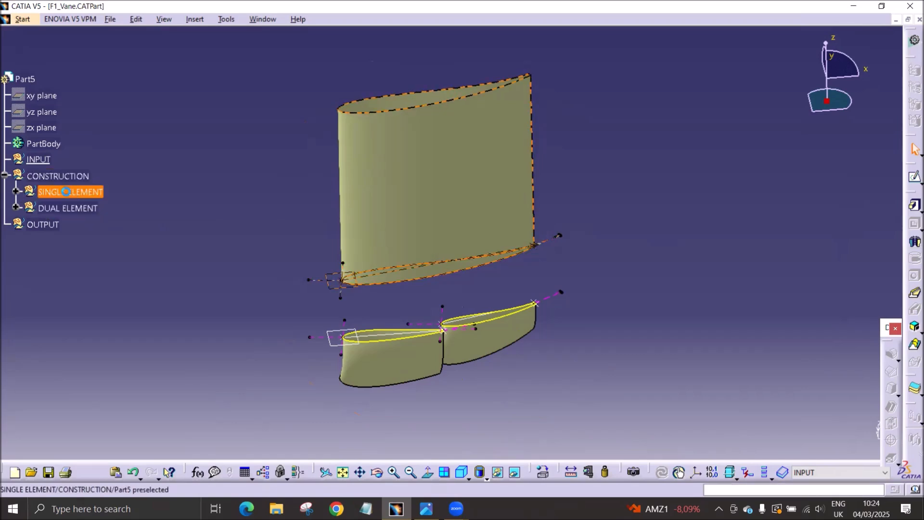
click(294, 252)
click(90, 211)
click(215, 251)
click(16, 192)
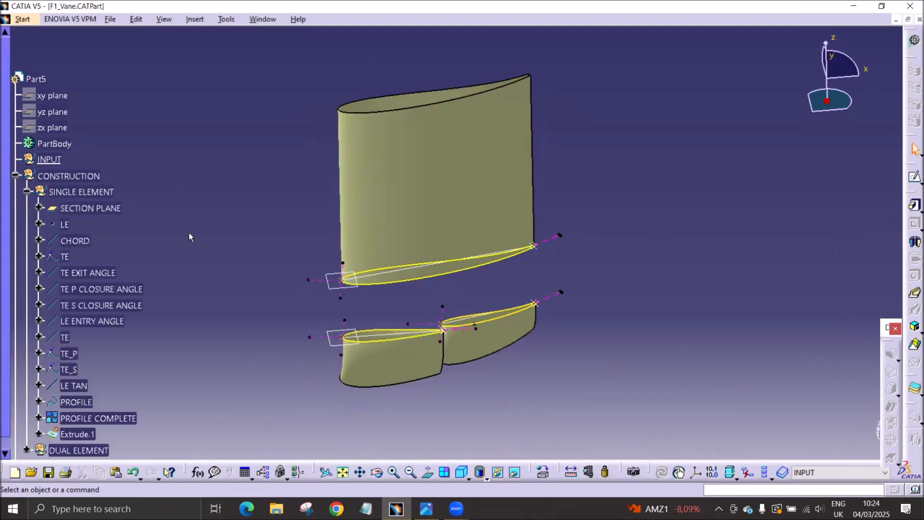
Examine the single element's section plane, LE point, chord, TE point, exit angle and closure angle lines by highlighting each one.
click(90, 207)
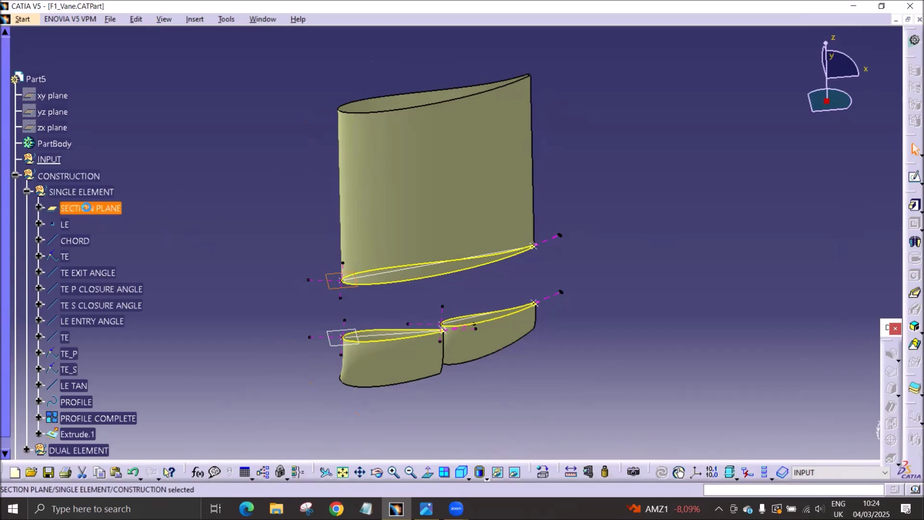
click(65, 224)
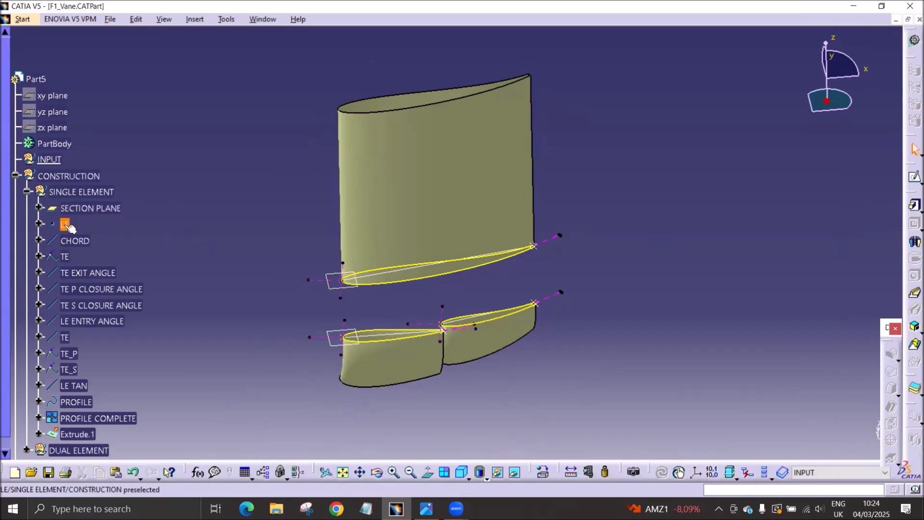
middle_drag(202, 262, 266, 212)
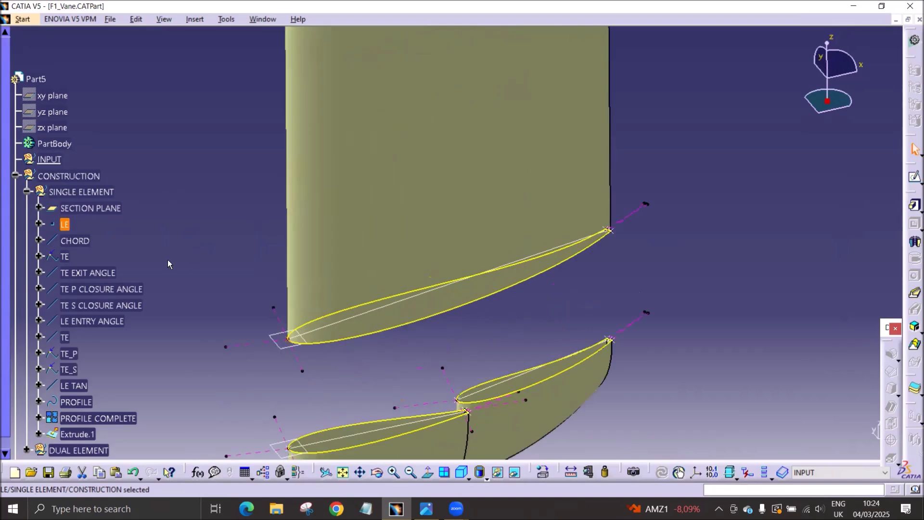
click(91, 241)
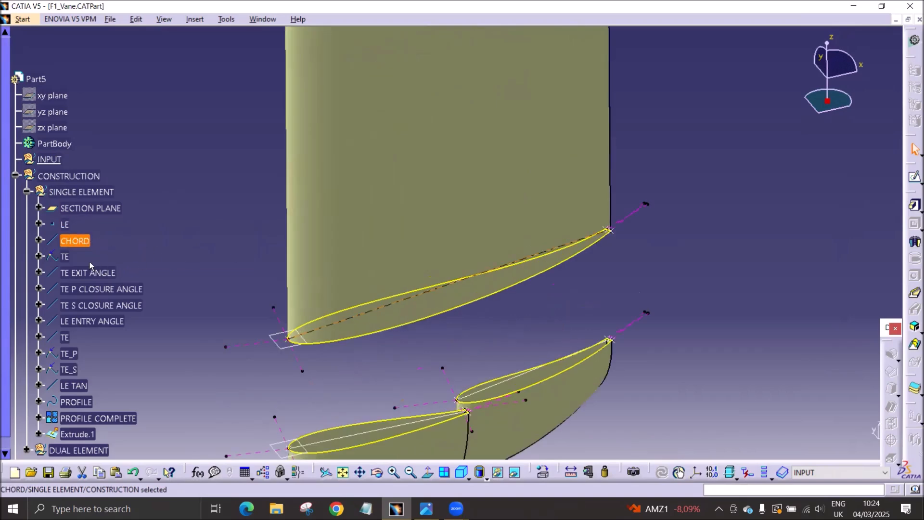
click(66, 257)
click(86, 273)
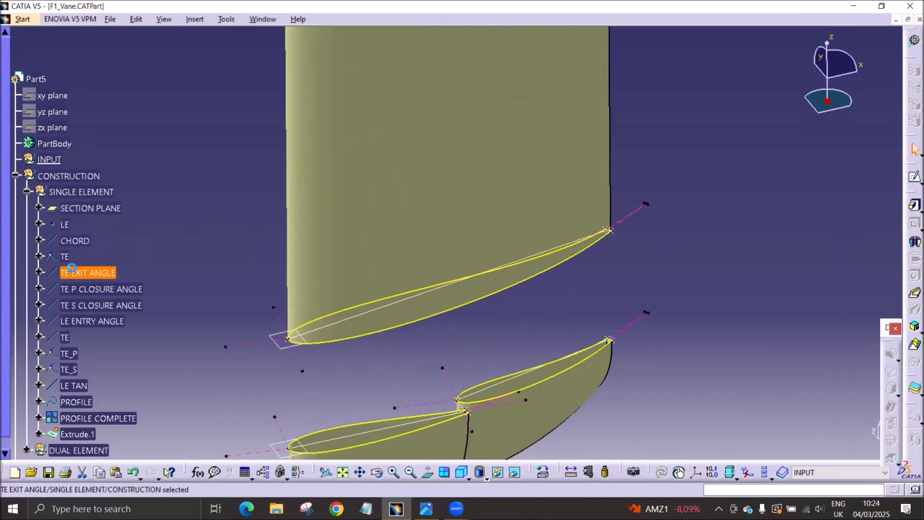
click(87, 289)
Review the start and end lengths in the definition of the single element's TE line, leaving them as they are.
double_click(64, 337)
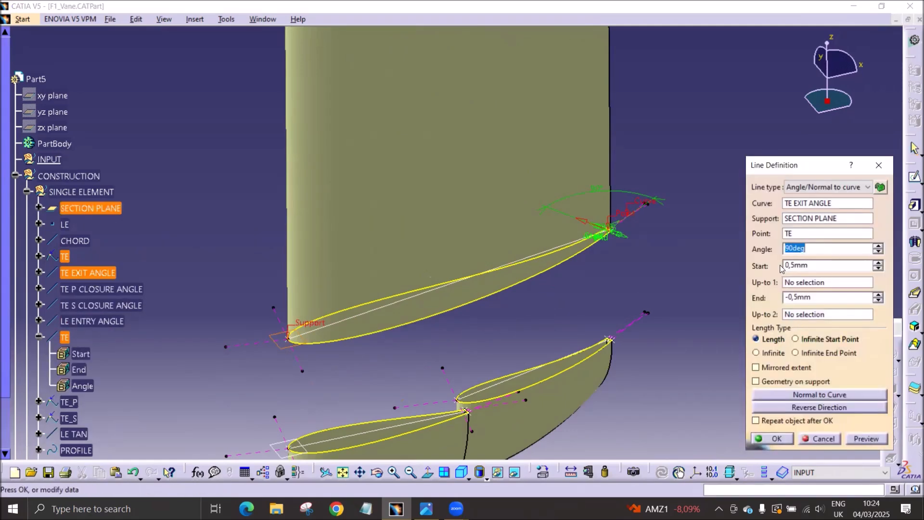
click(808, 265)
click(824, 297)
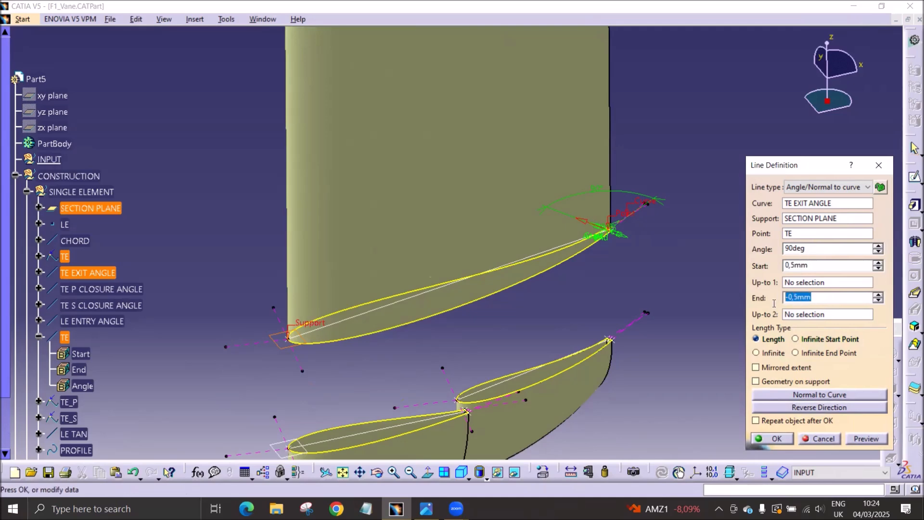
click(773, 438)
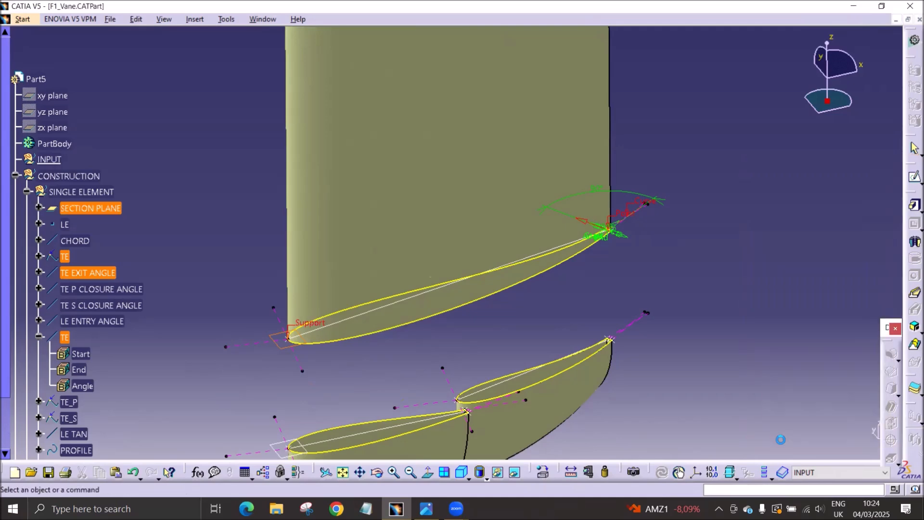
click(39, 337)
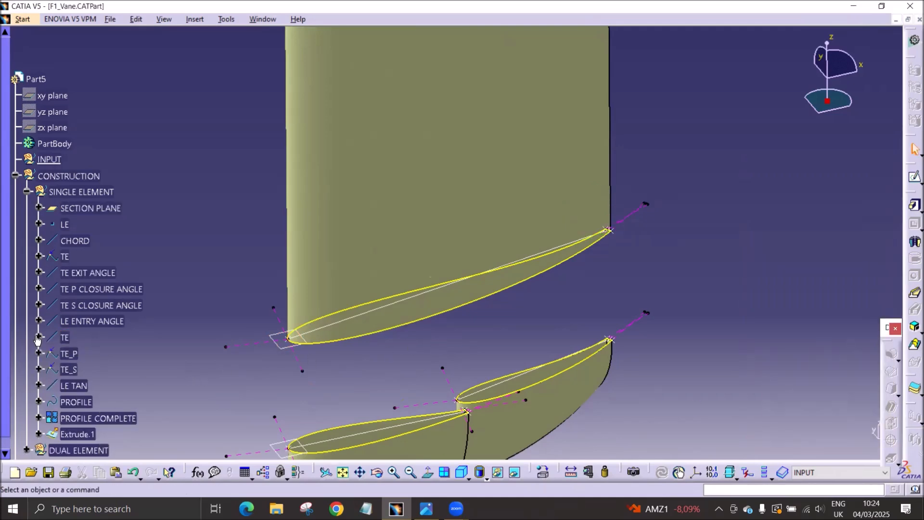
Examine the single element's LE TAN line, PROFILE spline and PROFILE COMPLETE join on the vane model.
click(78, 388)
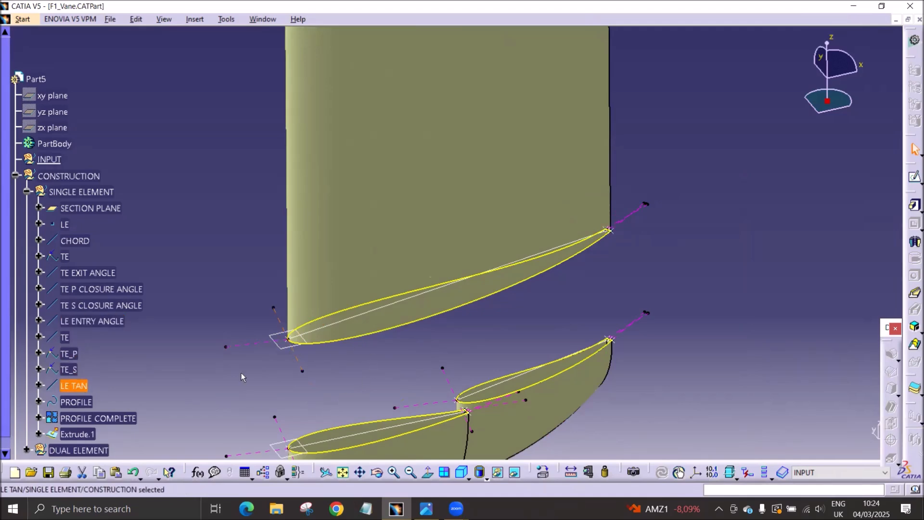
click(78, 401)
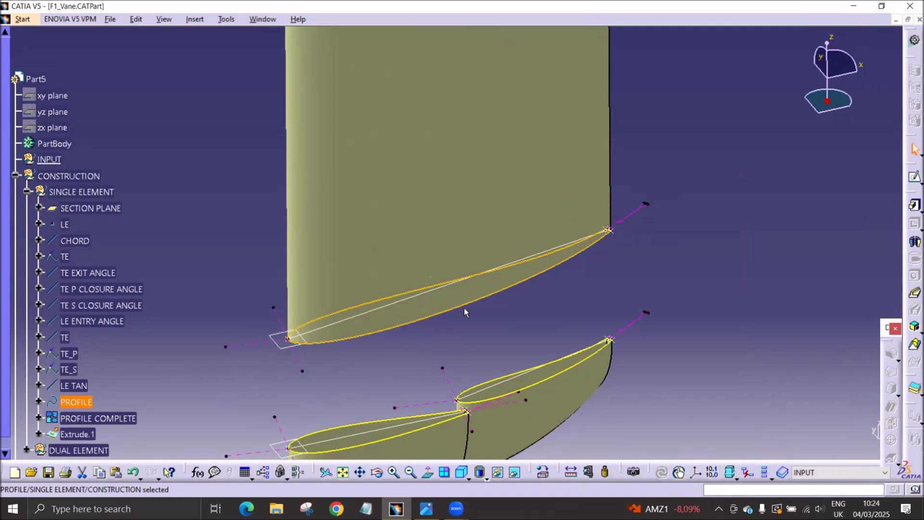
middle_drag(417, 362, 417, 311)
click(221, 367)
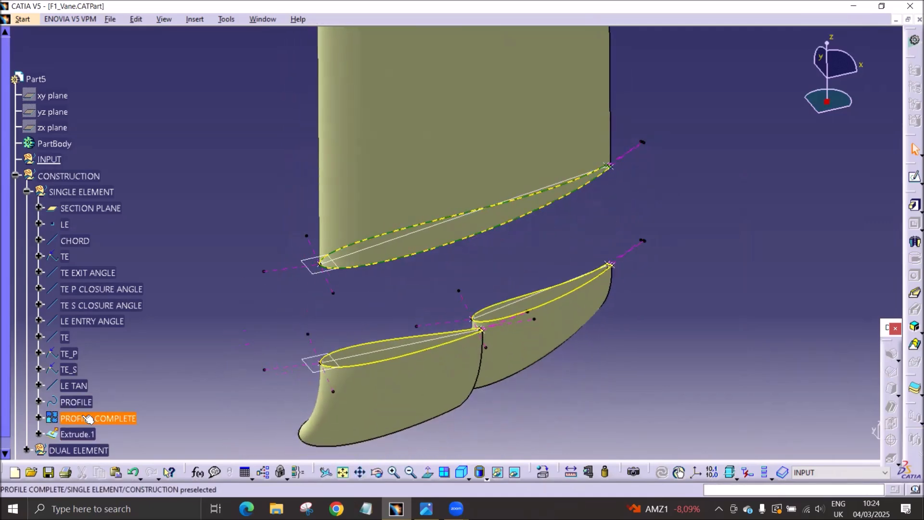
click(113, 418)
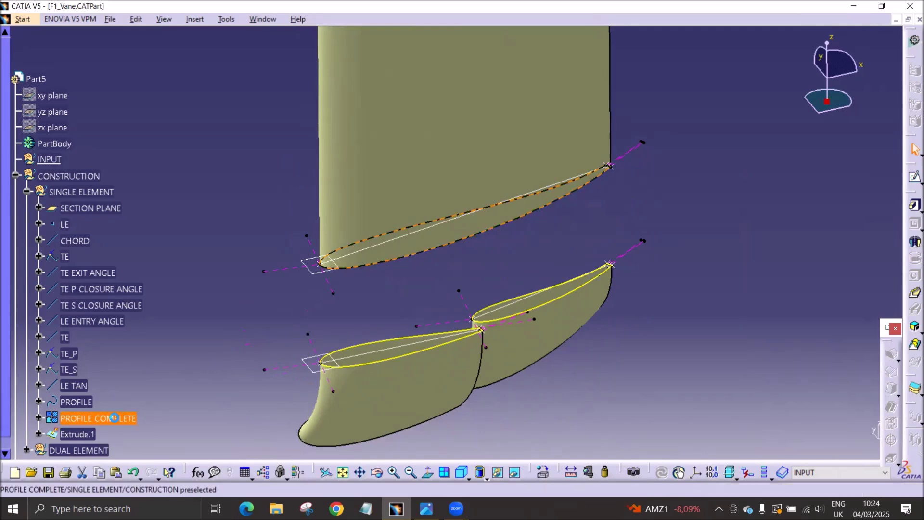
click(229, 378)
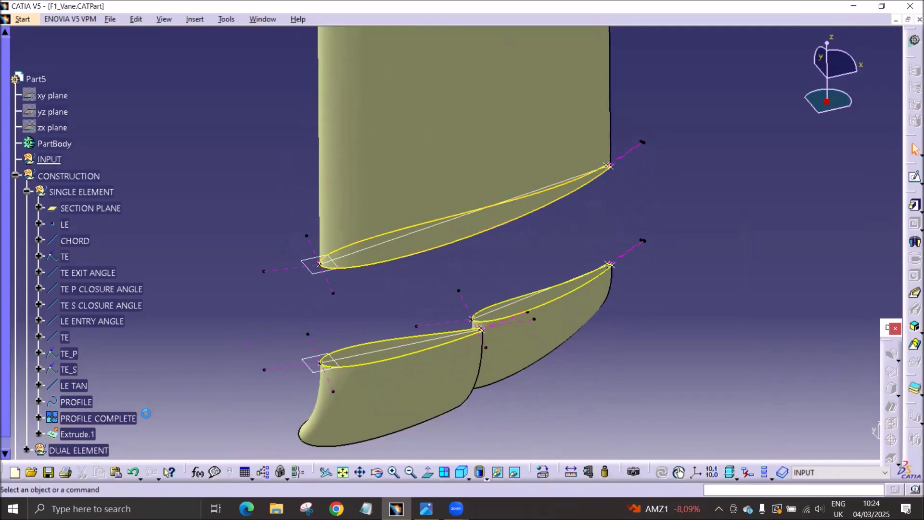
Review the direction and limits in the Extrude.1 surface definition, then collapse the SINGLE ELEMENT set.
double_click(79, 433)
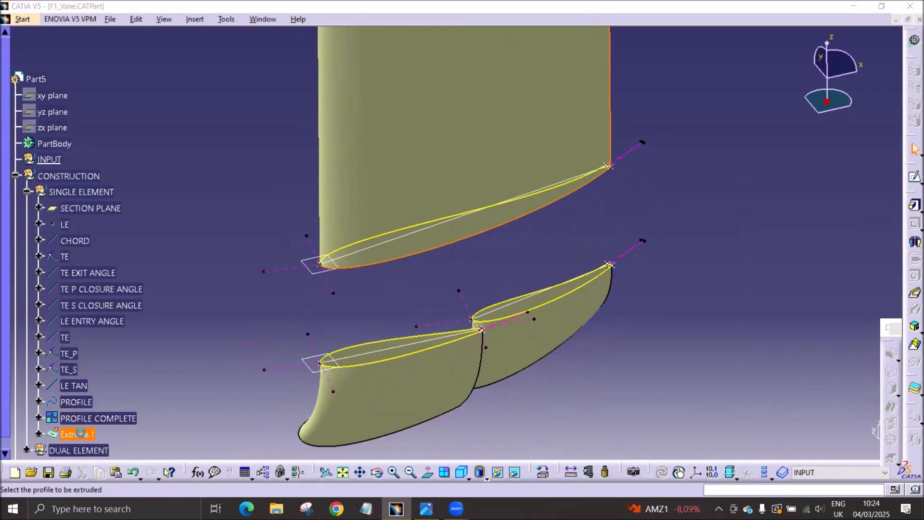
click(802, 300)
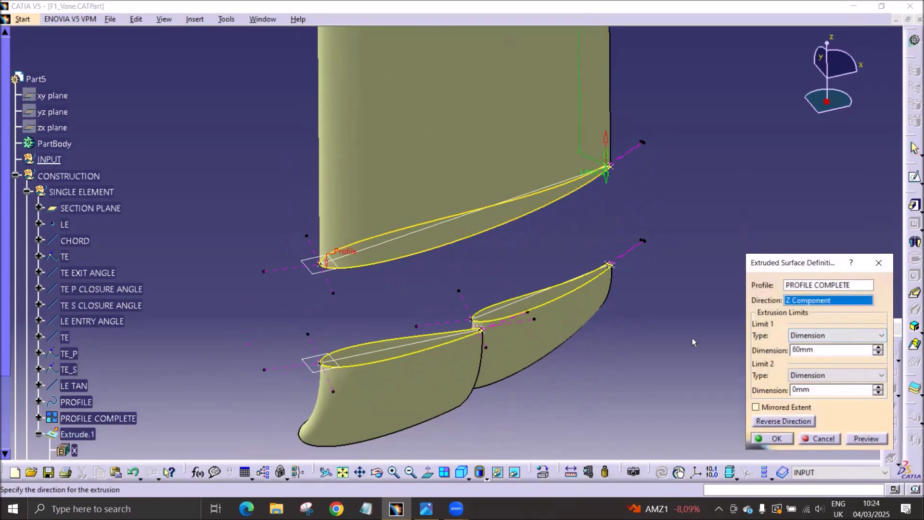
middle_drag(392, 324, 386, 305)
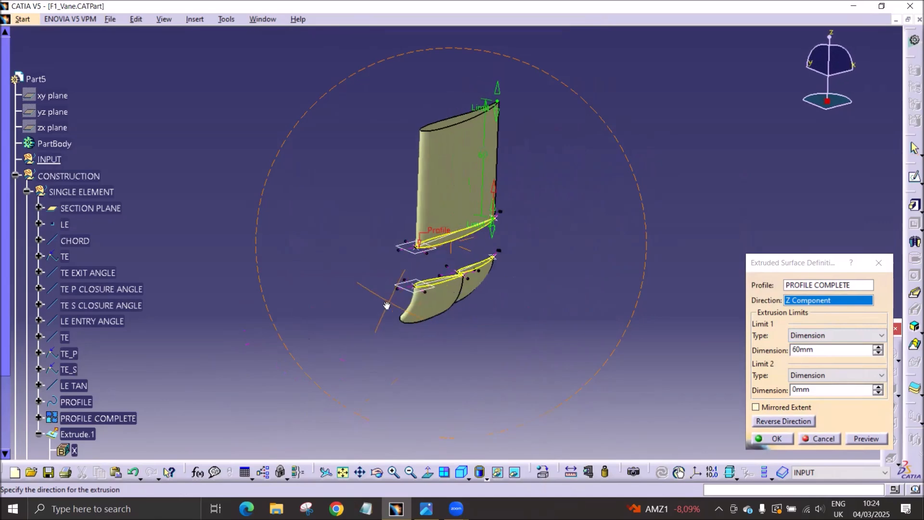
click(780, 440)
middle_drag(454, 330, 557, 330)
click(26, 191)
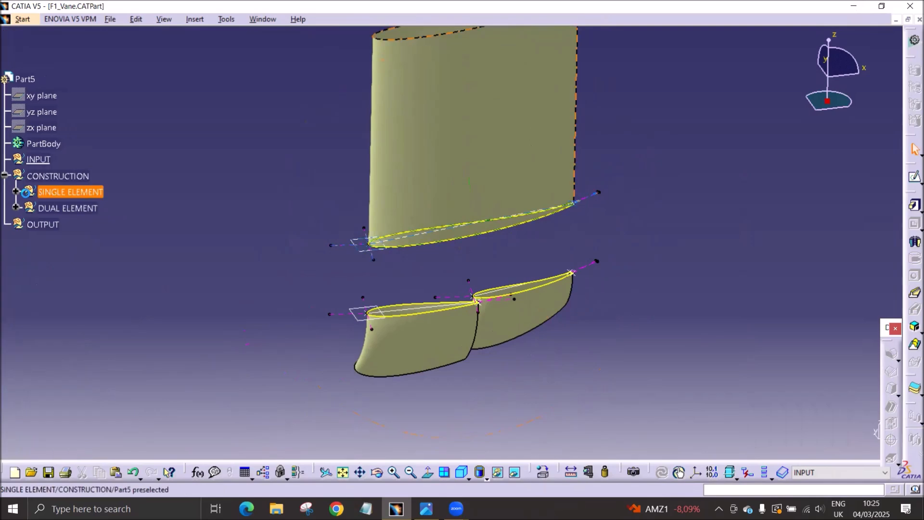
Examine the DUAL ELEMENT set's forward and rearward subsets and inspect the FWD construction geometry on the model.
click(15, 207)
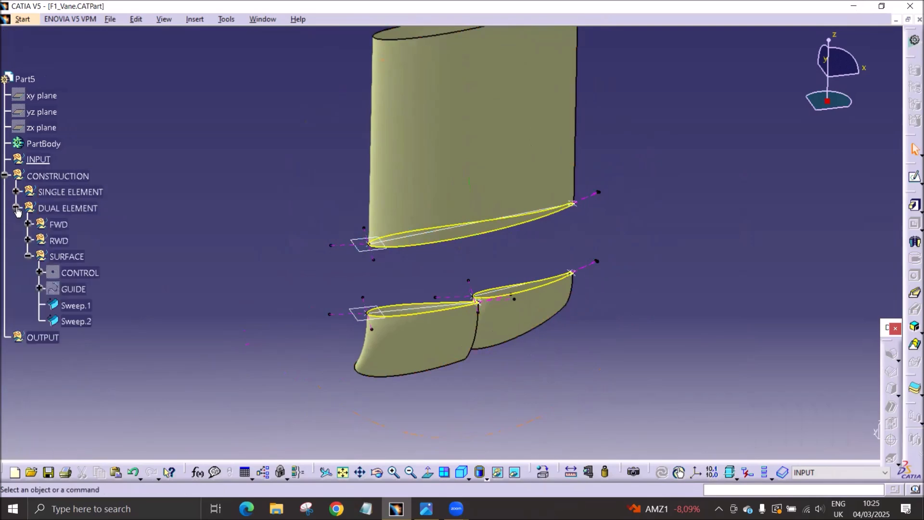
click(27, 257)
click(58, 224)
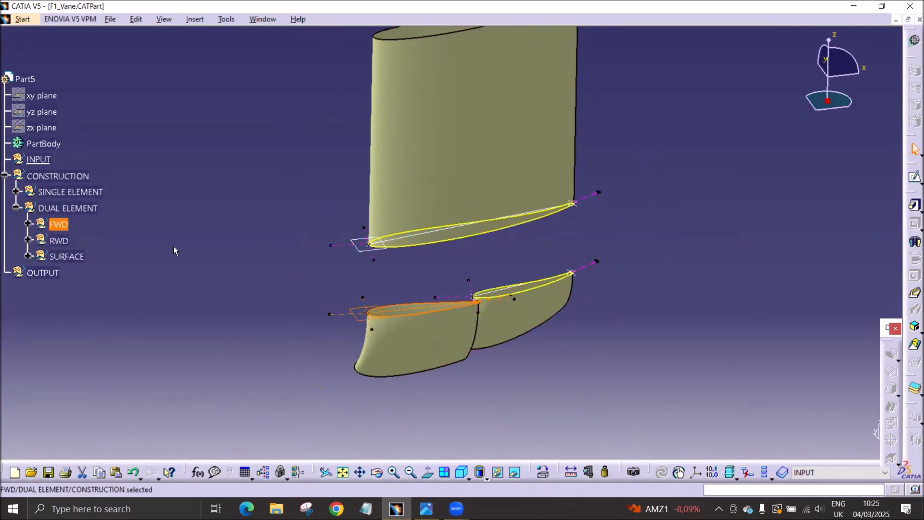
double_click(66, 242)
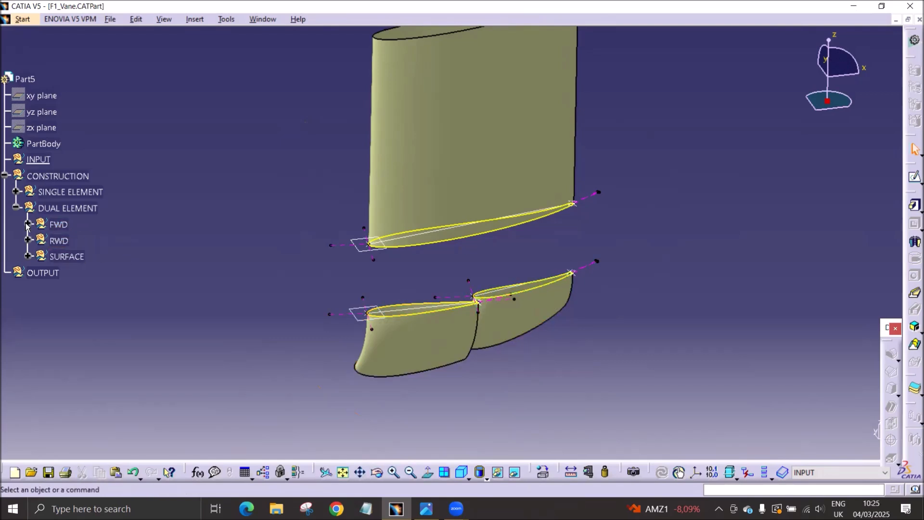
click(26, 224)
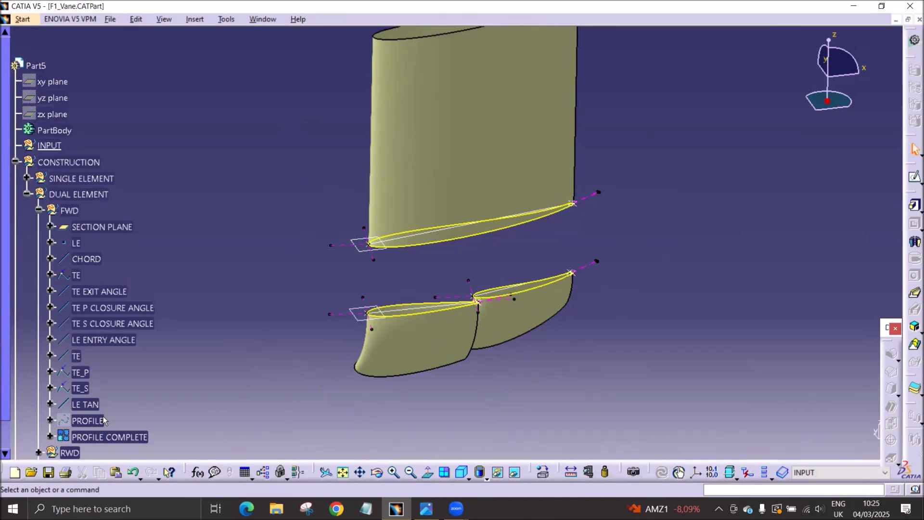
middle_drag(403, 370, 450, 302)
middle_click(450, 302)
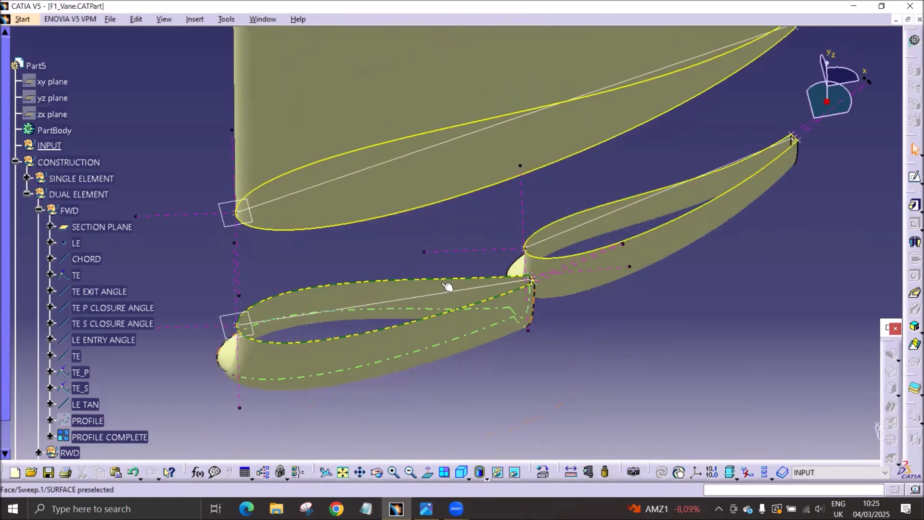
middle_drag(330, 291, 347, 315)
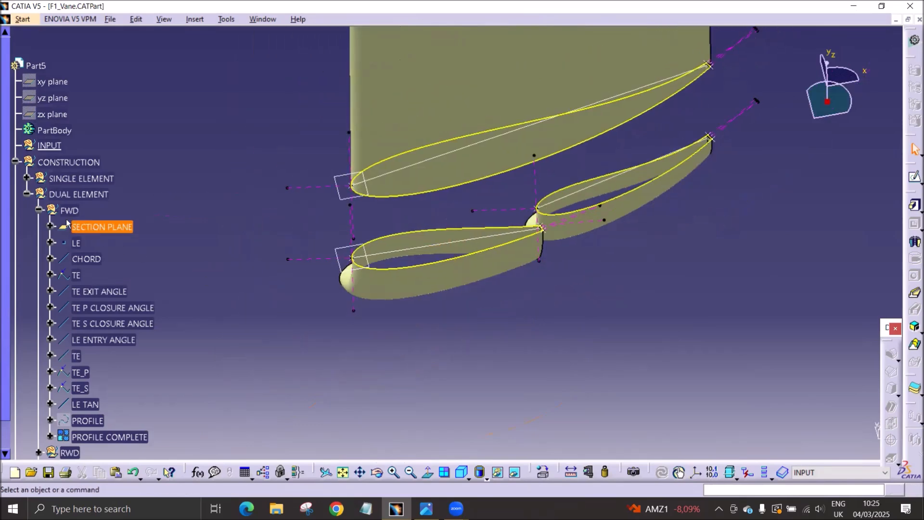
Inspect the RWD subset's construction elements and collapse both the FWD and RWD subsets.
click(39, 210)
click(58, 226)
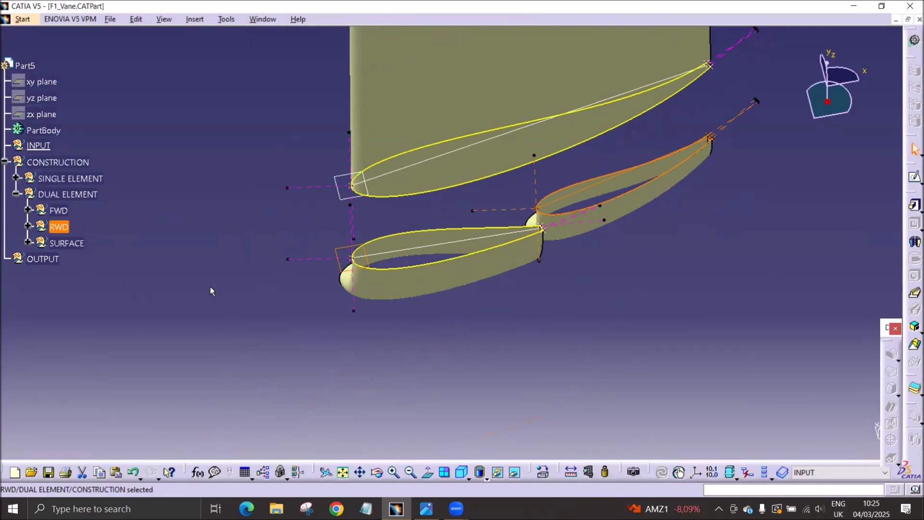
click(27, 226)
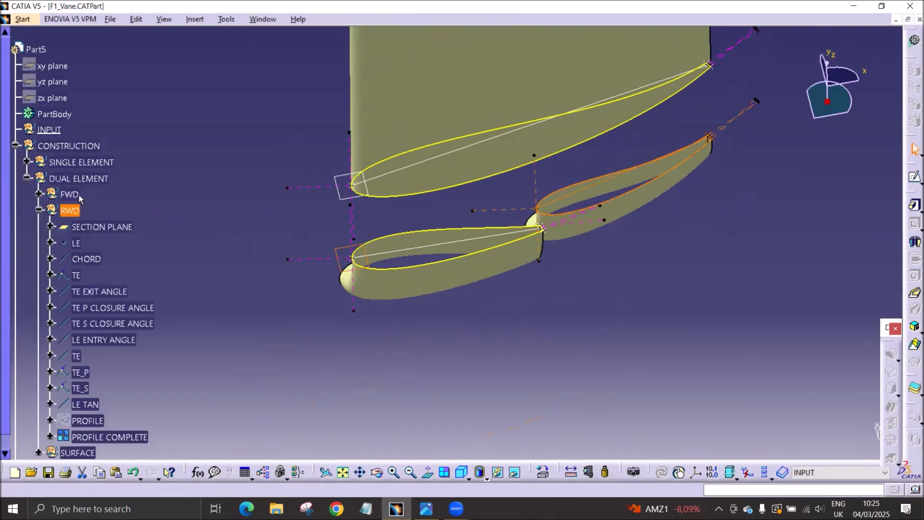
click(39, 211)
click(22, 232)
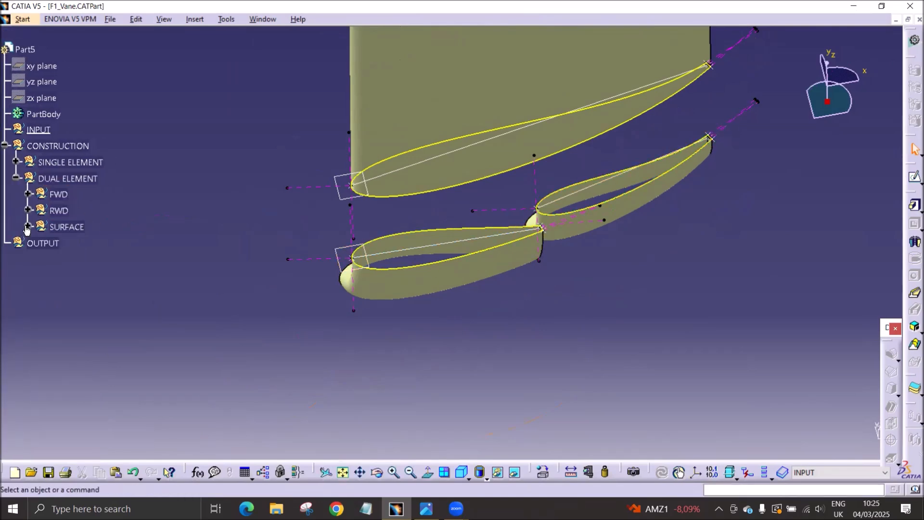
Show the hidden CONTROL point and GUIDE spline of the dual element's SURFACE set.
click(27, 227)
middle_drag(313, 351, 478, 307)
click(83, 241)
ctrl+click(71, 257)
right_click(69, 257)
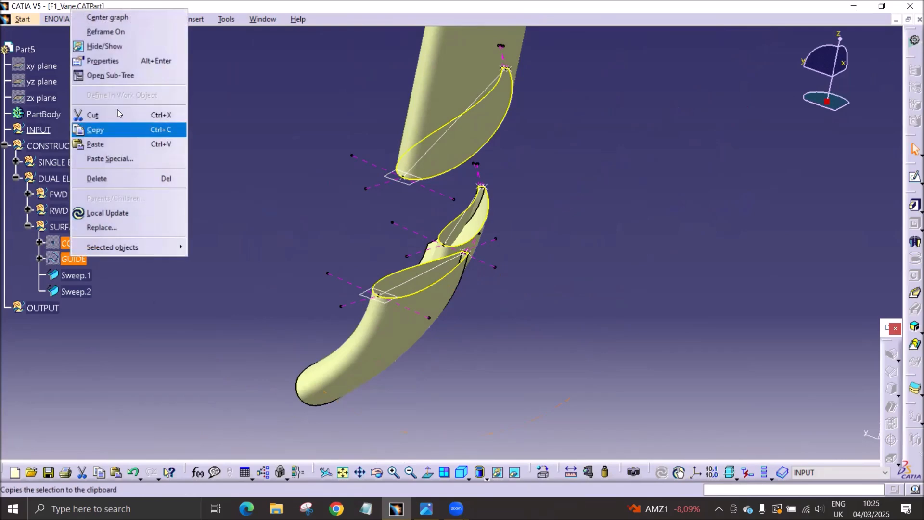
click(89, 44)
Review the points, Z Axis tangency and tension in the definition of the dual element's GUIDE spline.
double_click(70, 259)
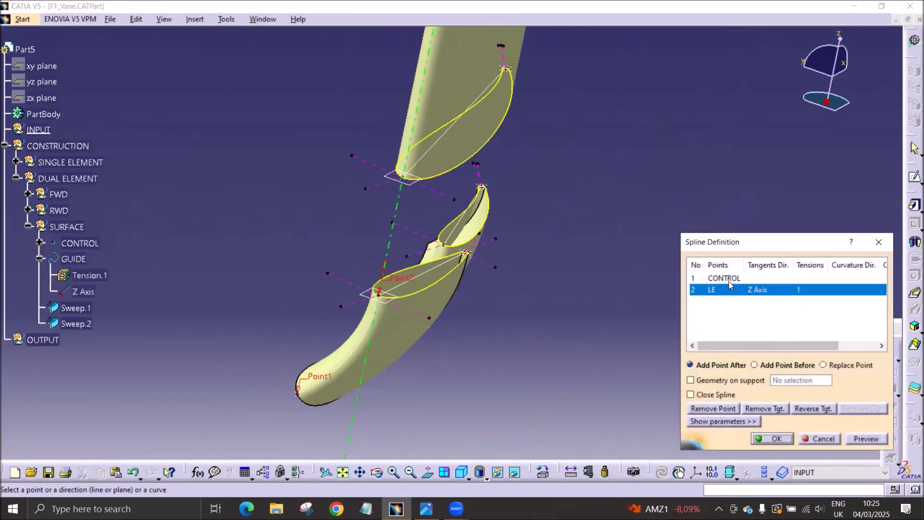
middle_drag(556, 389, 587, 343)
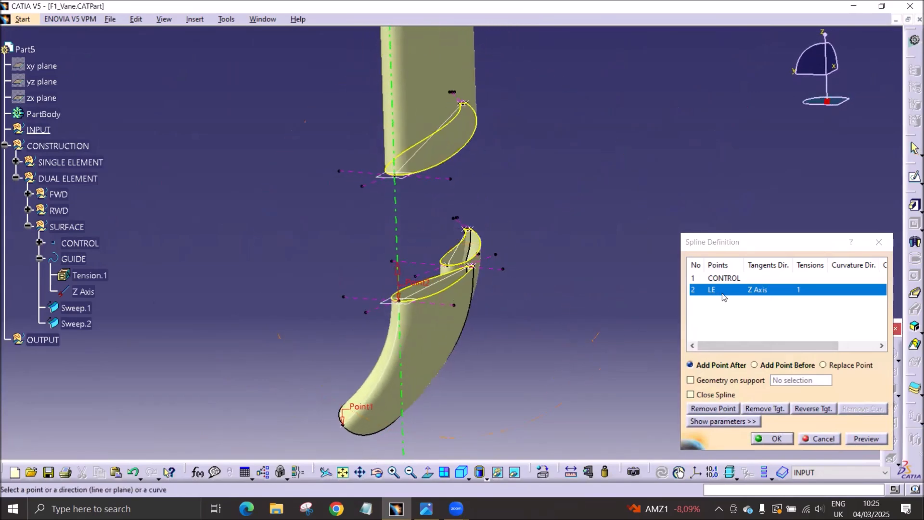
click(772, 438)
Inspect Sweep.1 and Sweep.2 of the dual element and collapse its GUIDE, SURFACE and DUAL ELEMENT branches.
middle_drag(366, 414, 423, 375)
click(75, 308)
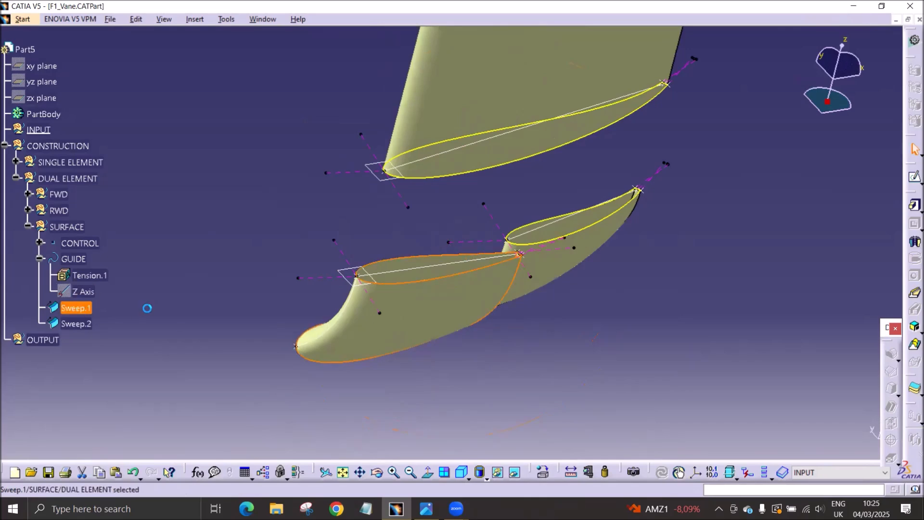
click(90, 324)
middle_drag(477, 392, 592, 308)
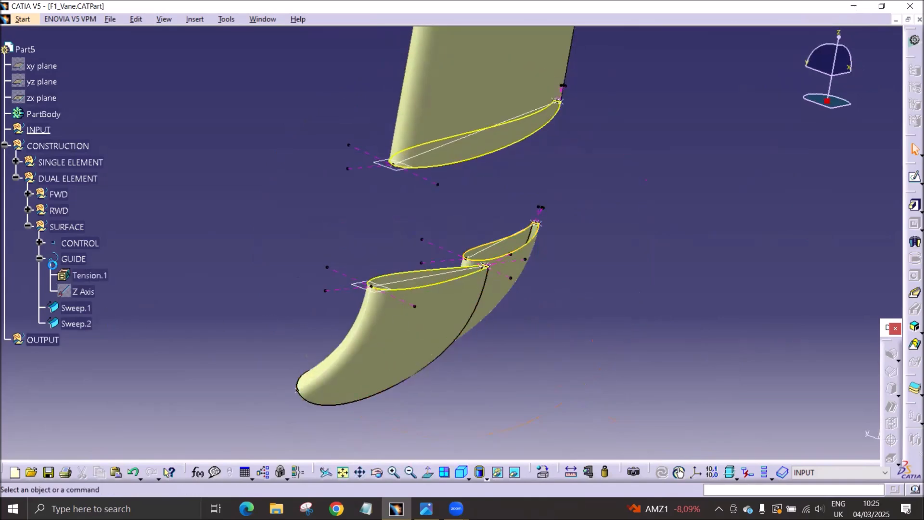
click(39, 258)
click(29, 226)
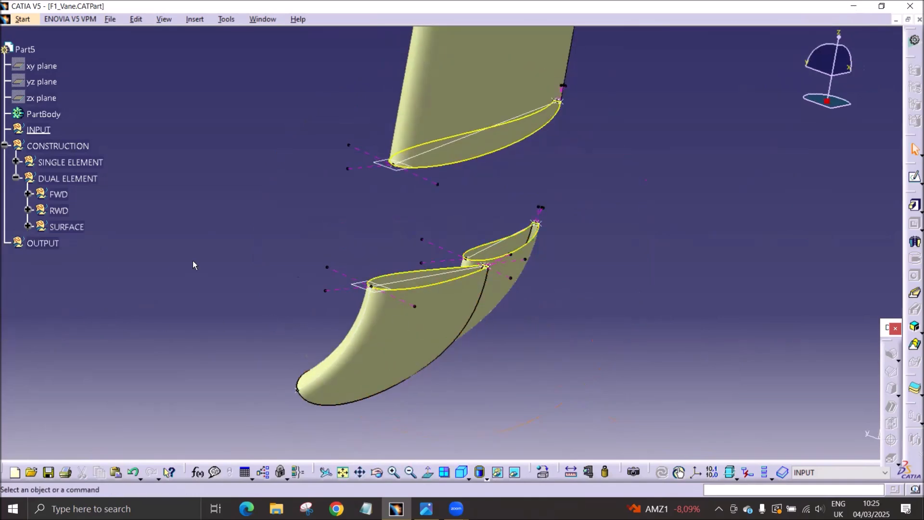
click(16, 178)
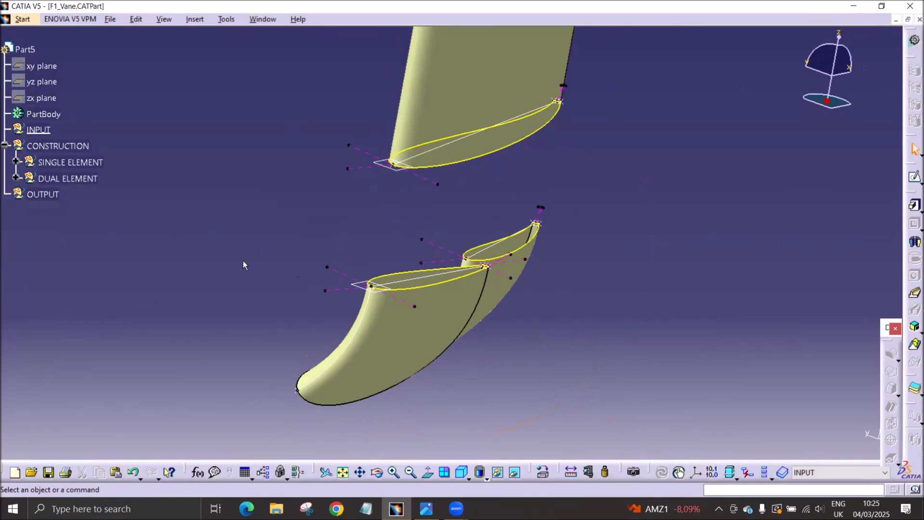
middle_drag(547, 388, 217, 256)
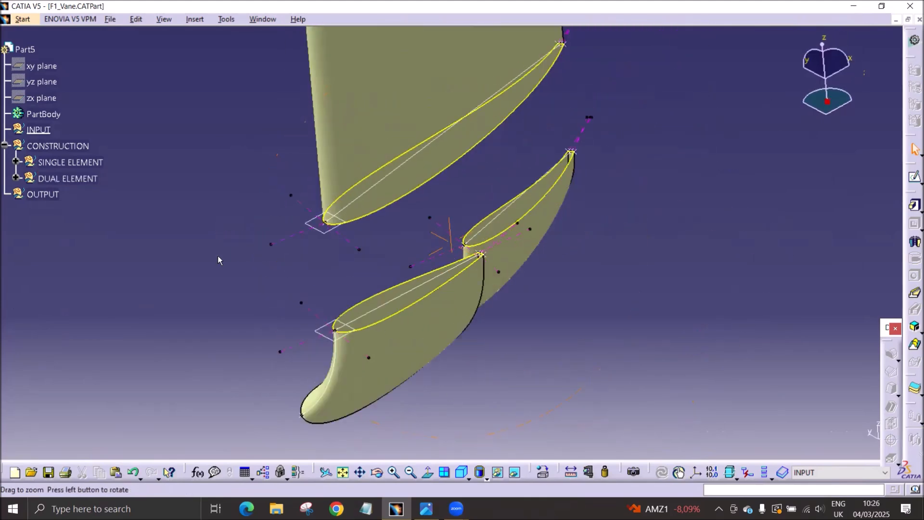
Insert a geometrical set named TRANSITION with CONSTRUCTION as its father.
click(68, 145)
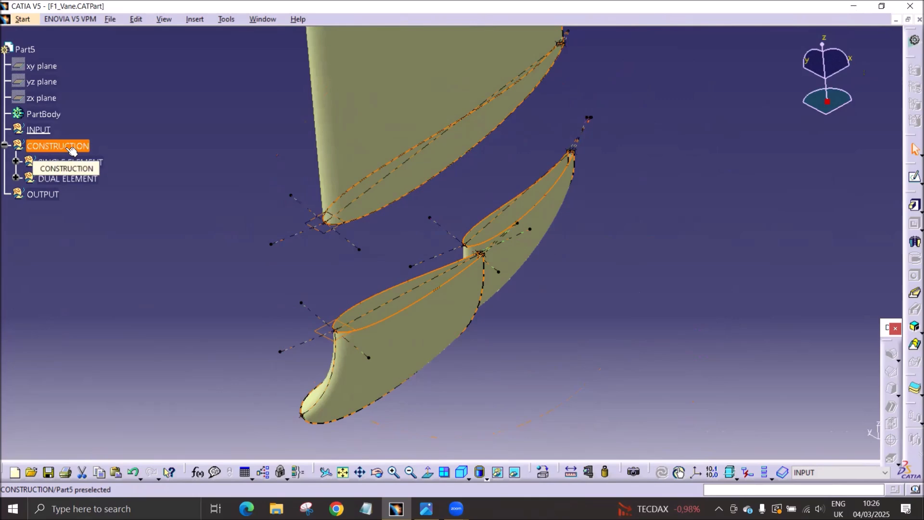
click(195, 18)
click(226, 77)
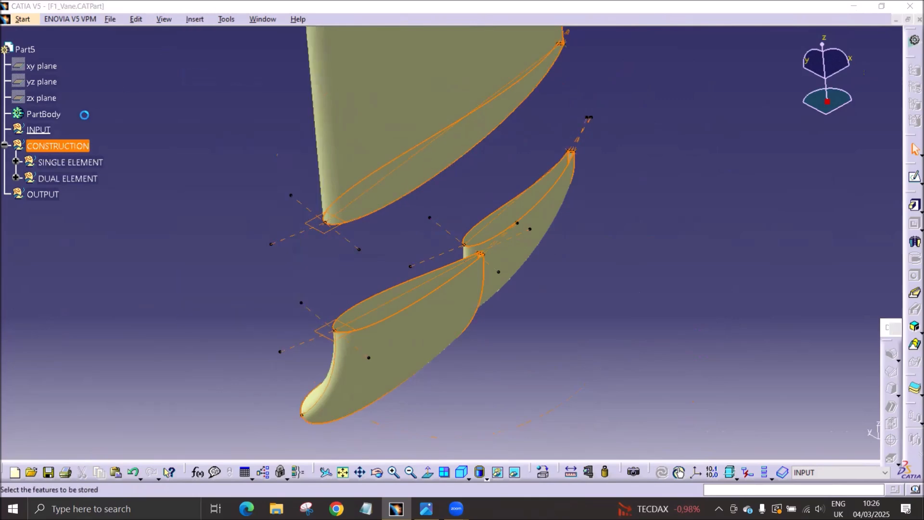
click(76, 147)
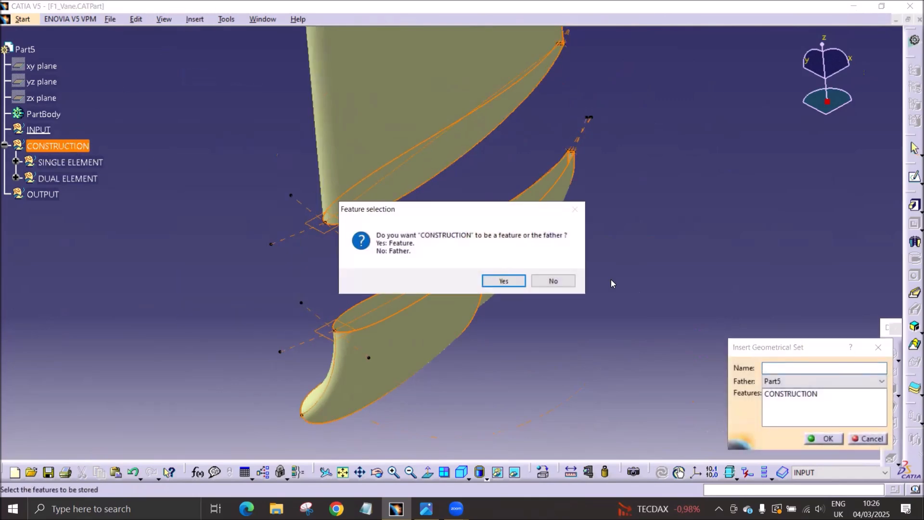
click(552, 283)
click(788, 368)
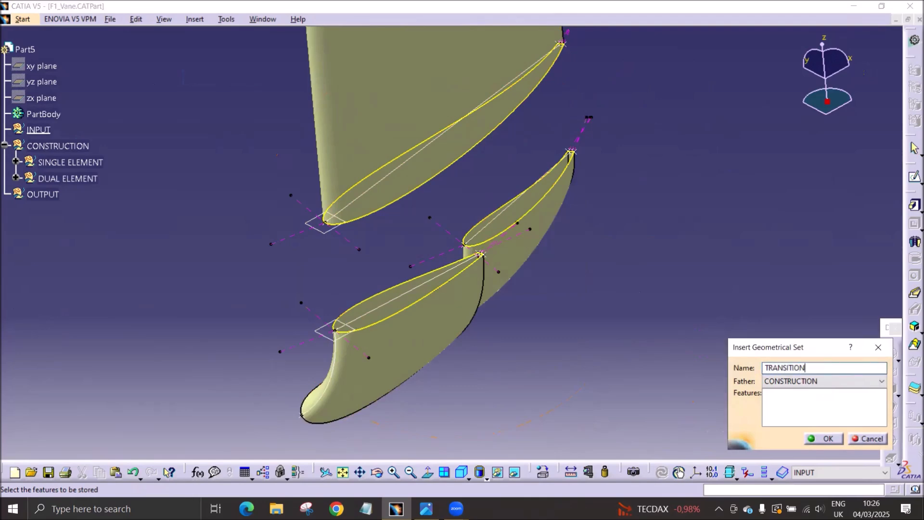
text(TRANSITION)
key(Return)
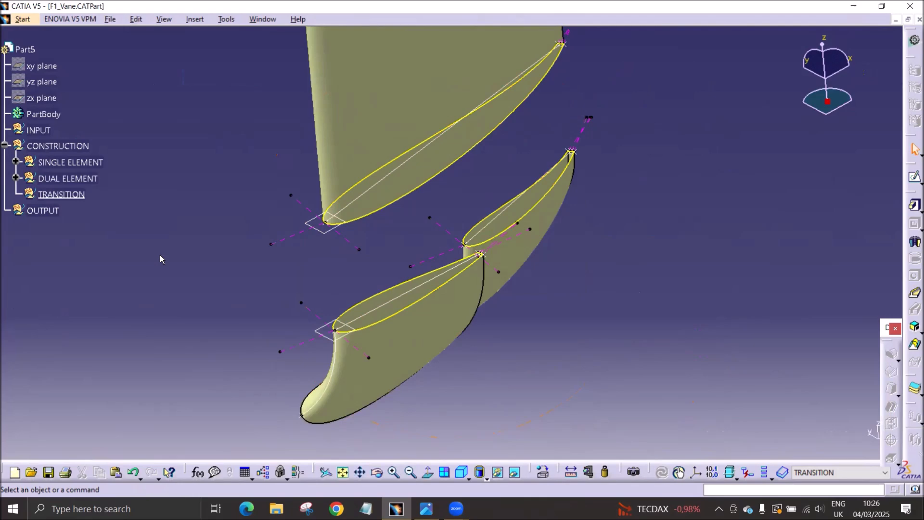
Switch to the Generative Shape Design workbench.
middle_drag(212, 308, 455, 208)
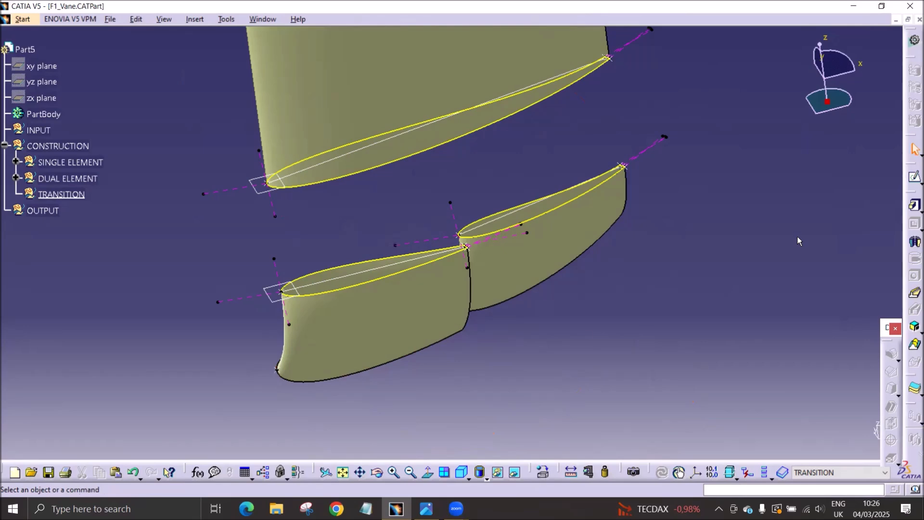
click(22, 24)
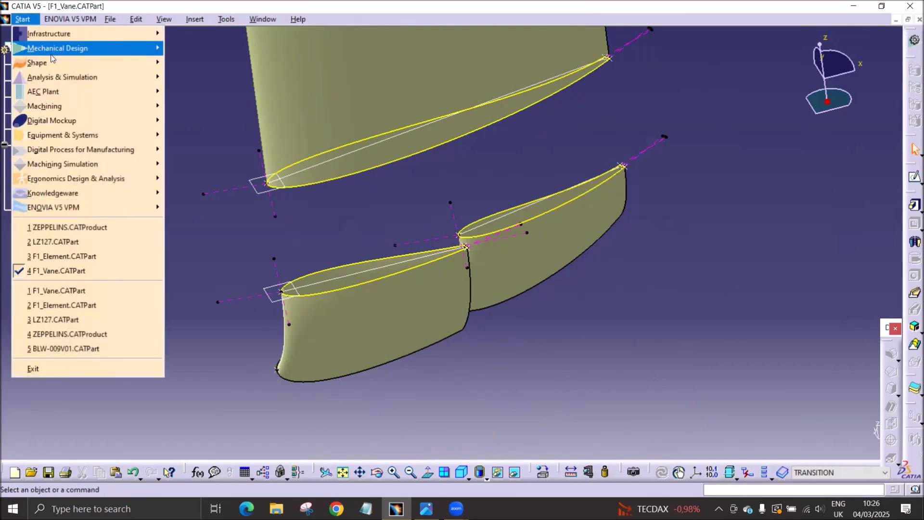
mouse_move(48, 63)
click(201, 121)
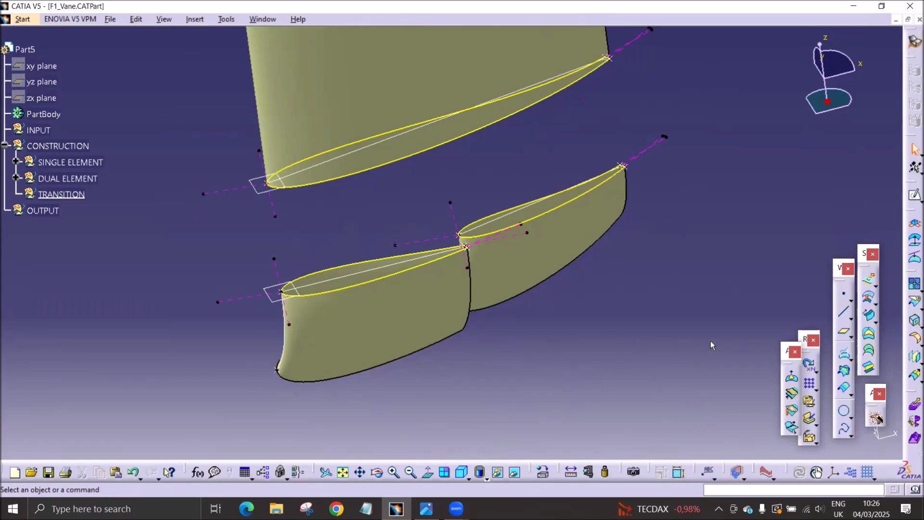
Create a Join in the TRANSITION set from the single element's PROFILE curve and collapse the SINGLE ELEMENT set.
click(915, 284)
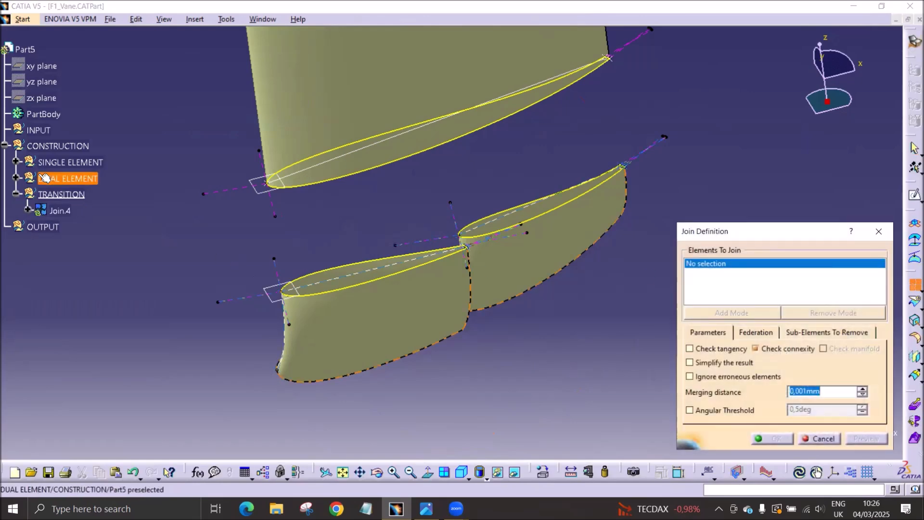
click(16, 162)
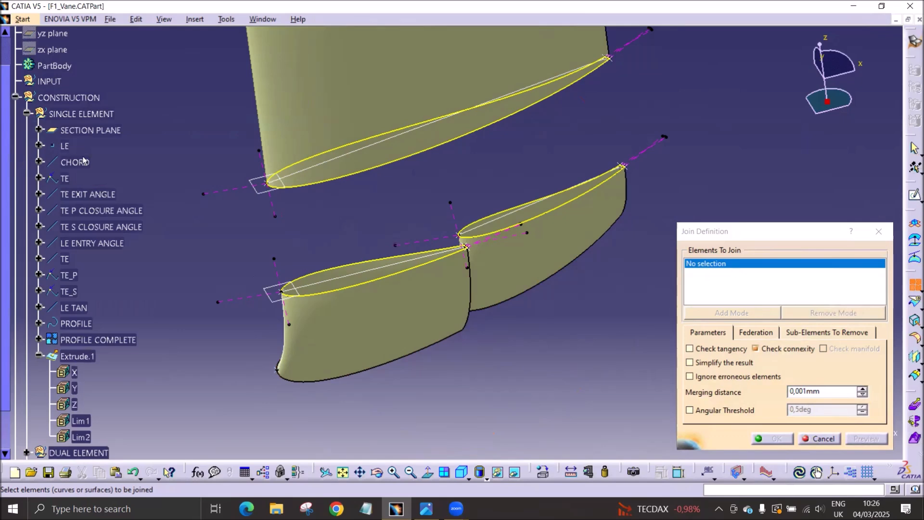
click(76, 323)
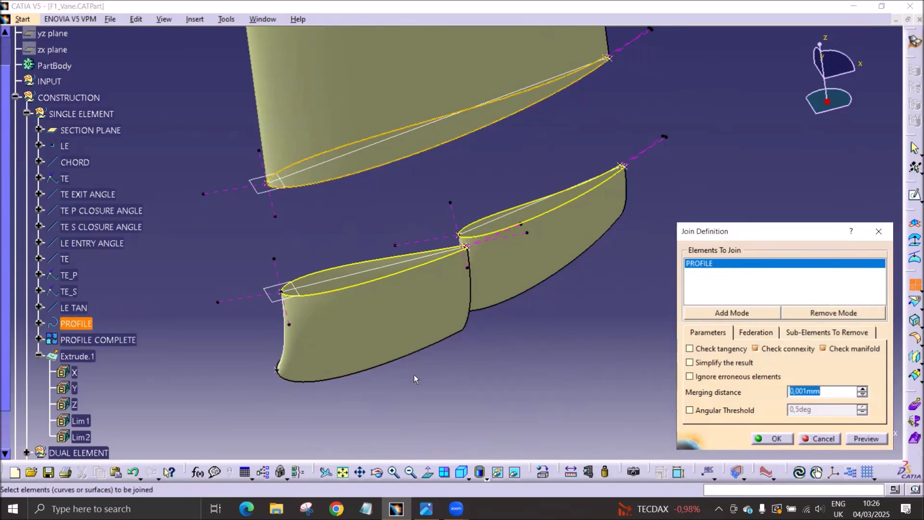
click(773, 438)
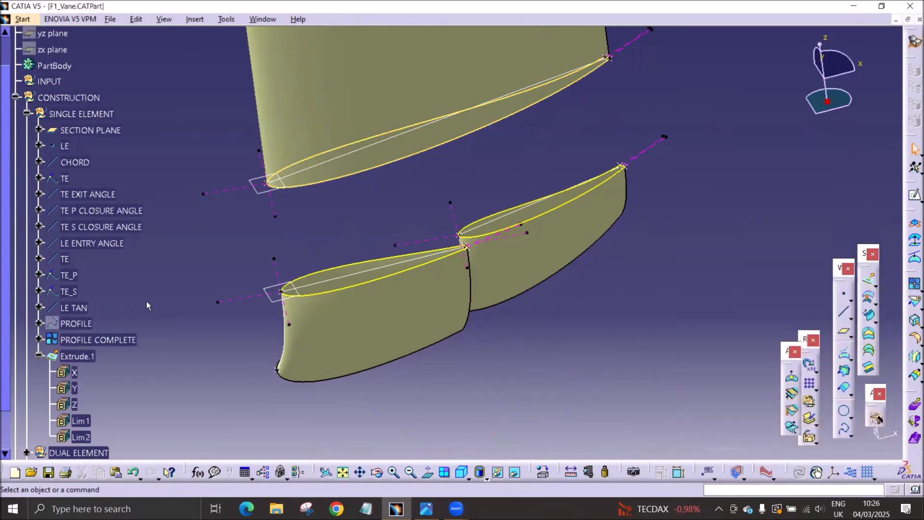
click(26, 114)
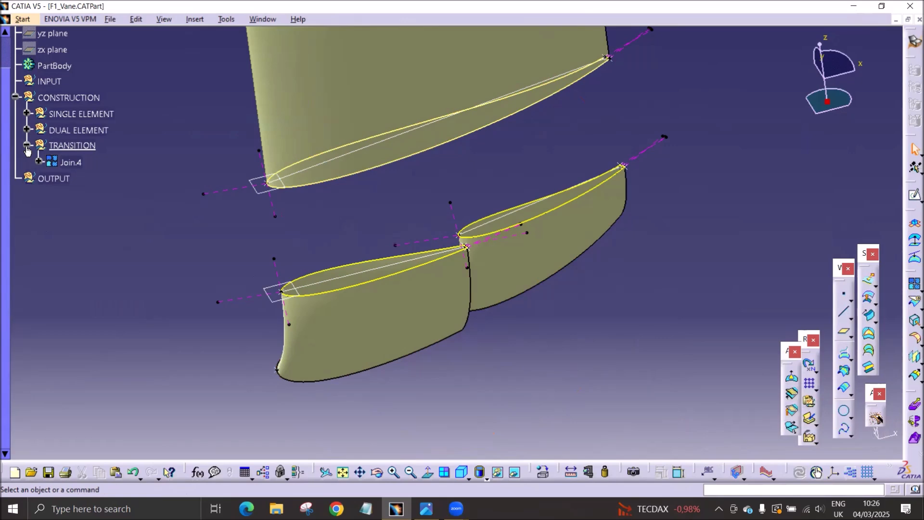
Rename the join in the TRANSITION set as SINGLE.
click(71, 162)
right_click(72, 163)
click(110, 214)
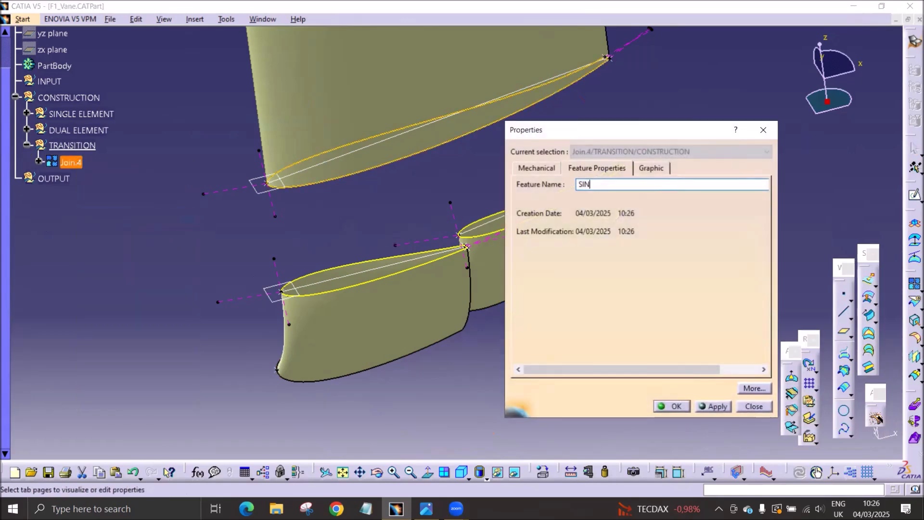
text(SINGLE)
key(Return)
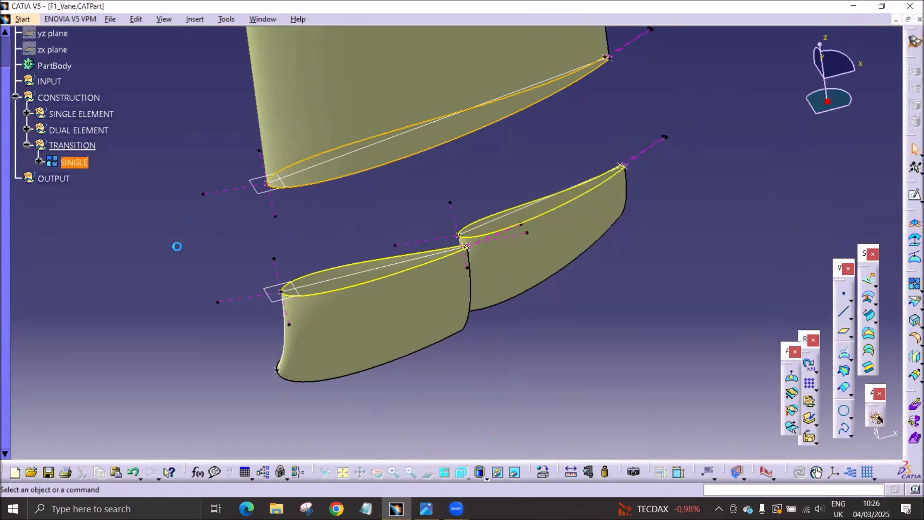
Hide the SINGLE ELEMENT set and the SURFACE subset of the DUAL ELEMENT set.
middle_drag(471, 305, 445, 350)
middle_drag(249, 342, 295, 274)
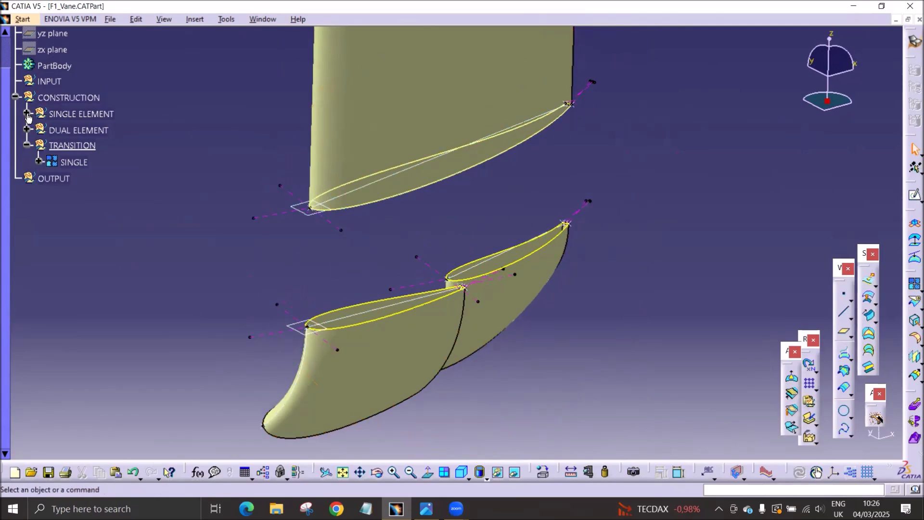
click(58, 114)
right_click(61, 114)
click(93, 148)
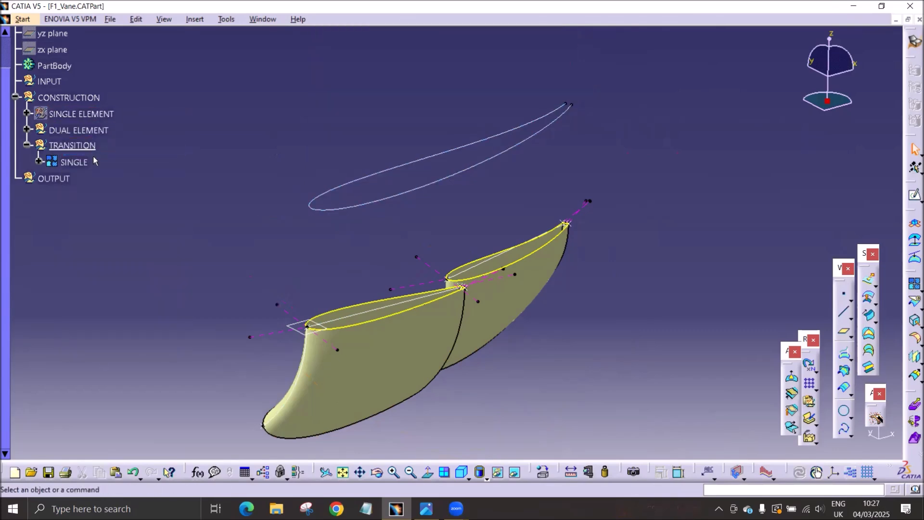
click(26, 130)
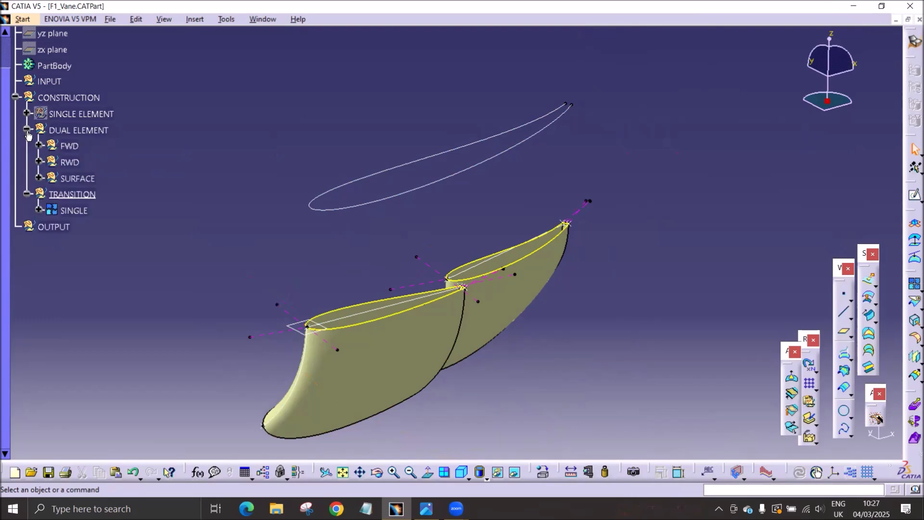
click(73, 178)
right_click(70, 178)
click(99, 198)
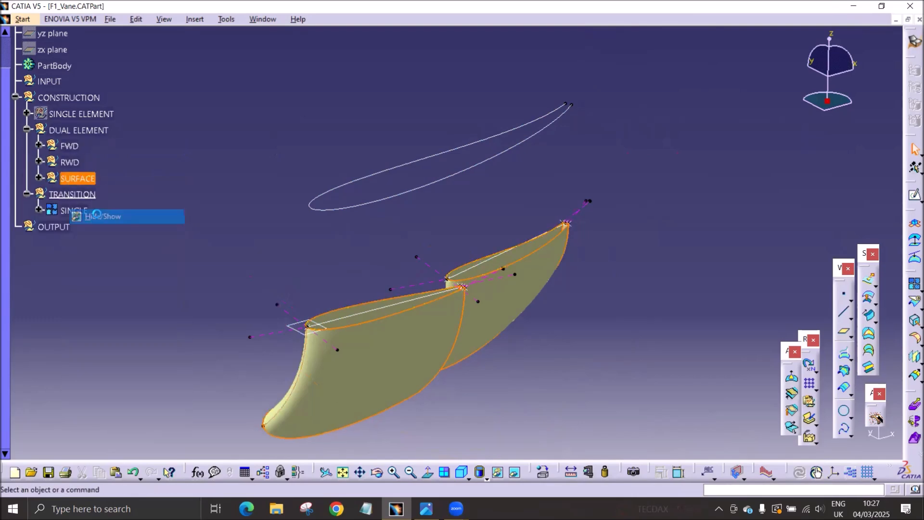
Examine how the SINGLE profile overlaps the forward and rearward dual-element profiles in plan view and at an angle.
middle_drag(367, 320, 385, 420)
click(461, 472)
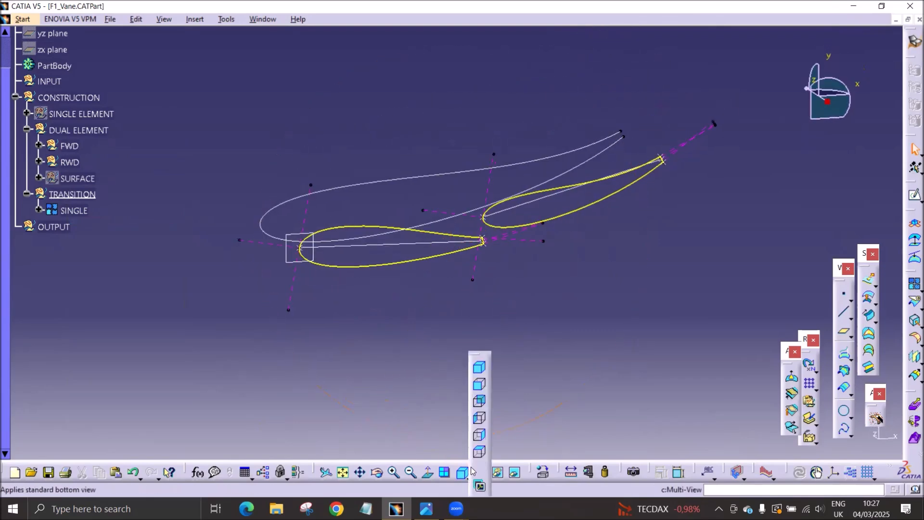
click(479, 417)
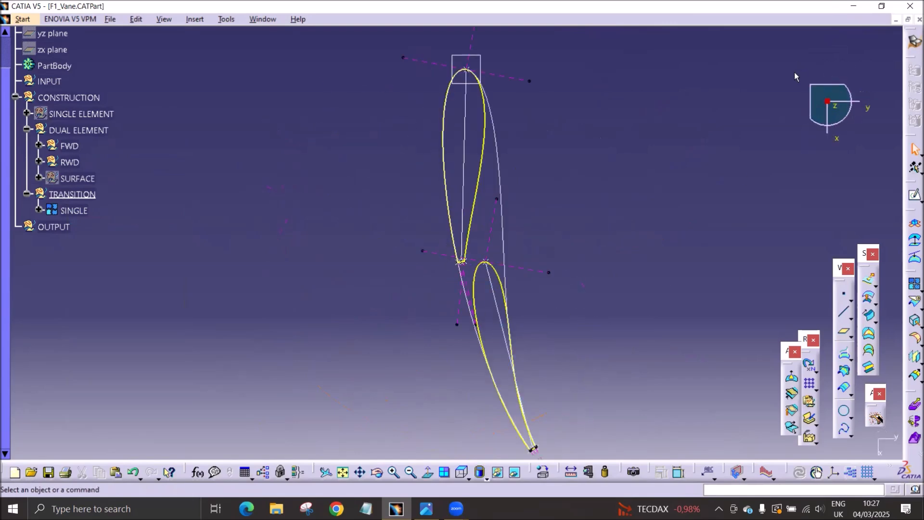
drag(843, 122, 854, 88)
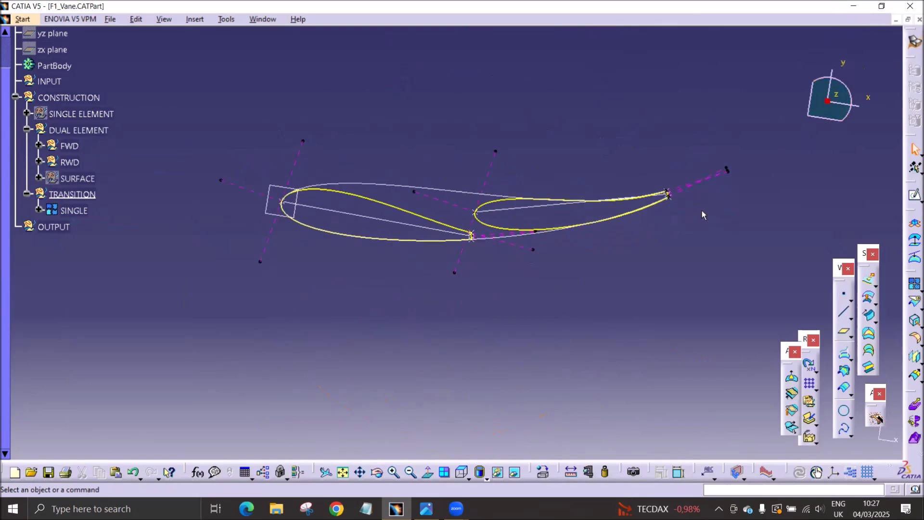
middle_drag(551, 290, 488, 284)
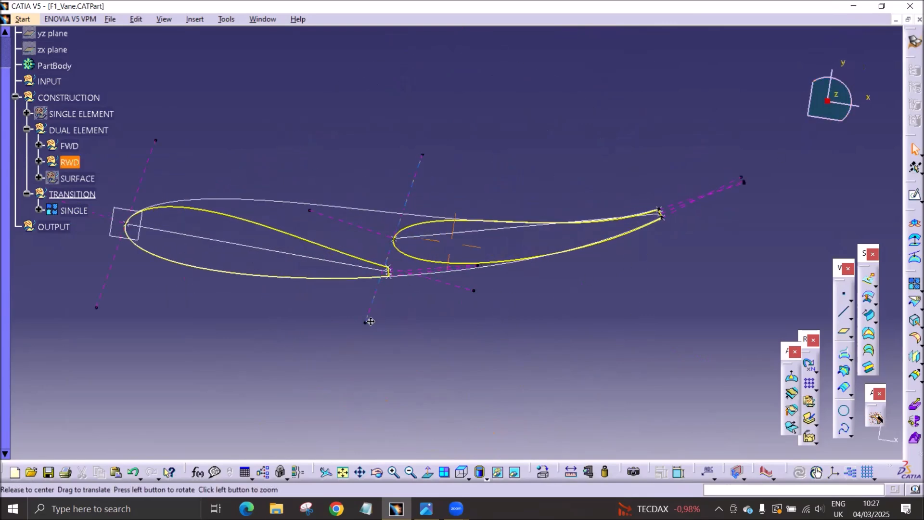
middle_drag(375, 325, 424, 320)
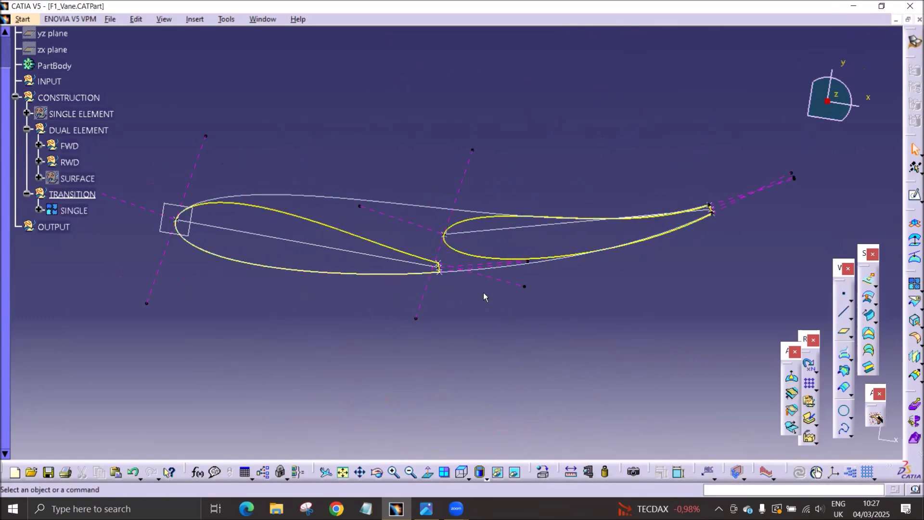
middle_drag(217, 336, 283, 313)
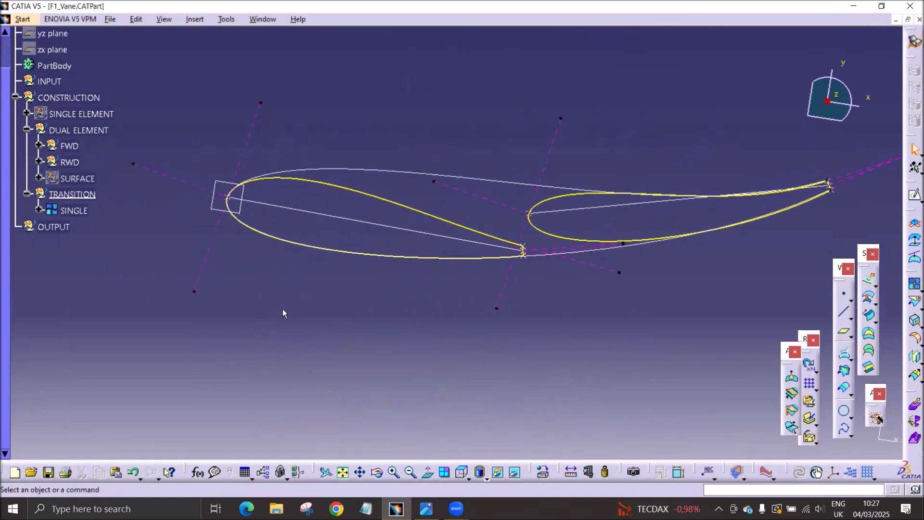
middle_drag(520, 418, 507, 348)
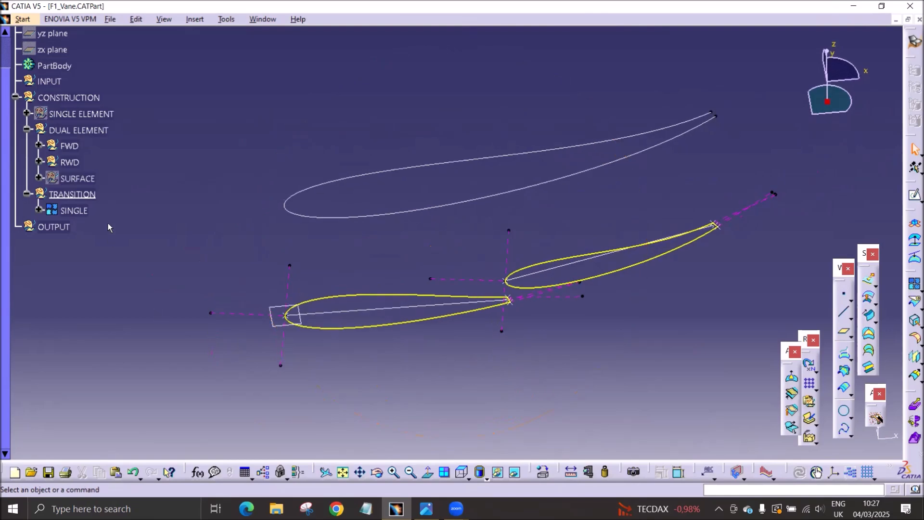
Create an Extremum on the SINGLE curve in the X Component direction, using the Min option.
click(850, 300)
click(892, 312)
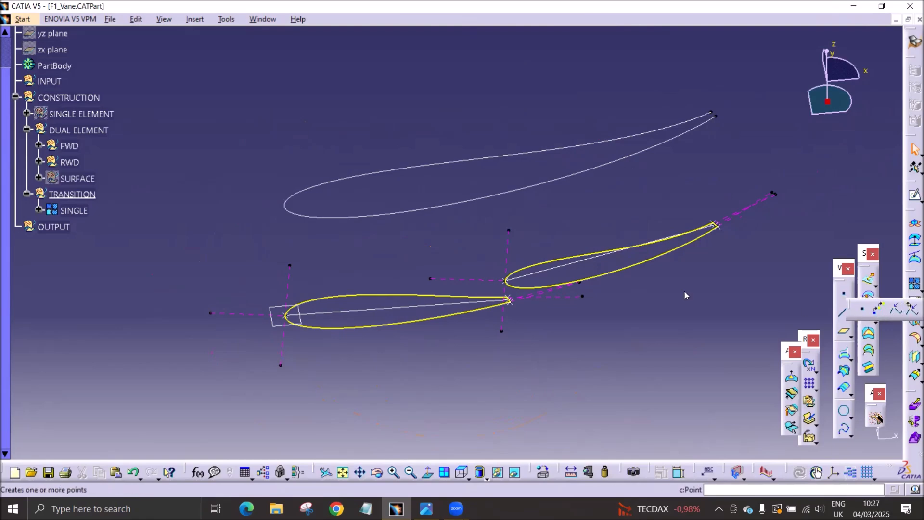
click(75, 210)
right_click(768, 375)
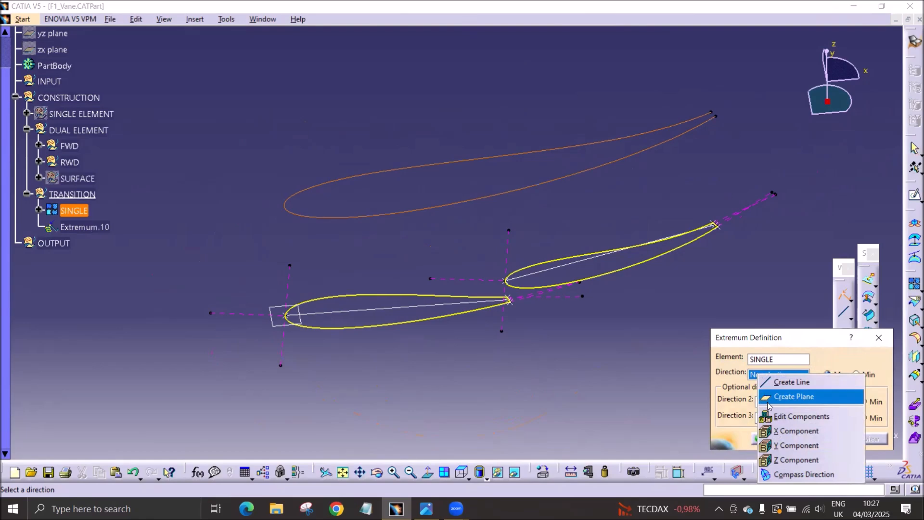
click(778, 431)
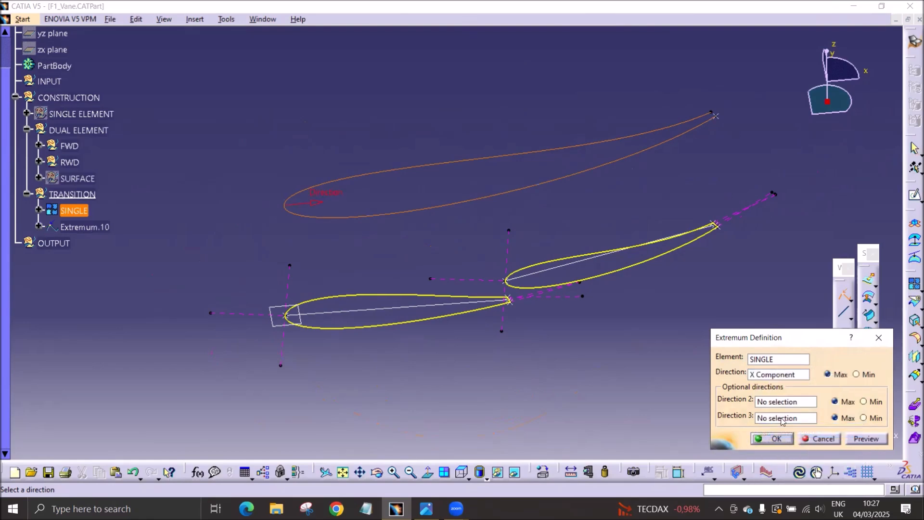
click(861, 376)
click(775, 439)
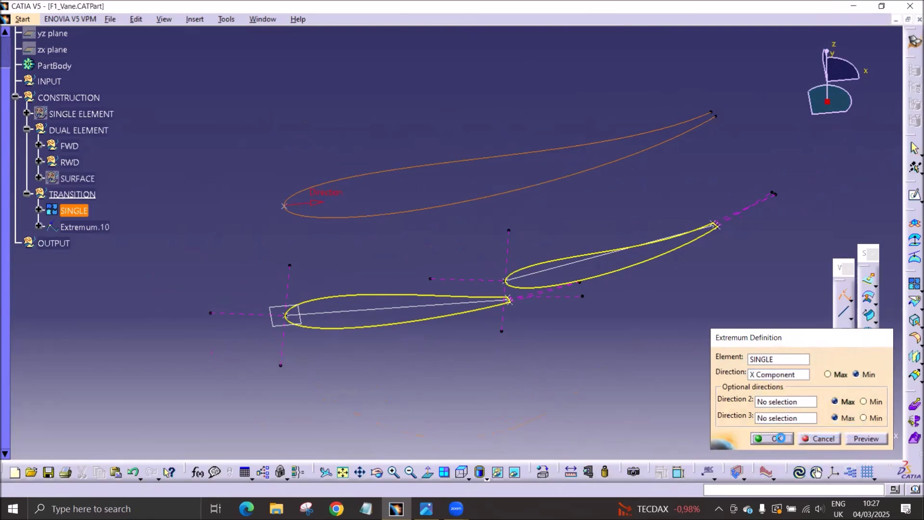
Create an on-curve point on SINGLE's upper side, about -11.5 mm from the leading-edge extremum as reference point.
click(851, 300)
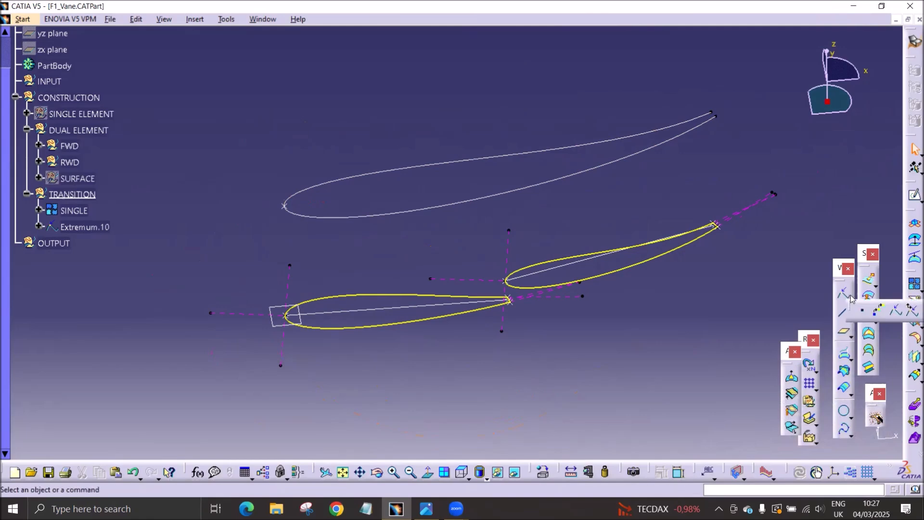
click(863, 312)
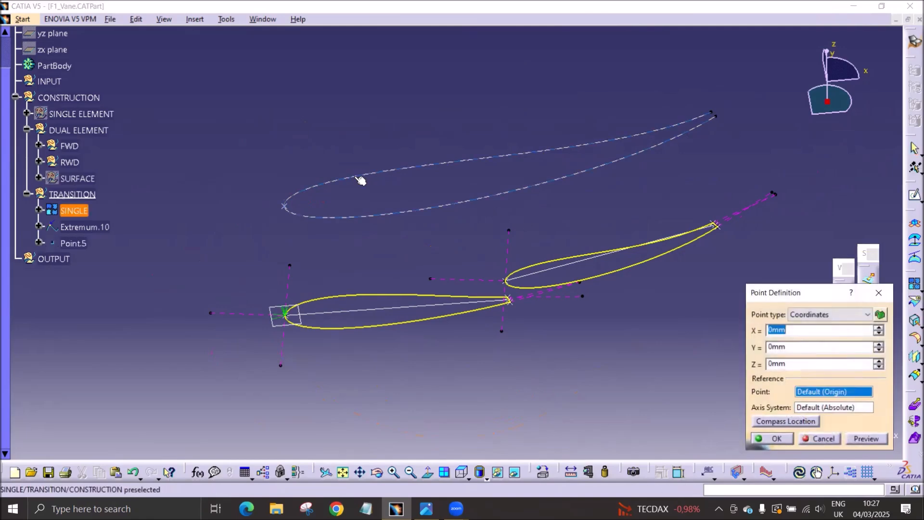
click(354, 177)
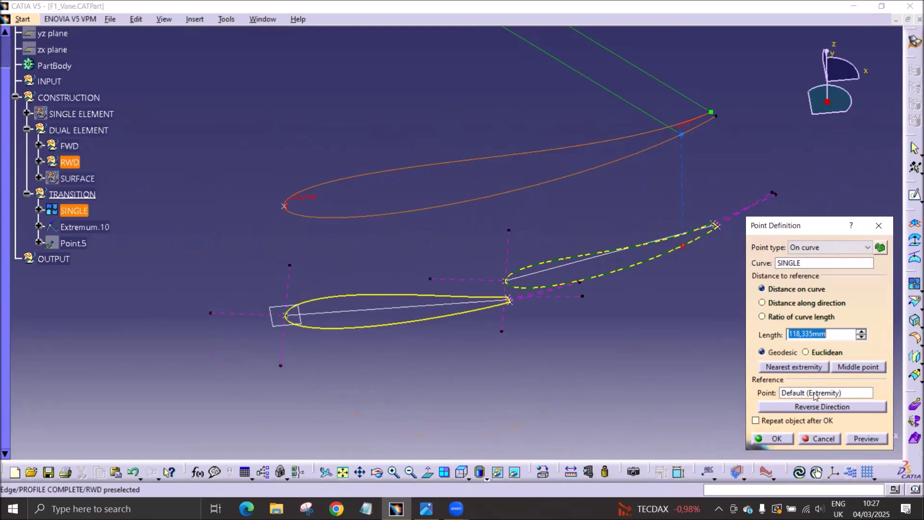
click(787, 393)
click(84, 227)
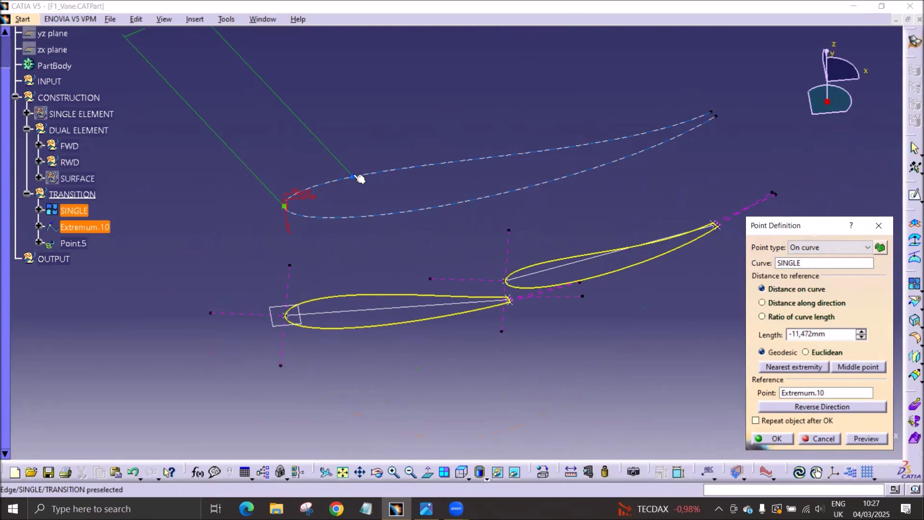
click(355, 176)
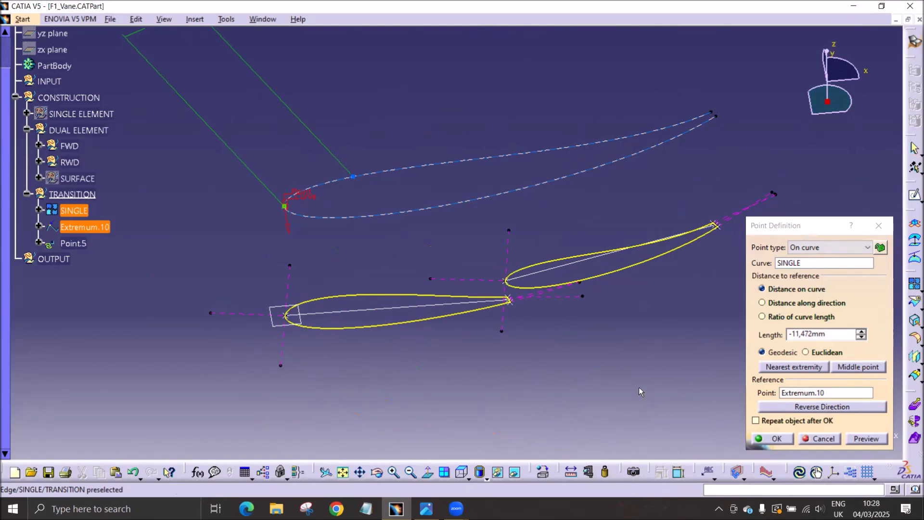
click(775, 438)
Set the on-curve point's length from the leading-edge extremum to -5 mm.
mouse_move(534, 316)
middle_down()
mouse_move(476, 284)
mouse_move(468, 333)
mouse_move(455, 345)
mouse_move(474, 335)
middle_up()
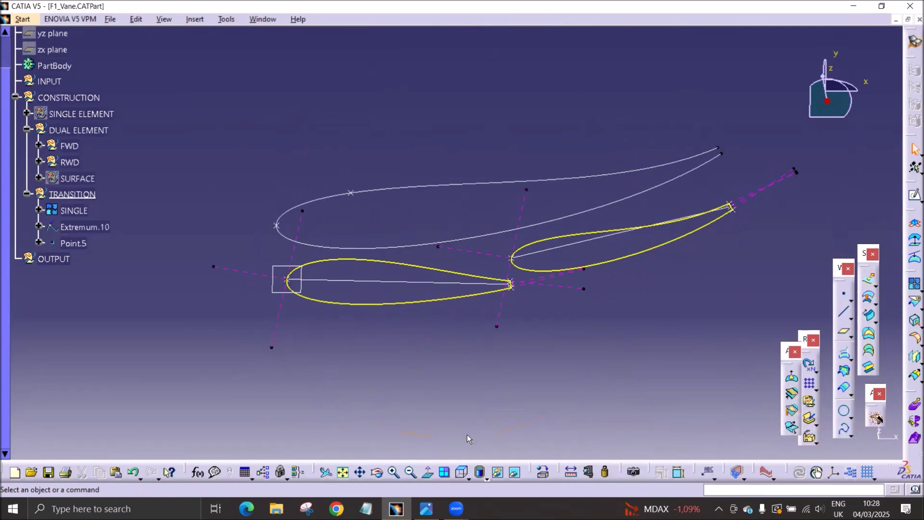
click(462, 472)
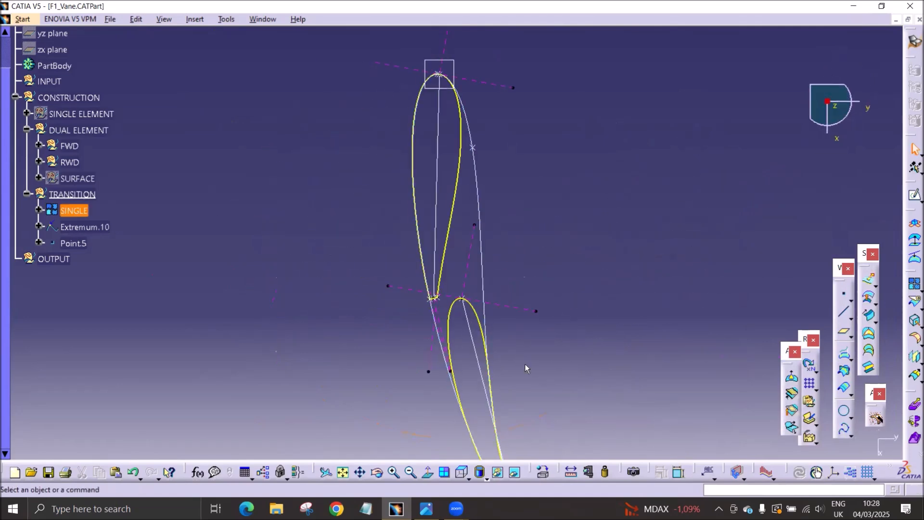
click(473, 147)
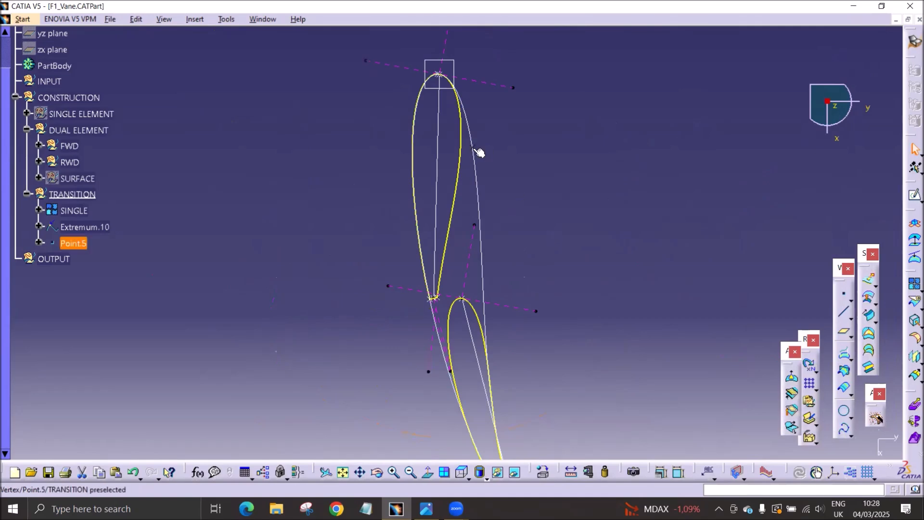
double_click(474, 148)
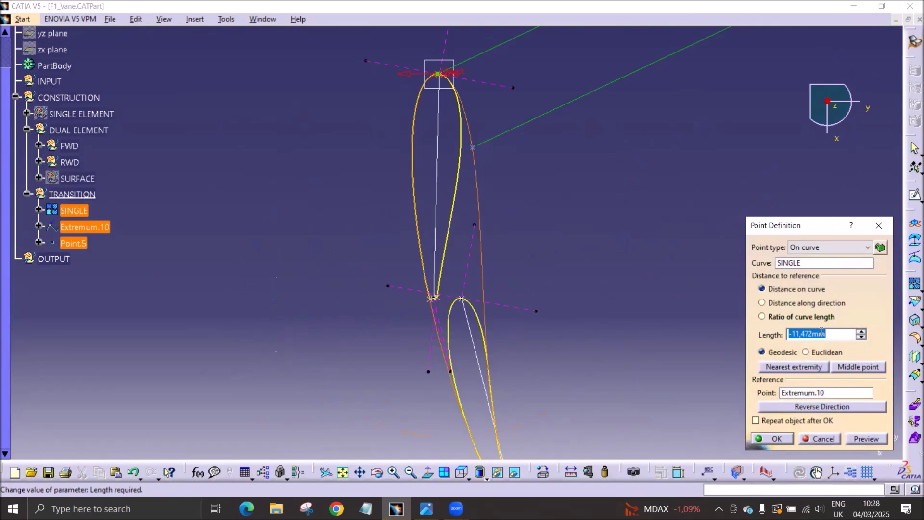
text(-5)
key(Return)
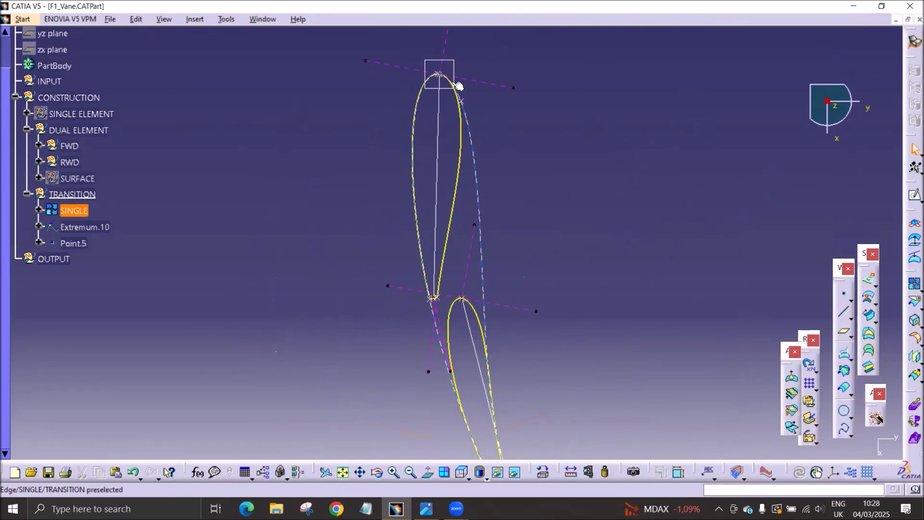
Duplicate the on-curve point within the TRANSITION set.
middle_drag(491, 342, 491, 308)
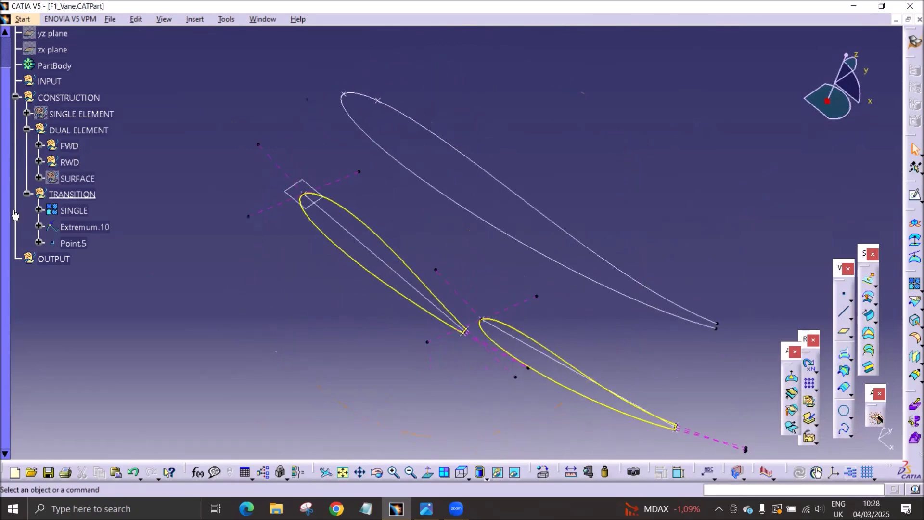
click(72, 243)
key(ctrl+c)
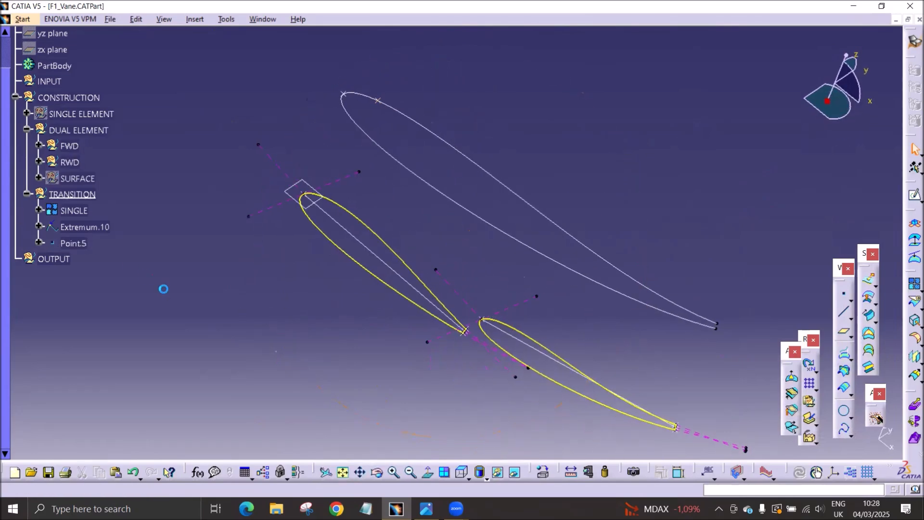
key(ctrl+v)
Rename the leading-edge extremum in the TRANSITION set as FWD POINT.
click(87, 227)
right_click(86, 229)
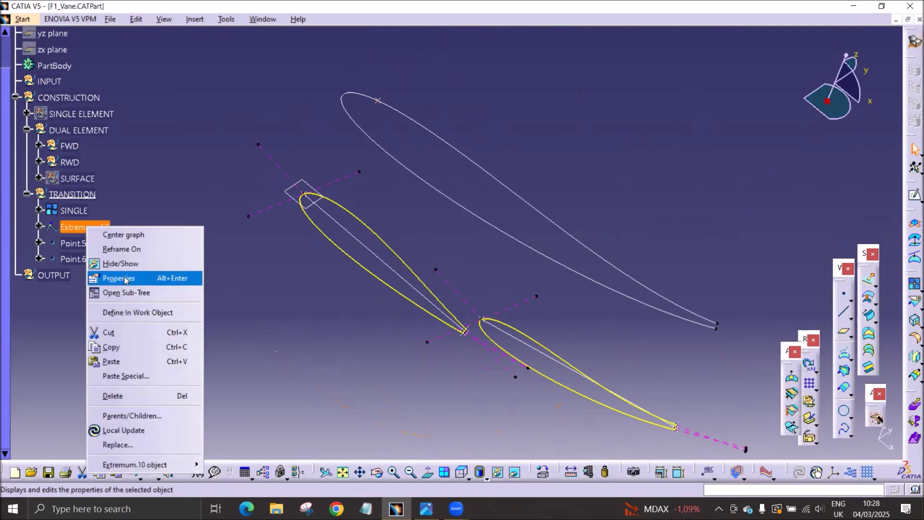
click(124, 278)
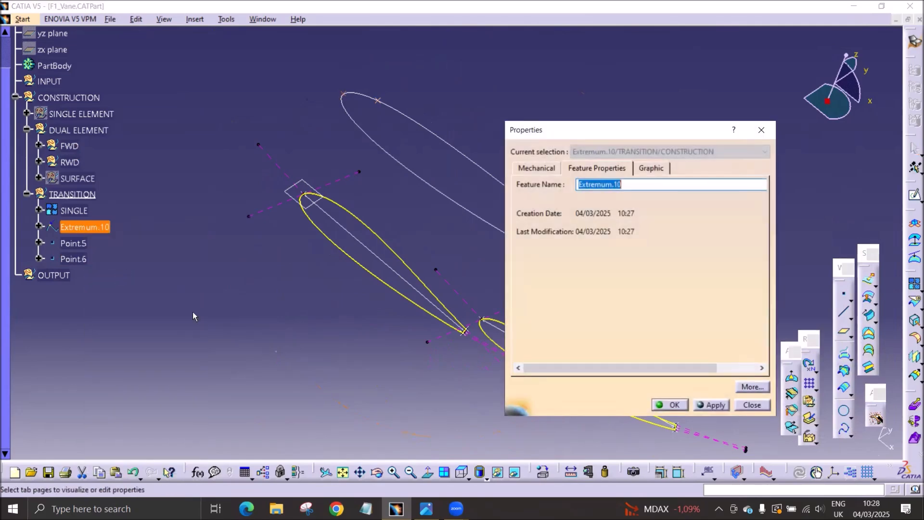
text(FWD)
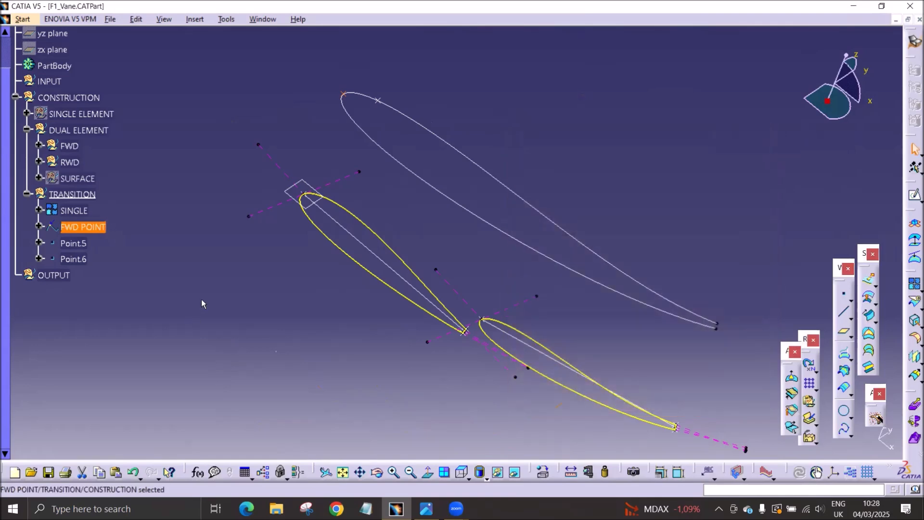
Rename the original on-curve point in the TRANSITION set as INNER.
right_click(84, 244)
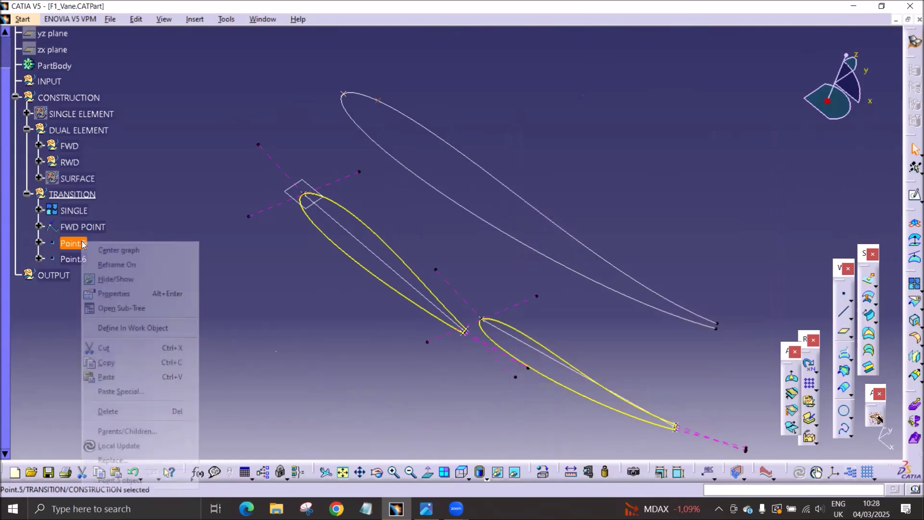
click(125, 296)
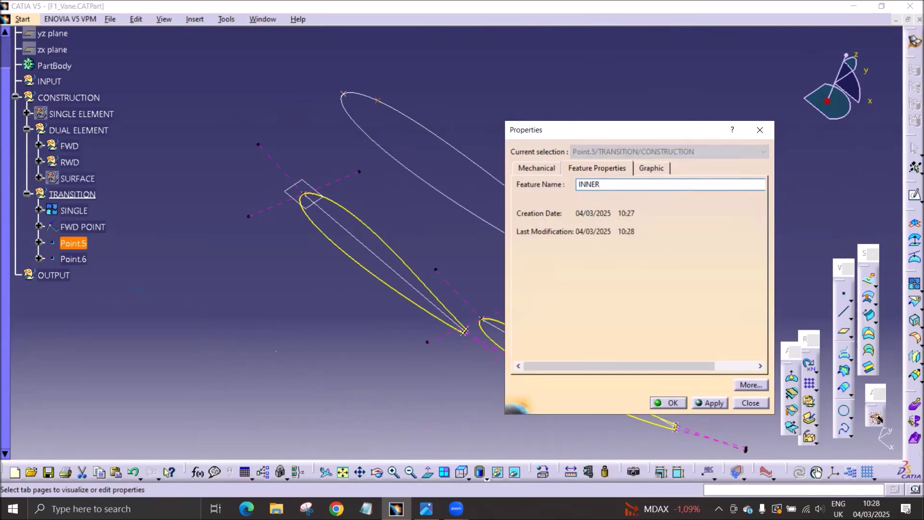
click(668, 403)
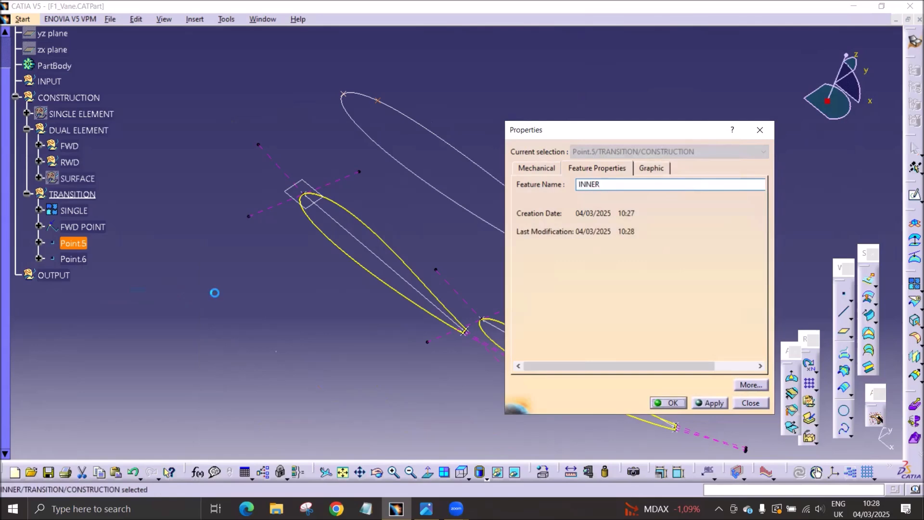
Rename the duplicated on-curve point in the TRANSITION set as OB.
click(75, 258)
right_click(74, 259)
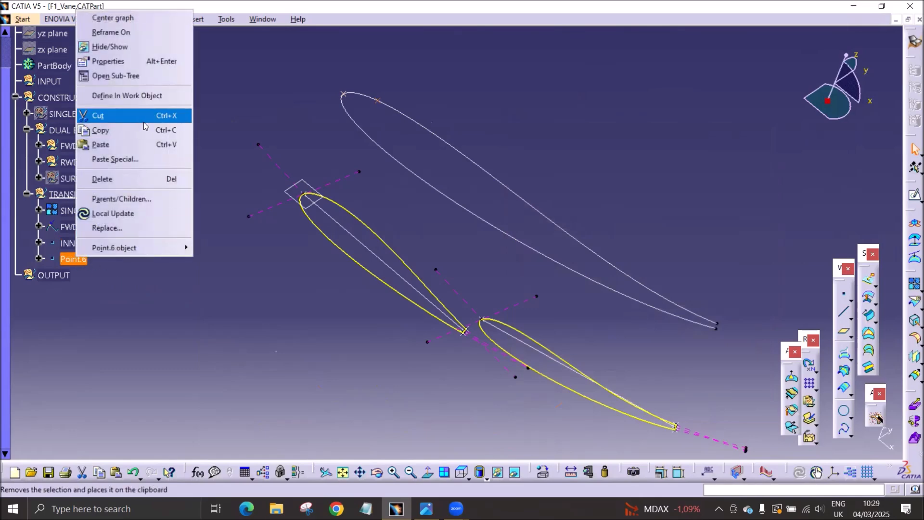
click(108, 61)
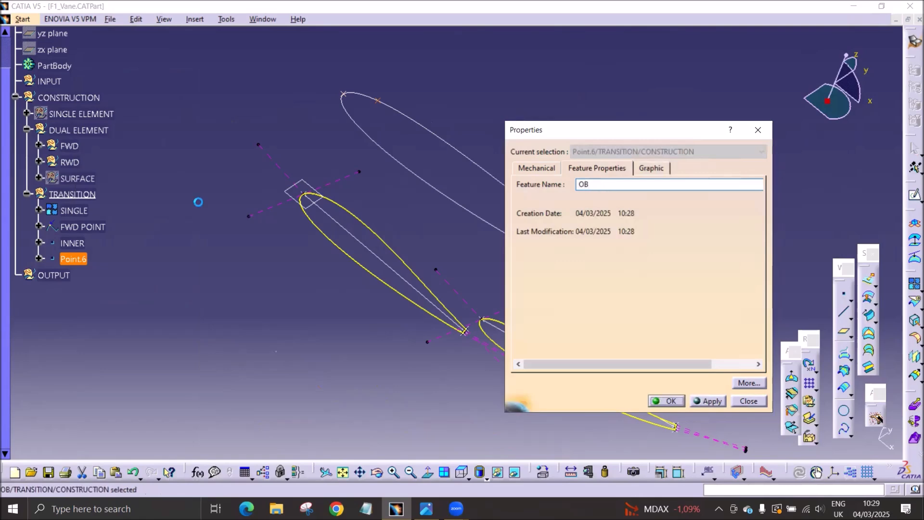
click(666, 401)
Rename the INNER point in the TRANSITION set as IB.
click(72, 243)
right_click(72, 244)
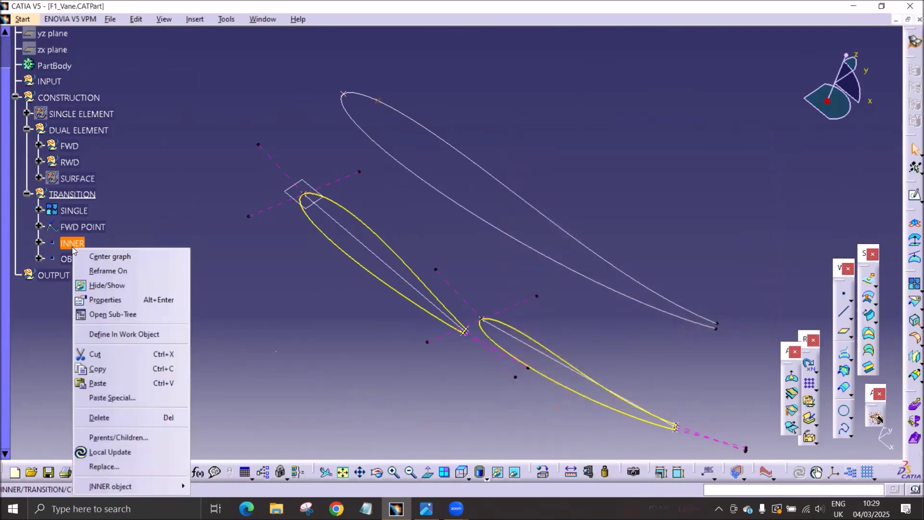
click(107, 299)
text(IB)
key(Return)
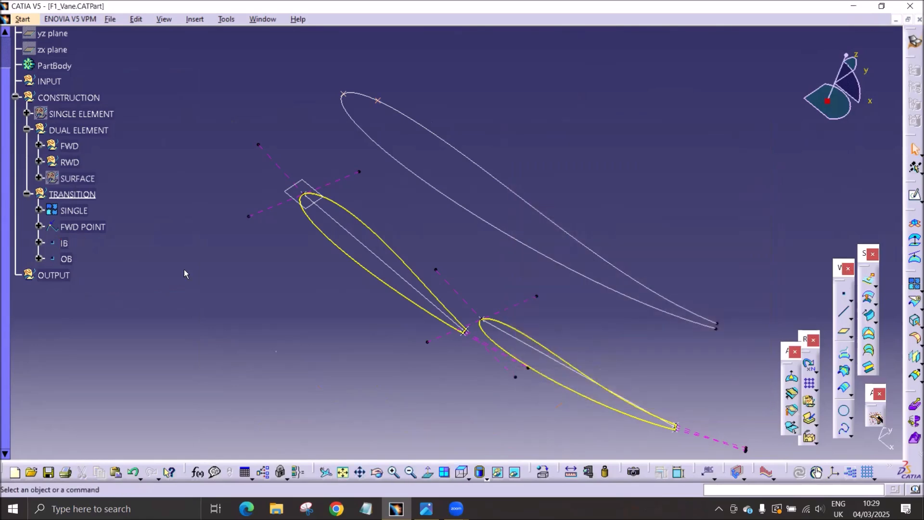
Move the OB point to the other side of FWD POINT from IB by setting its length along SINGLE to 15 mm.
middle_drag(184, 270, 161, 313)
double_click(63, 257)
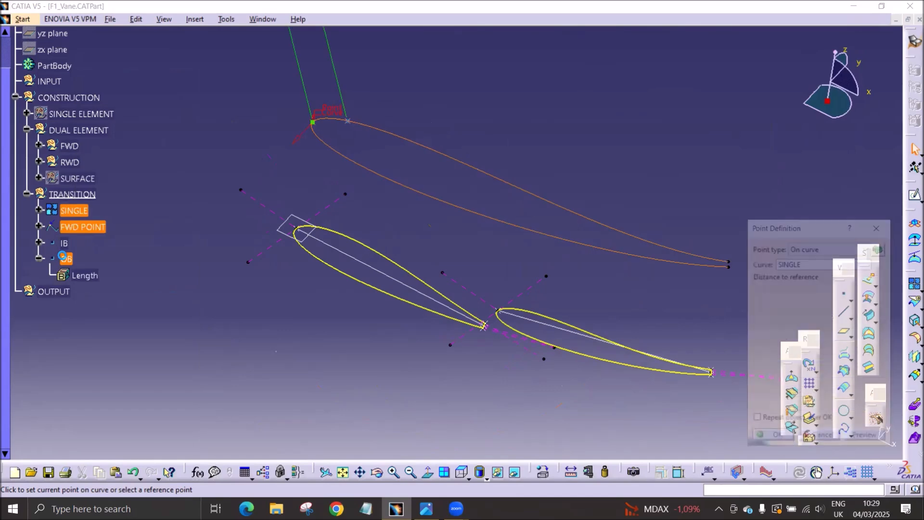
click(822, 407)
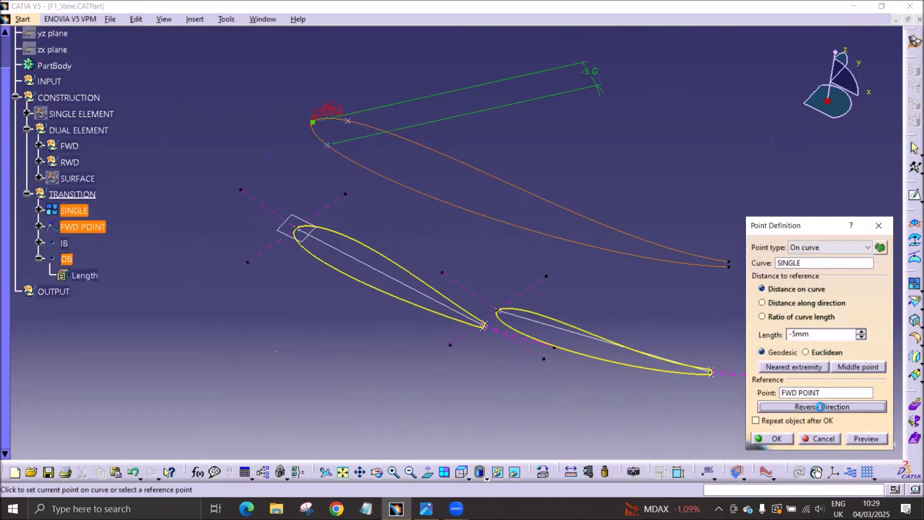
click(461, 472)
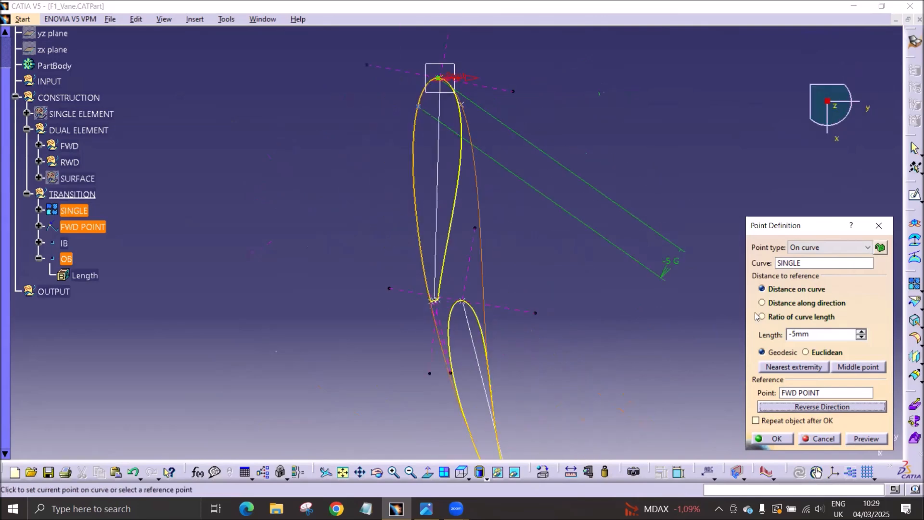
click(814, 333)
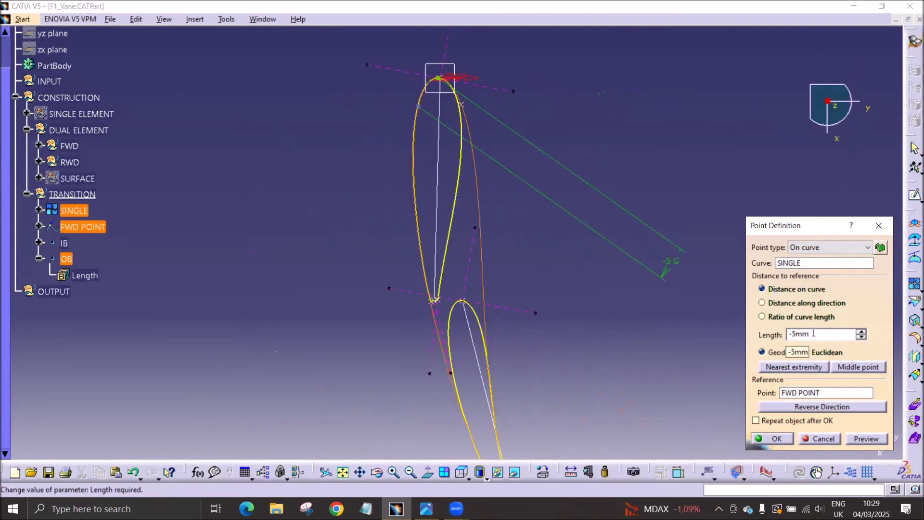
click(840, 408)
drag(814, 334, 749, 340)
text(15)
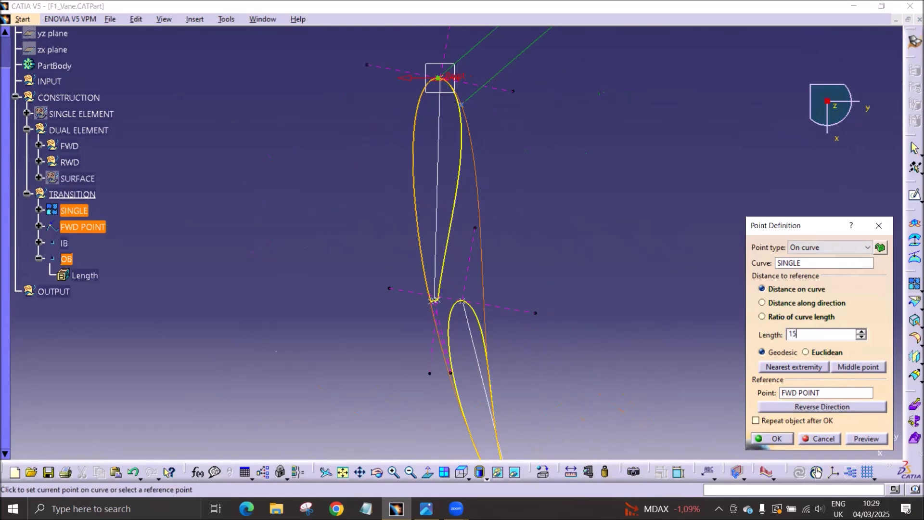
click(860, 440)
Increase the OB point's length in 1 mm increments to 32 mm, bringing it just past the forward element's trailing edge.
click(816, 334)
scroll(814, 334, up, 12)
scroll(815, 334, up, 5)
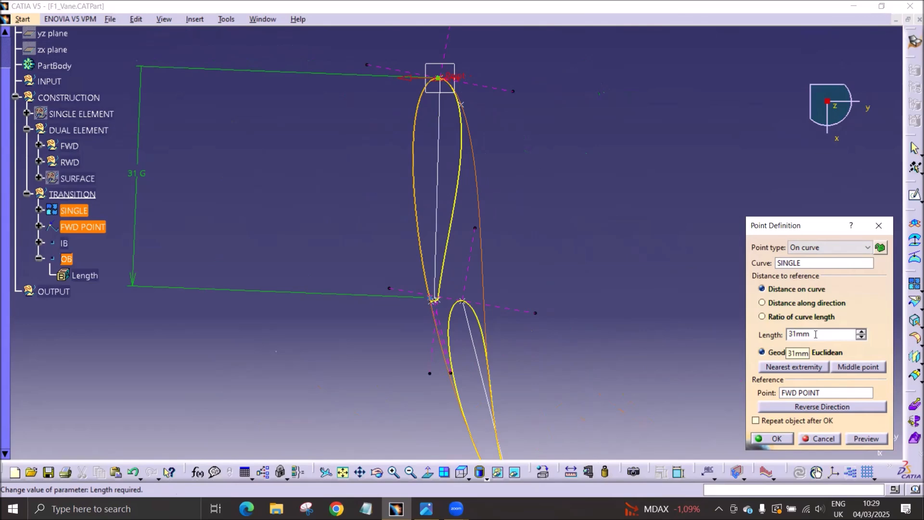
ctrl+middle_drag(511, 358, 512, 238)
middle_drag(448, 360, 501, 167)
click(823, 334)
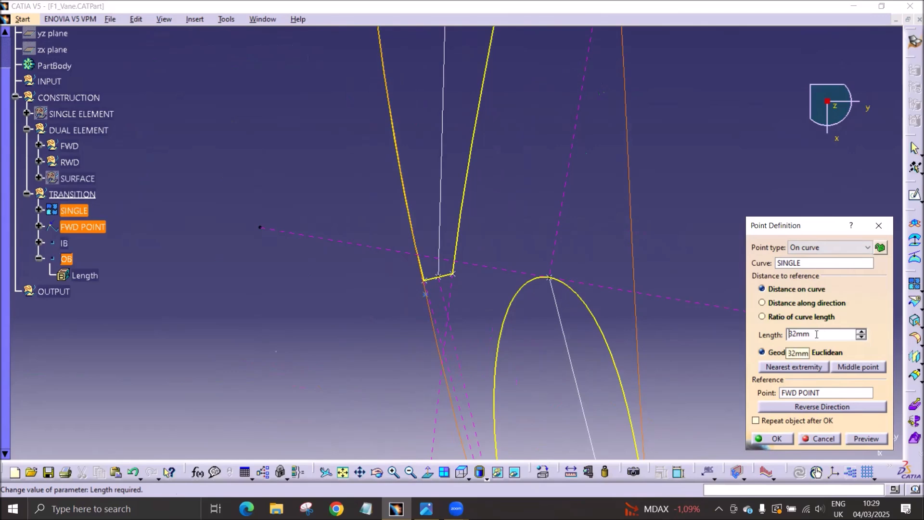
Change the increment step of the OB point's length to 0.1 mm.
right_click(817, 334)
mouse_move(804, 384)
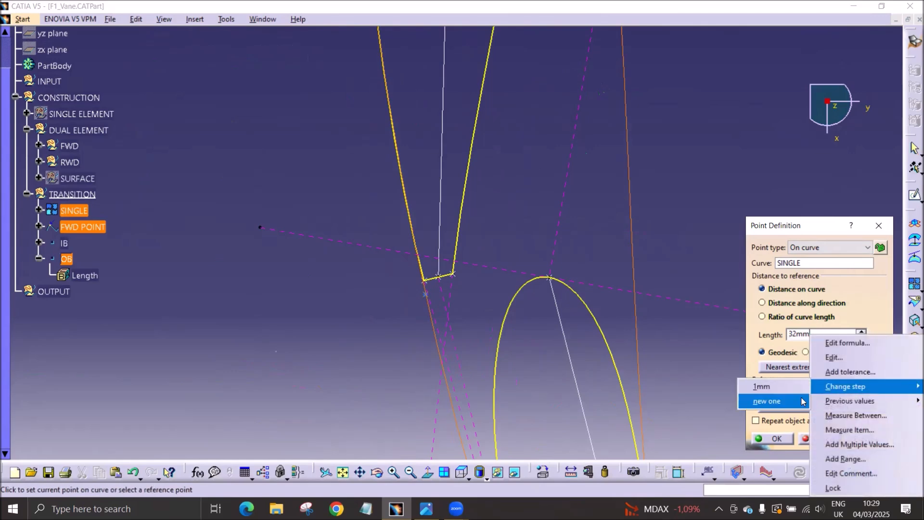
click(796, 400)
text(0.1)
key(Return)
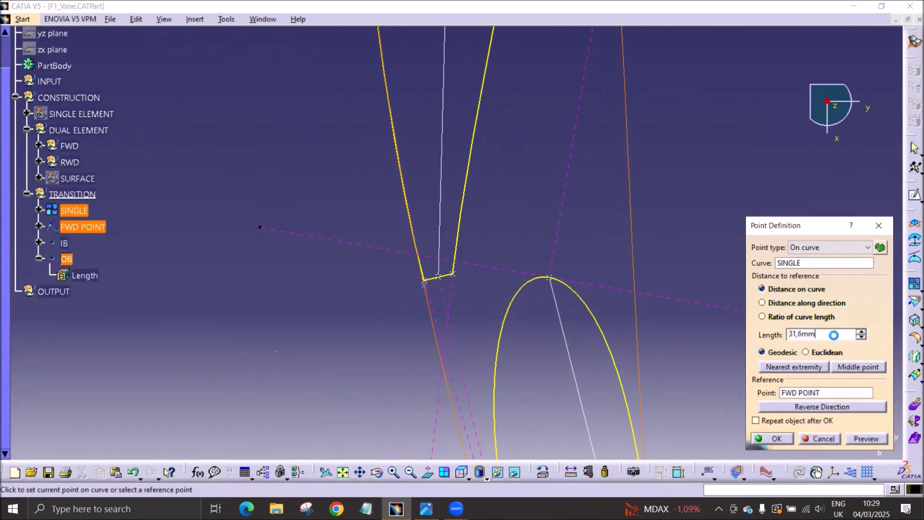
Apply the 31.6 mm length to the OB point and create a line through OB at 90° to the SINGLE curve.
click(772, 438)
middle_drag(351, 313, 458, 333)
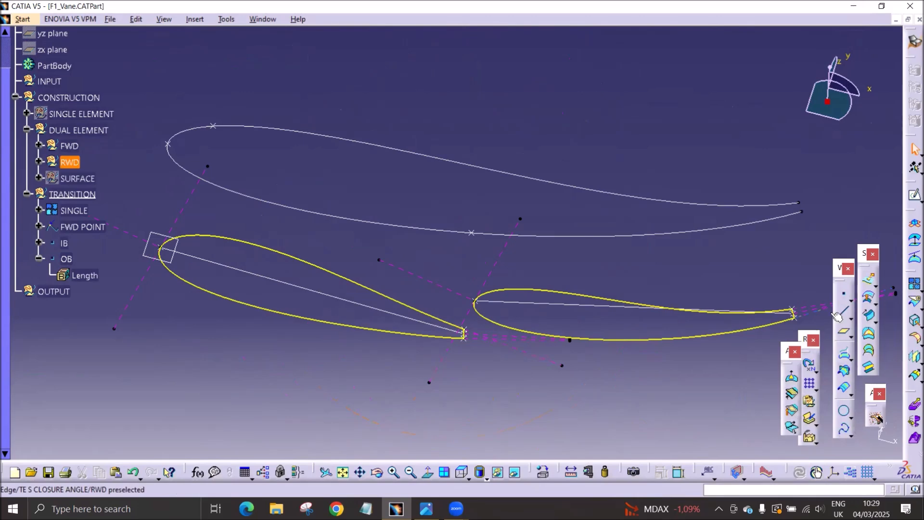
click(838, 315)
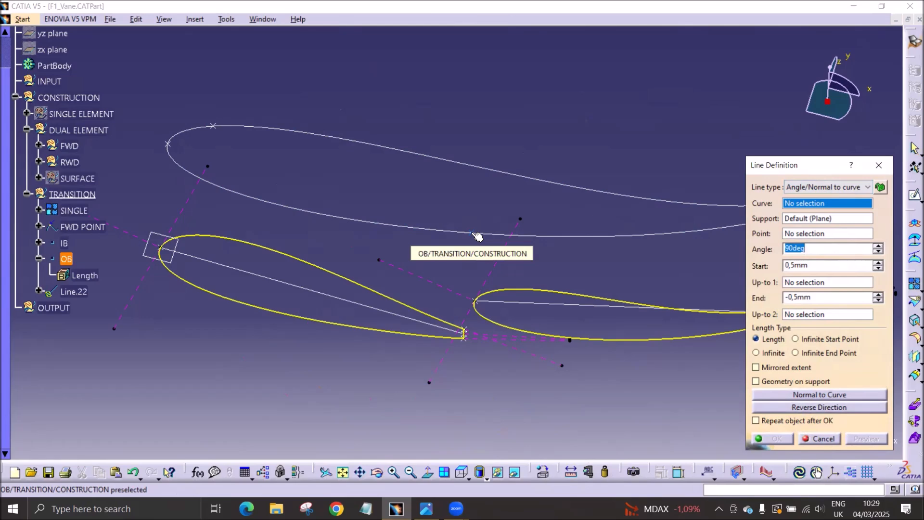
click(475, 236)
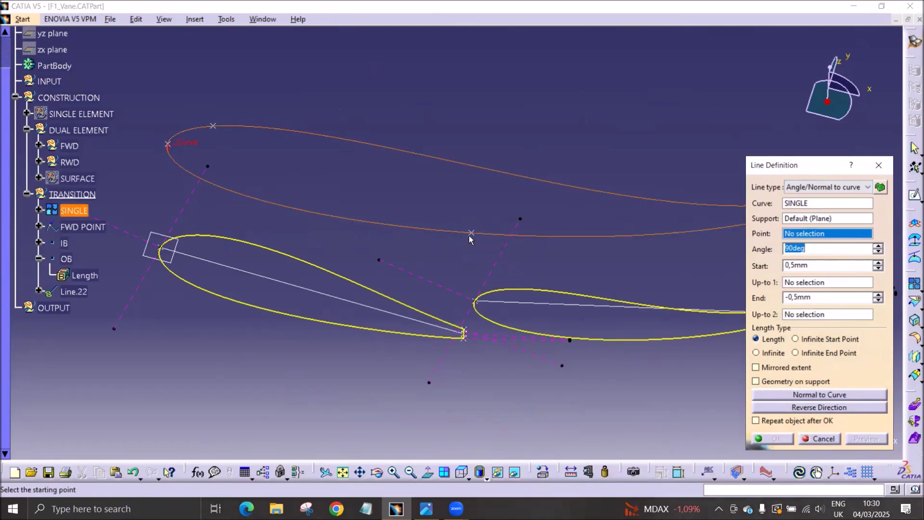
click(476, 236)
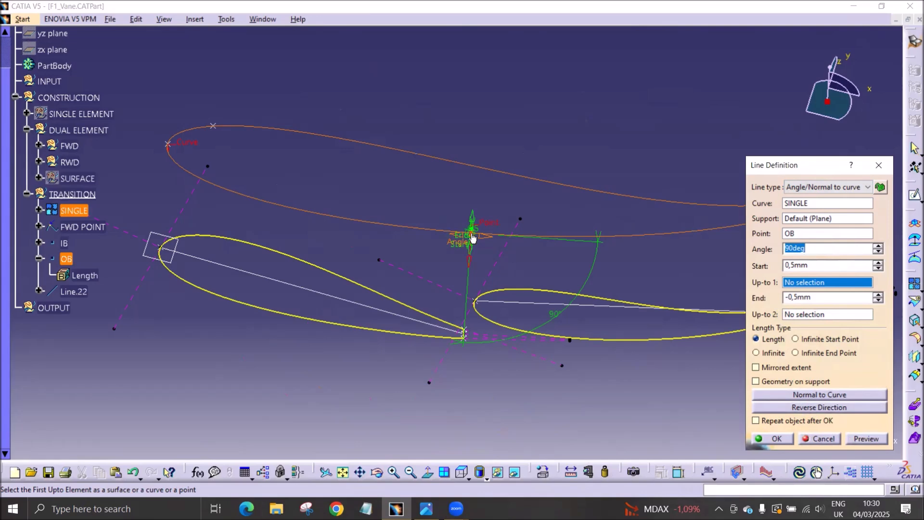
click(772, 438)
Create a plane parallel to the xy plane through FWD POINT.
middle_drag(302, 379, 460, 355)
click(844, 331)
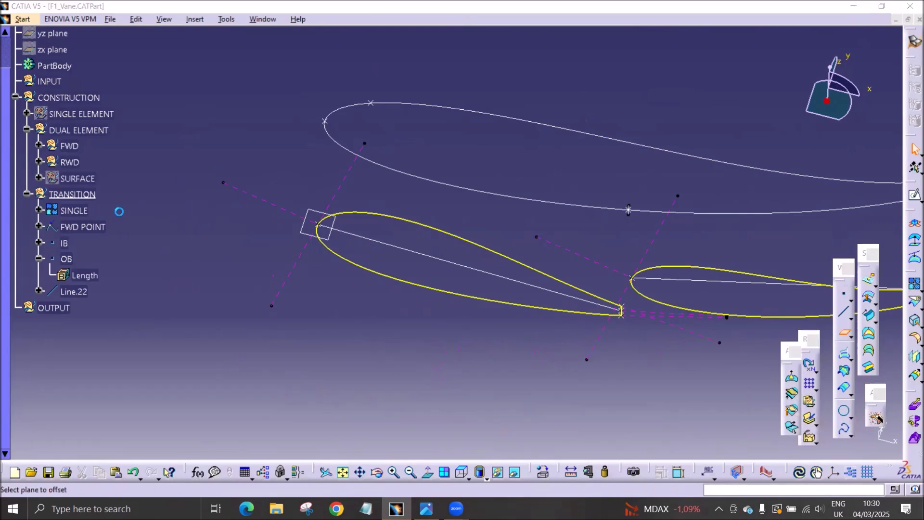
click(655, 342)
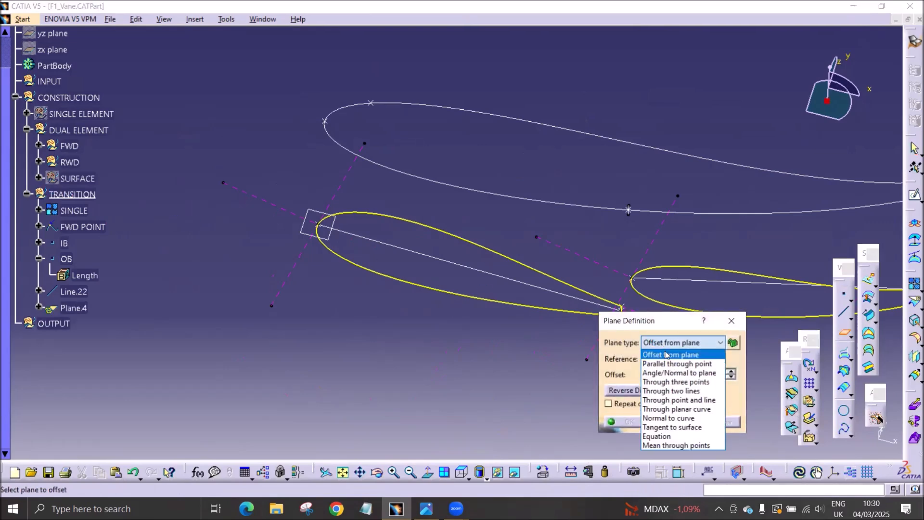
click(654, 361)
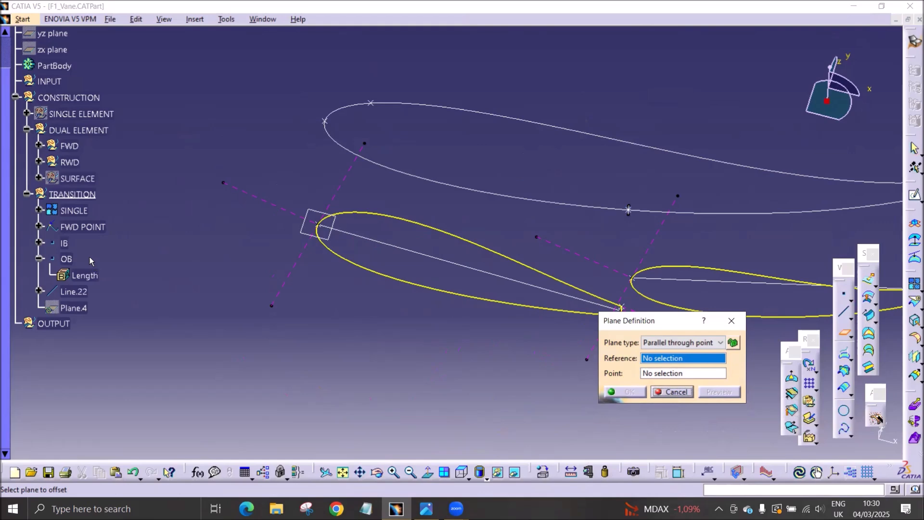
click(87, 230)
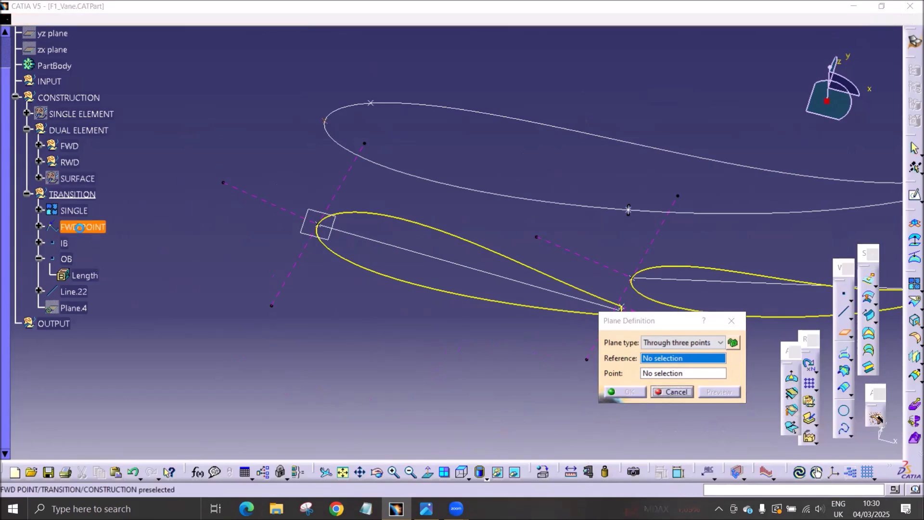
click(674, 343)
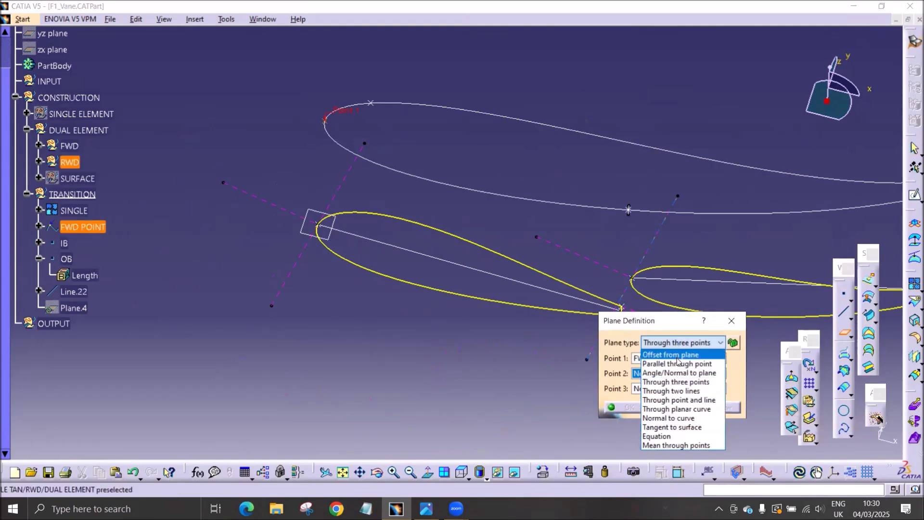
click(676, 362)
right_click(673, 364)
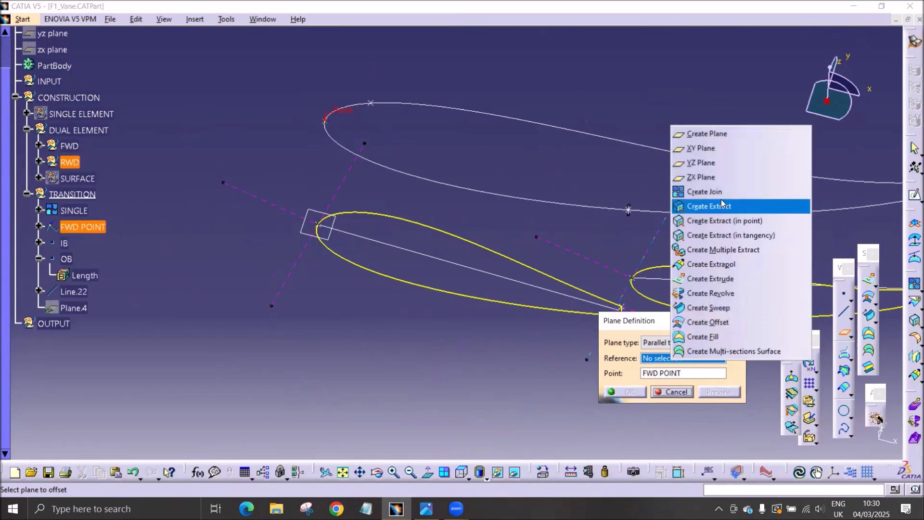
click(703, 150)
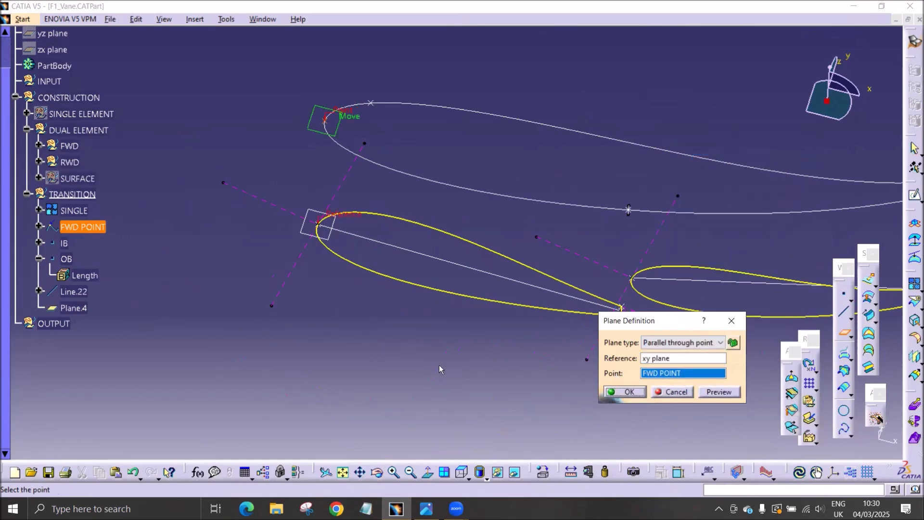
click(635, 393)
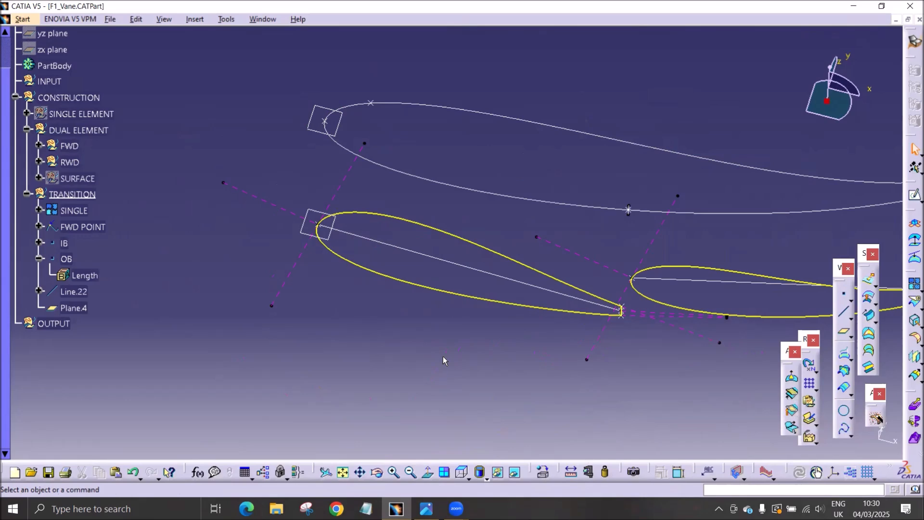
Rename the new line through OB as TE.
right_click(74, 292)
click(116, 96)
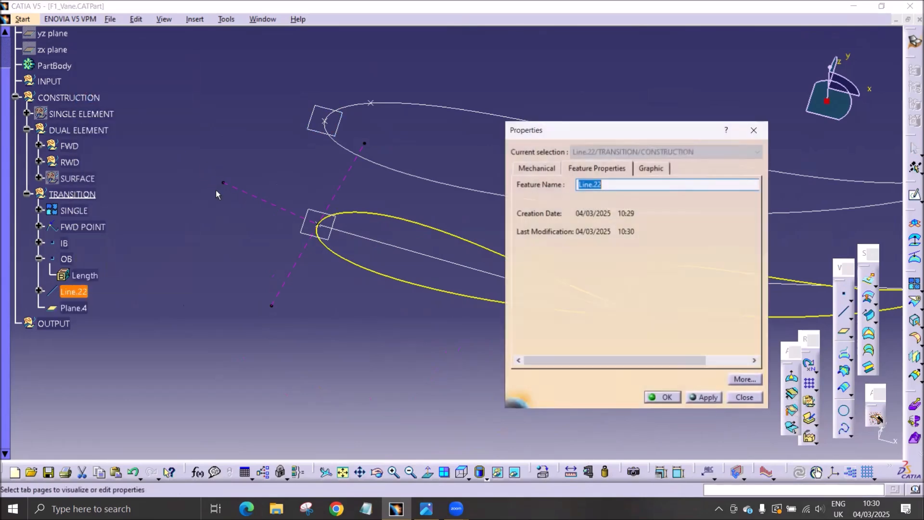
key(Return)
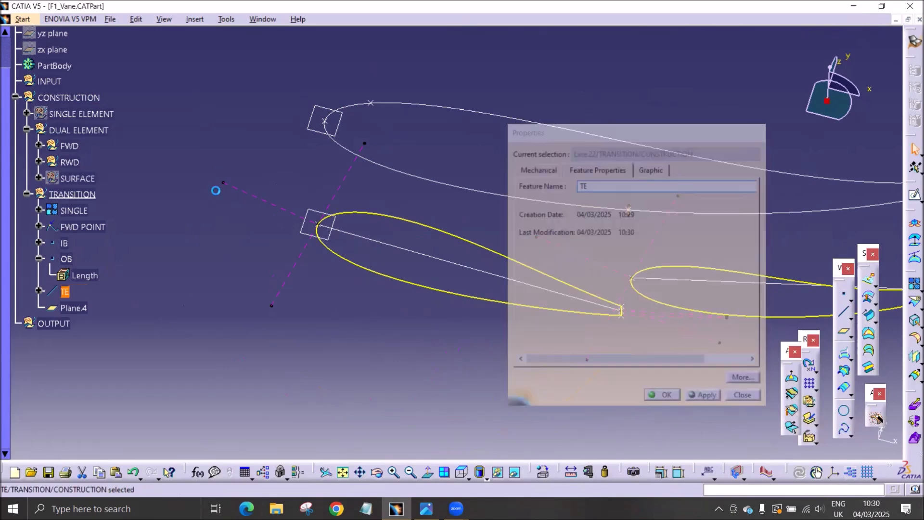
Redefine the TE line with a 0 mm start, a 1 mm end and the plane through FWD POINT as its support.
double_click(65, 291)
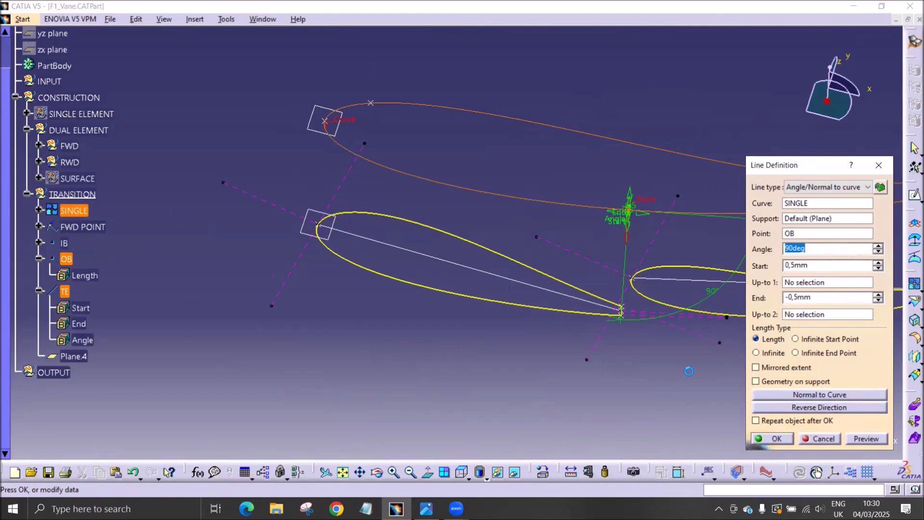
click(820, 266)
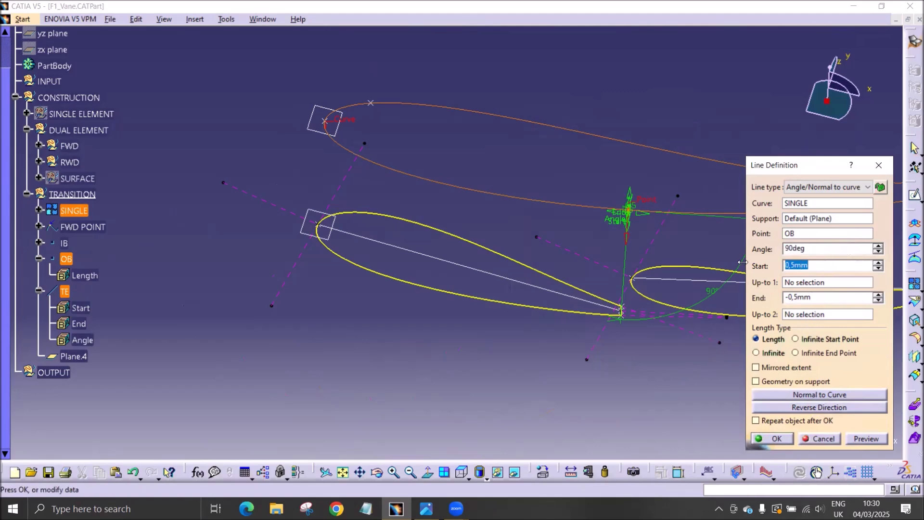
text(0)
click(821, 297)
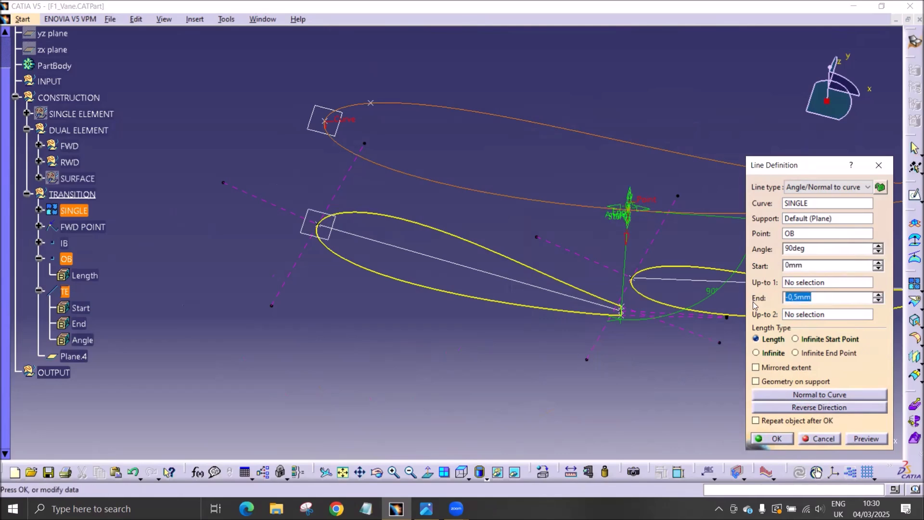
text(1)
click(818, 218)
click(326, 135)
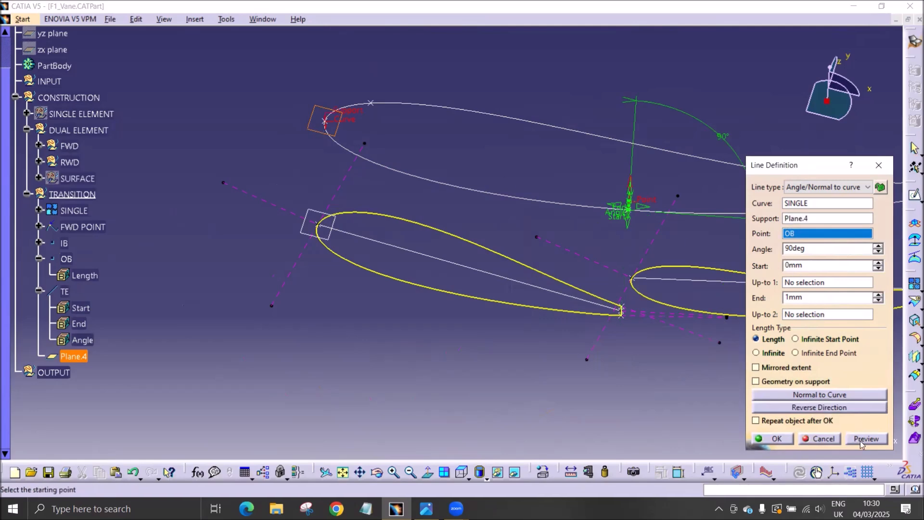
middle_drag(593, 170, 506, 120)
middle_drag(722, 380, 483, 238)
click(764, 439)
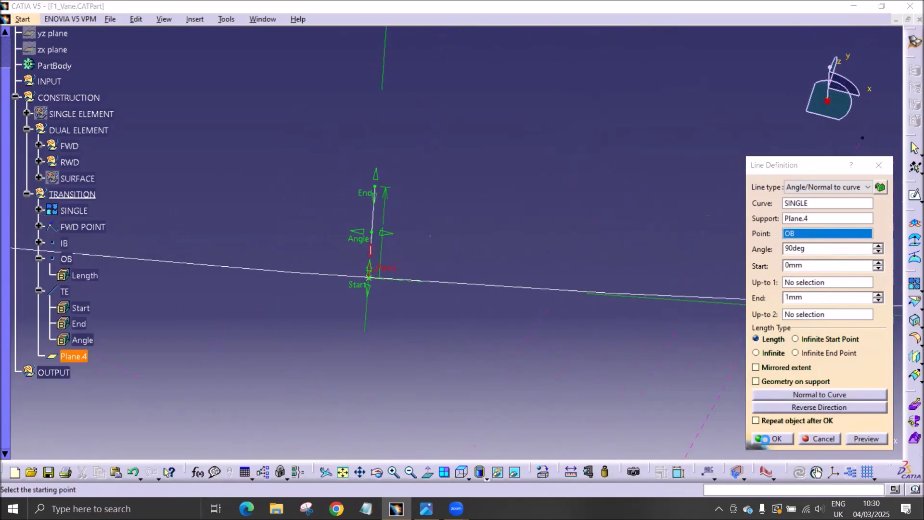
middle_drag(389, 304, 341, 328)
Rename the plane through FWD POINT as SECTION PLANE.
right_click(70, 356)
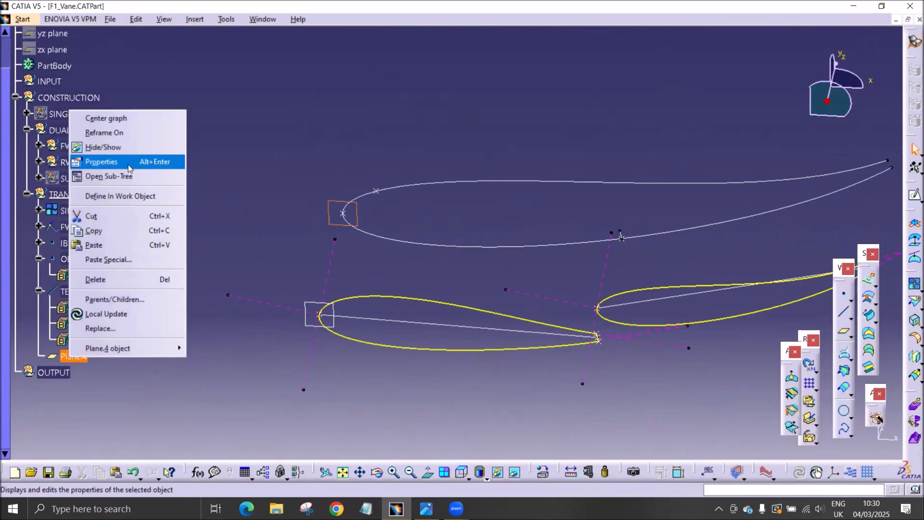
click(103, 161)
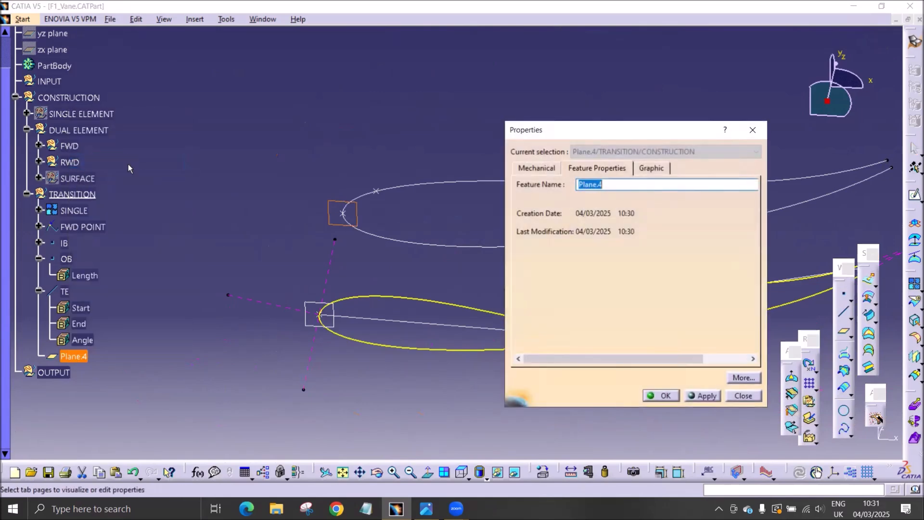
text(SECTION PLANE)
key(Return)
Create an extremum point on the TE line at its maximum in the Y direction.
middle_drag(446, 322, 369, 258)
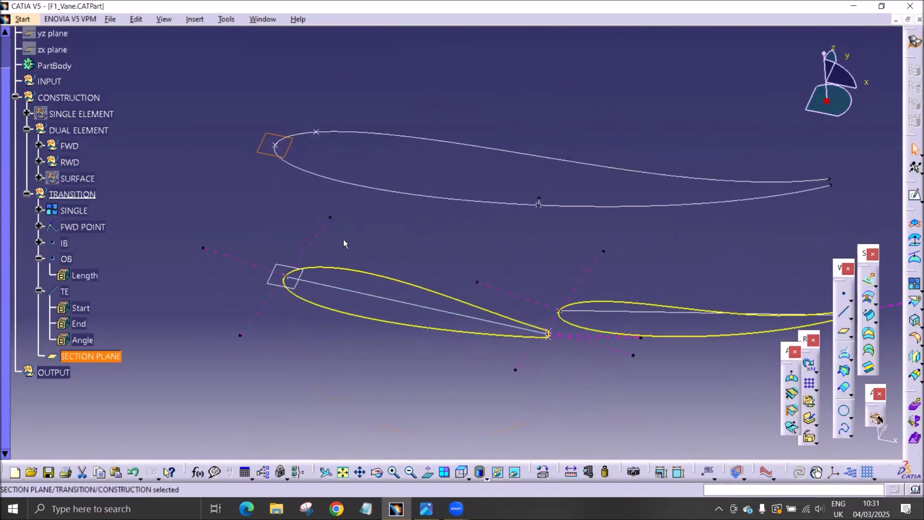
click(851, 301)
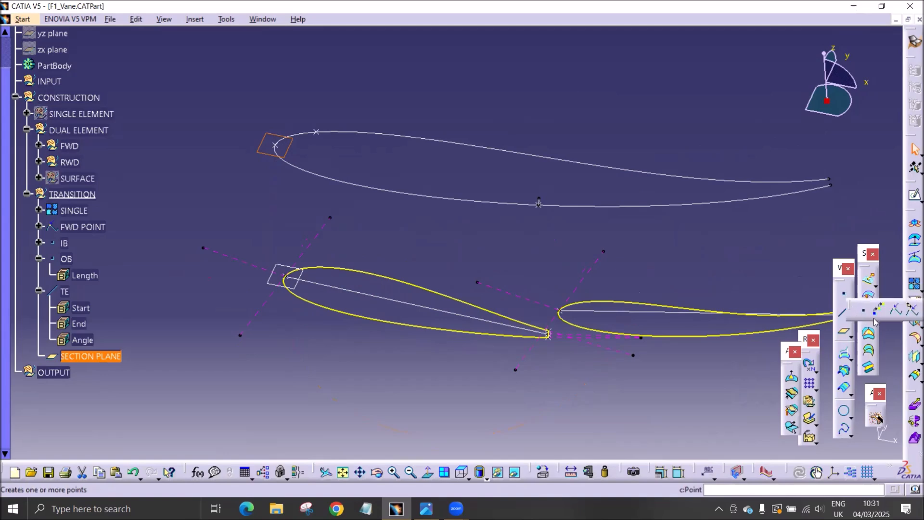
click(896, 310)
click(637, 355)
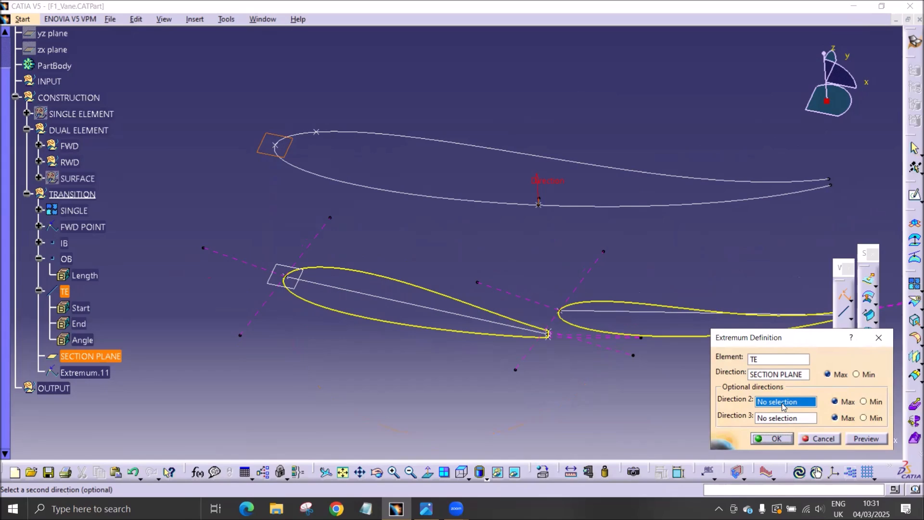
right_click(773, 378)
click(802, 335)
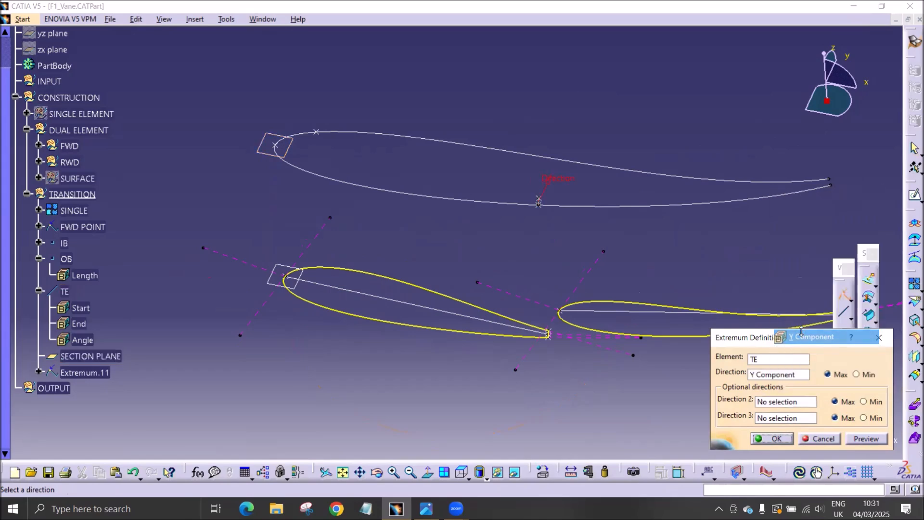
click(775, 439)
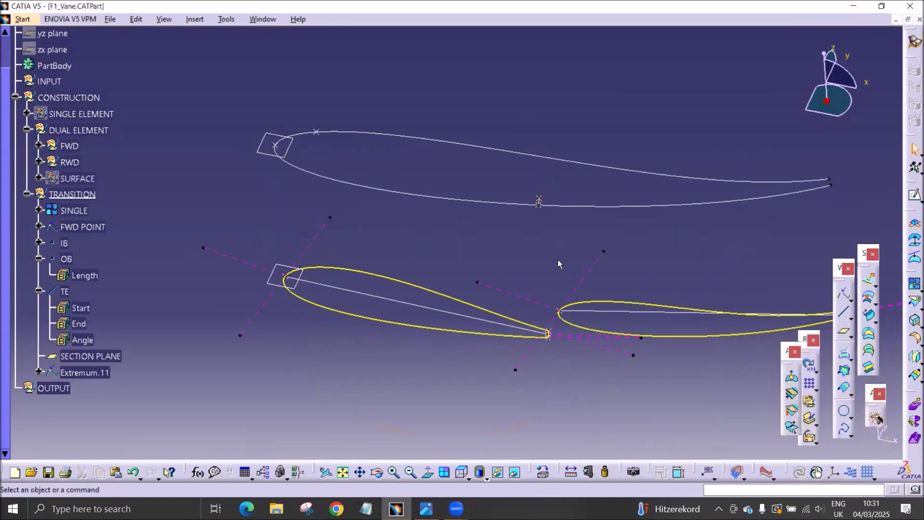
Create a spline from the IB point to the TE line's extremum point, tangent to SINGLE at IB.
click(844, 428)
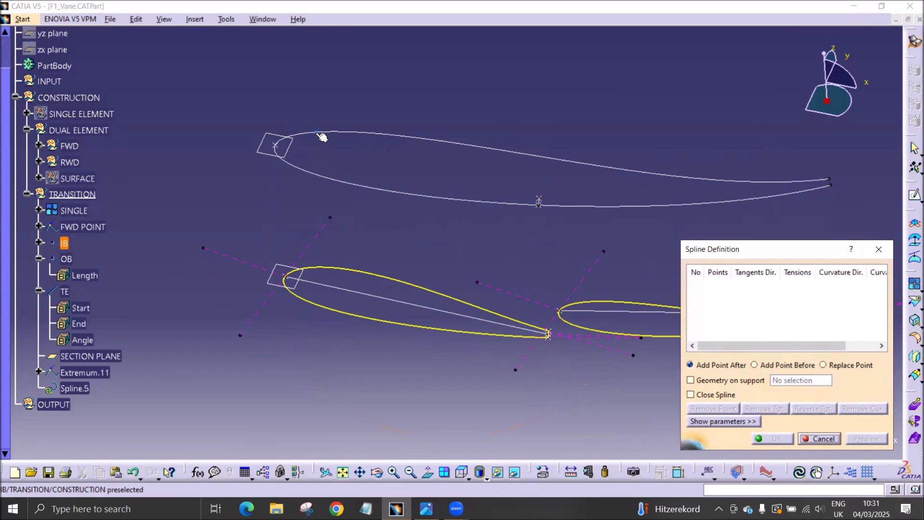
click(318, 134)
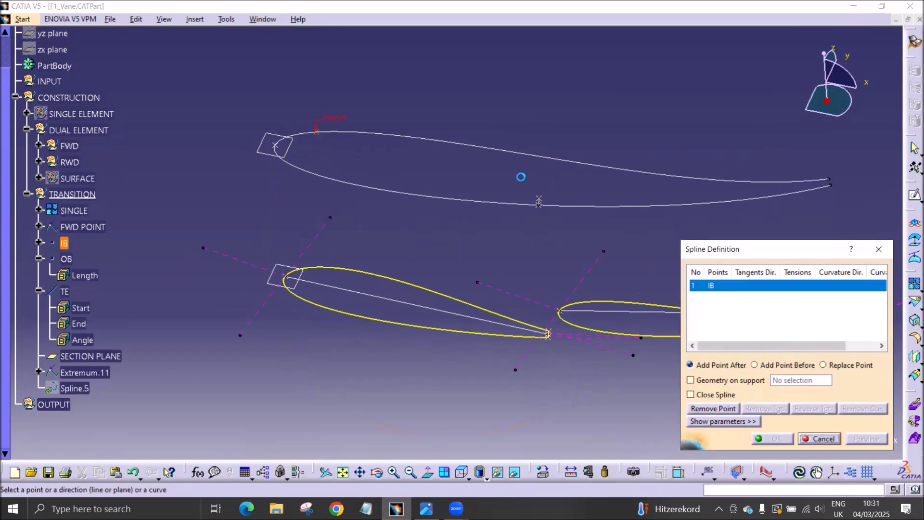
click(539, 199)
click(736, 287)
click(418, 144)
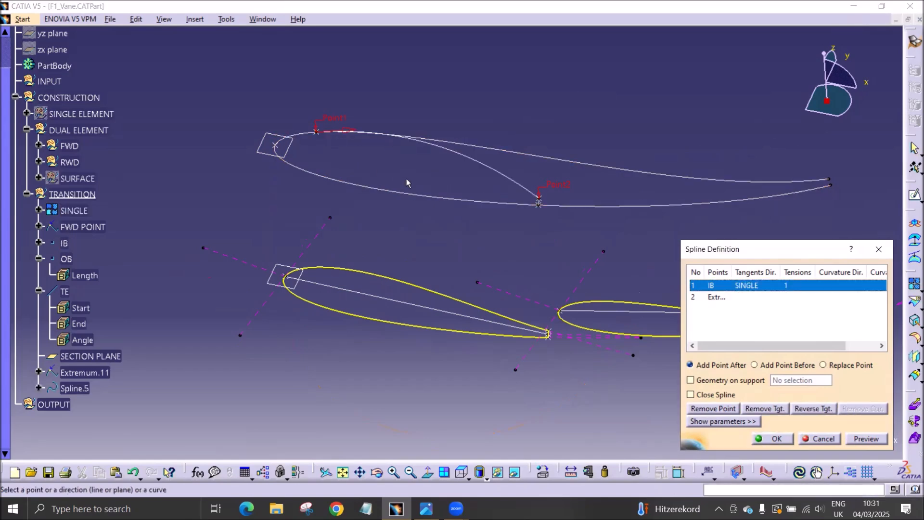
middle_drag(407, 189, 418, 295)
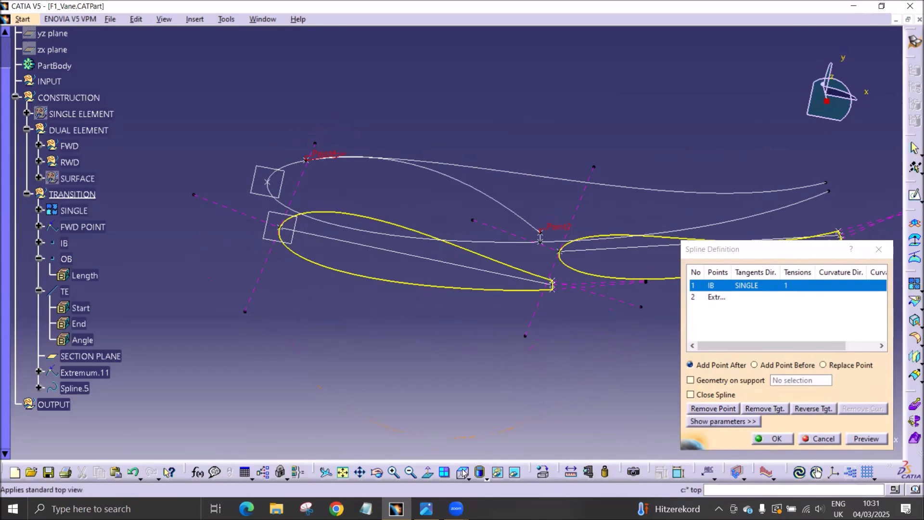
middle_drag(513, 390, 488, 387)
mouse_move(523, 279)
middle_down()
mouse_move(501, 352)
mouse_move(506, 278)
middle_up()
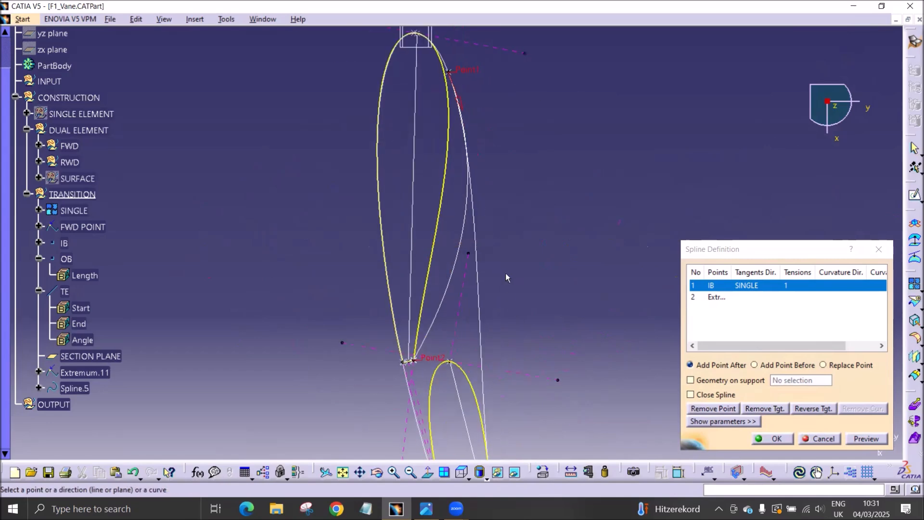
click(772, 439)
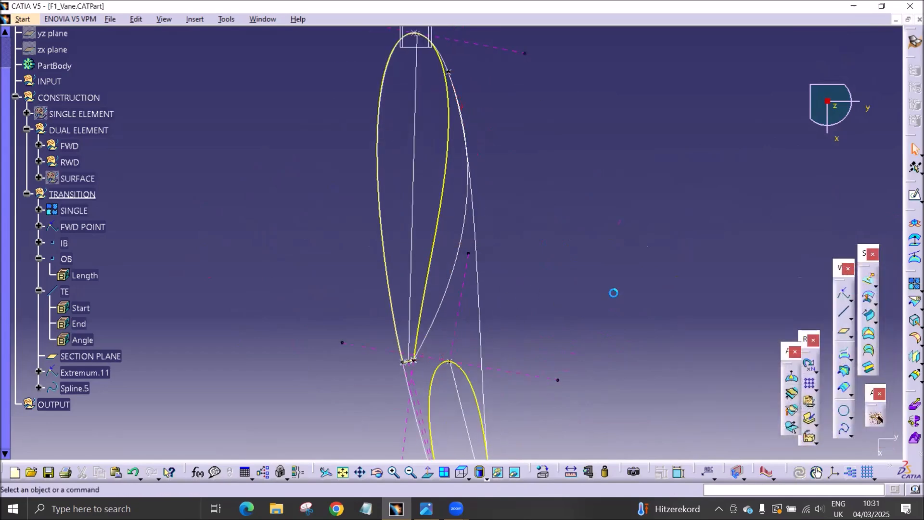
Set the IB point's distance along SINGLE from FWD POINT to -3 mm.
double_click(451, 73)
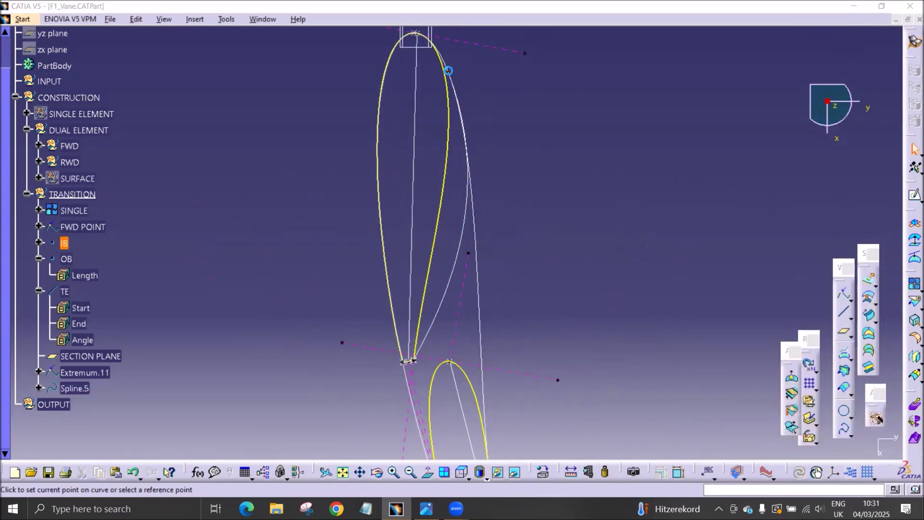
scroll(816, 336, up, 2)
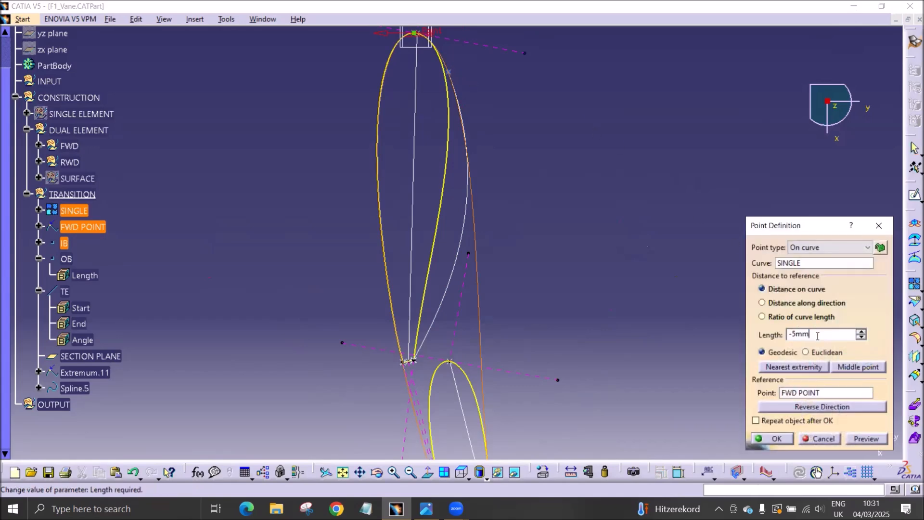
scroll(817, 336, up, 1)
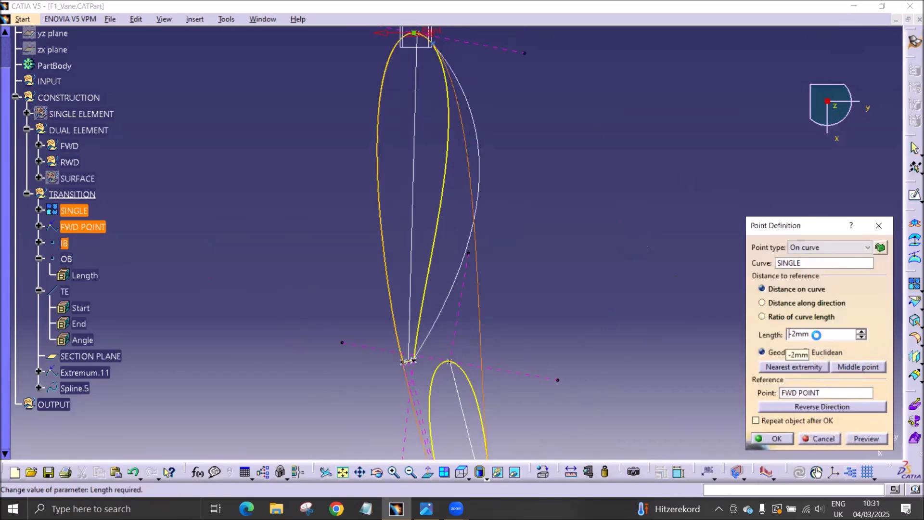
click(782, 439)
Set the tangent tension at the IB end of the spline to 0,4.
double_click(461, 256)
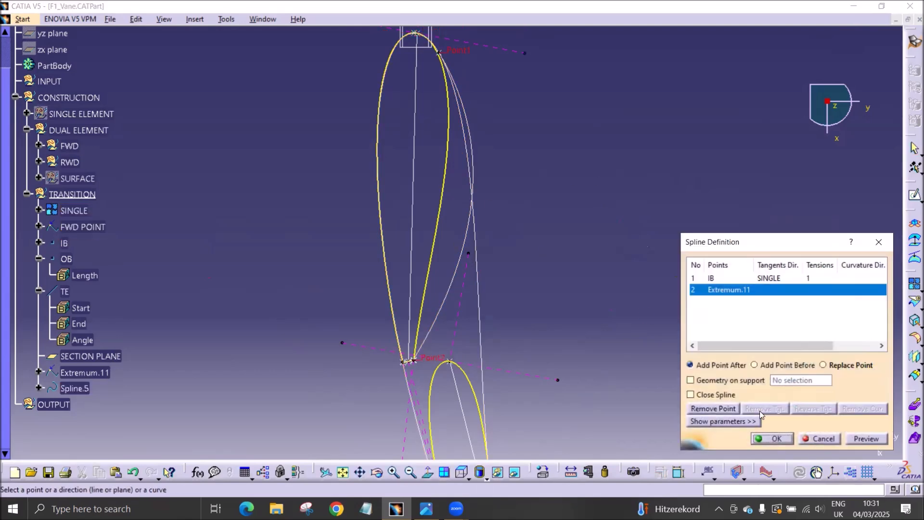
click(749, 421)
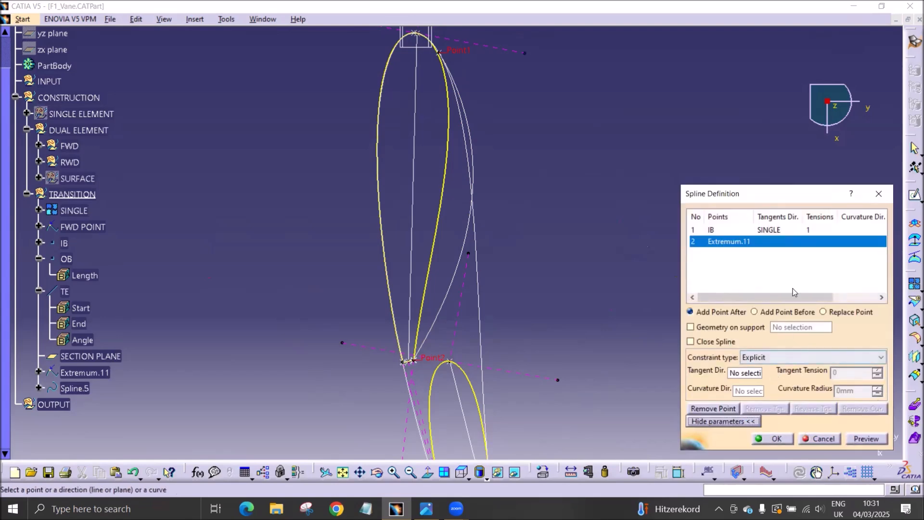
click(781, 230)
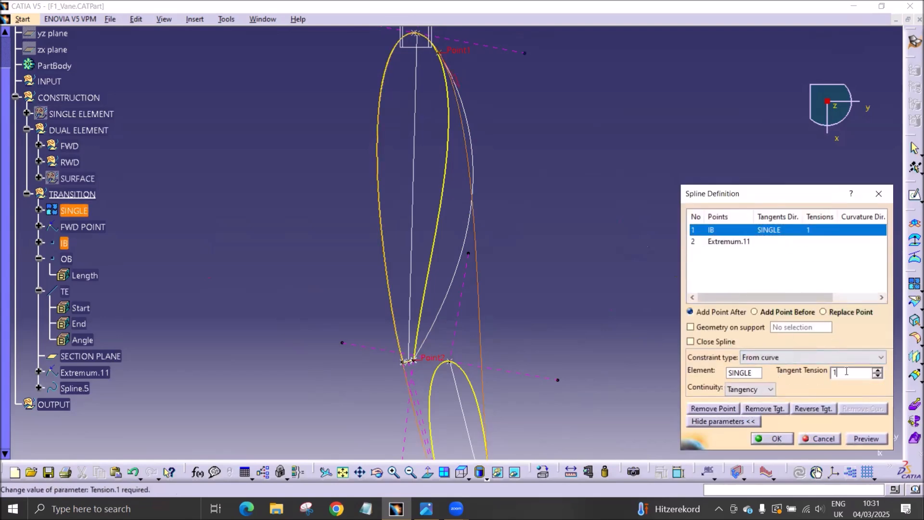
scroll(847, 372, down, 7)
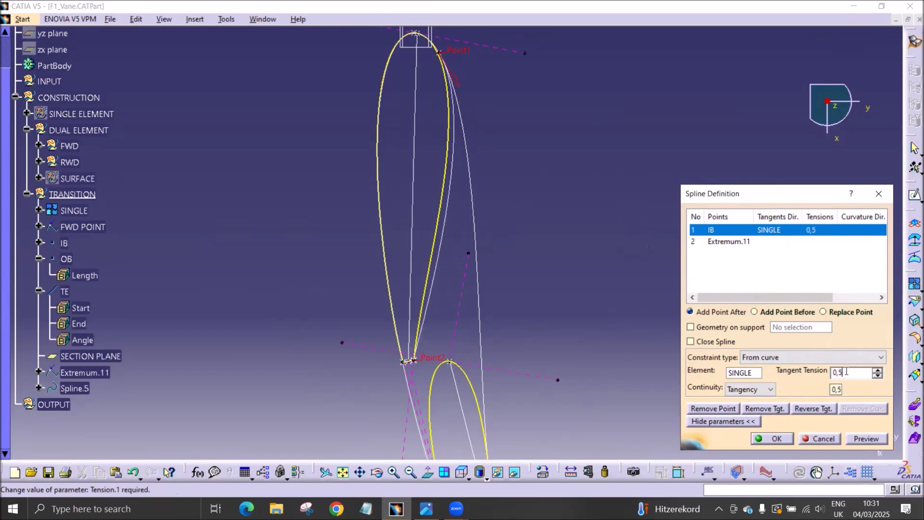
scroll(847, 371, down, 1)
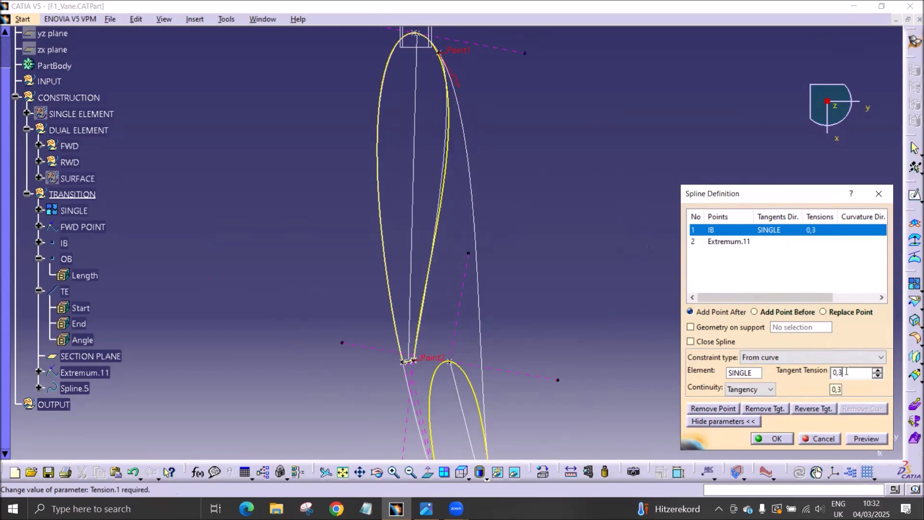
scroll(846, 371, up, 1)
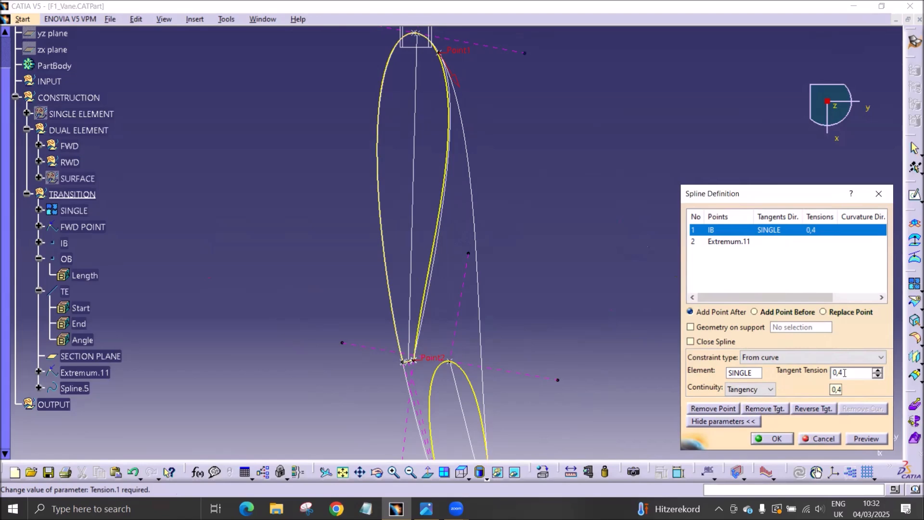
click(783, 437)
middle_drag(579, 250, 593, 340)
middle_drag(409, 326, 458, 305)
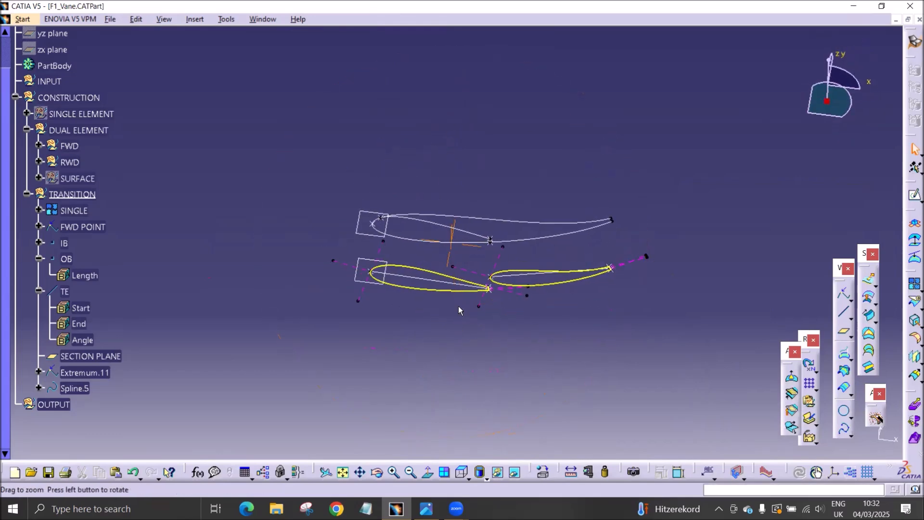
middle_drag(434, 273, 485, 252)
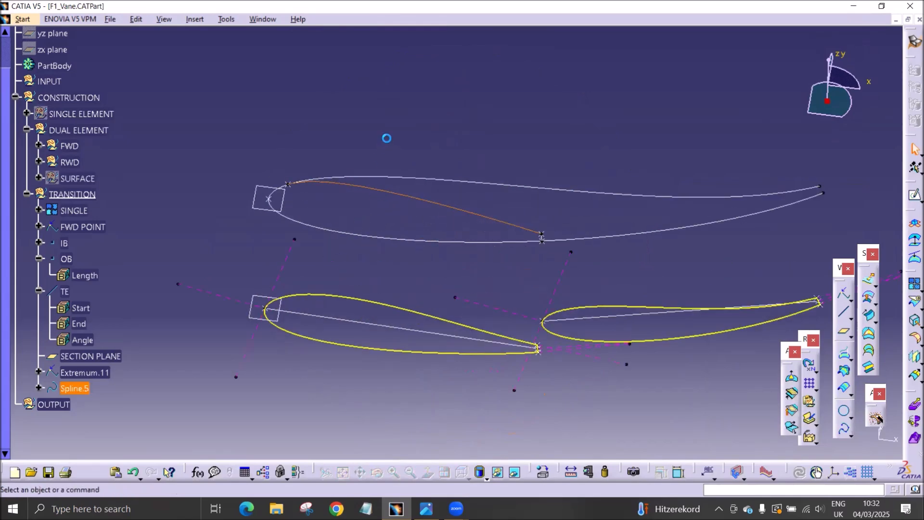
middle_drag(559, 323, 512, 313)
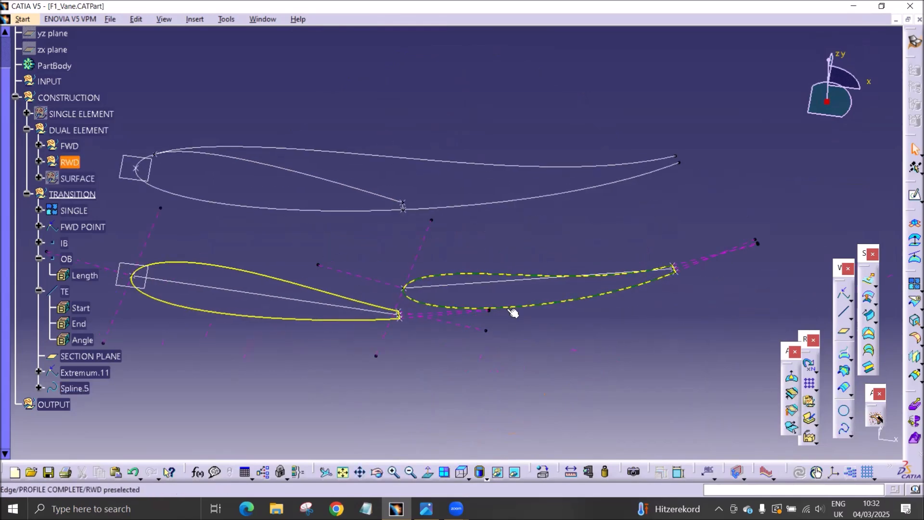
middle_drag(561, 357, 435, 347)
middle_drag(331, 360, 429, 333)
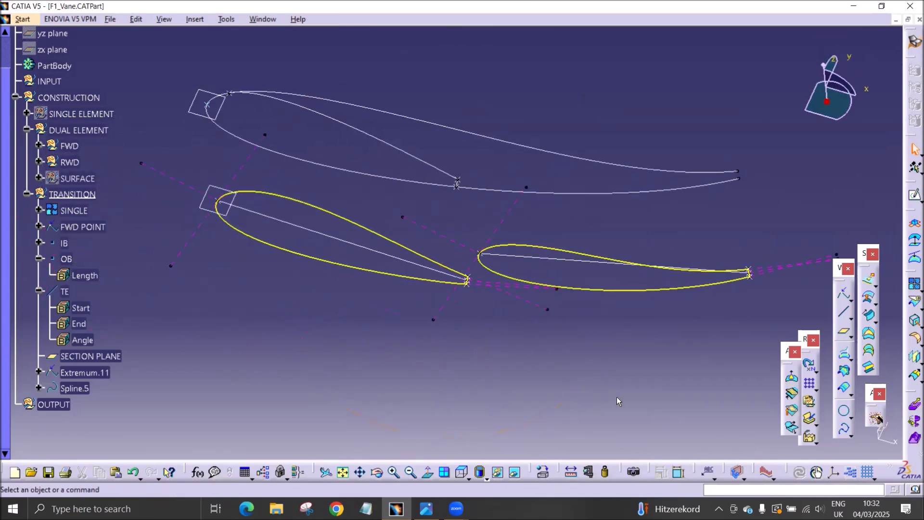
Insert a geometrical set named FWD inside TRANSITION.
right_click(82, 199)
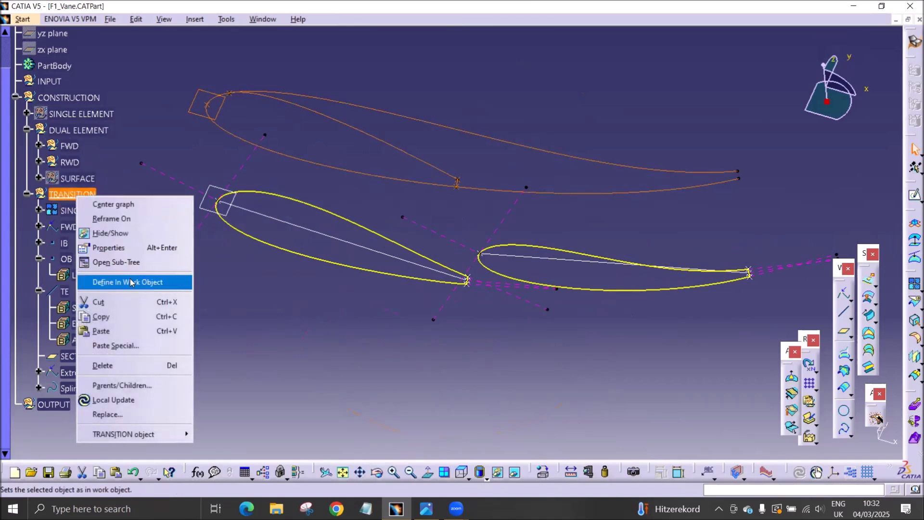
click(71, 192)
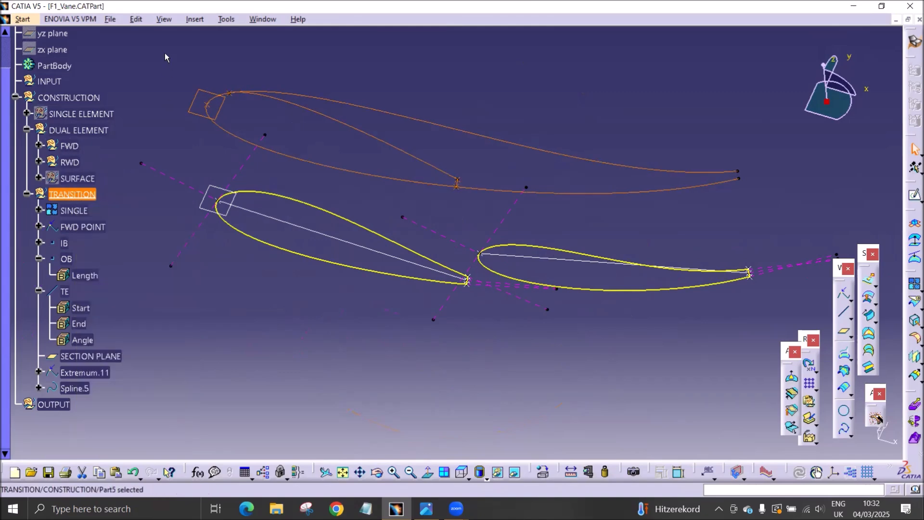
click(195, 19)
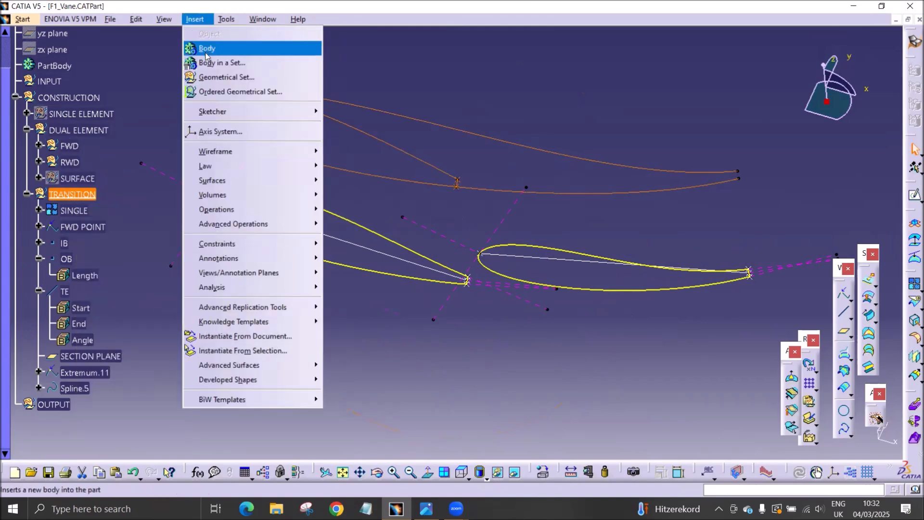
click(209, 78)
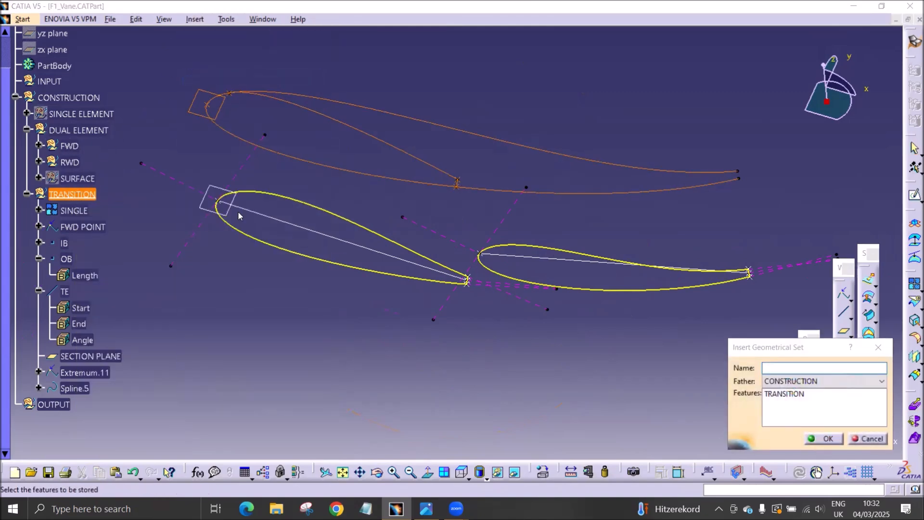
click(566, 286)
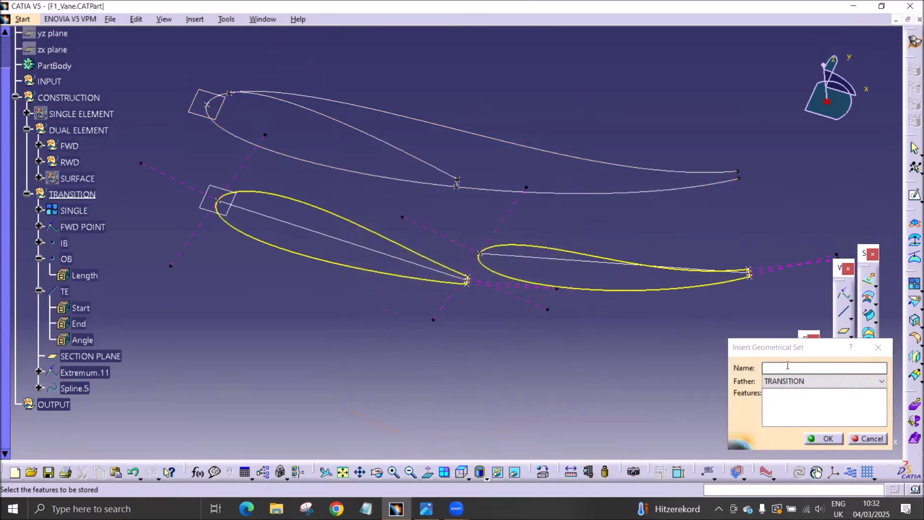
key(Return)
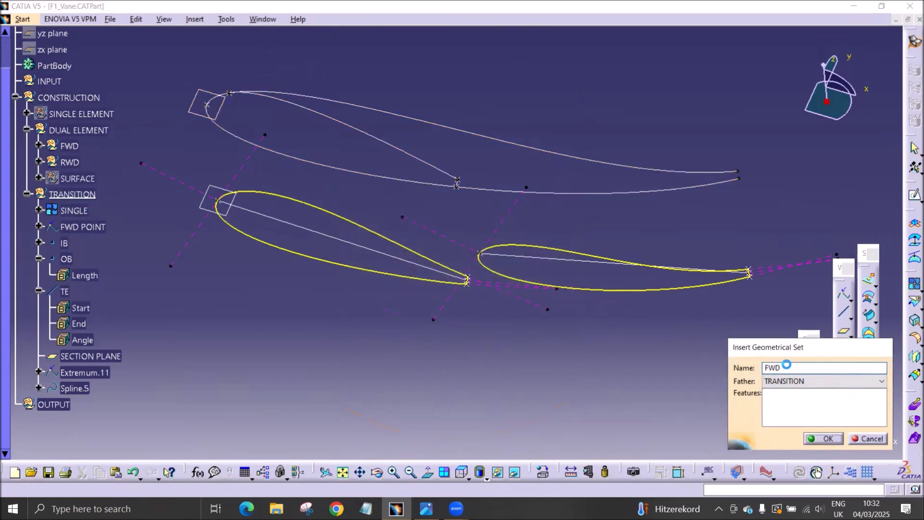
Move all TRANSITION elements from SINGLE through Spline.5 into its new FWD geometrical set, placing them inside in last position.
click(73, 210)
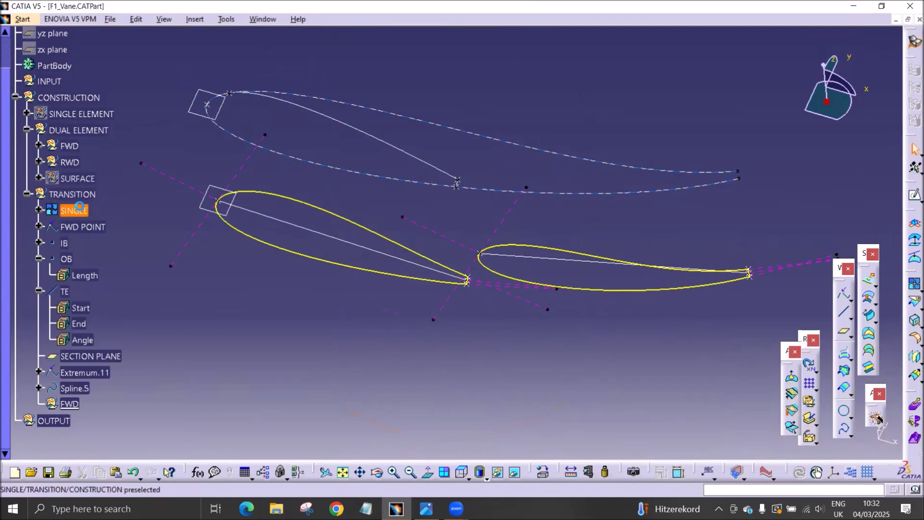
shift+click(78, 390)
right_click(78, 391)
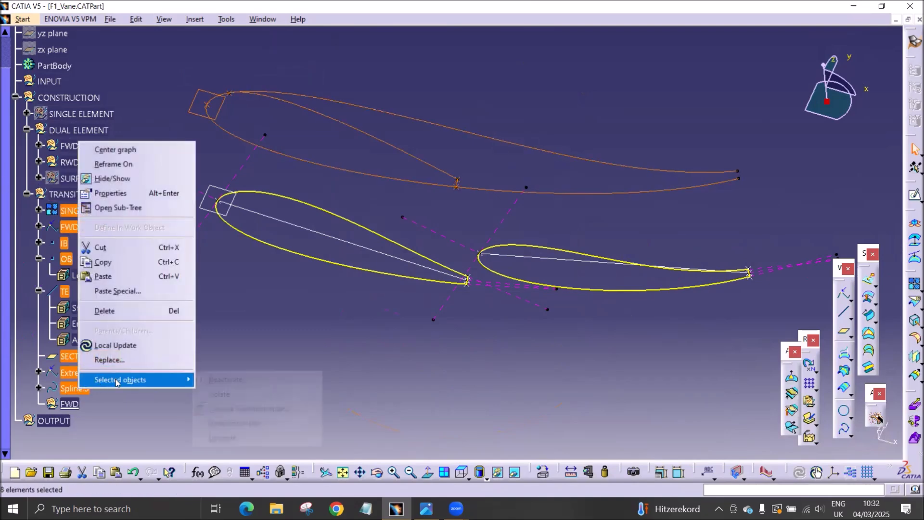
mouse_move(120, 379)
click(244, 409)
click(69, 404)
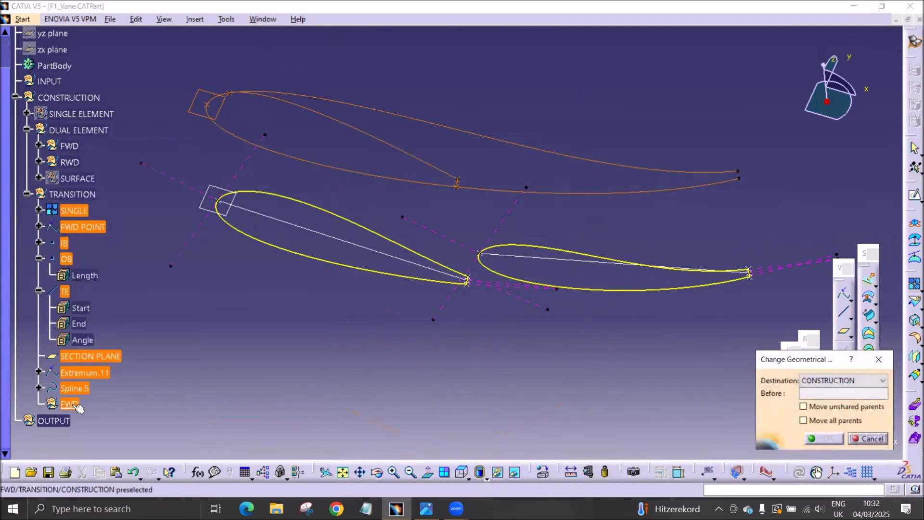
click(538, 281)
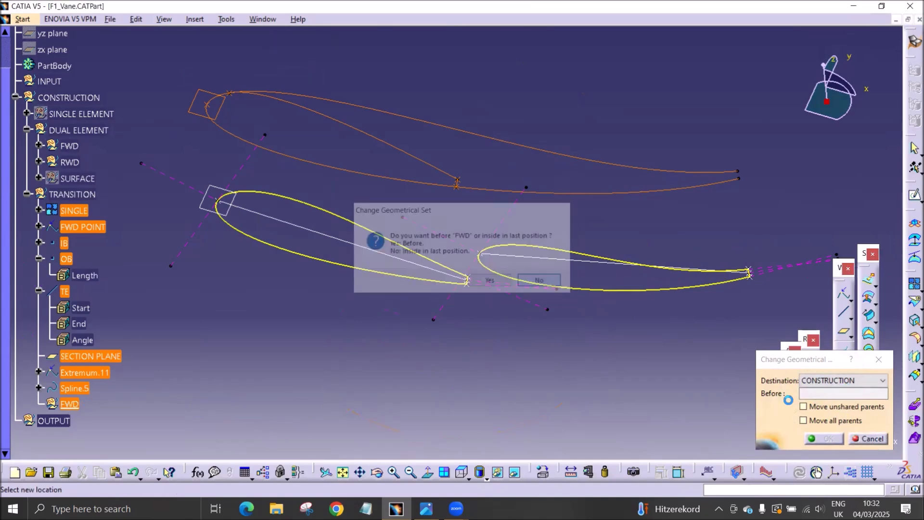
click(824, 439)
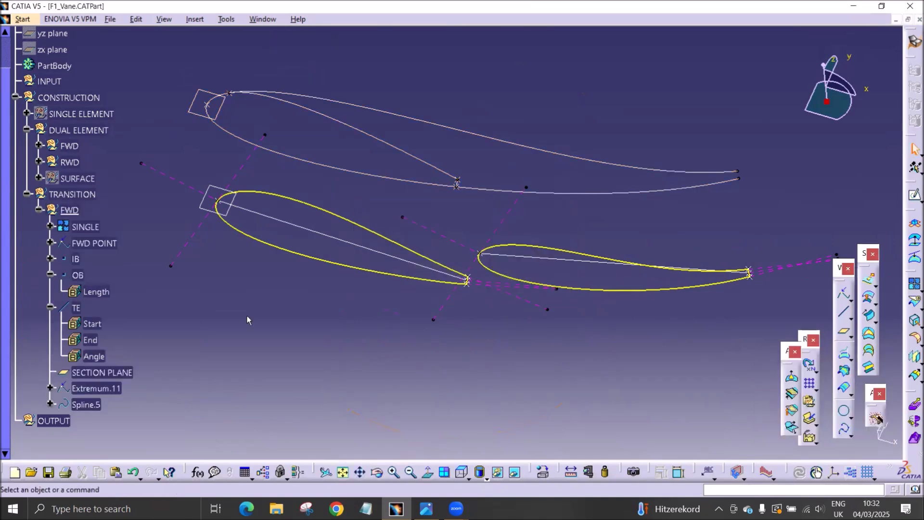
Insert a second geometrical set named RWD inside TRANSITION.
click(69, 210)
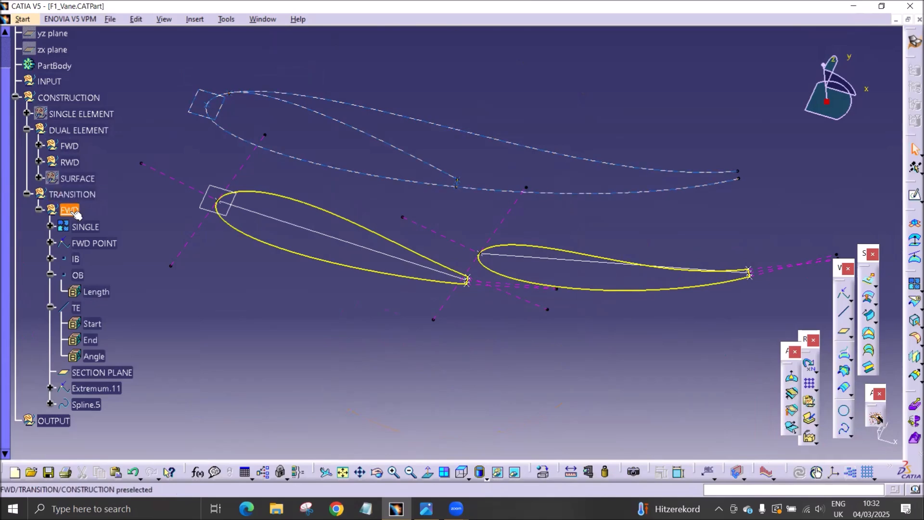
click(233, 321)
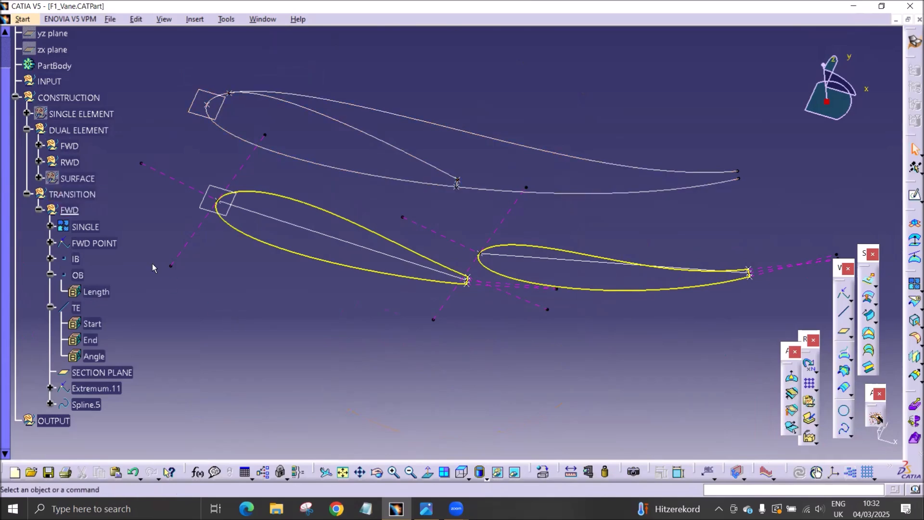
click(38, 210)
click(72, 194)
click(202, 20)
click(226, 77)
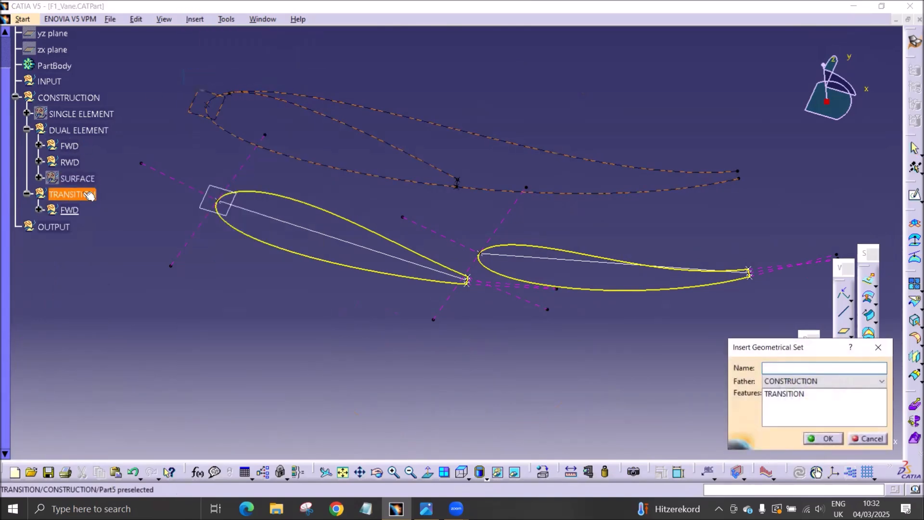
click(547, 281)
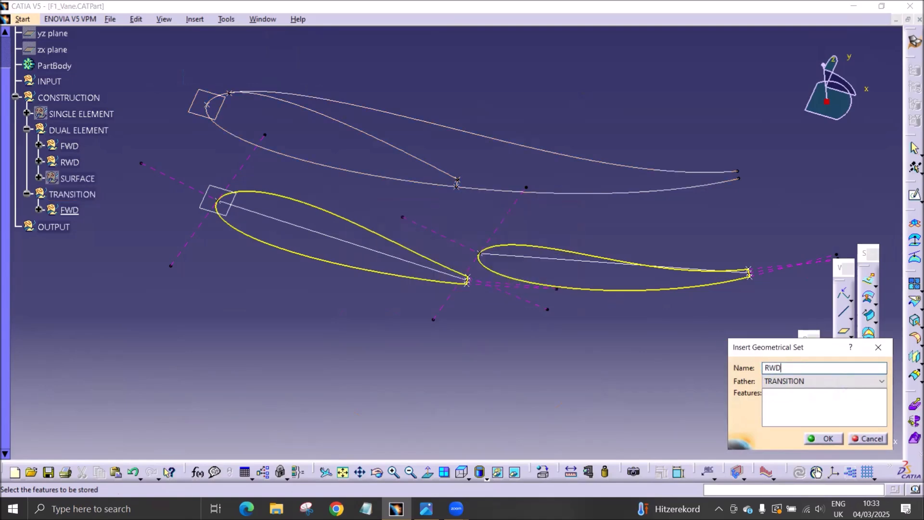
key(Return)
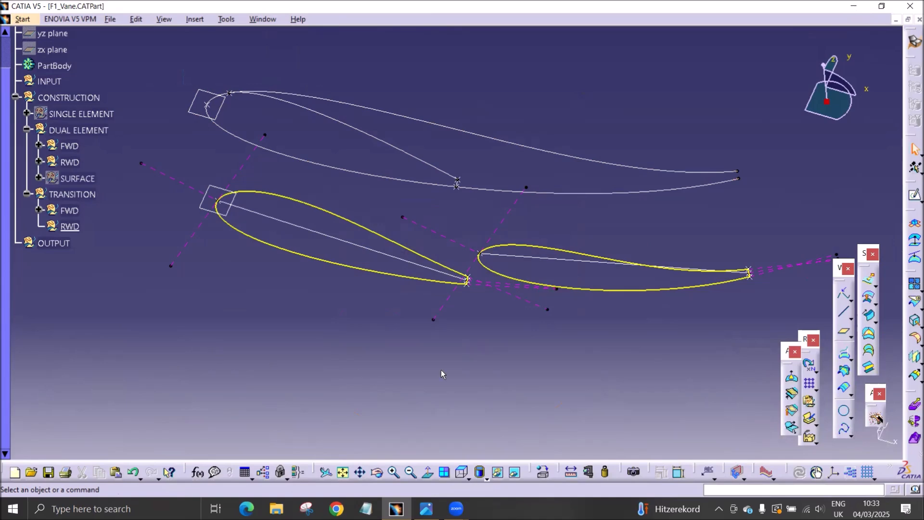
Copy the IB and OB points from TRANSITION's FWD set and paste them into its RWD set.
click(38, 209)
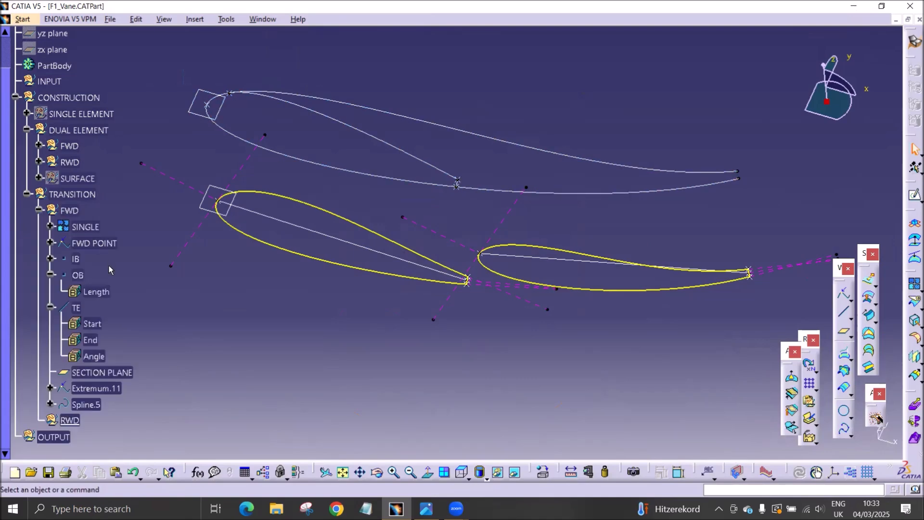
click(77, 259)
ctrl+click(78, 274)
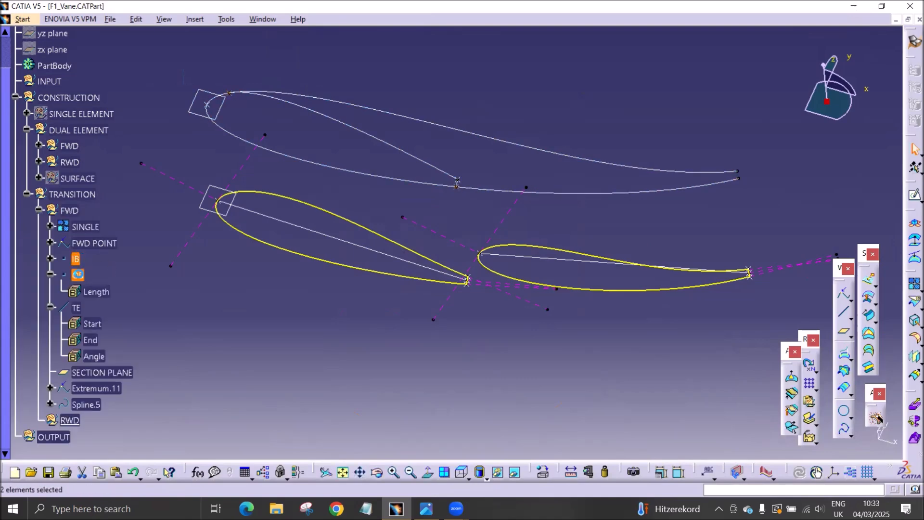
click(38, 210)
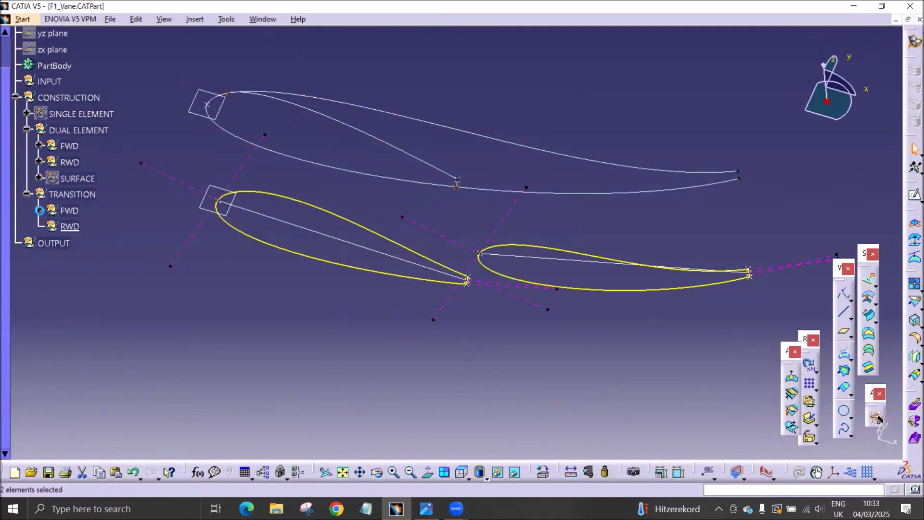
key(ctrl+v)
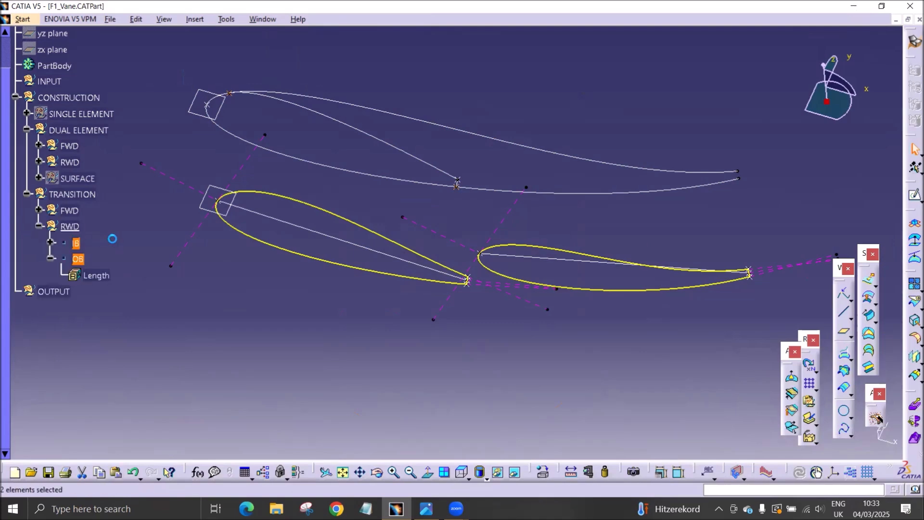
Set the length along SINGLE of the IB point in TRANSITION's RWD set to -38 mm.
double_click(76, 243)
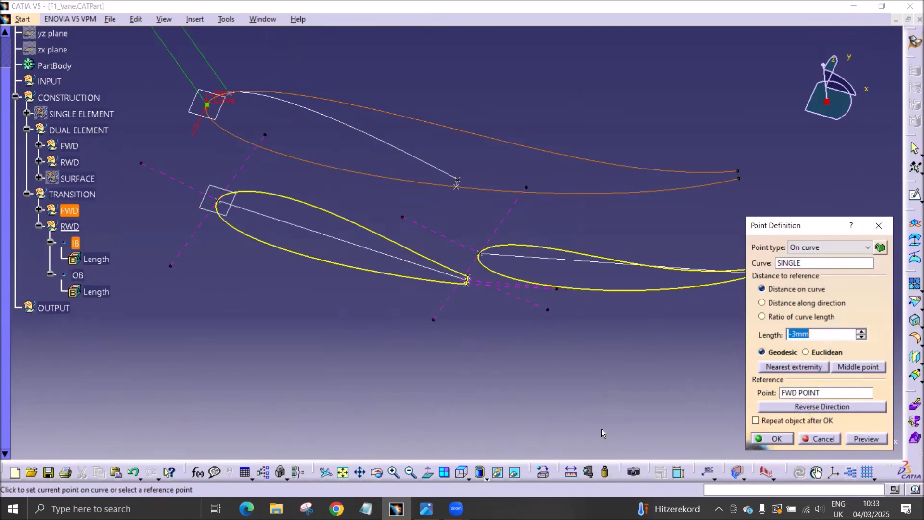
middle_drag(515, 426, 445, 343)
click(818, 334)
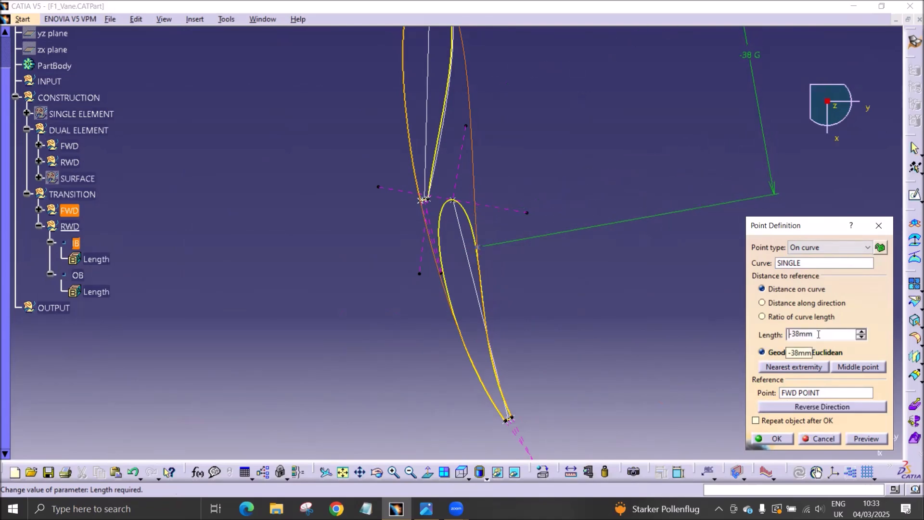
click(776, 439)
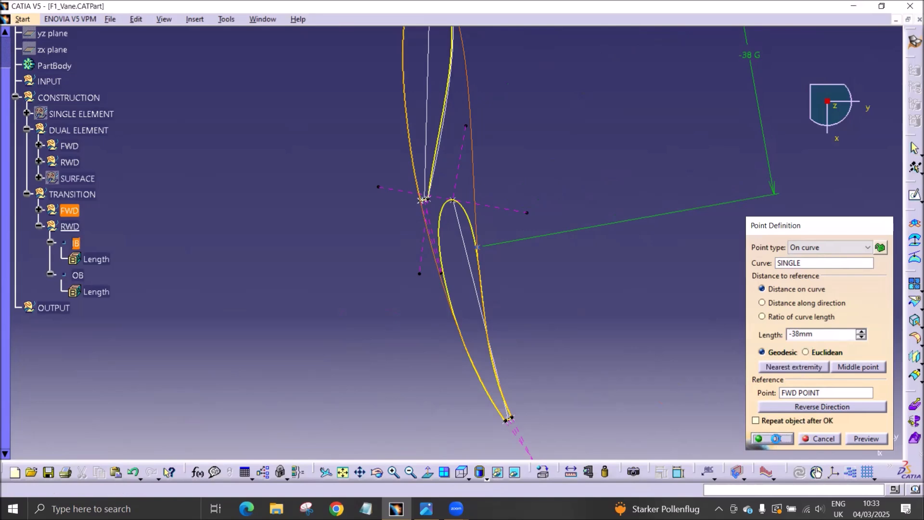
Set the length along SINGLE of the OB point in TRANSITION's RWD set to 46,5 mm.
double_click(97, 290)
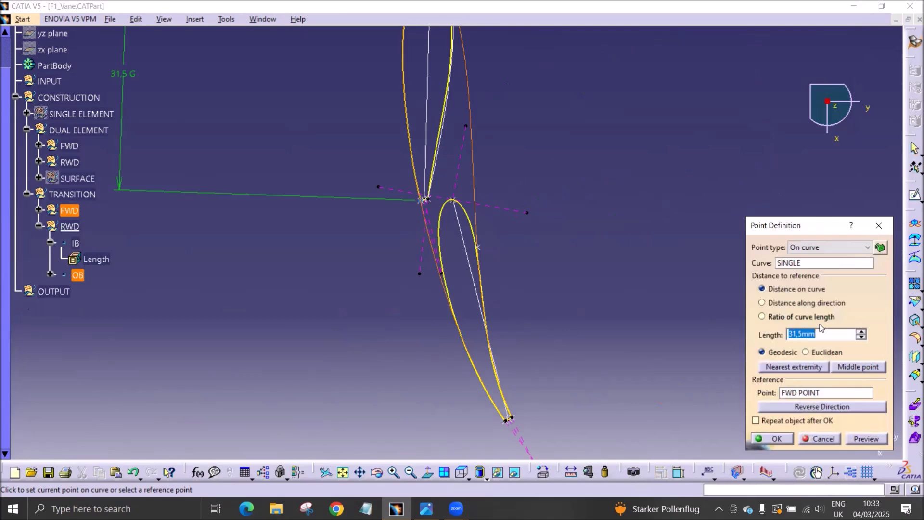
text(38,5mm)
key(Return)
scroll(822, 336, up, 9)
scroll(822, 335, down, 1)
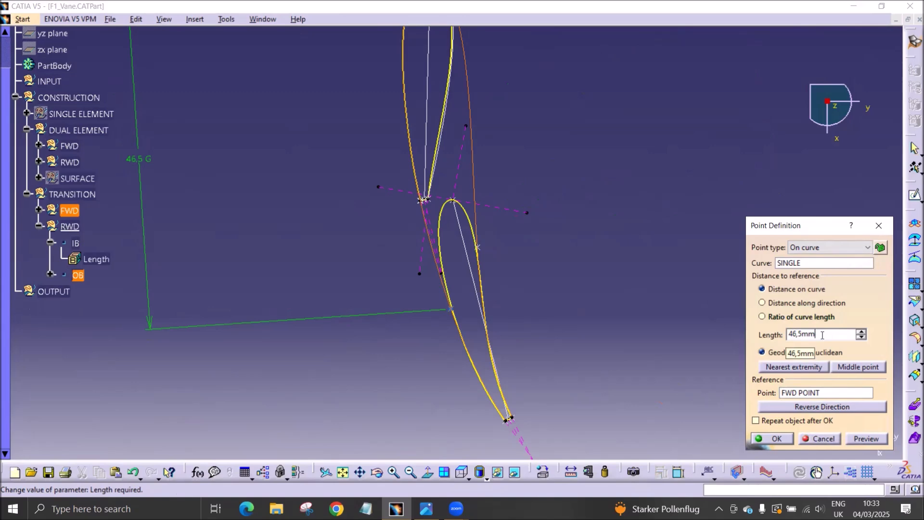
click(769, 442)
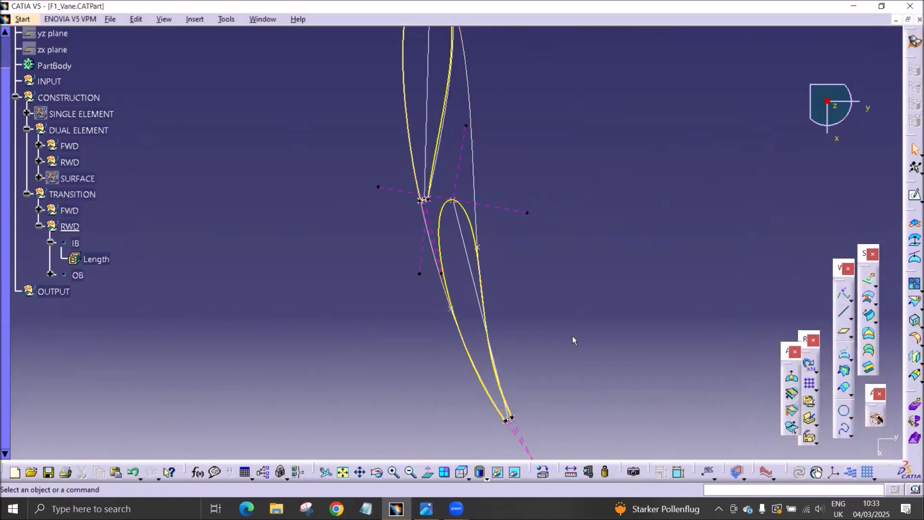
middle_drag(398, 356, 473, 323)
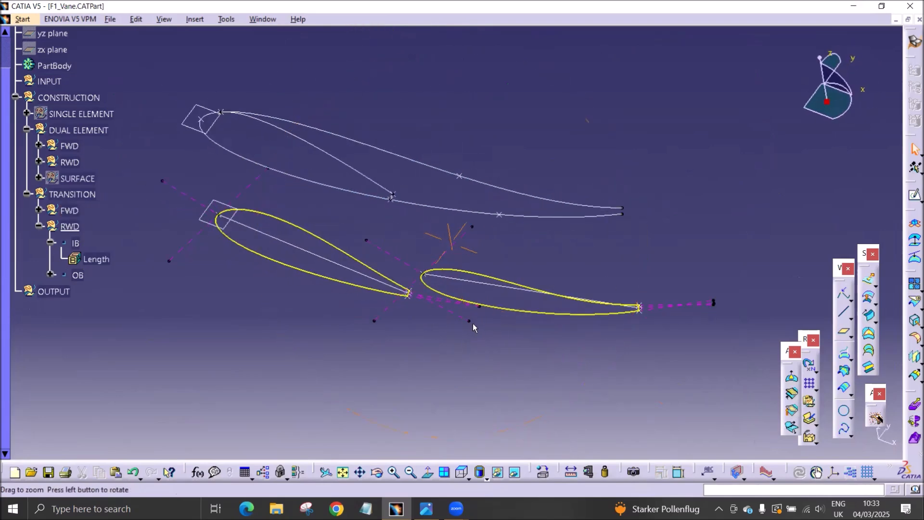
click(38, 226)
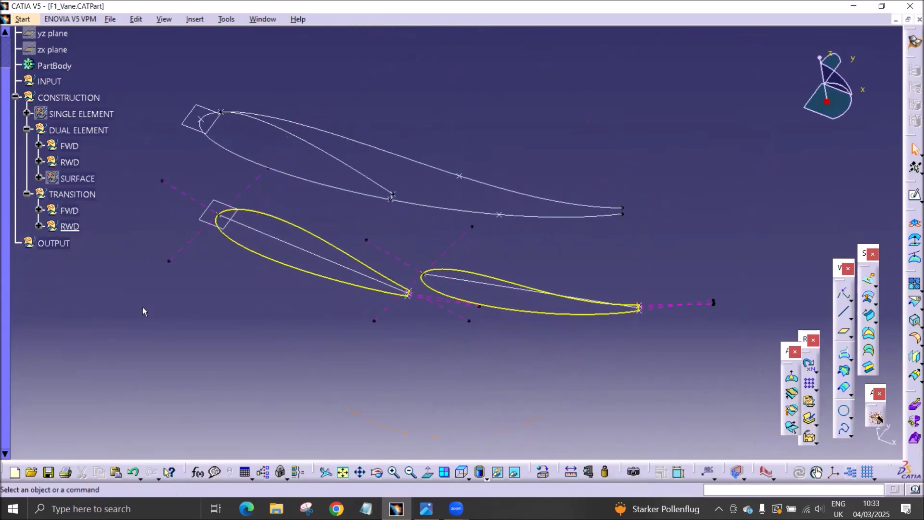
click(39, 225)
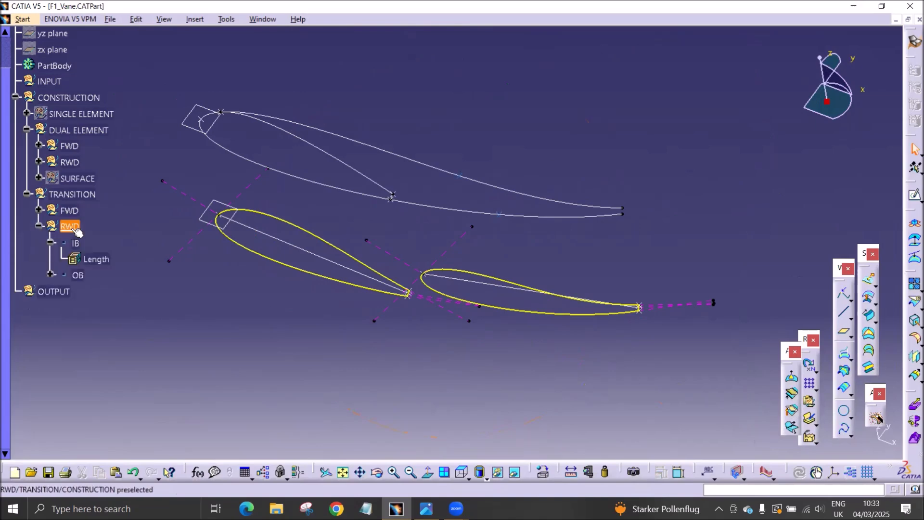
click(50, 242)
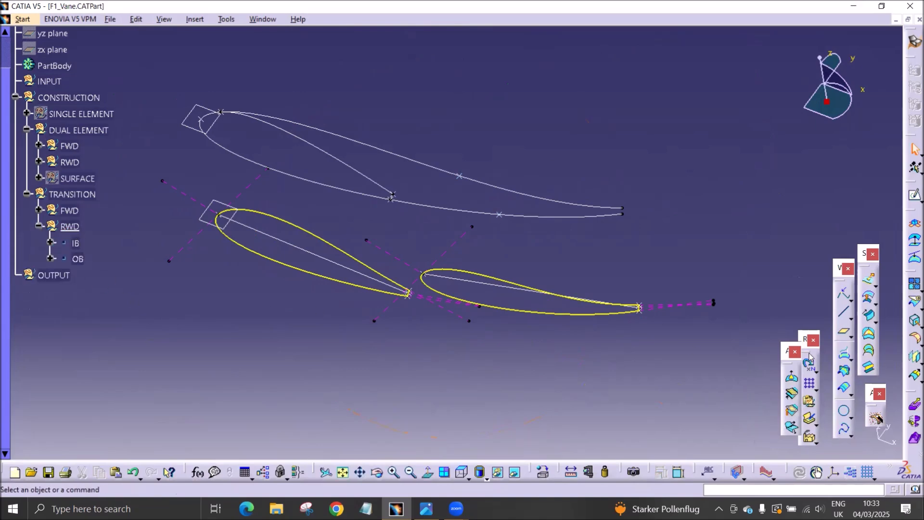
middle_drag(675, 419, 674, 419)
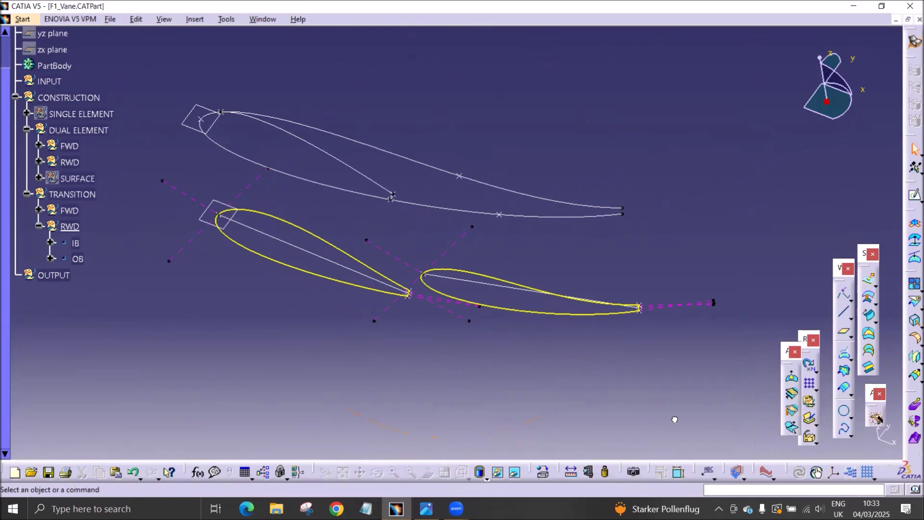
Create a spline from the RWD IB point to the OB point, tangent to SINGLE at both ends.
click(843, 428)
middle_drag(391, 246, 422, 270)
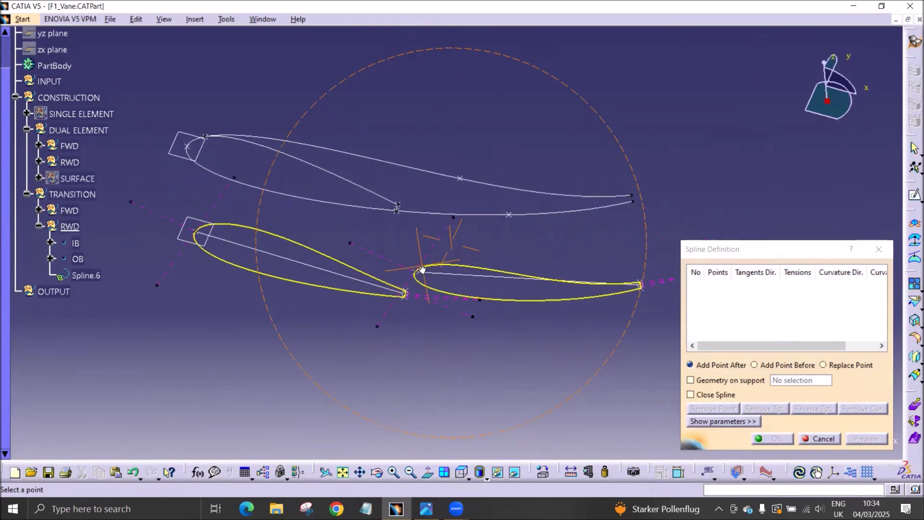
click(461, 179)
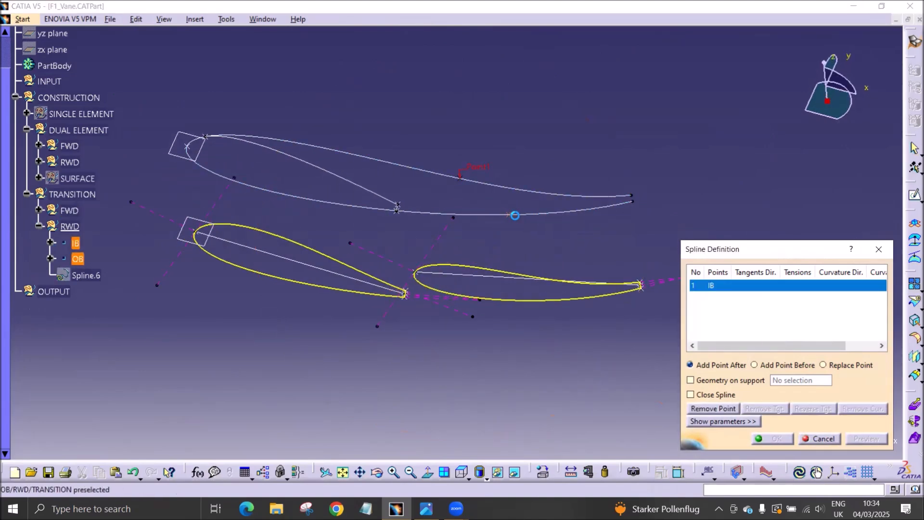
click(512, 216)
click(733, 286)
click(491, 183)
click(712, 296)
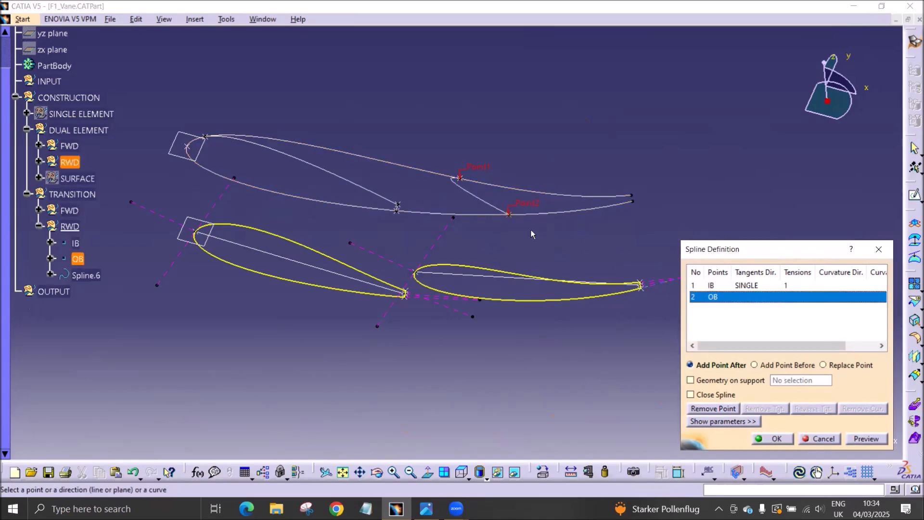
click(539, 217)
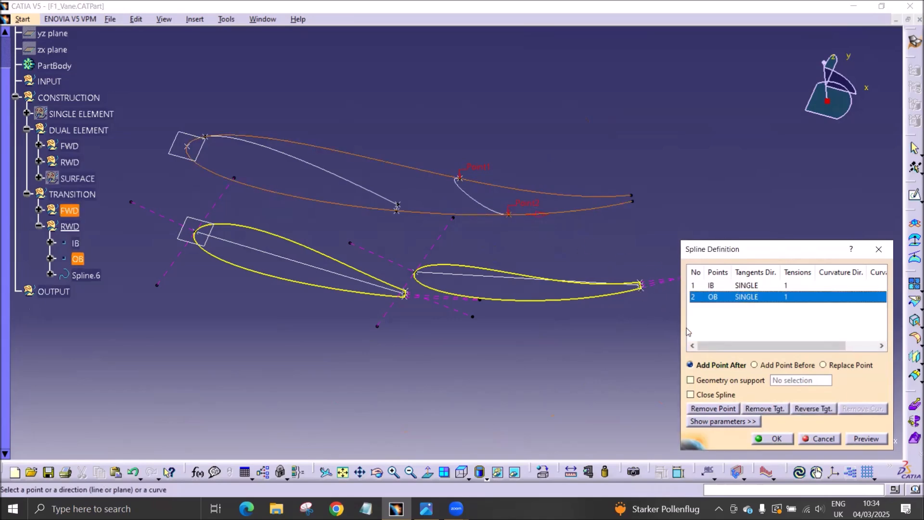
click(776, 439)
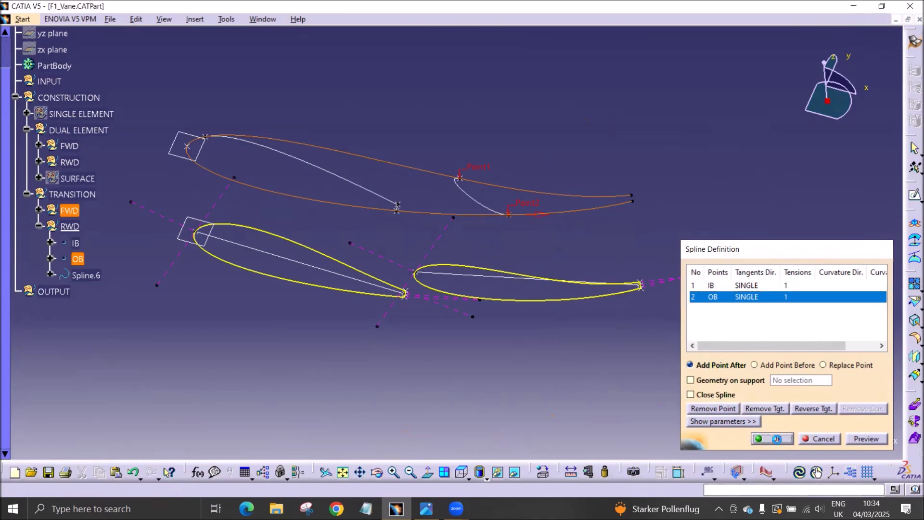
Place a point on SECTION PLANE ahead of the RWD spline, at about H 32,8 mm and V 3,1 mm.
middle_drag(416, 279, 430, 388)
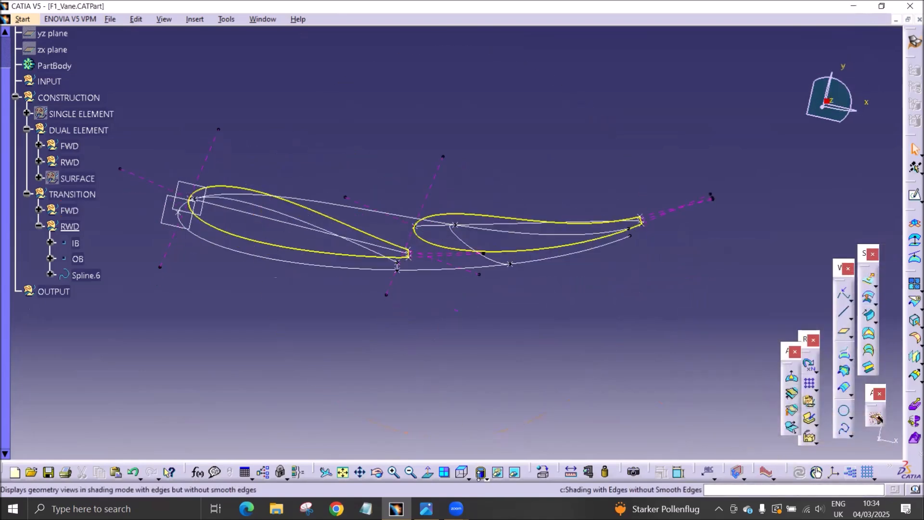
click(481, 475)
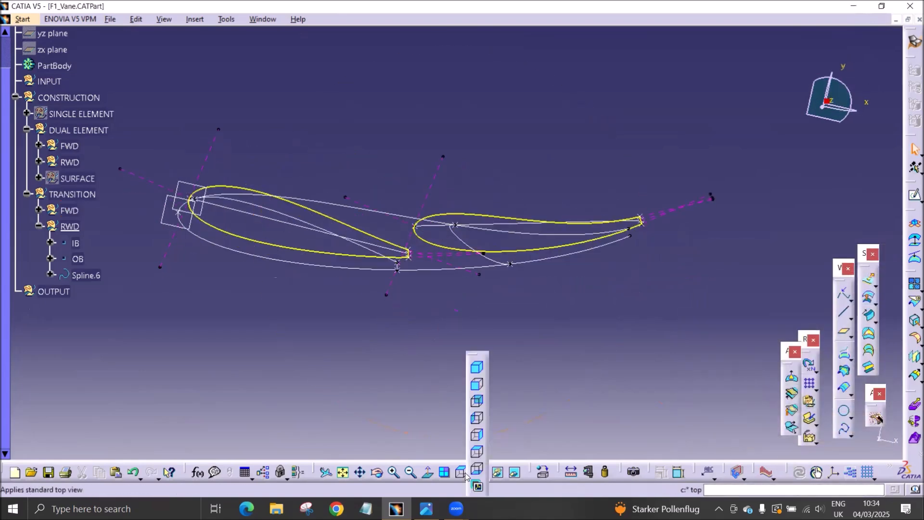
click(477, 452)
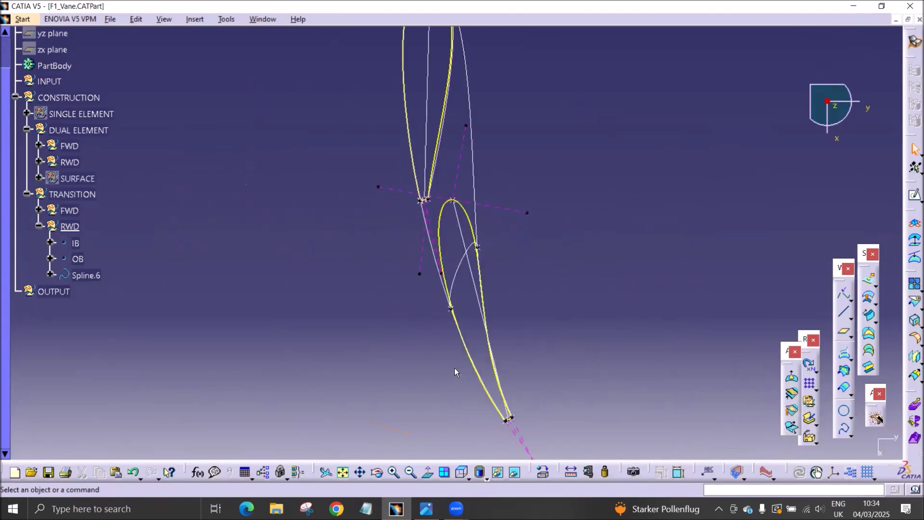
middle_drag(392, 324, 423, 183)
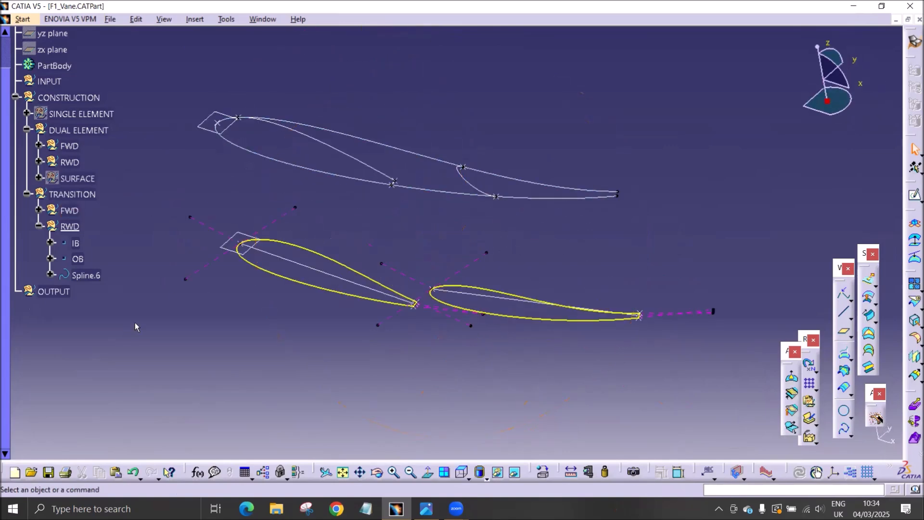
click(851, 301)
click(862, 307)
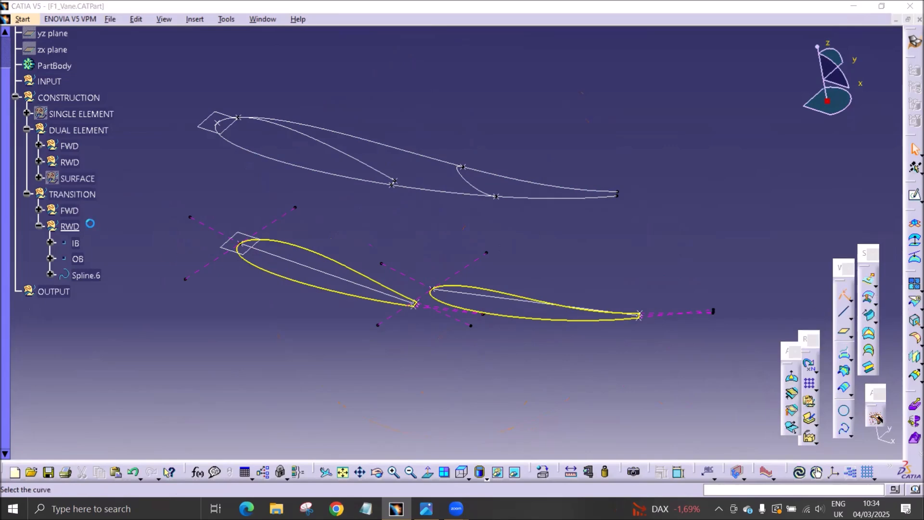
click(202, 128)
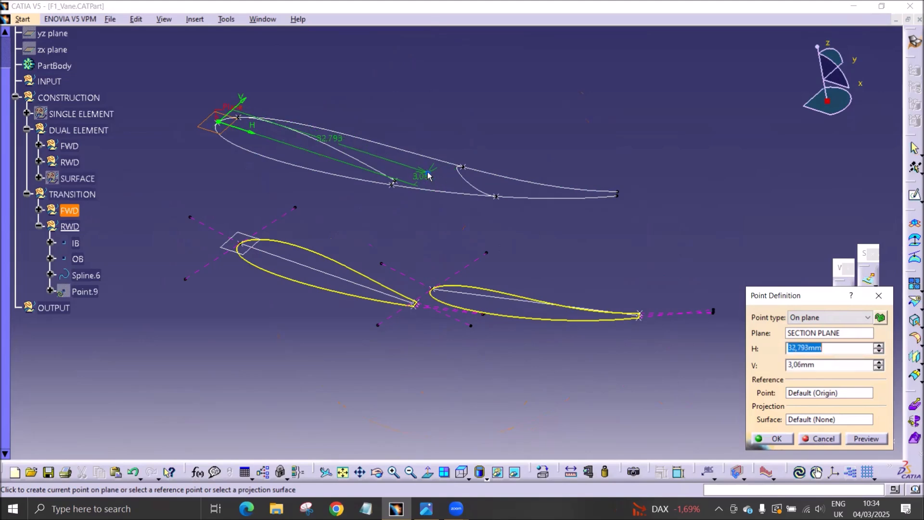
key(Return)
Adjust the new RWD point on SECTION PLANE to H 29,793 mm and V 3 mm.
click(462, 471)
double_click(85, 291)
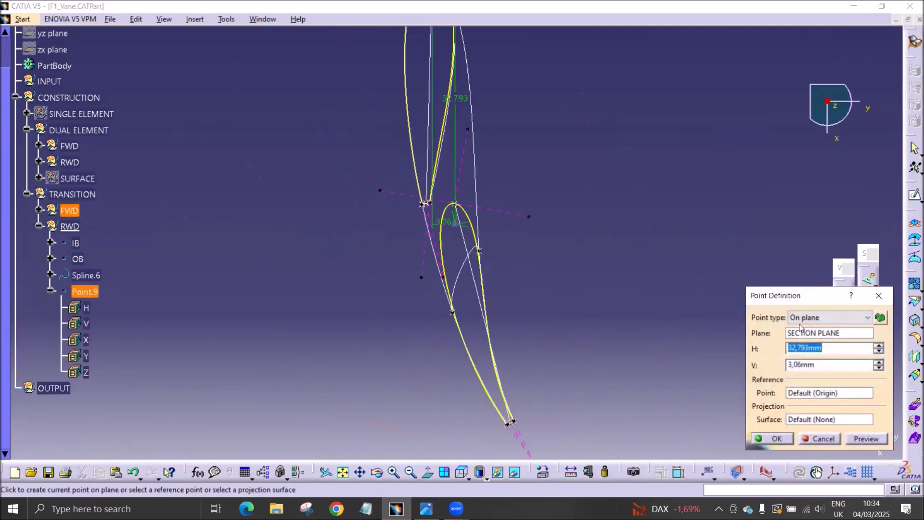
click(831, 348)
key(Down)
key(Down)
key(Down)
middle_drag(529, 279, 525, 188)
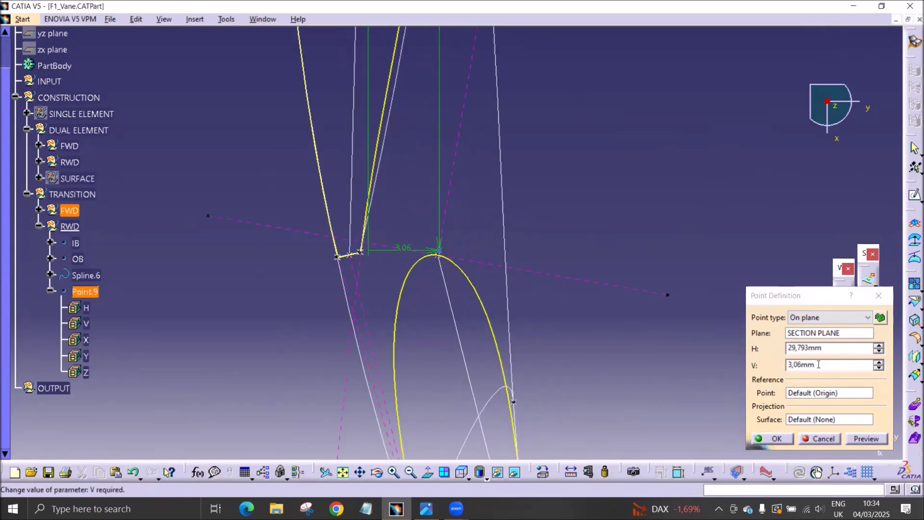
drag(818, 363, 737, 366)
text(3)
key(Return)
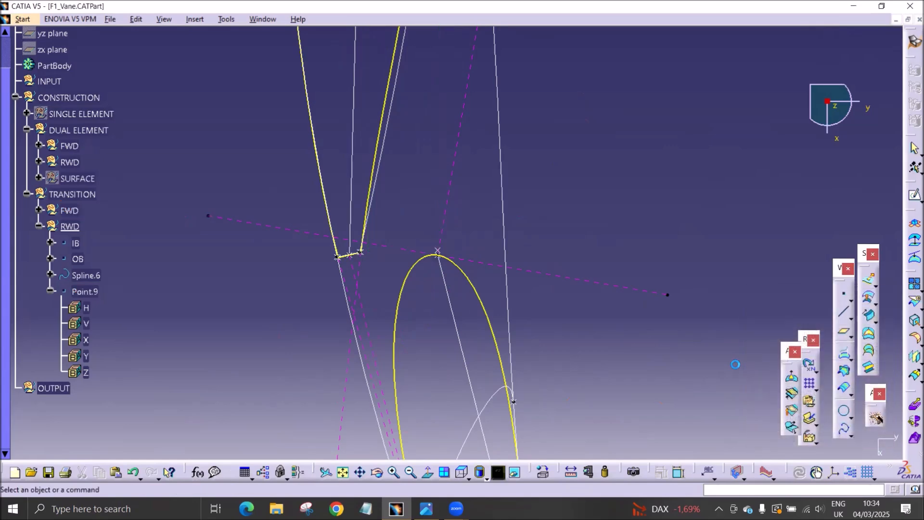
Set the H coordinate of the RWD point on SECTION PLANE to 30 mm.
double_click(437, 250)
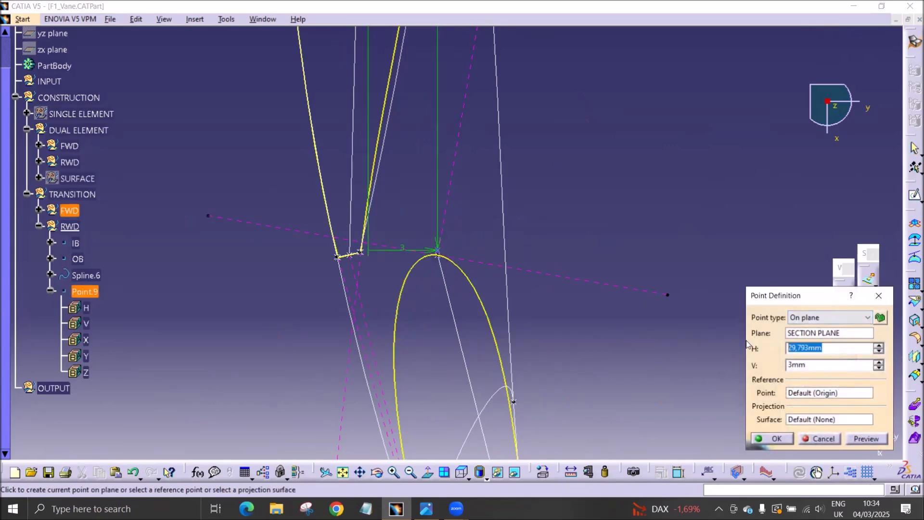
key(Return)
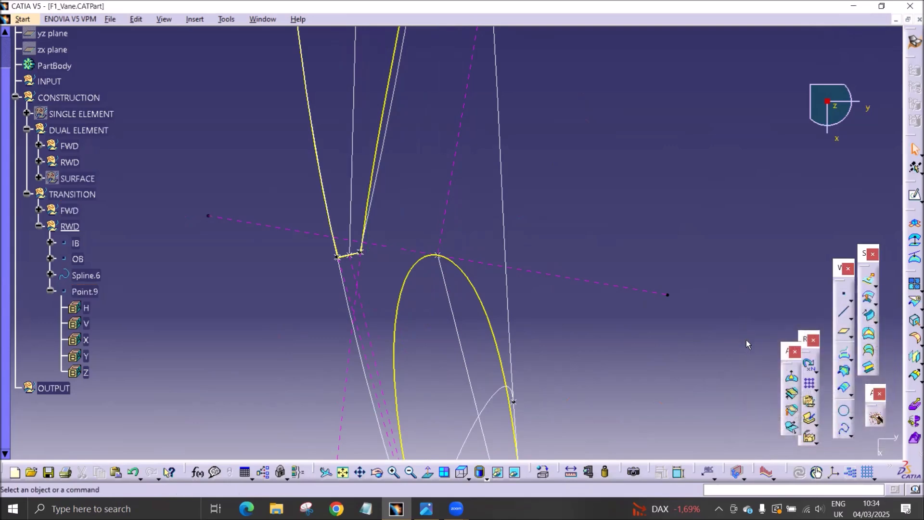
double_click(84, 292)
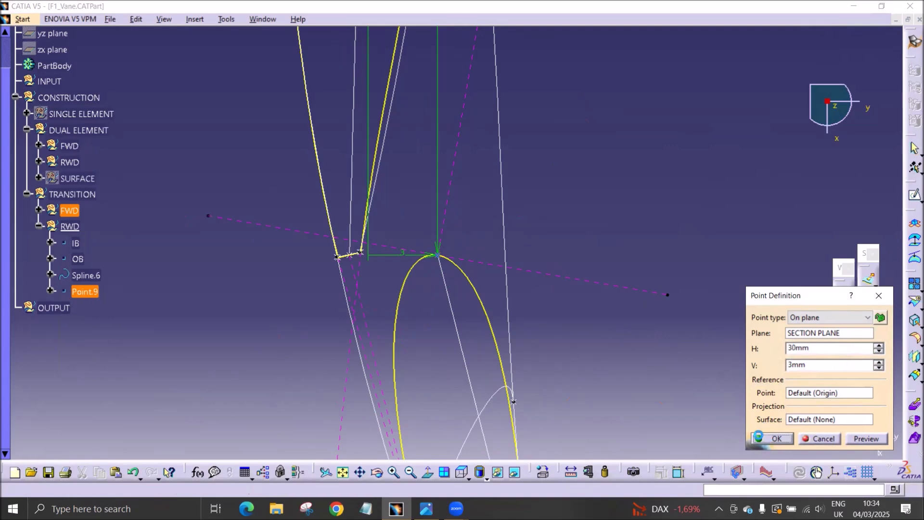
click(770, 438)
Insert the SECTION PLANE point into the RWD spline before OB, so the curve runs from IB through it to OB.
middle_drag(626, 231, 462, 250)
click(90, 277)
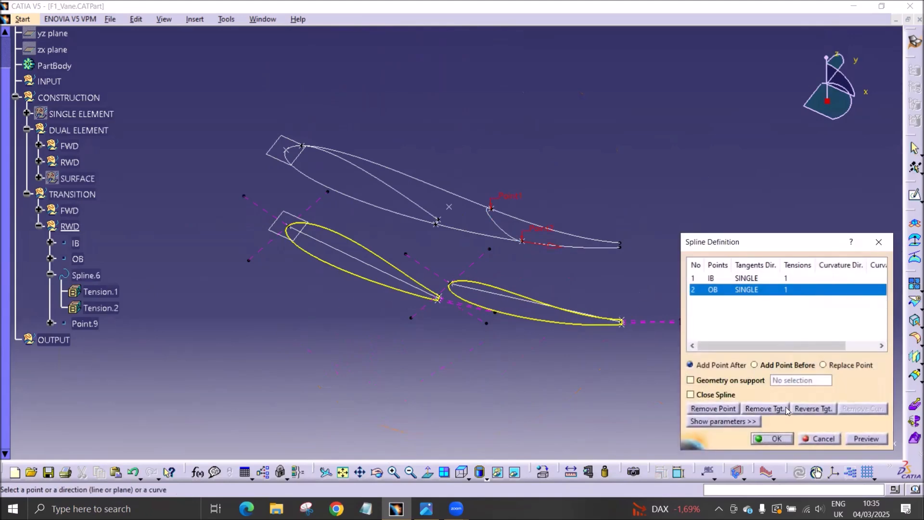
click(776, 365)
click(449, 207)
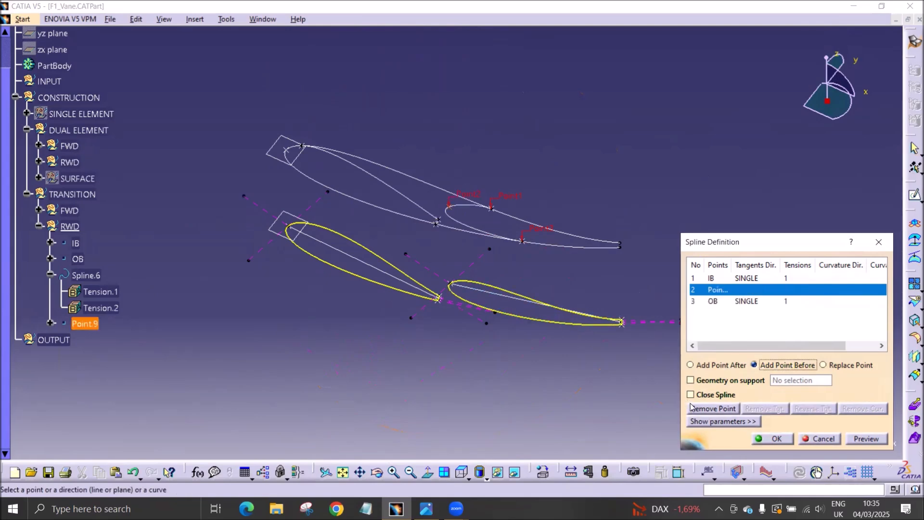
click(762, 439)
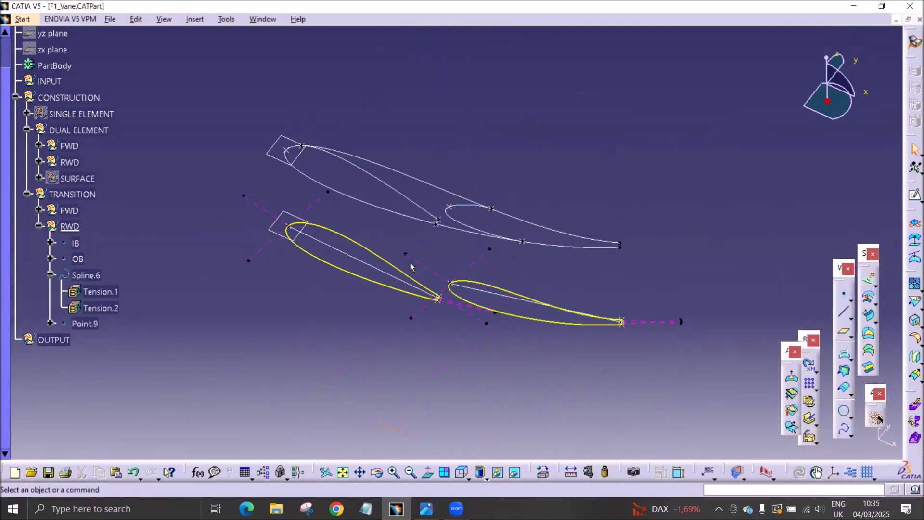
Compare the RWD transition spline with the rear dual-element aerofoil in a close-up top view.
middle_drag(548, 323, 417, 229)
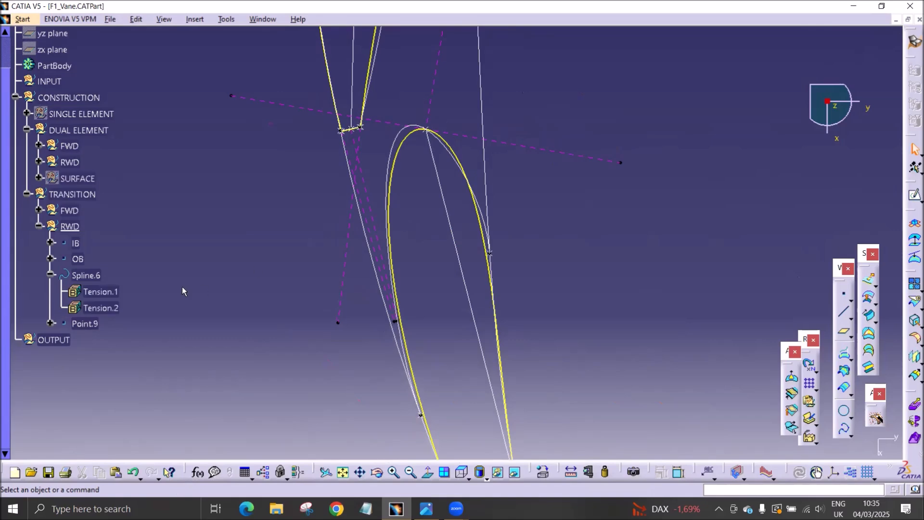
middle_drag(254, 365, 199, 261)
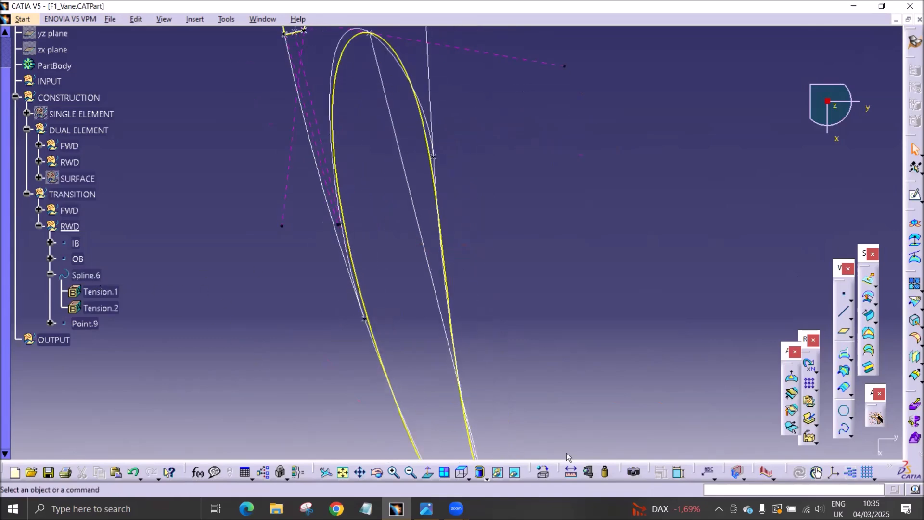
click(470, 479)
click(480, 483)
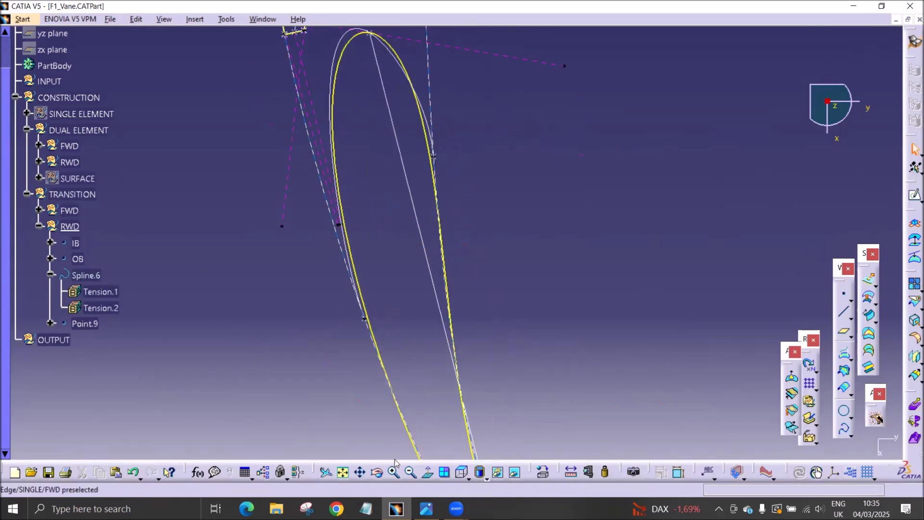
key(Escape)
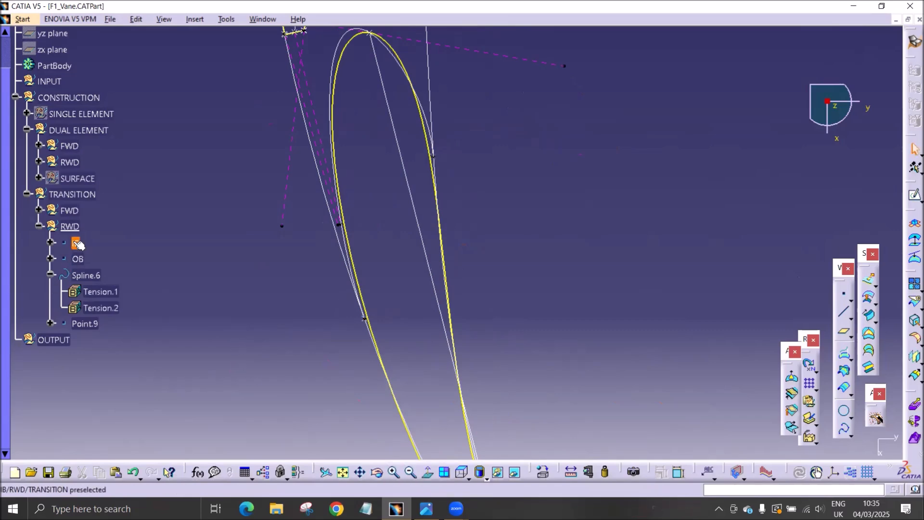
Move the RWD transition point OB along SINGLE to a length of 49 mm from the FWD POINT.
double_click(75, 258)
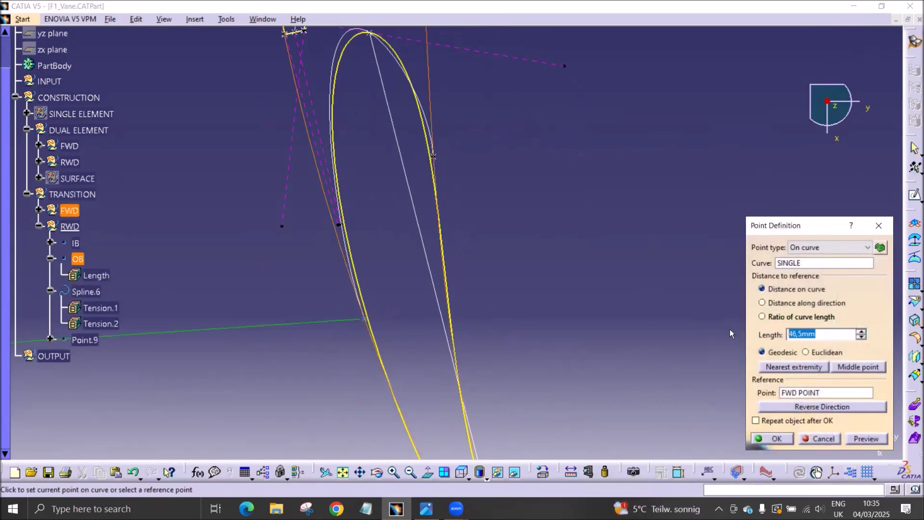
click(866, 439)
click(817, 332)
scroll(817, 332, up, 1)
scroll(817, 331, up, 1)
scroll(817, 332, down, 1)
scroll(817, 332, up, 1)
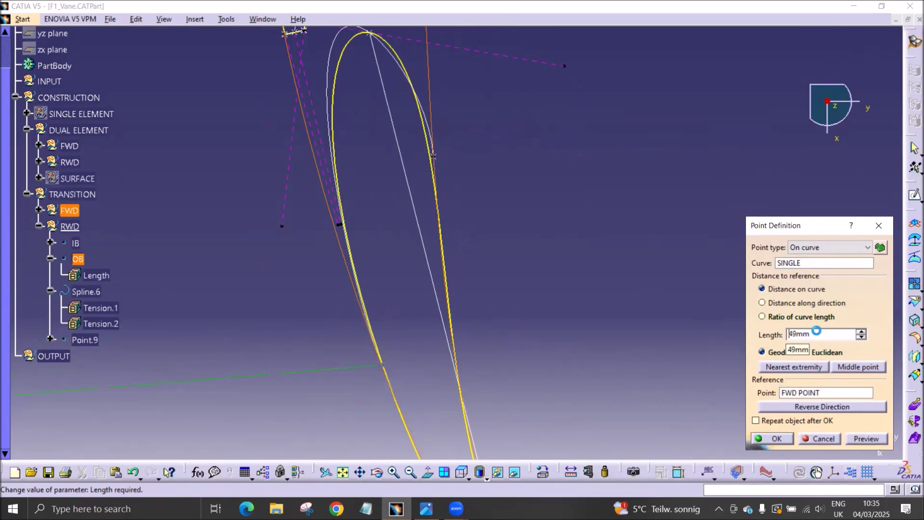
click(779, 438)
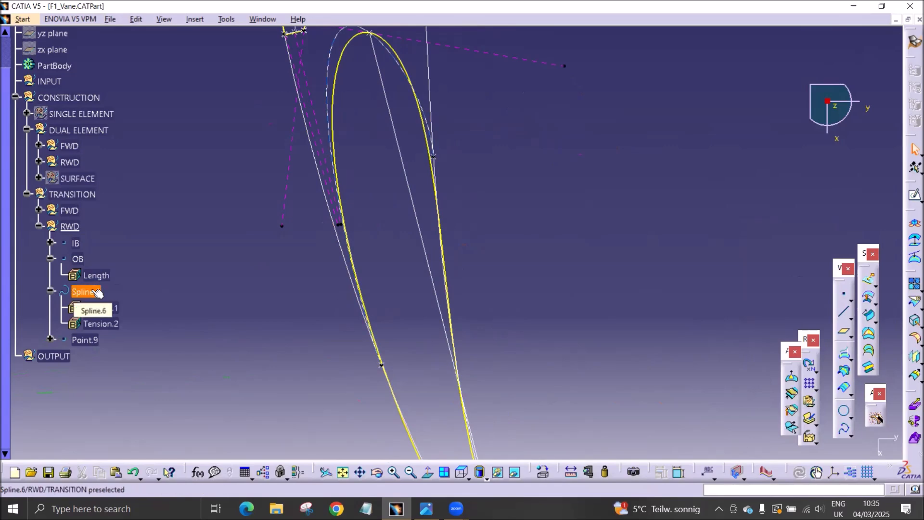
Move the RWD transition point IB along SINGLE to a length of -40 mm from the FWD POINT.
double_click(74, 243)
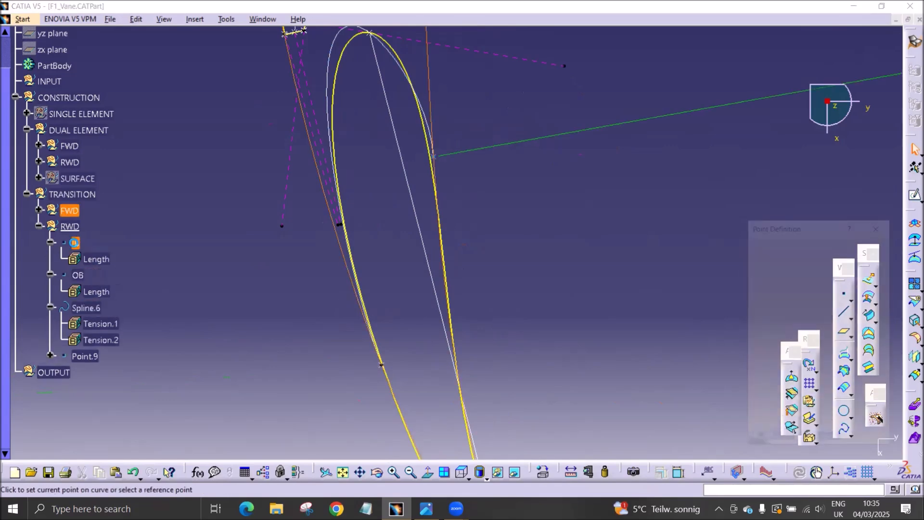
click(827, 334)
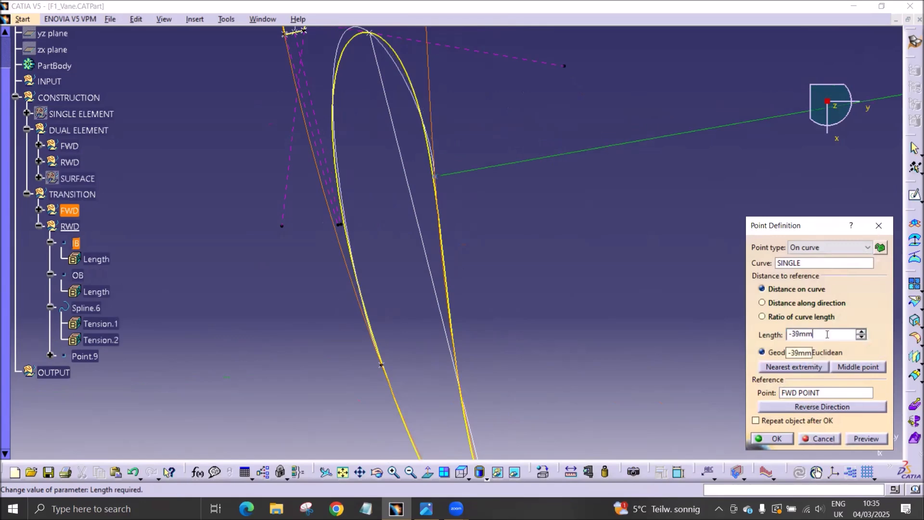
scroll(826, 334, down, 1)
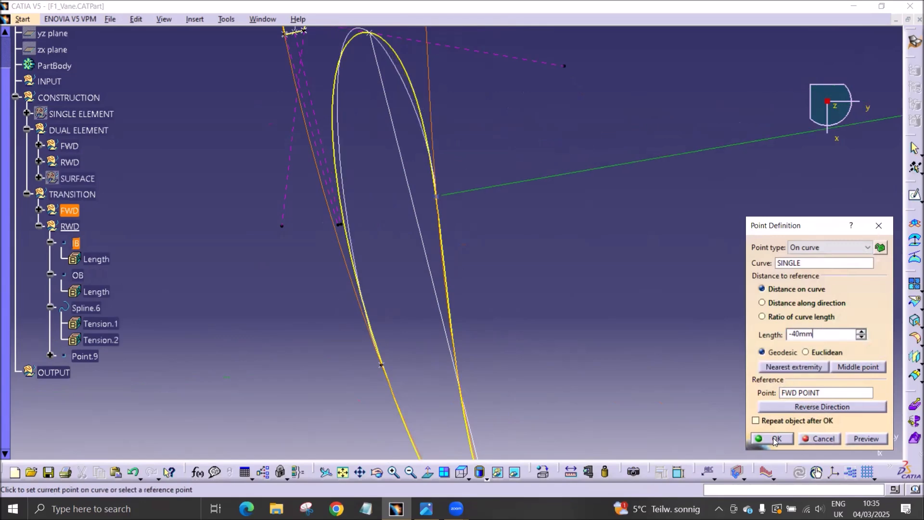
click(773, 439)
click(50, 242)
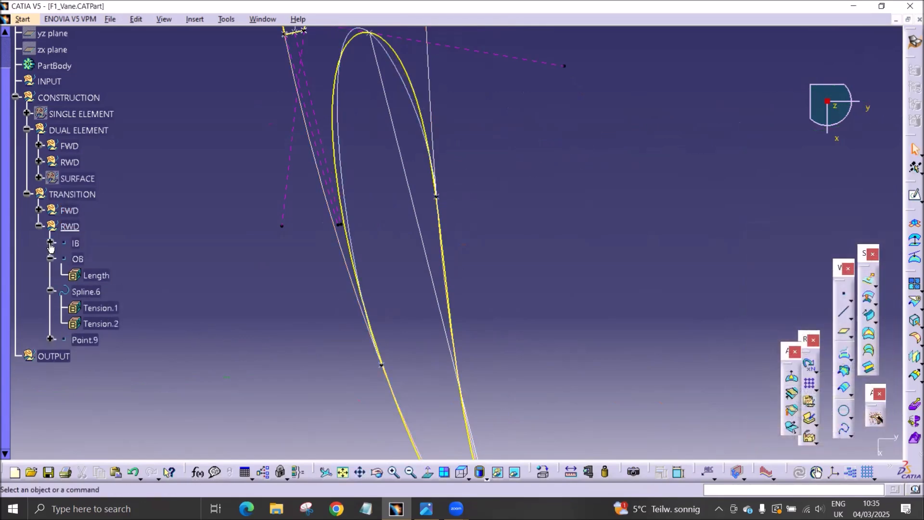
click(50, 259)
click(50, 275)
Set the tangent tensions of the RWD transition spline to 1,6 at IB and 1,4 at OB.
double_click(84, 275)
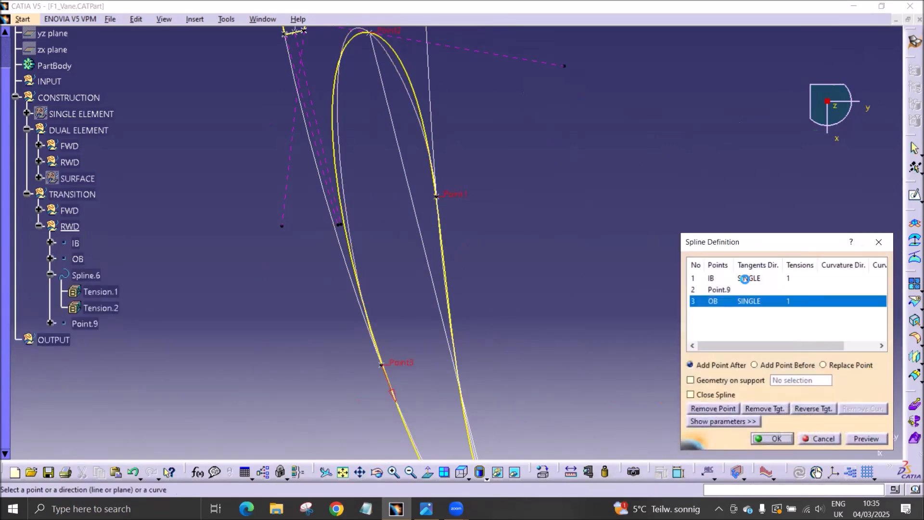
click(744, 279)
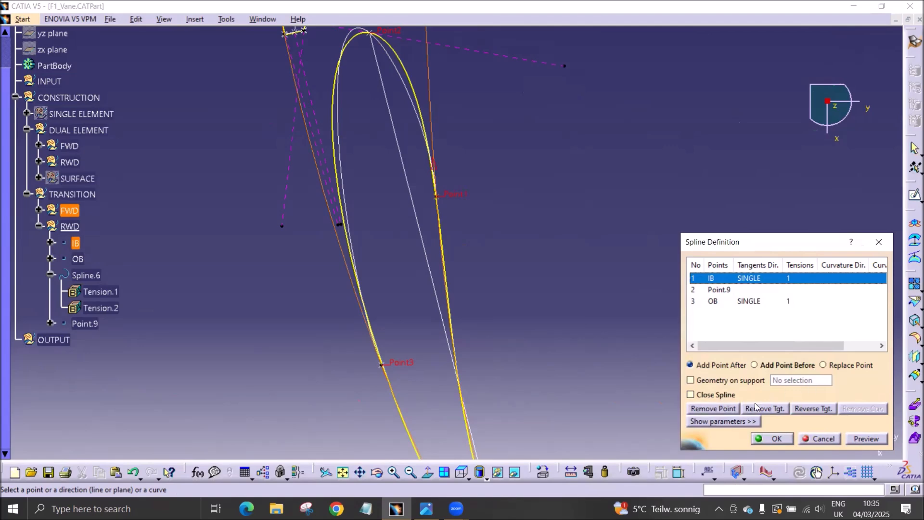
click(747, 421)
click(867, 380)
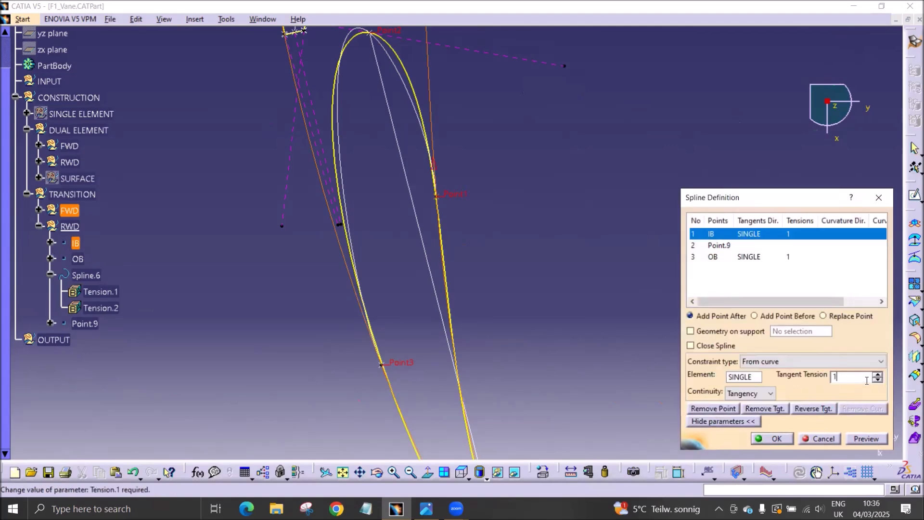
scroll(866, 380, up, 2)
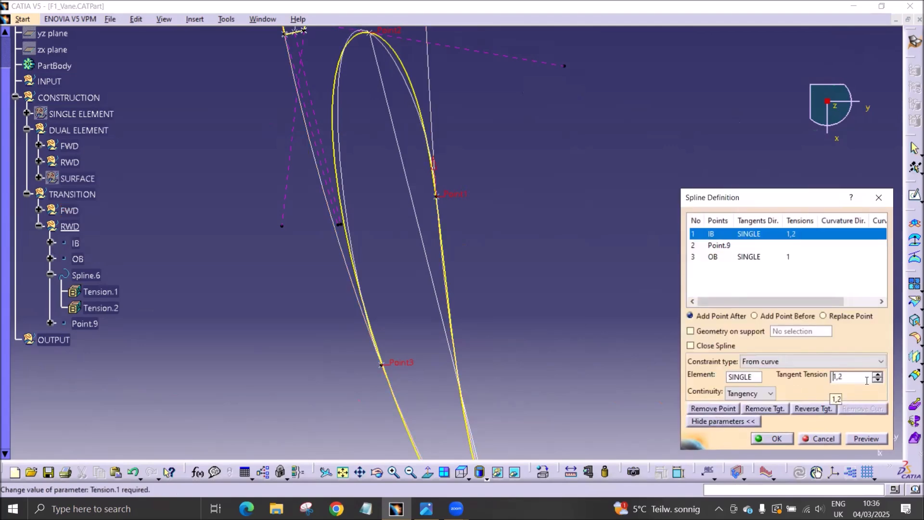
scroll(865, 381, up, 5)
scroll(866, 380, down, 1)
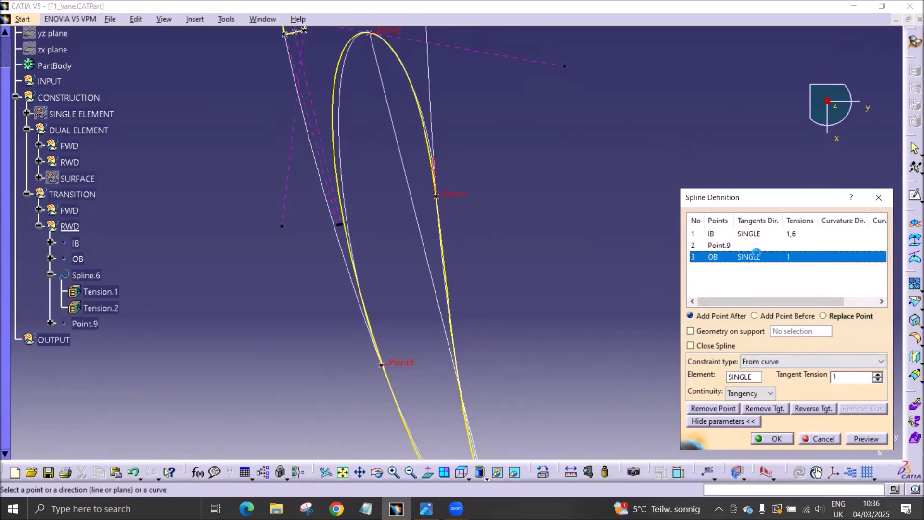
click(760, 256)
scroll(848, 375, up, 4)
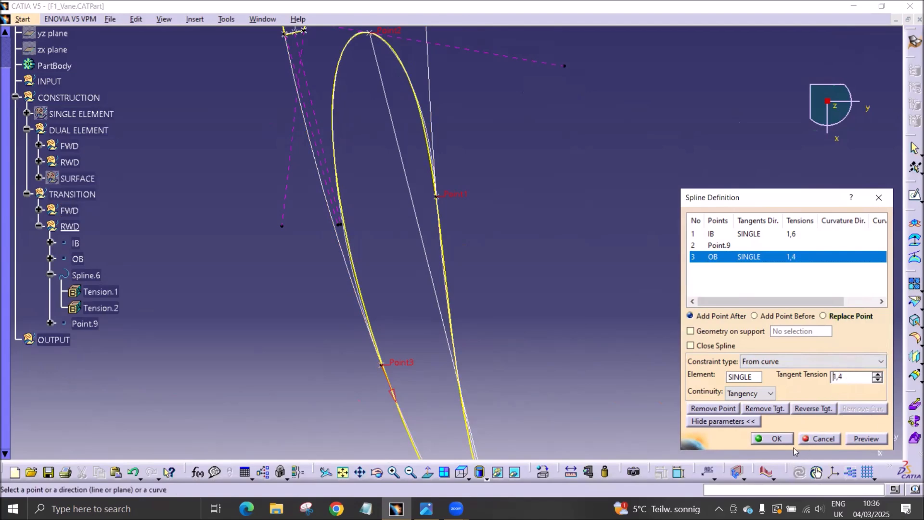
click(773, 438)
Rename the RWD transition spline Spline.6 as PROFILE.
mouse_move(590, 297)
middle_down()
mouse_move(439, 249)
mouse_move(301, 259)
mouse_move(368, 398)
mouse_move(581, 258)
mouse_move(353, 278)
mouse_move(485, 398)
mouse_move(416, 397)
mouse_move(392, 326)
mouse_move(519, 343)
mouse_move(486, 351)
mouse_move(515, 288)
middle_up()
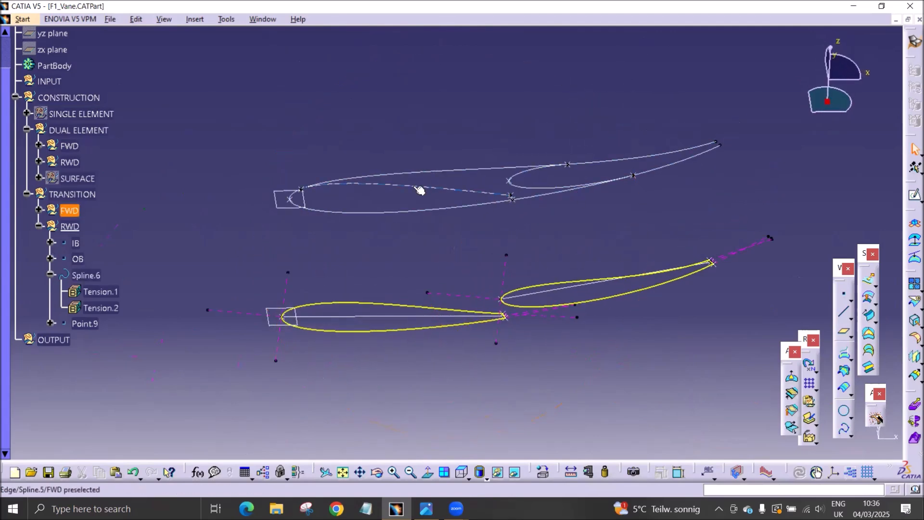
middle_drag(548, 185, 502, 304)
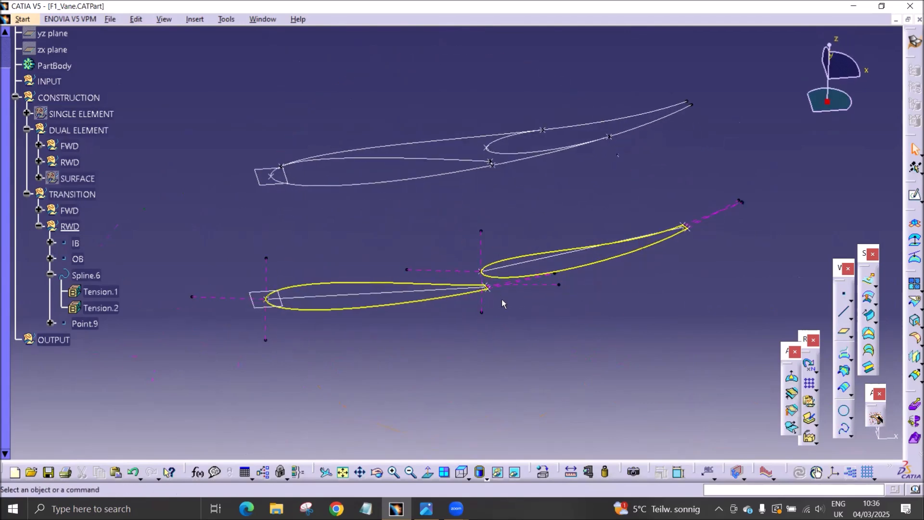
click(49, 275)
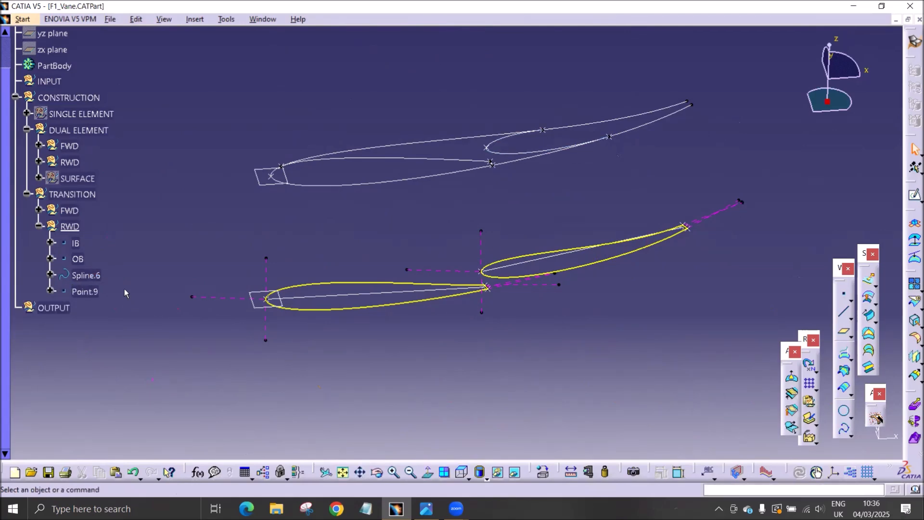
right_click(90, 275)
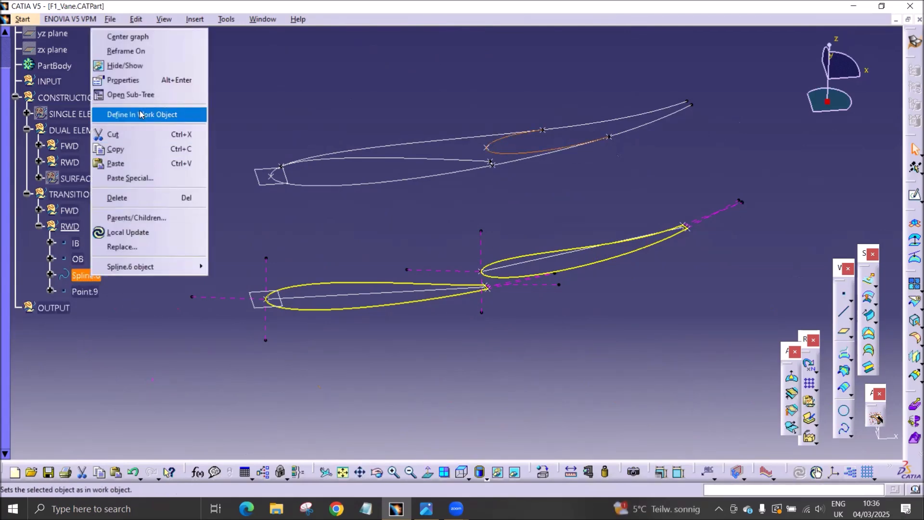
click(135, 80)
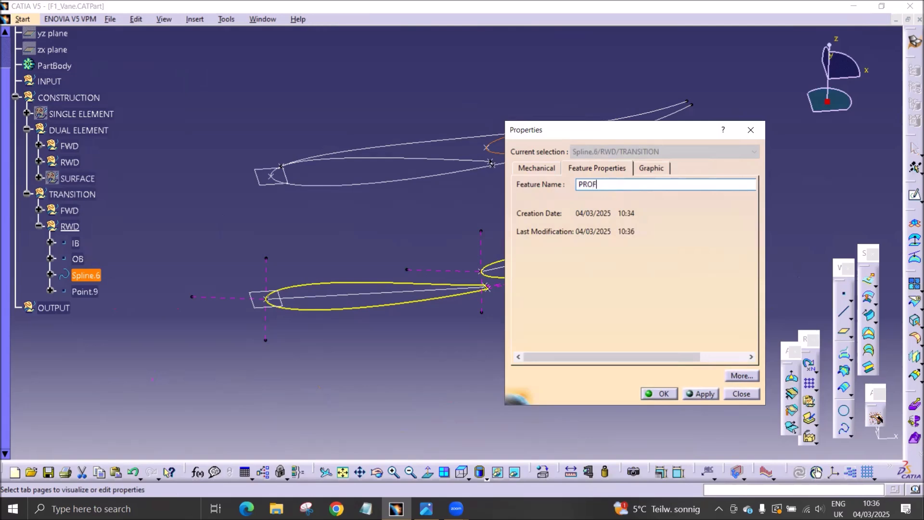
text(PROFILE)
key(Return)
click(214, 227)
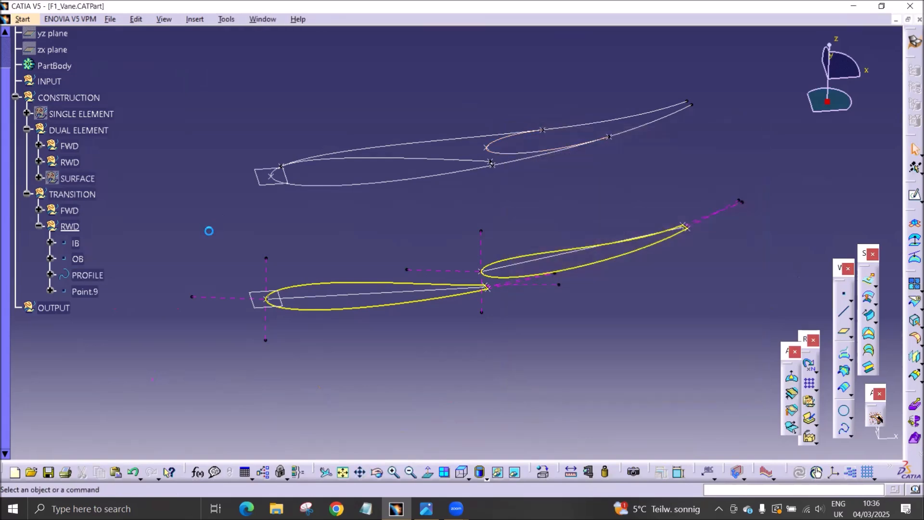
Rename Point.9 in the transition's RWD set as LE.
click(85, 291)
right_click(86, 291)
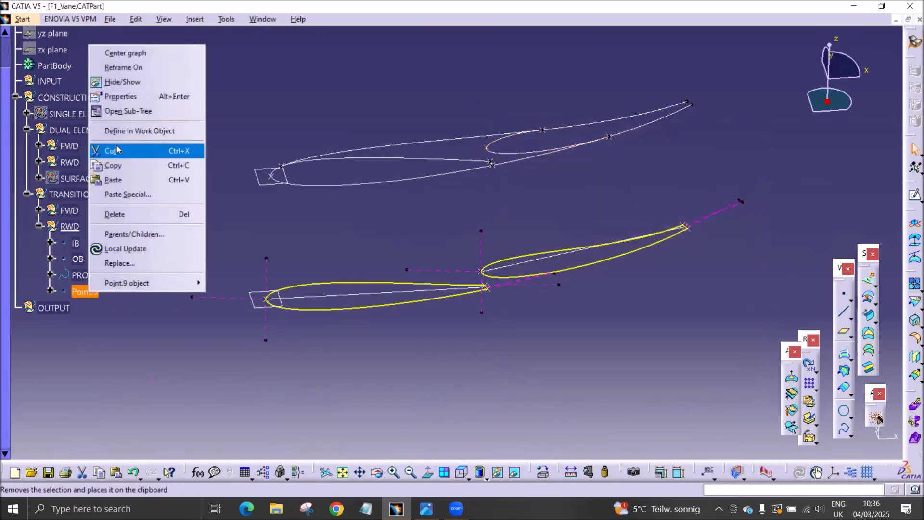
click(129, 98)
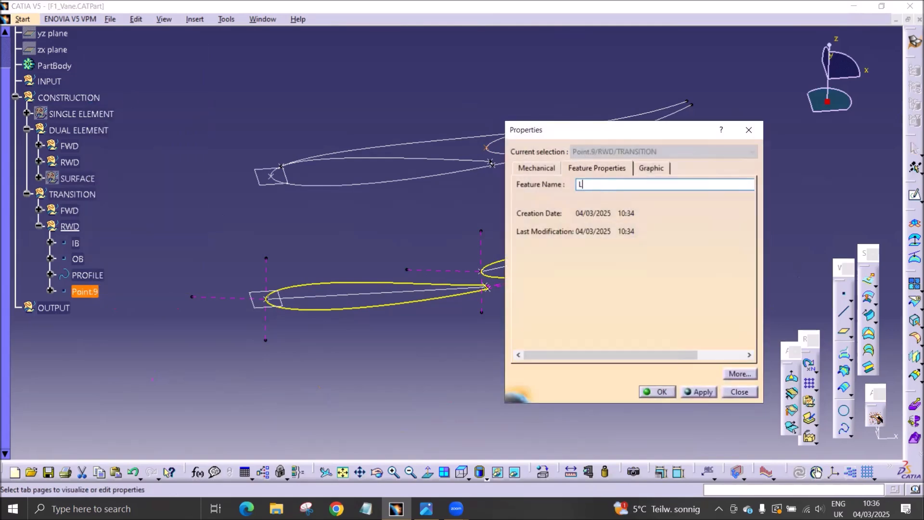
key(Return)
click(128, 264)
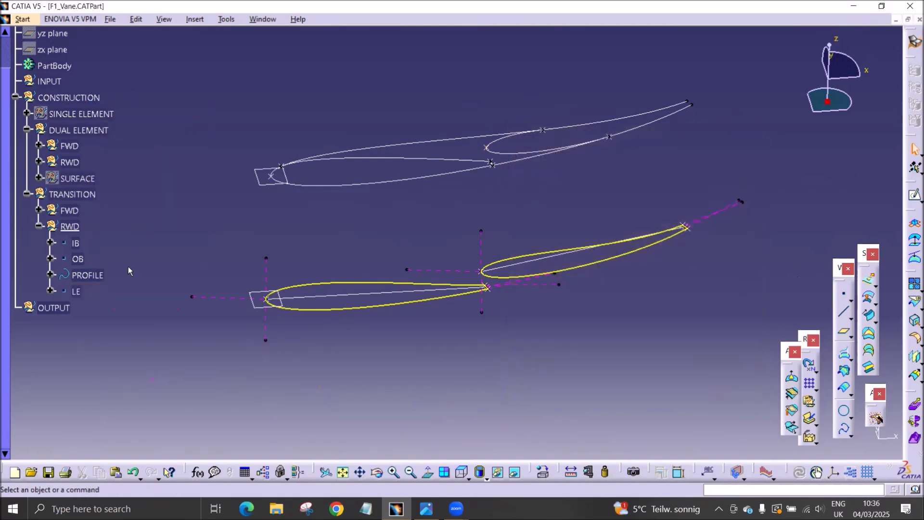
Show the SINGLE ELEMENT set again and hide its PROFILE COMPLETE and Extrude.1.
mouse_move(503, 380)
middle_down()
mouse_move(468, 392)
mouse_move(364, 359)
mouse_move(367, 396)
mouse_move(474, 401)
mouse_move(489, 373)
middle_up()
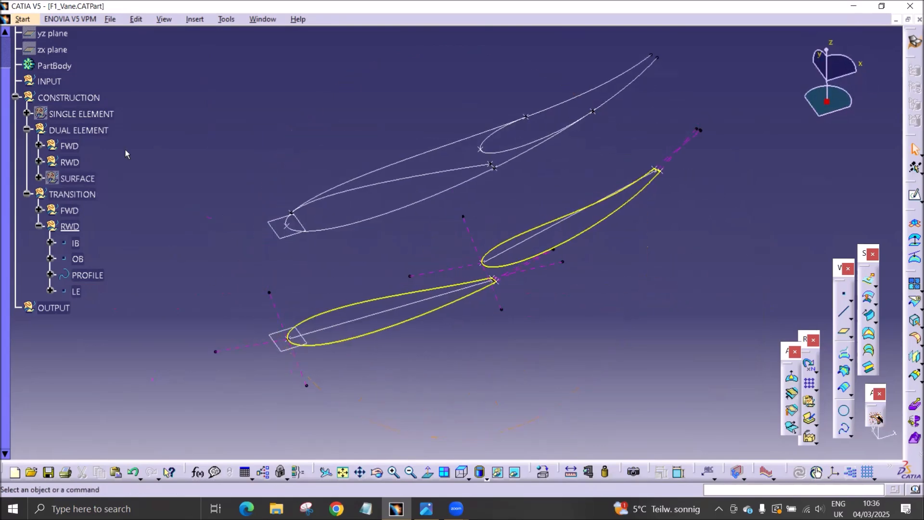
right_click(63, 118)
click(80, 151)
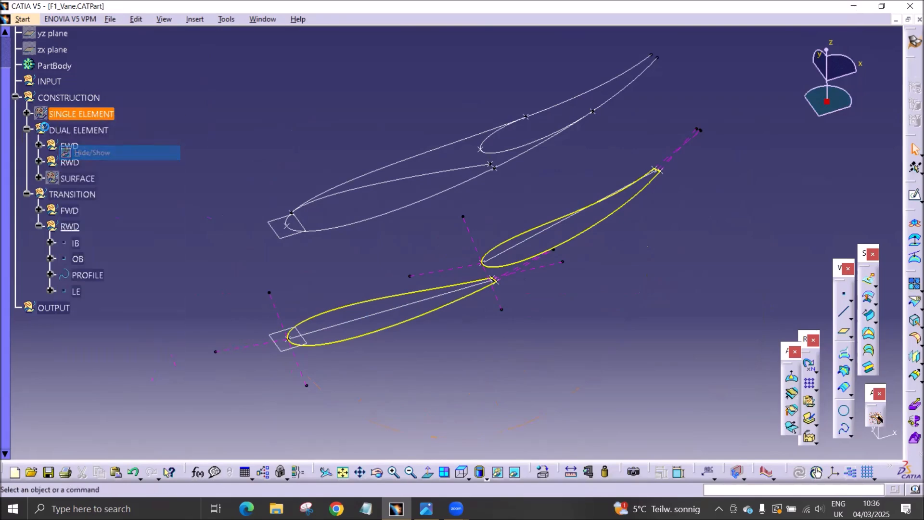
click(28, 114)
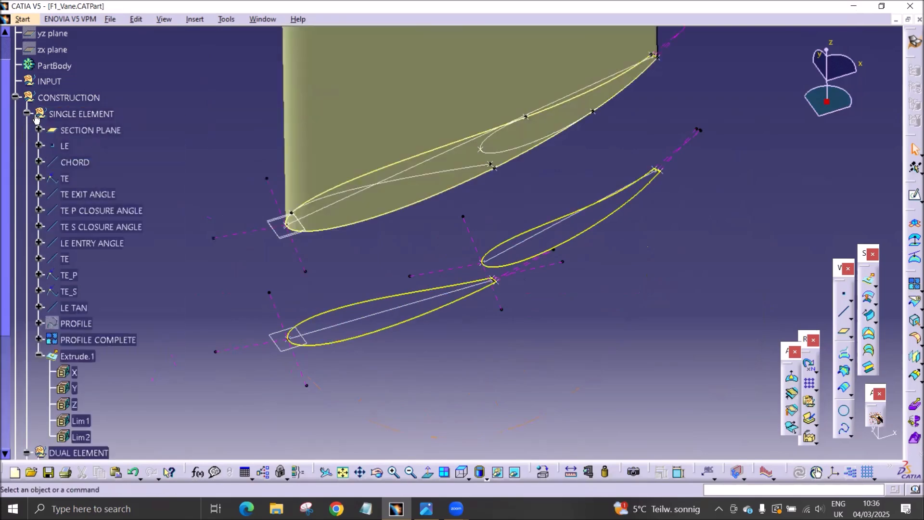
click(84, 342)
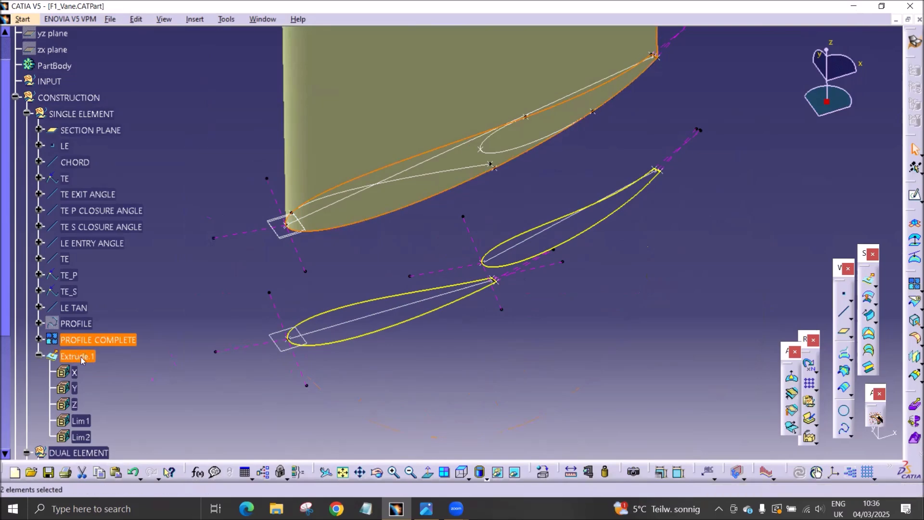
right_click(83, 348)
click(106, 147)
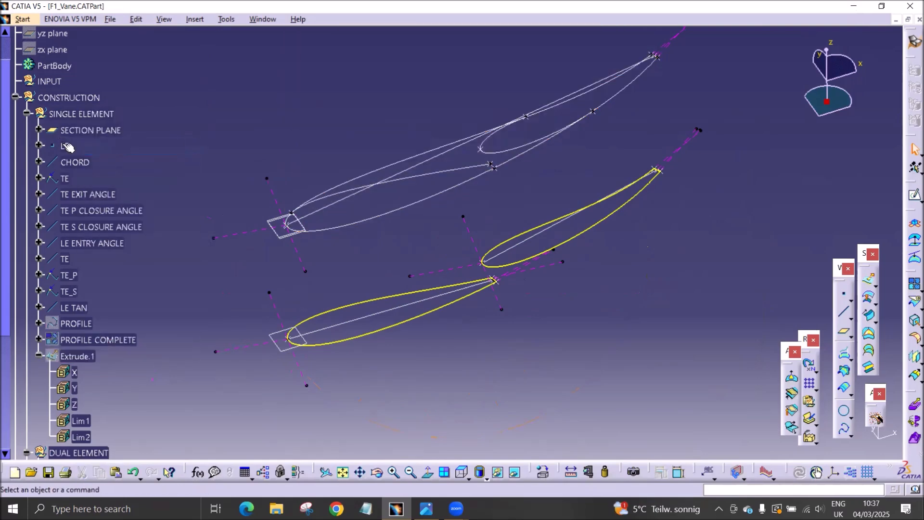
Hide the SINGLE ELEMENT construction items from SECTION PLANE through LE TAN.
click(87, 130)
shift+click(78, 308)
right_click(78, 308)
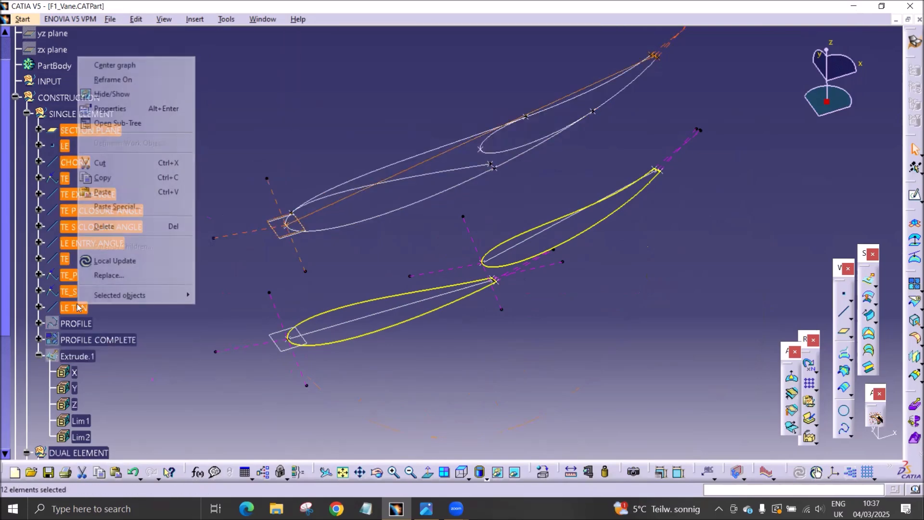
click(112, 94)
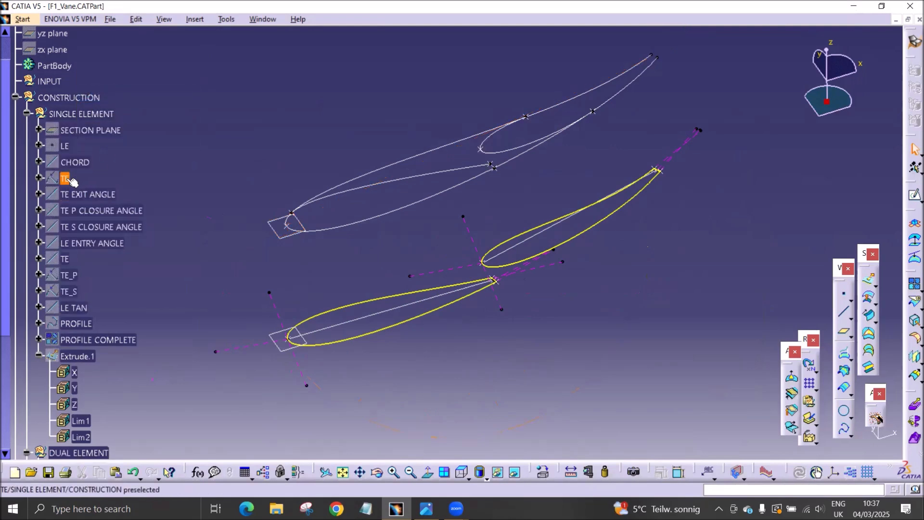
Show the trailing-edge line TE and the TE_P and TE_S elements of SINGLE ELEMENT again.
click(65, 259)
shift+click(67, 291)
right_click(68, 291)
click(126, 80)
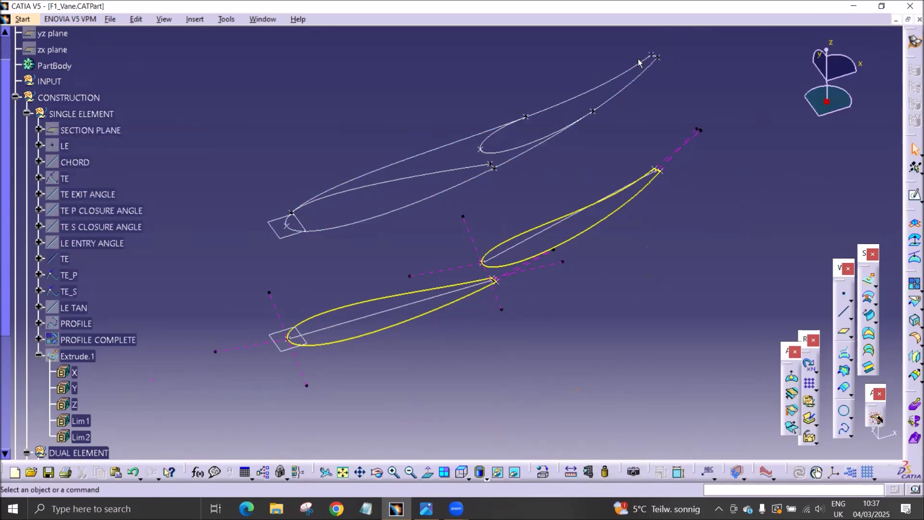
middle_drag(501, 221, 467, 289)
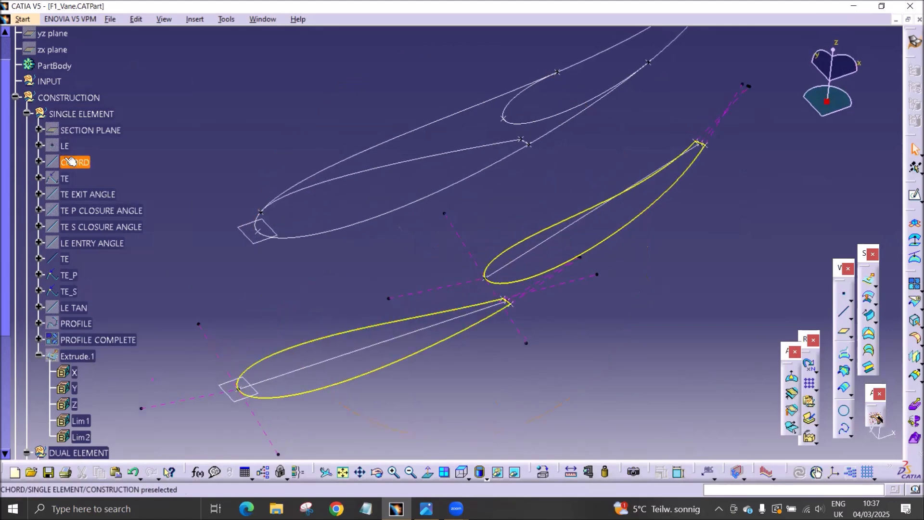
click(26, 114)
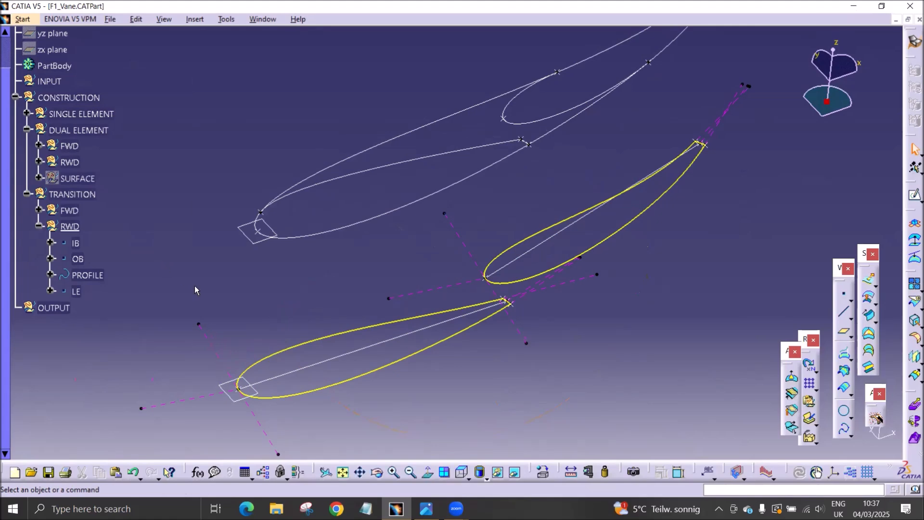
middle_drag(500, 374, 522, 387)
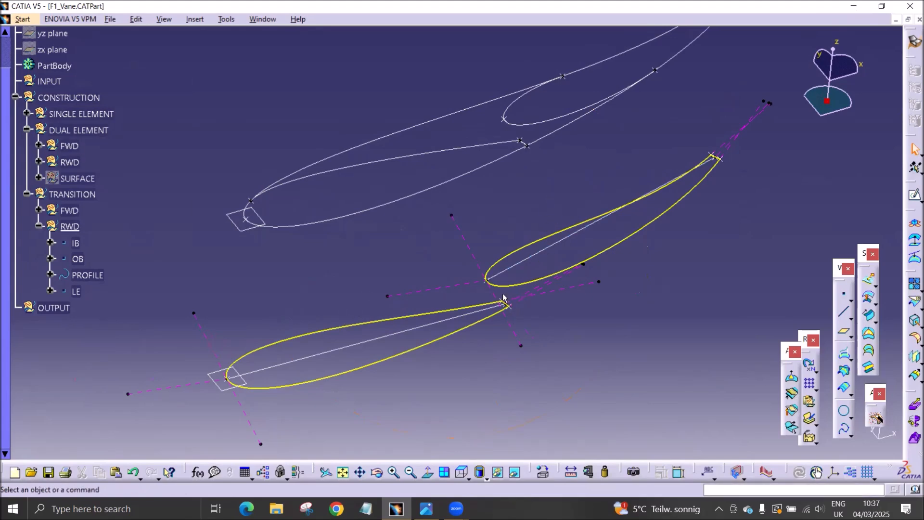
middle_drag(529, 350, 261, 312)
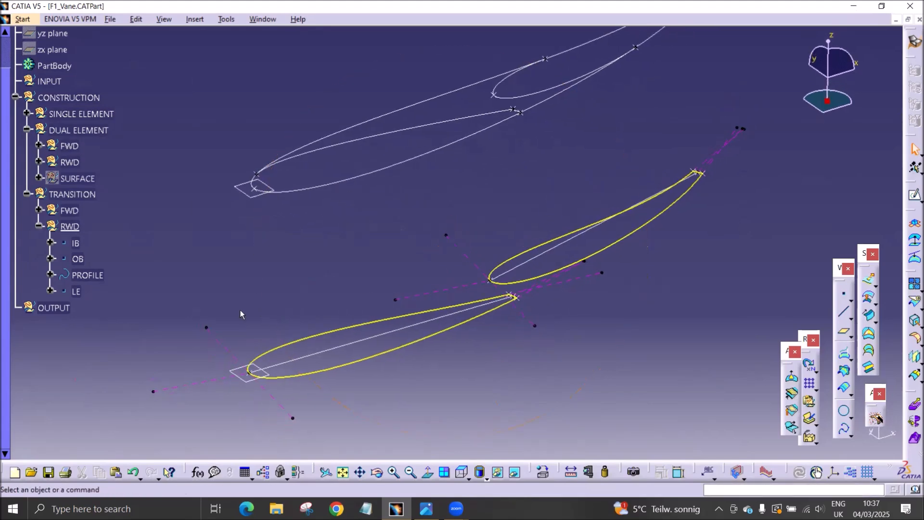
click(39, 226)
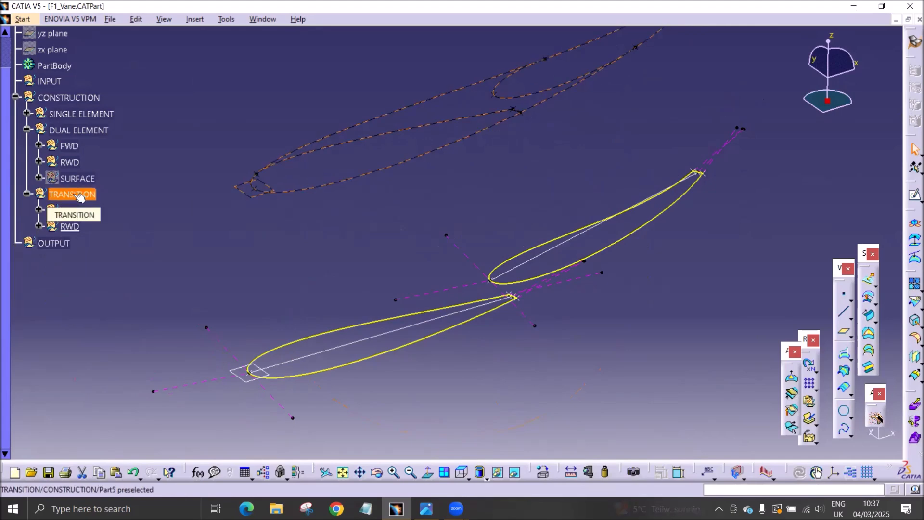
Insert a geometrical set named GUIDES inside the TRANSITION set.
click(194, 19)
click(246, 76)
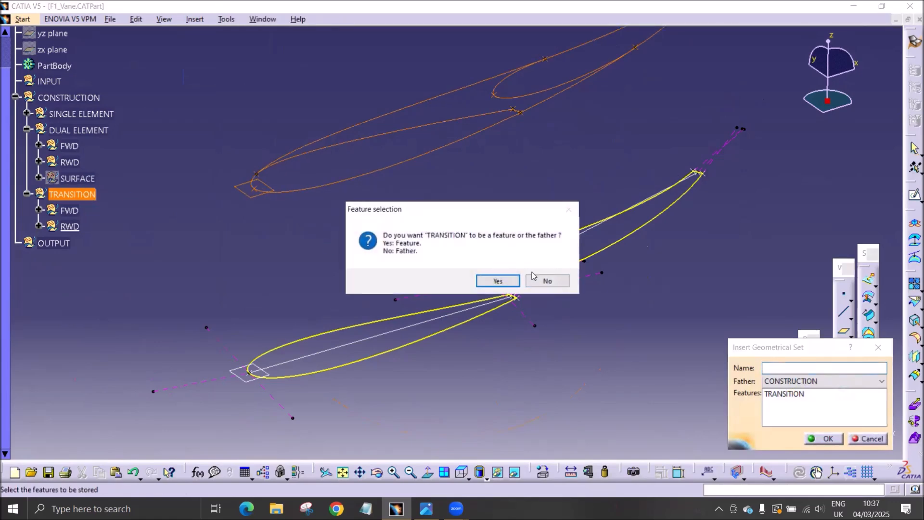
click(543, 281)
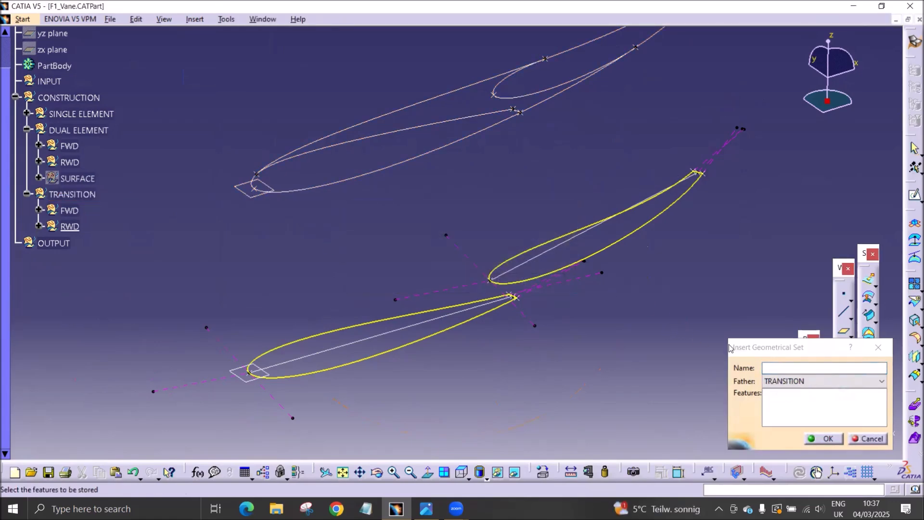
click(775, 369)
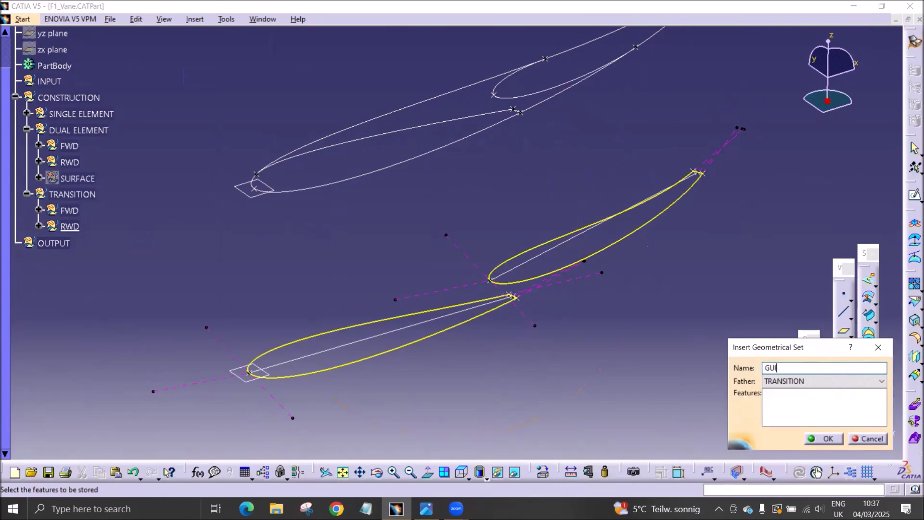
key(Return)
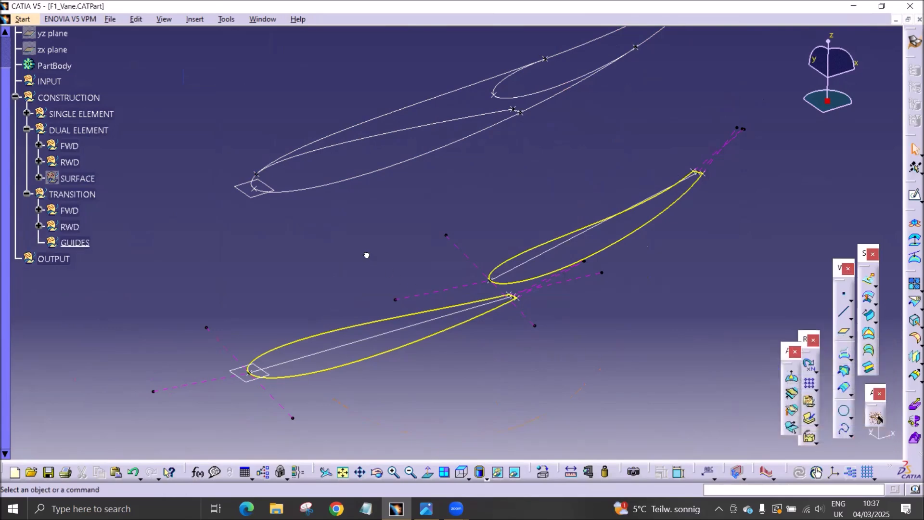
Create a guide spline from Extremum.11 at the transition FWD trailing edge to the dual-element FWD TE_P, with Z Axis tangents at both points.
middle_drag(579, 323, 575, 334)
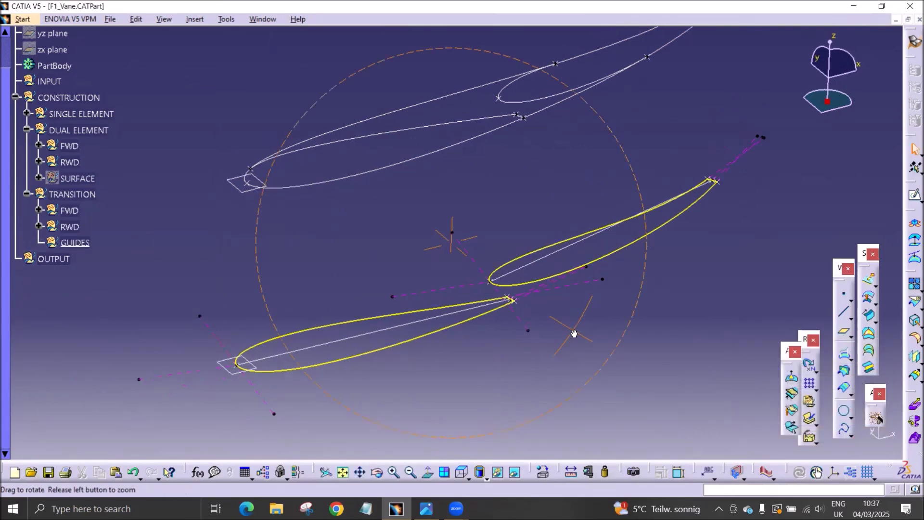
click(844, 430)
middle_drag(496, 161, 413, 196)
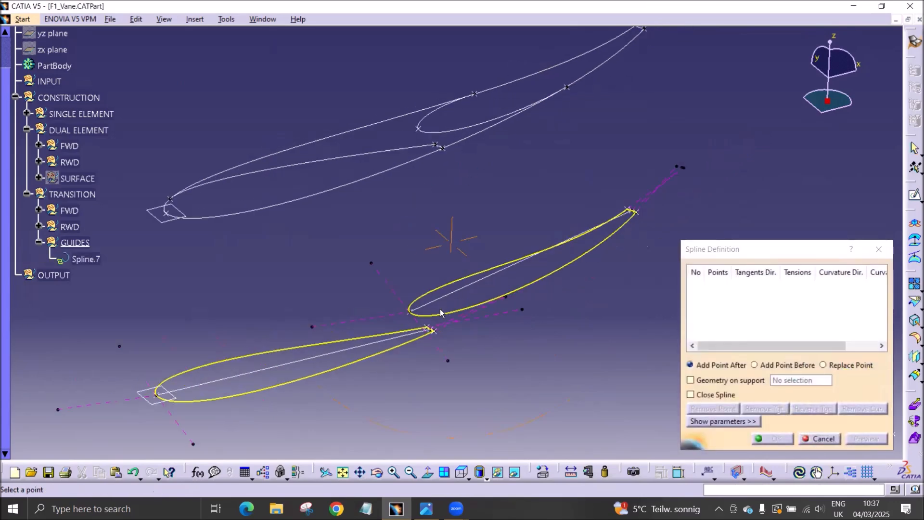
click(434, 147)
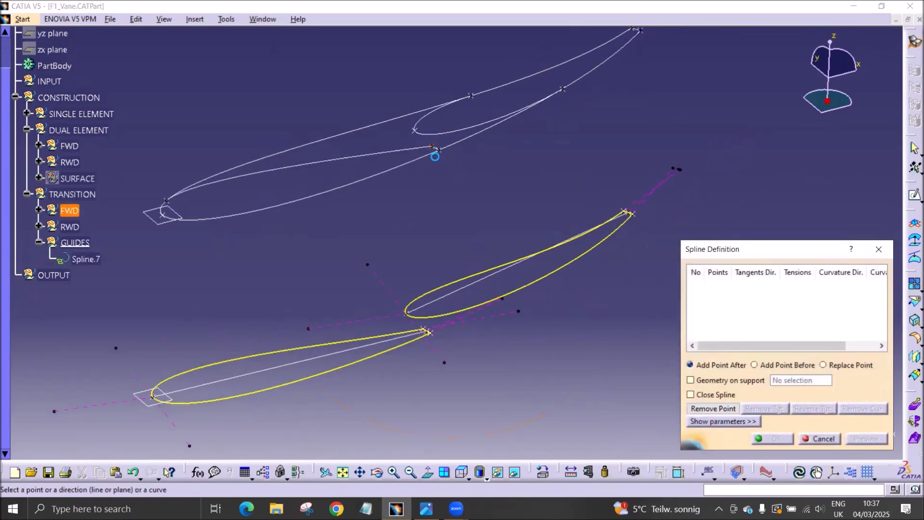
click(426, 331)
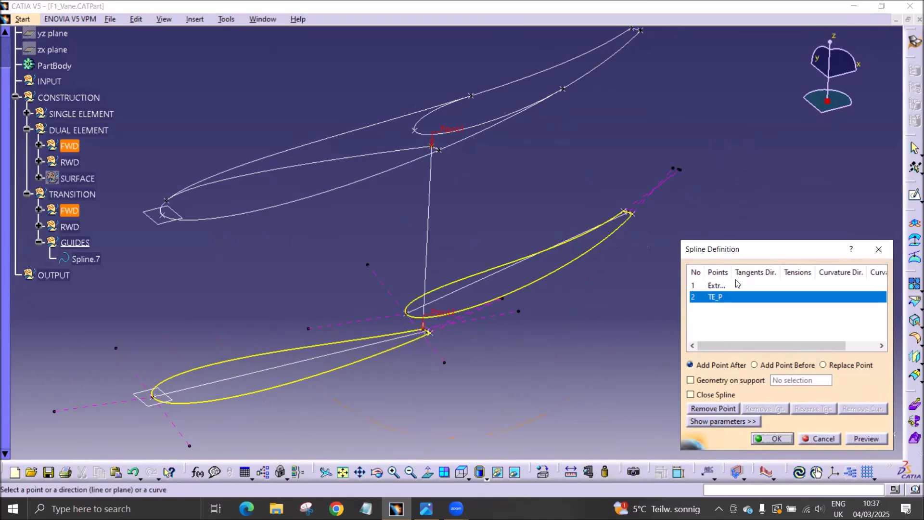
right_click(750, 286)
click(782, 341)
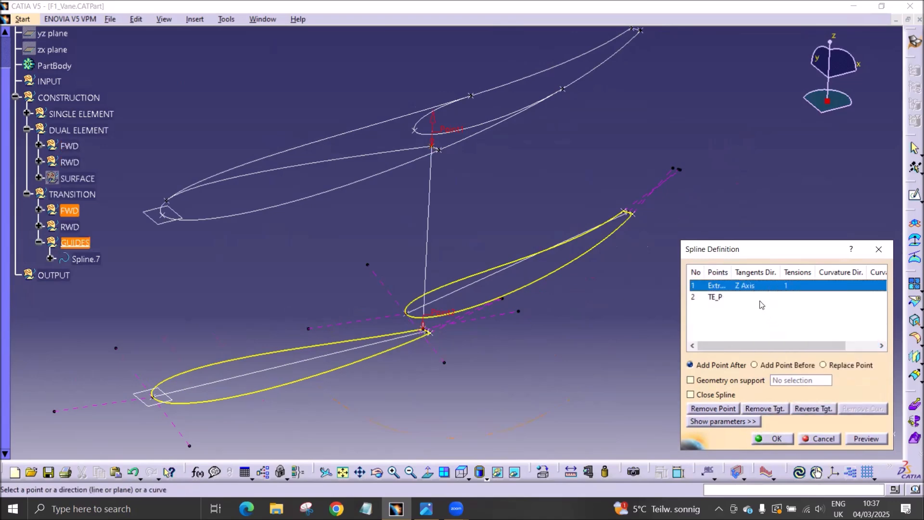
right_click(760, 301)
click(783, 352)
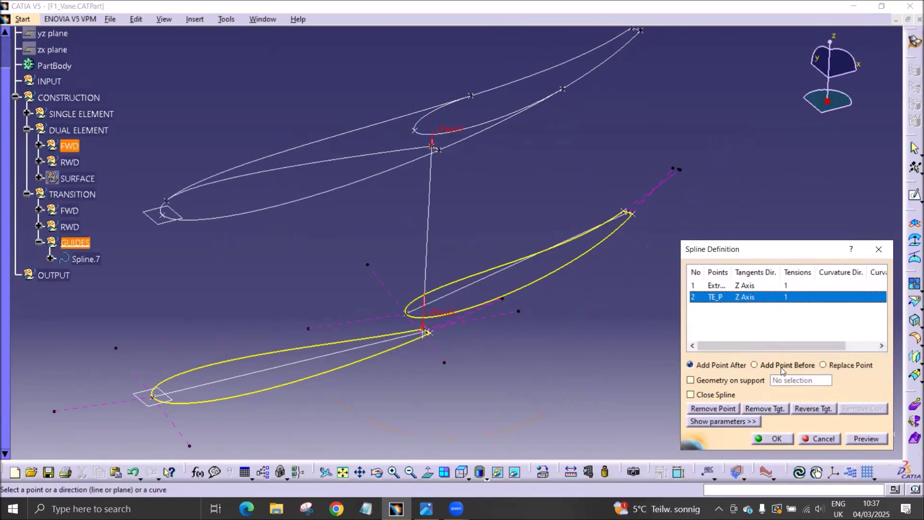
click(775, 438)
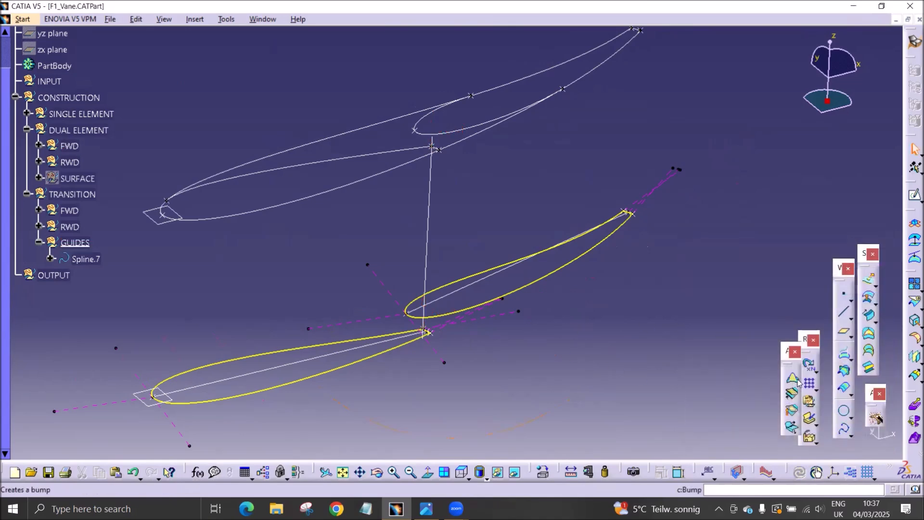
Reverse the Z Axis tangent directions at both points of the guide spline through Extremum.11 and TE_P.
double_click(428, 230)
middle_drag(458, 206, 425, 156)
middle_drag(354, 165, 412, 165)
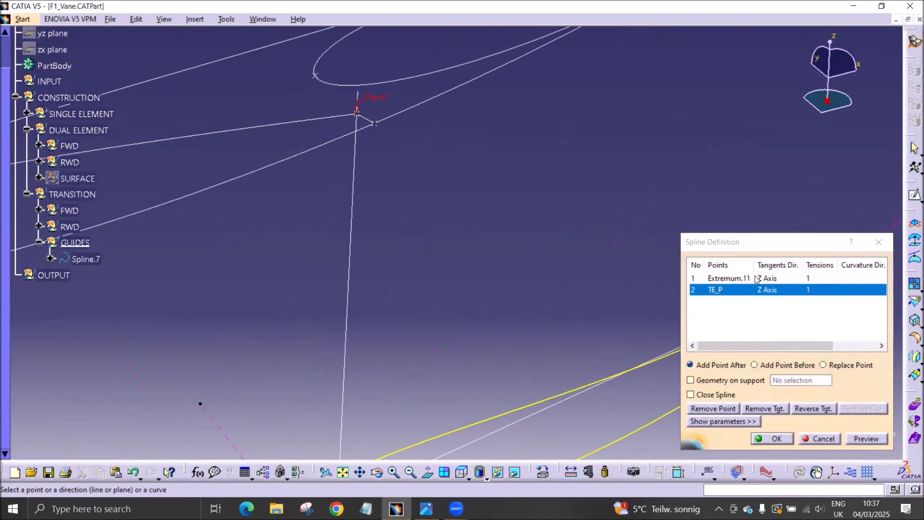
click(775, 279)
click(809, 414)
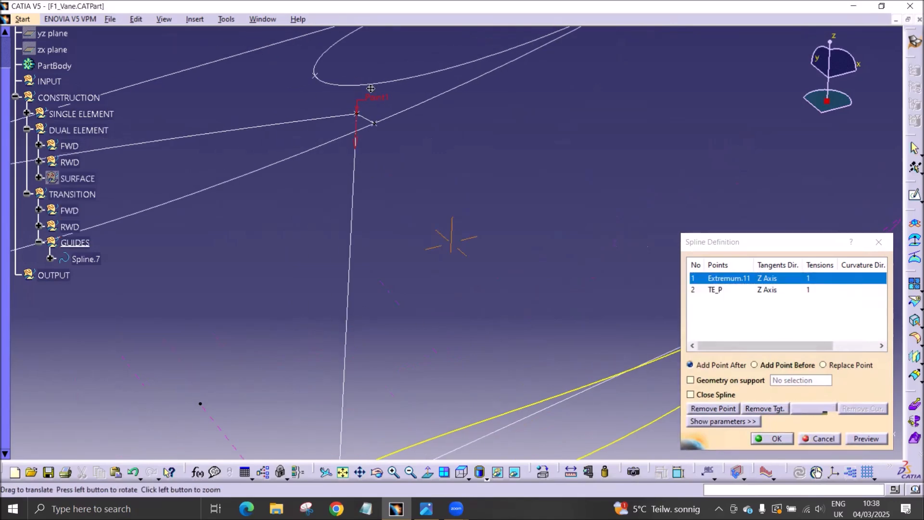
middle_drag(443, 433, 459, 202)
click(777, 291)
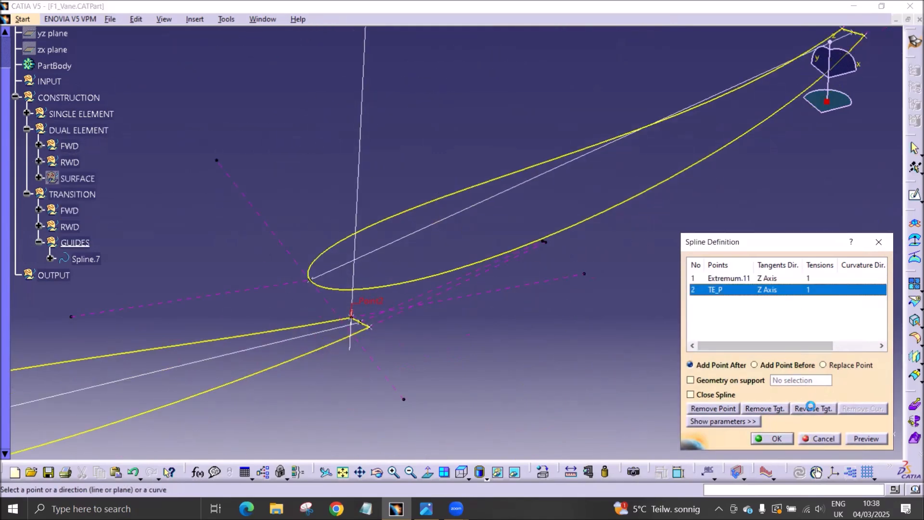
click(775, 440)
Create a second FWD trailing-edge guide spline from the transition point OB to the dual-element TE_S, with reversed Z Axis tangents.
middle_click(500, 303)
middle_drag(481, 289, 276, 188)
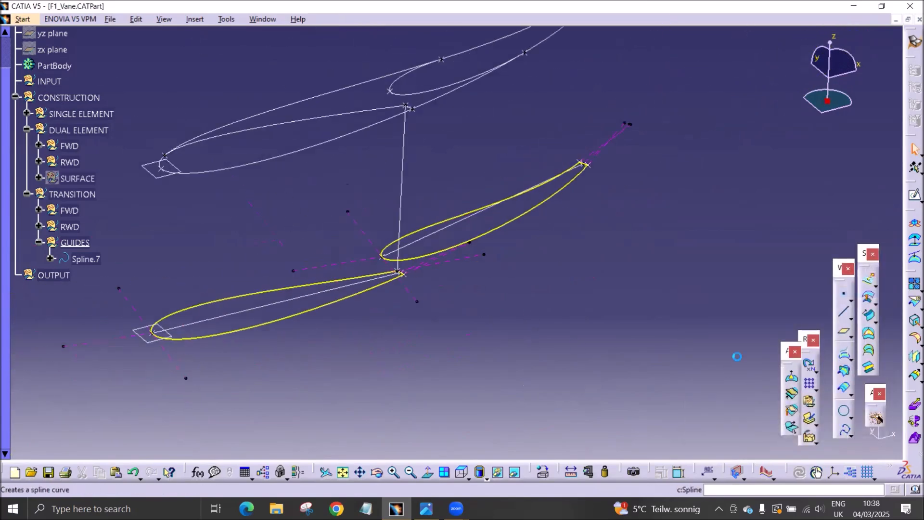
click(845, 431)
click(414, 109)
middle_drag(411, 279, 448, 124)
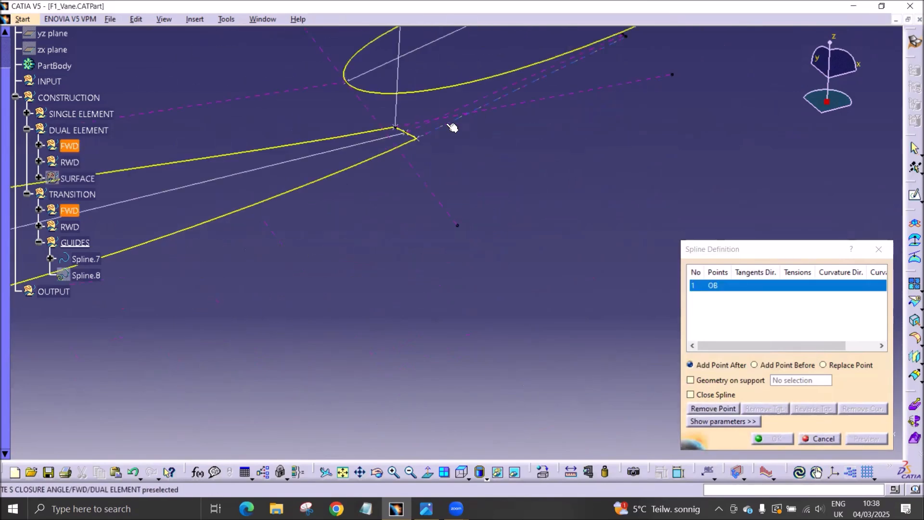
click(422, 142)
right_click(740, 288)
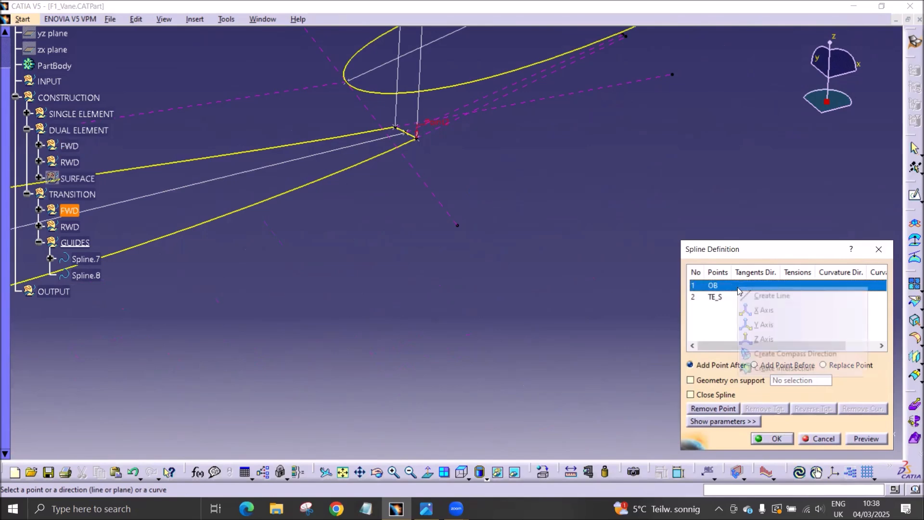
click(767, 338)
right_click(767, 297)
click(789, 347)
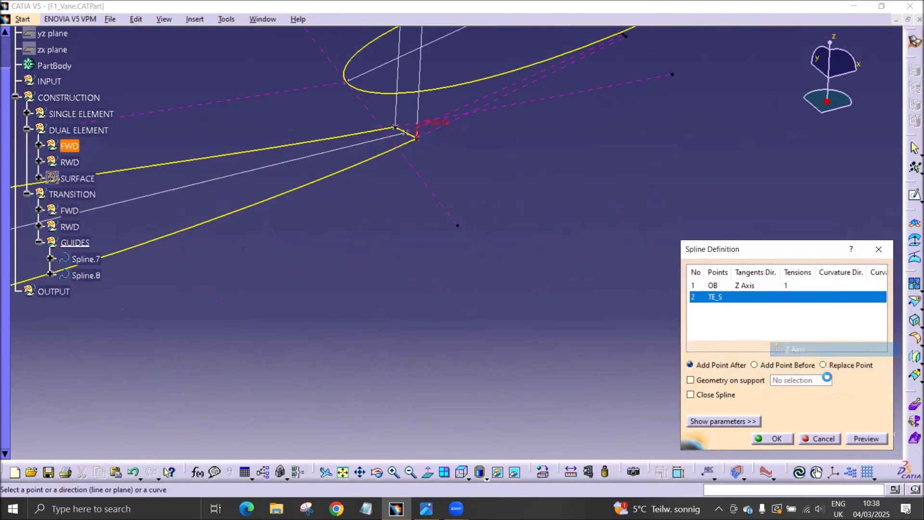
click(754, 288)
click(805, 410)
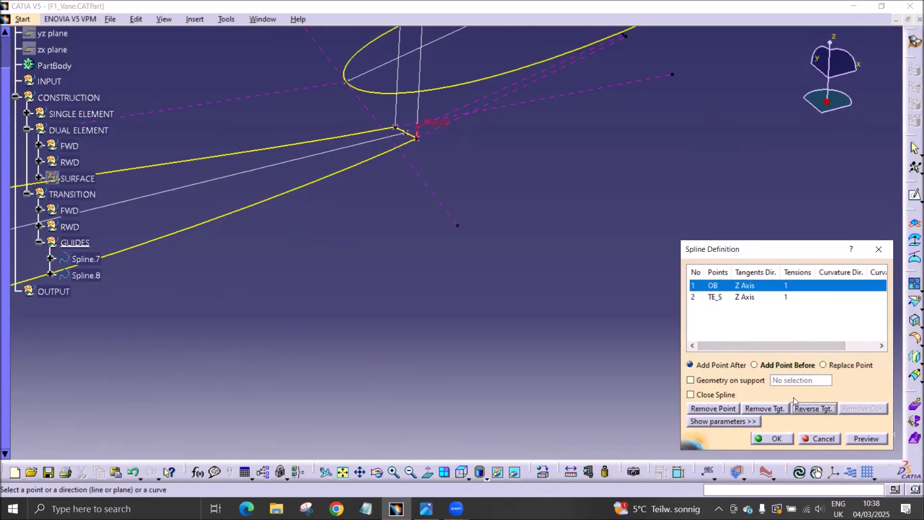
click(773, 439)
Create a rear guide spline from the SINGLE ELEMENT TE_P to the dual-element RWD TE_P, with reversed Z Axis tangents at both points.
middle_drag(479, 233, 414, 194)
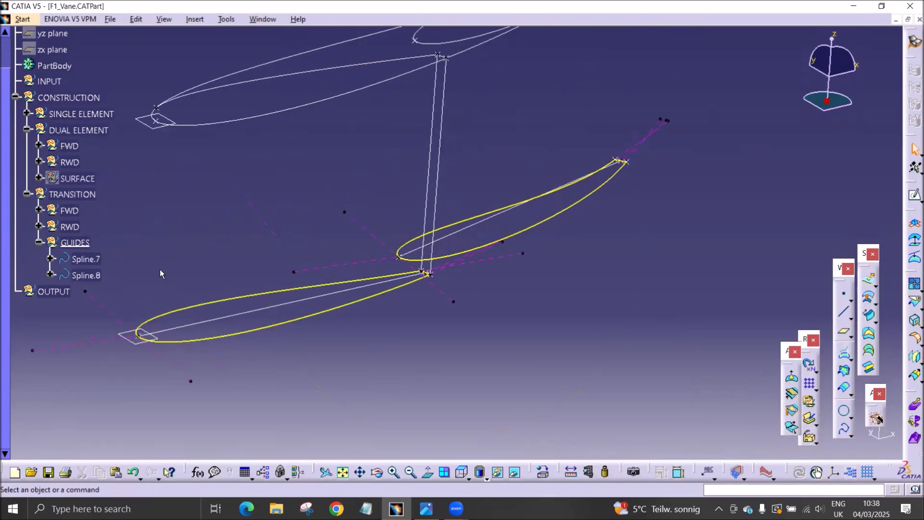
click(844, 428)
middle_drag(784, 124, 511, 314)
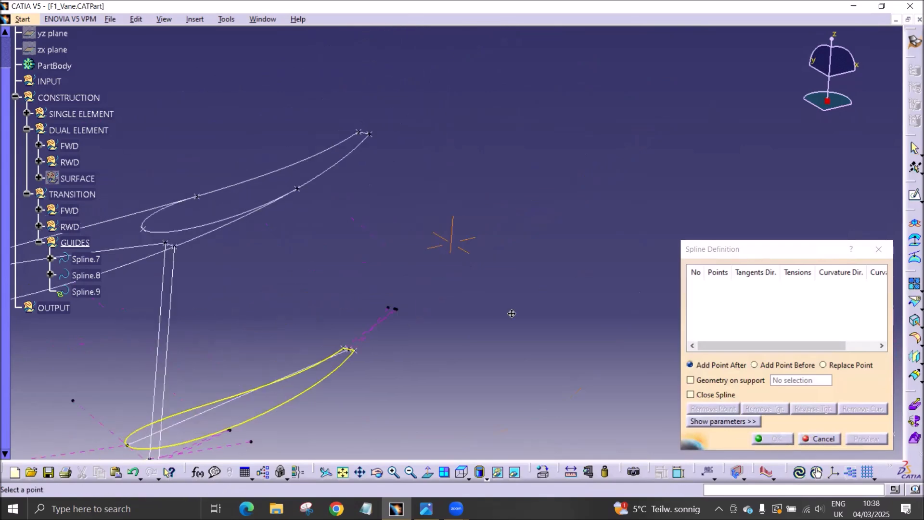
click(358, 131)
click(344, 348)
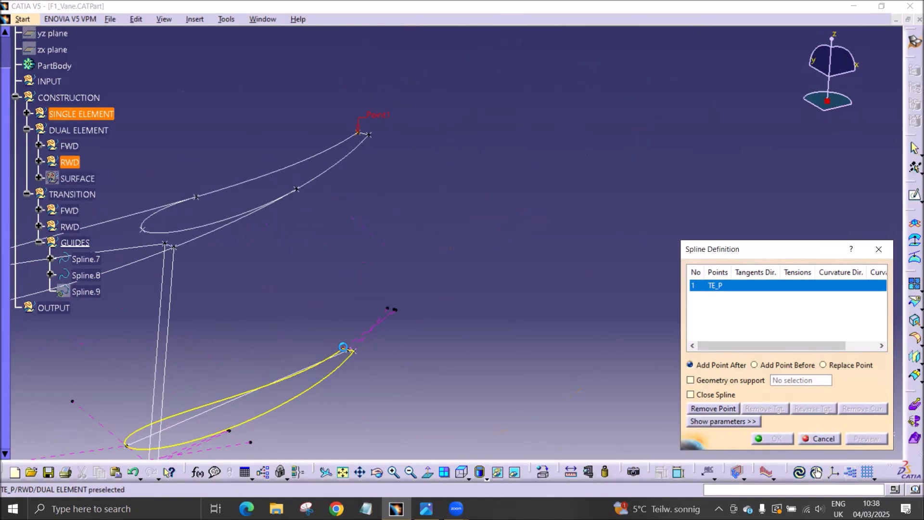
right_click(756, 285)
click(785, 336)
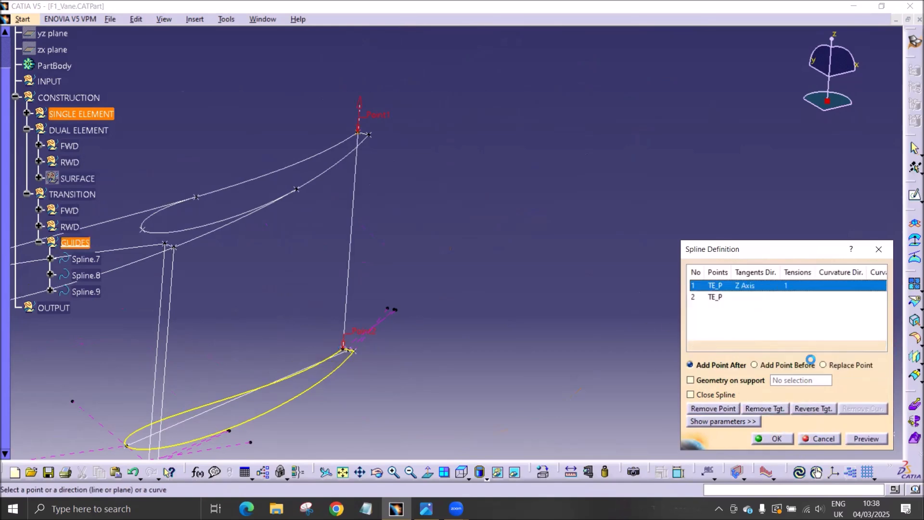
click(750, 297)
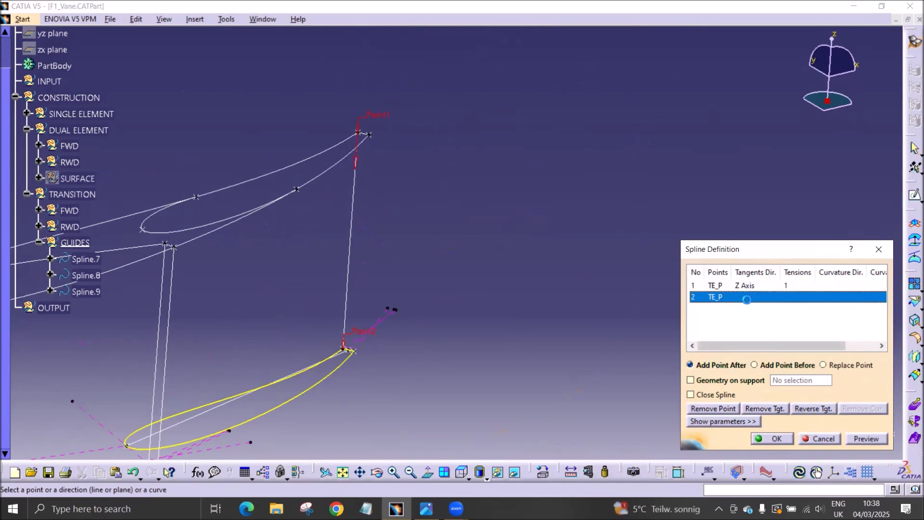
right_click(752, 297)
click(787, 349)
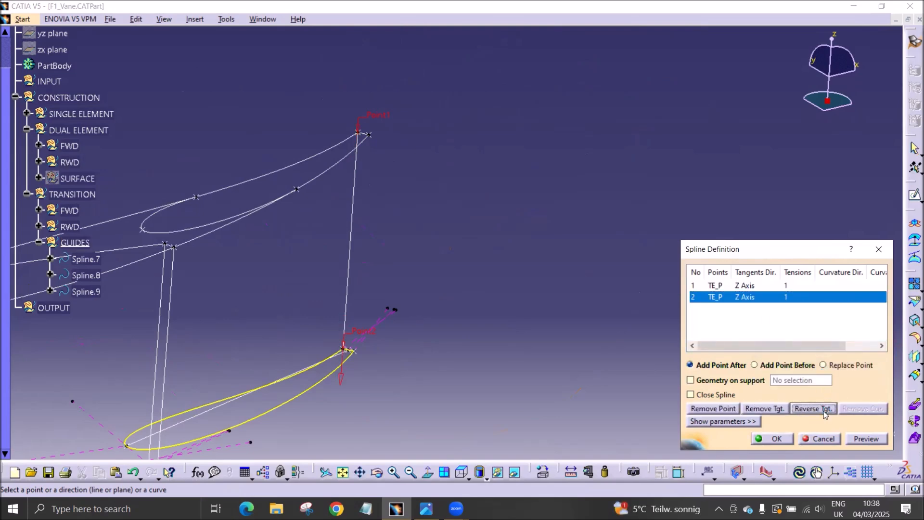
click(770, 439)
Create a rear guide spline from the SINGLE ELEMENT TE_S to the dual-element RWD TE_S, with reversed Z Axis tangents at both points.
middle_drag(365, 279, 455, 236)
click(843, 428)
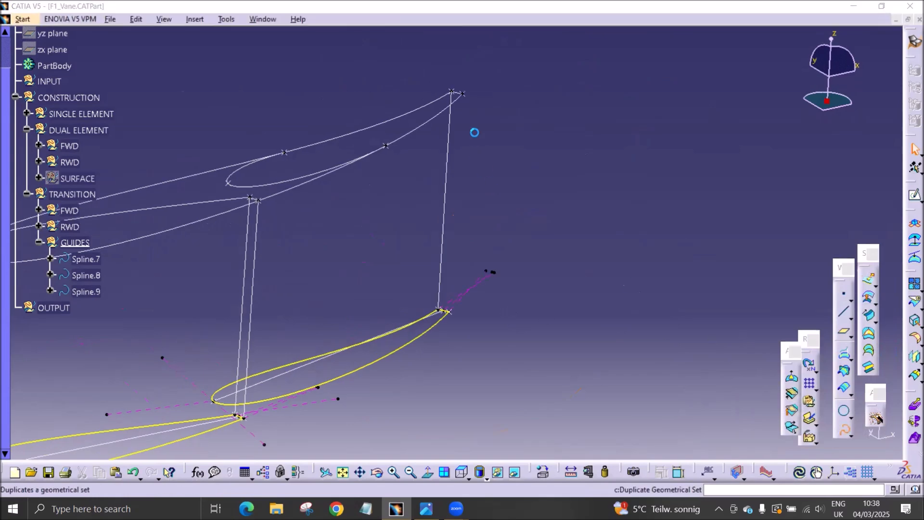
click(465, 94)
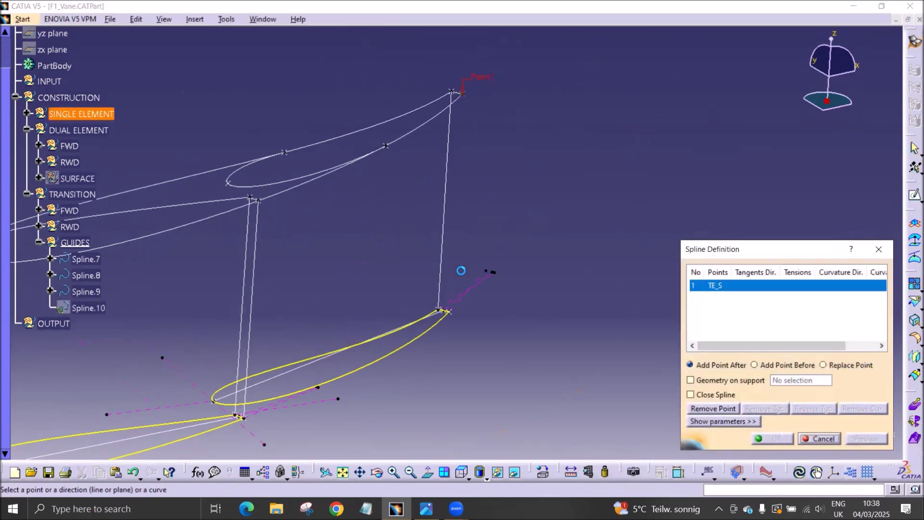
click(449, 312)
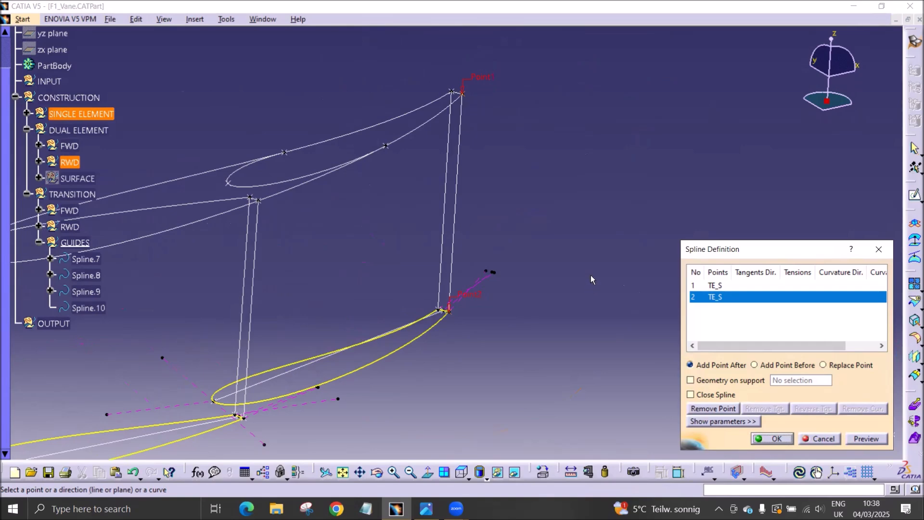
click(768, 285)
right_click(758, 286)
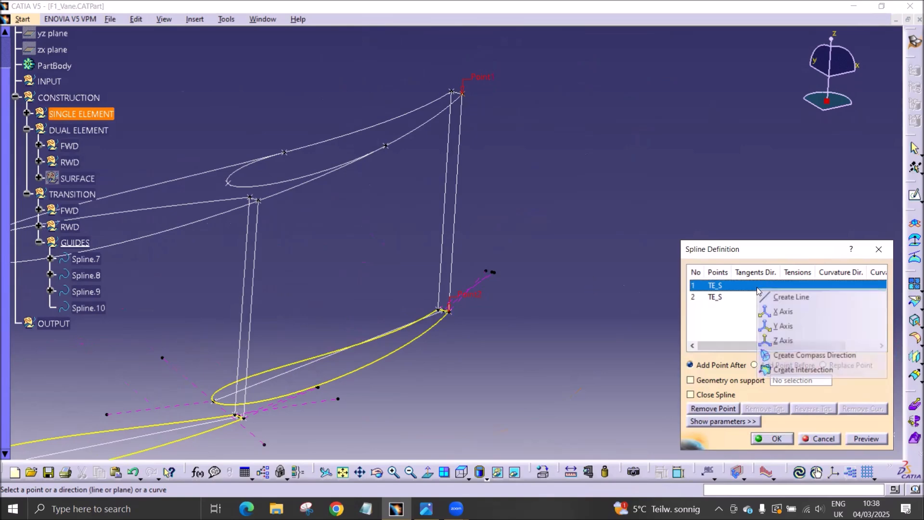
click(790, 339)
click(819, 409)
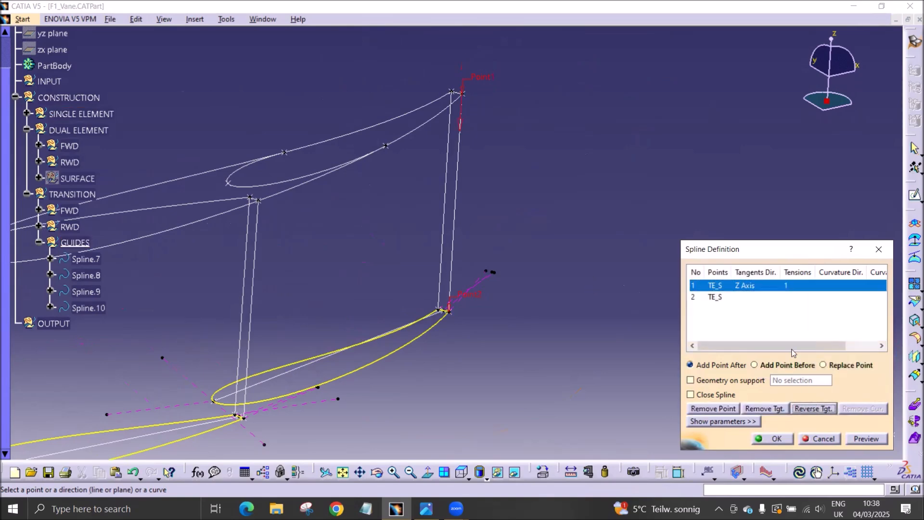
right_click(758, 301)
click(789, 350)
click(818, 408)
click(774, 439)
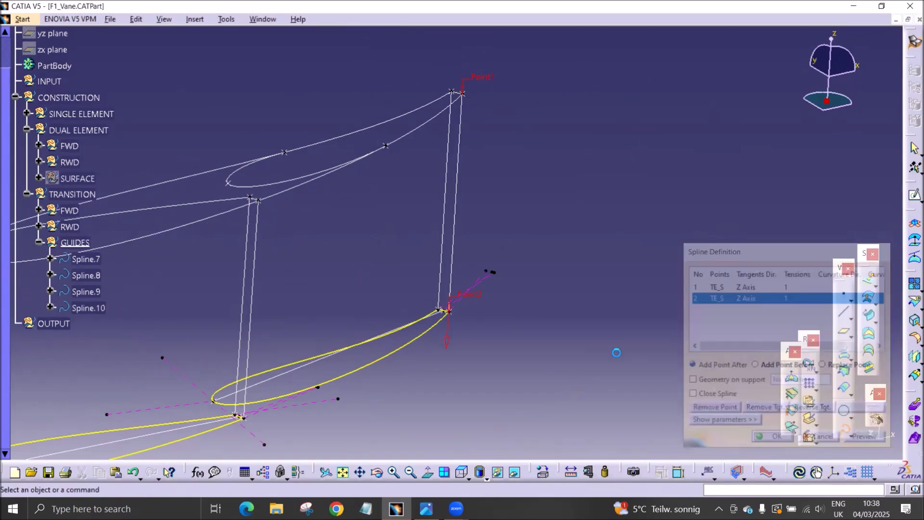
Examine the leading edges of the transition and dual-element profiles in plan view and in 3D.
middle_drag(501, 328, 621, 298)
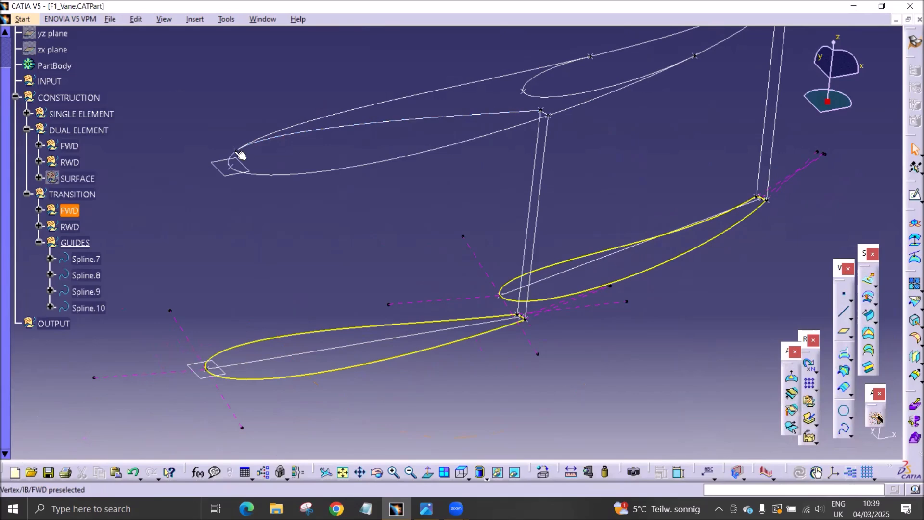
middle_drag(476, 89, 459, 243)
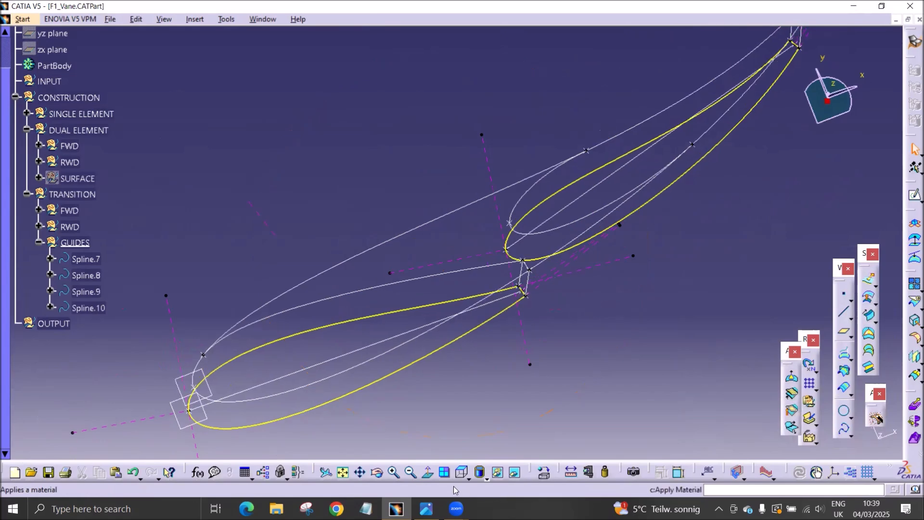
click(463, 474)
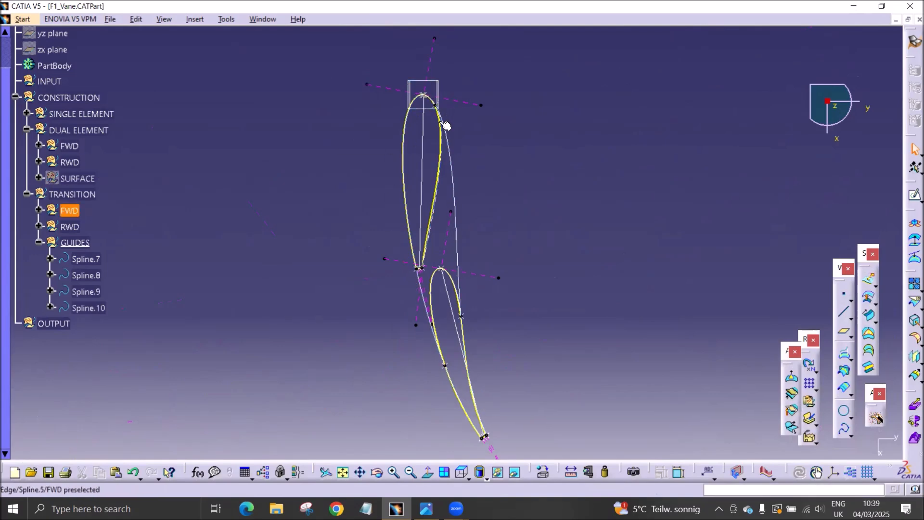
middle_drag(505, 284, 418, 145)
middle_drag(308, 294, 525, 262)
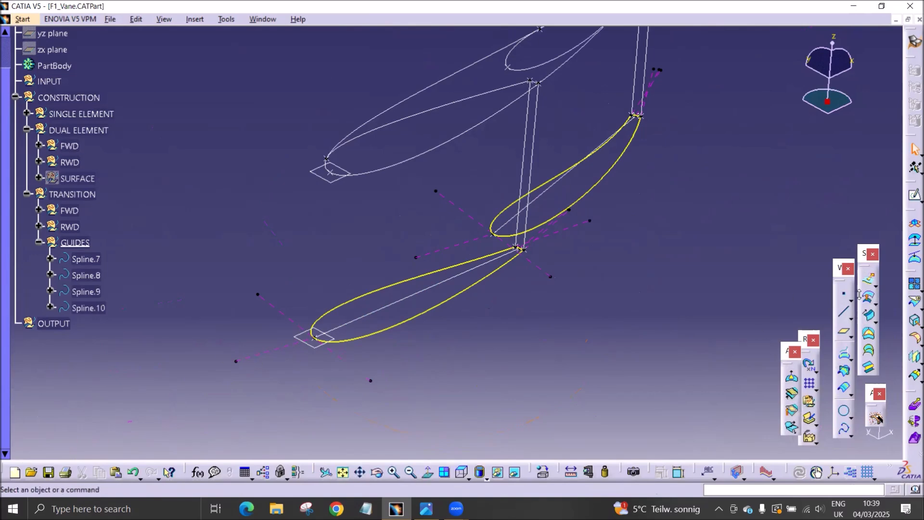
Start an on-curve point on the dual-element FWD PROFILE, using its LE point as the reference.
click(842, 296)
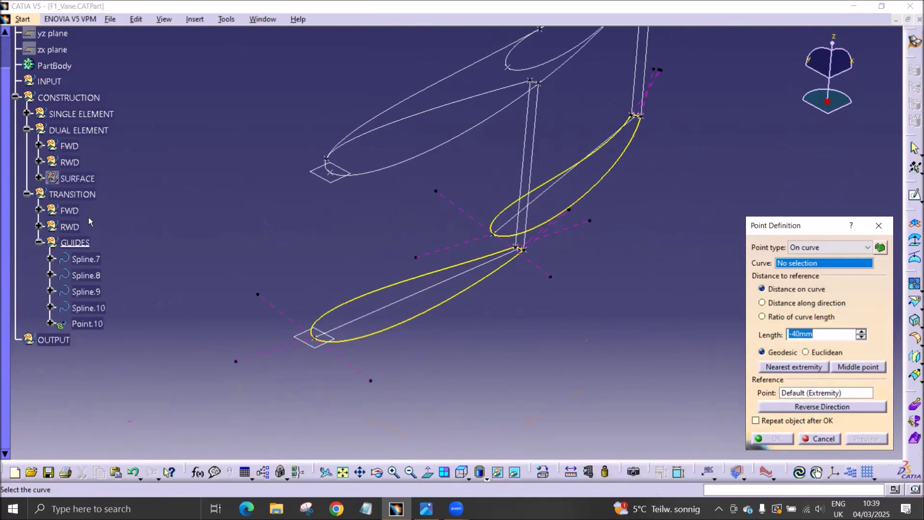
click(38, 145)
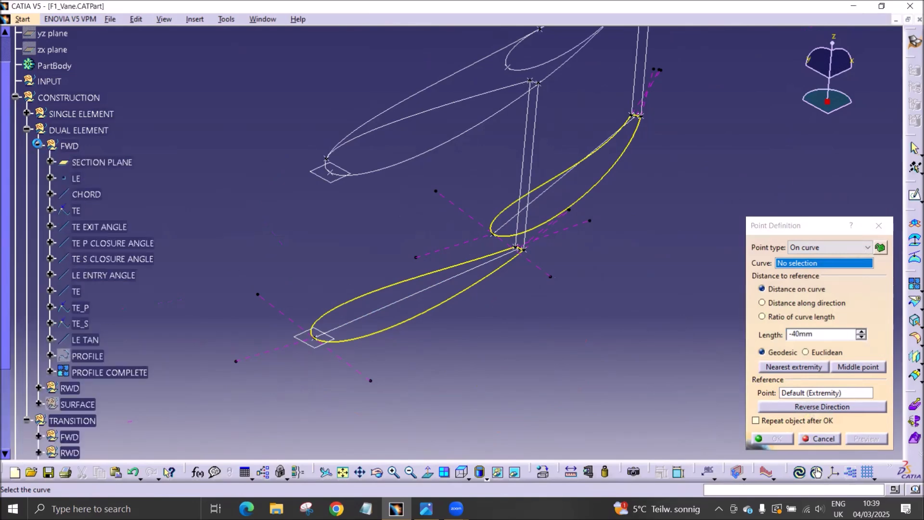
click(93, 356)
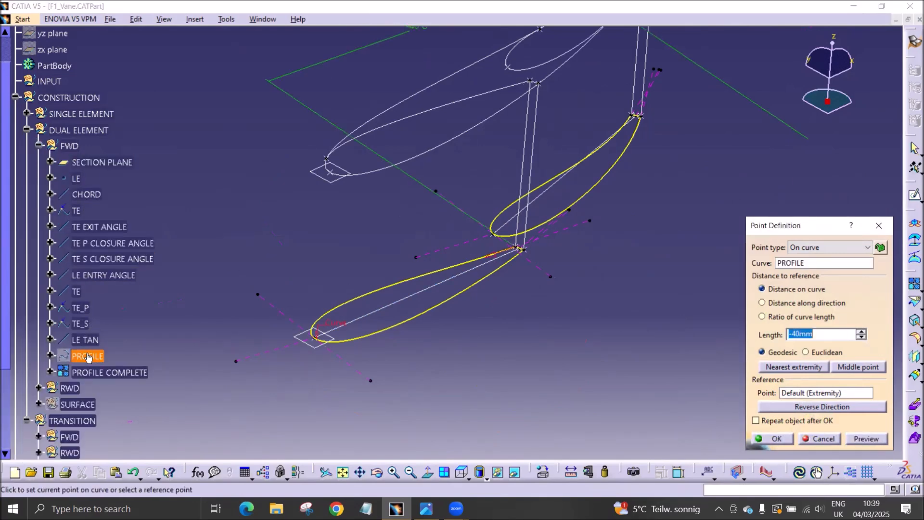
click(789, 393)
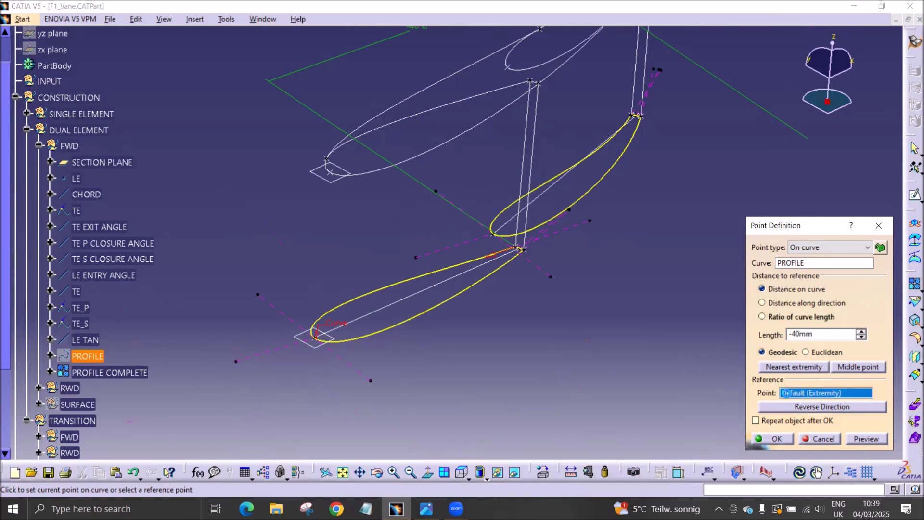
click(77, 179)
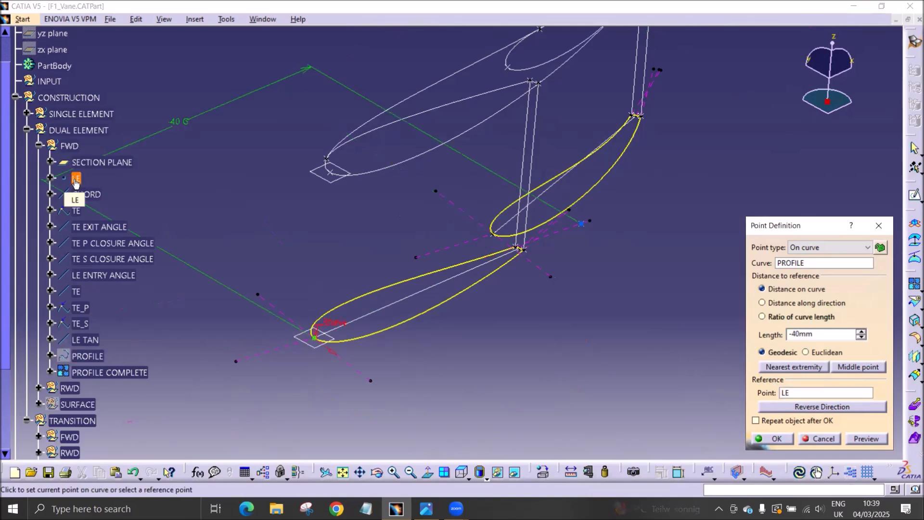
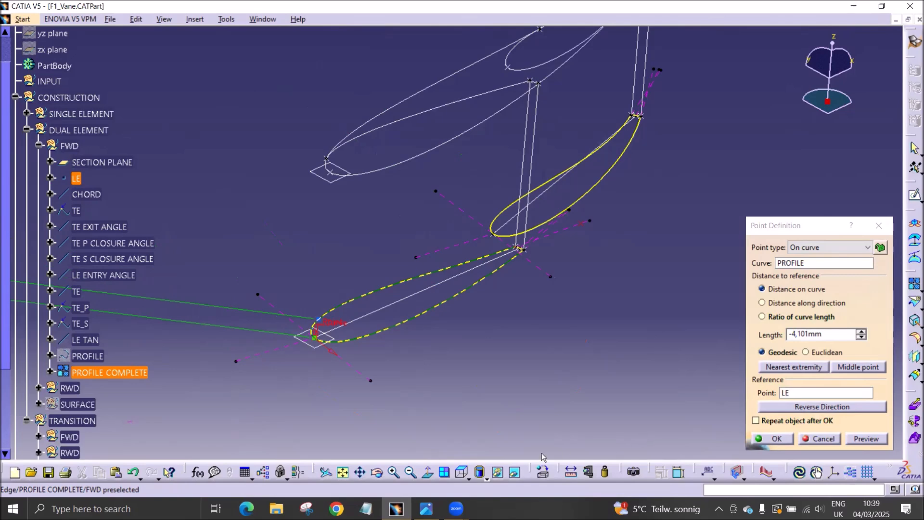
In plan view, roughly position the point near the transition profile's leading-edge point by setting its distance from LE to -3 mm.
click(462, 471)
middle_drag(466, 286, 499, 350)
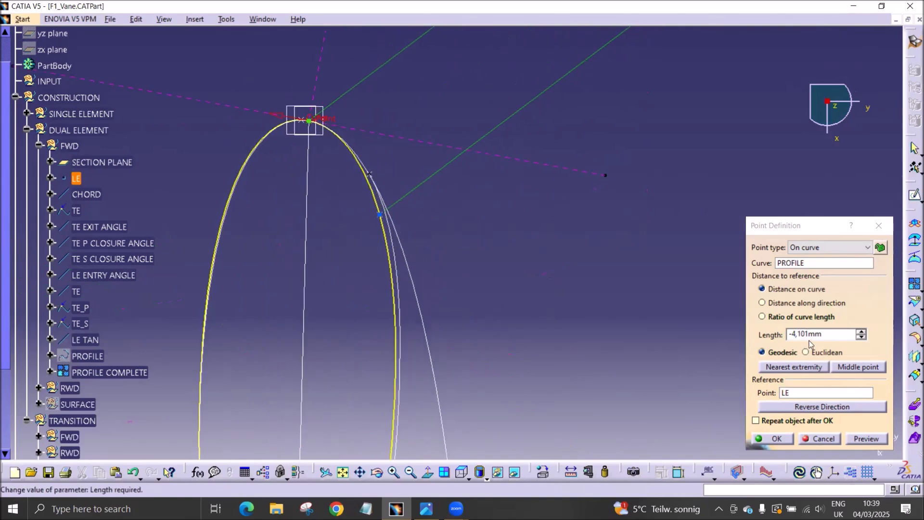
double_click(825, 335)
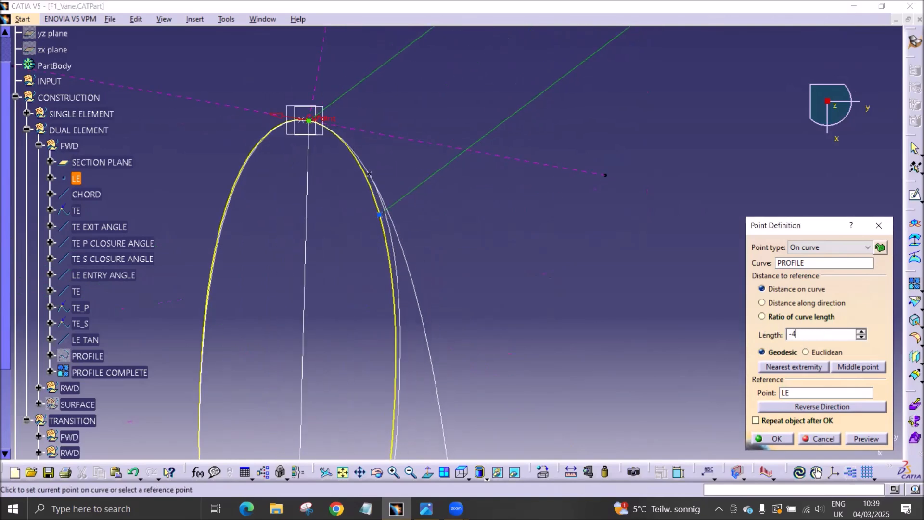
text(-4)
click(803, 397)
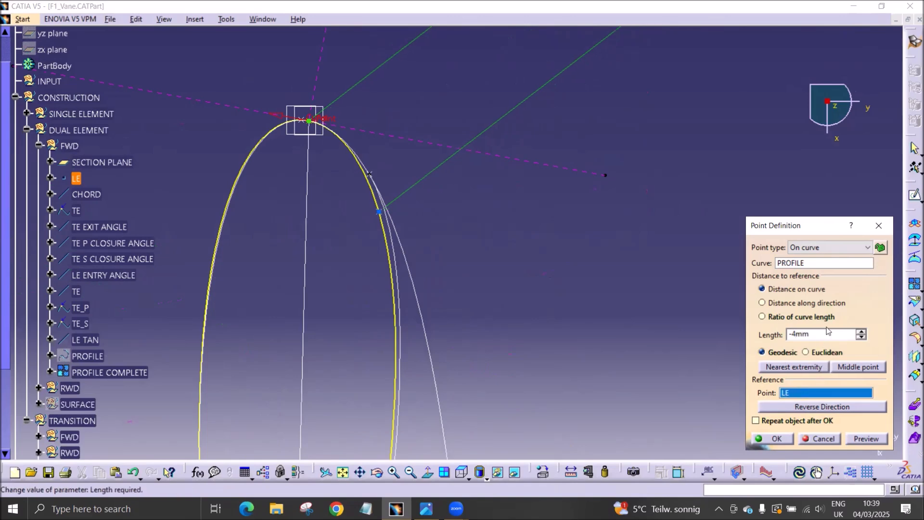
scroll(826, 332, up, 2)
Change the length increment to 0.1 mm, fine-tune the distance from LE to -2.8 mm, and create the point.
right_click(815, 335)
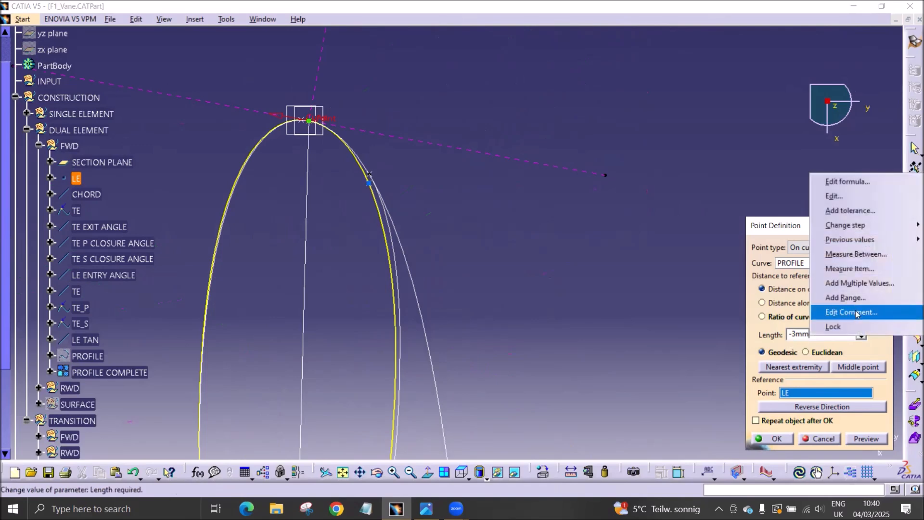
mouse_move(845, 225)
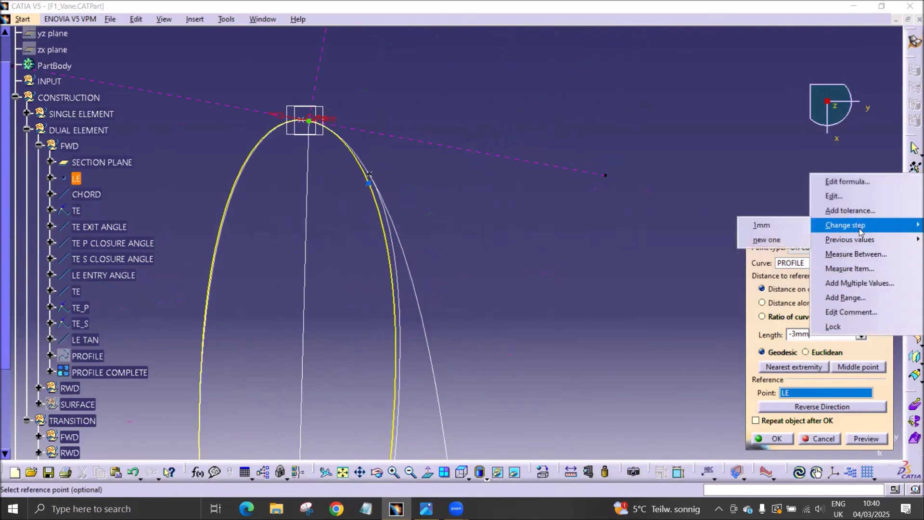
click(793, 243)
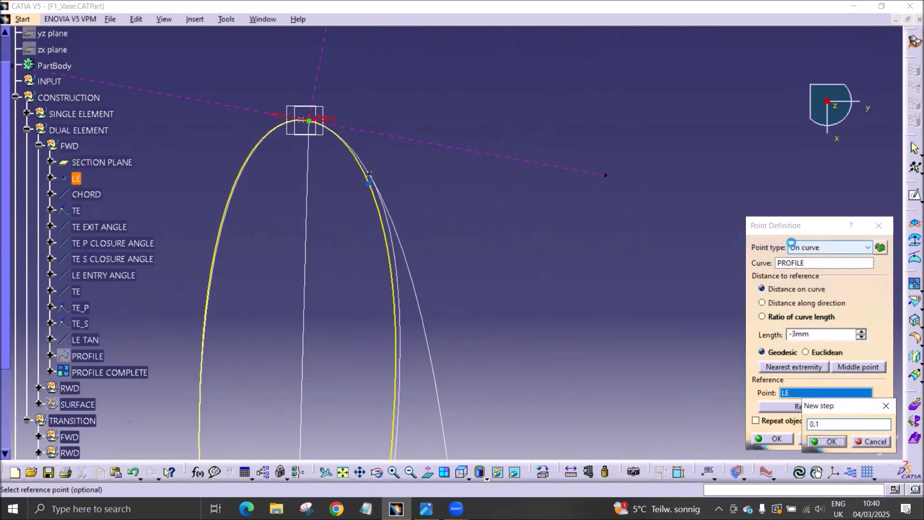
key(Return)
scroll(819, 334, up, 1)
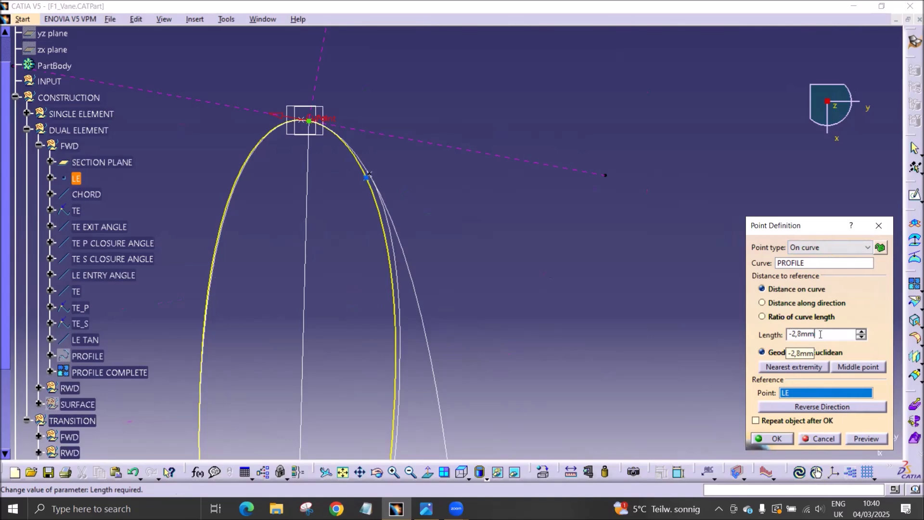
click(779, 440)
middle_drag(499, 324, 460, 275)
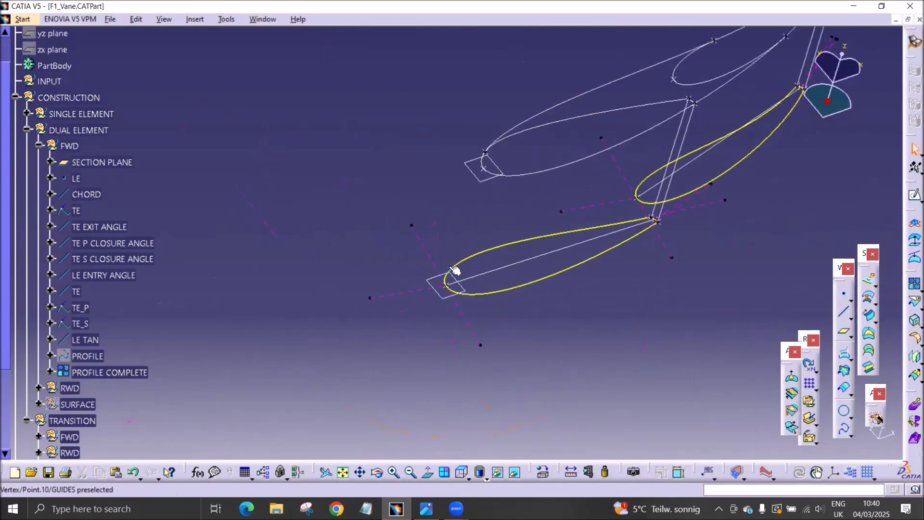
middle_drag(586, 303, 397, 336)
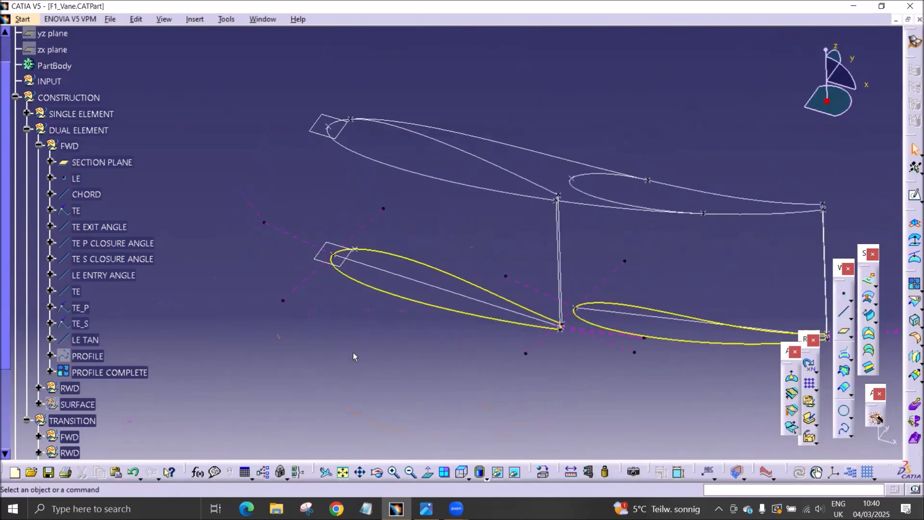
Begin a spline from the upper contour's front tangency point to the matching point on the lower forward profile.
middle_drag(316, 337, 323, 357)
click(844, 428)
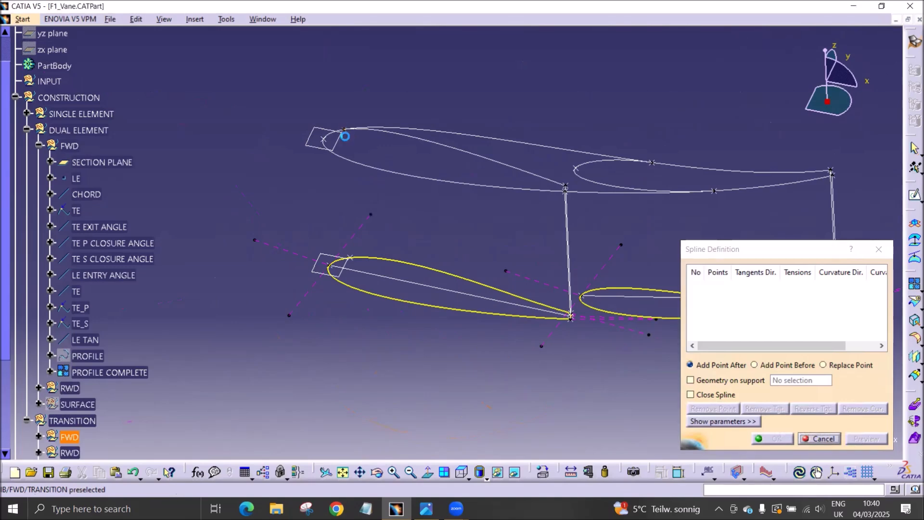
click(343, 129)
click(350, 258)
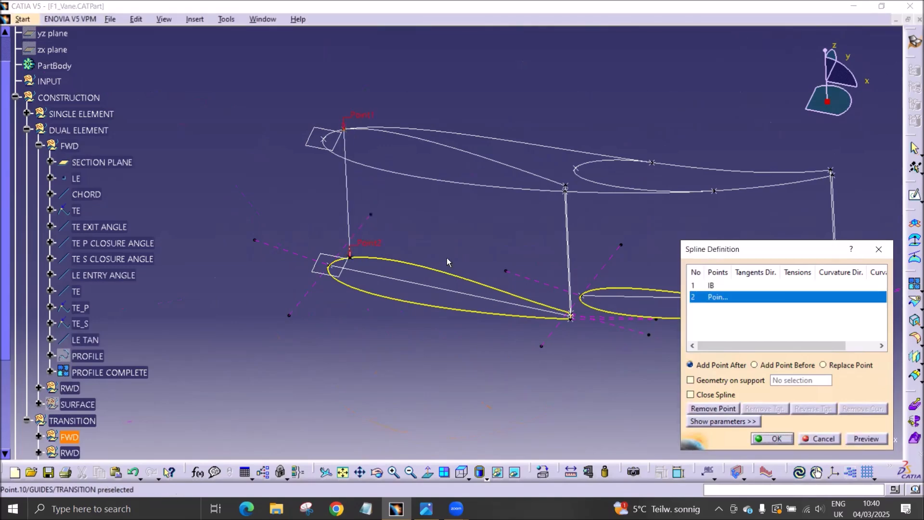
Assign Z Axis tangents to both spline points, reverse their directions, and create the guide spline.
right_click(747, 287)
click(765, 337)
right_click(753, 297)
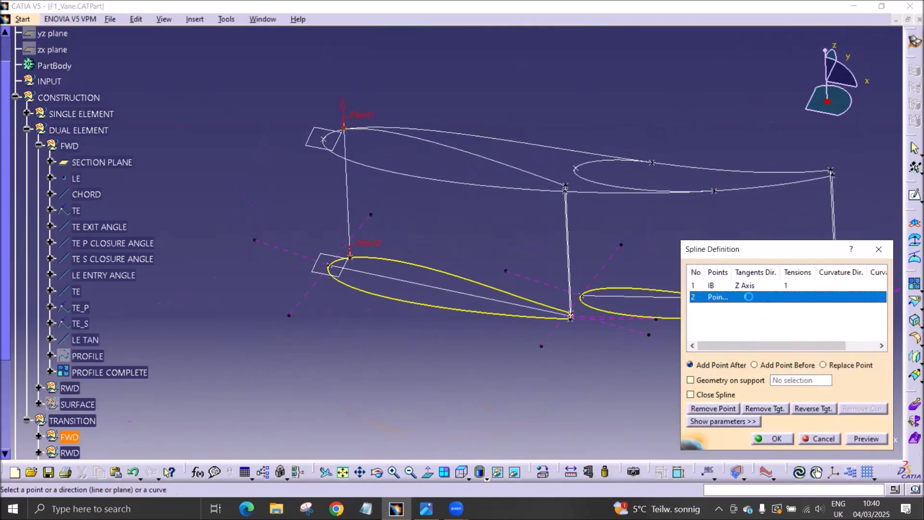
click(787, 347)
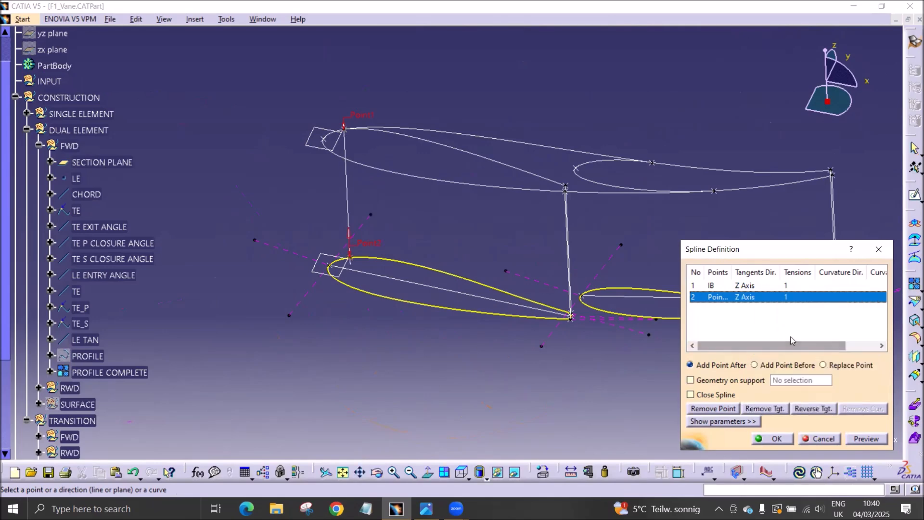
click(752, 287)
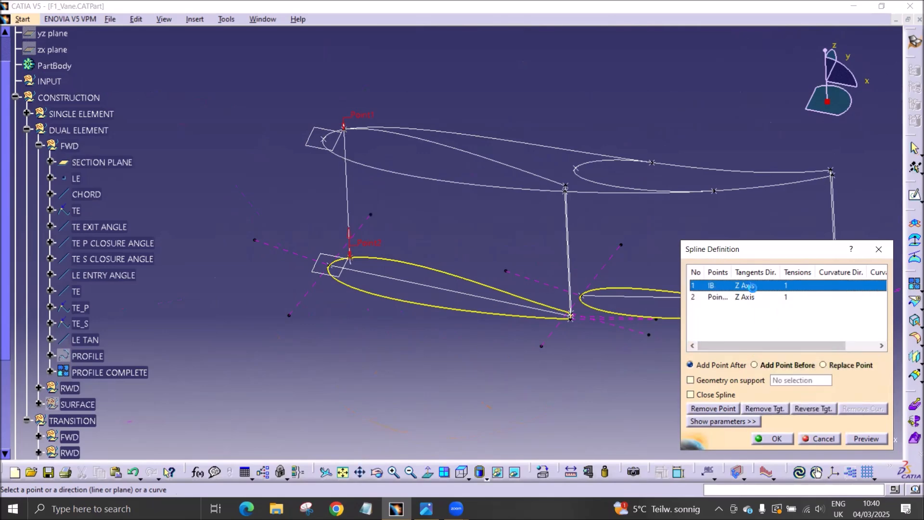
click(803, 408)
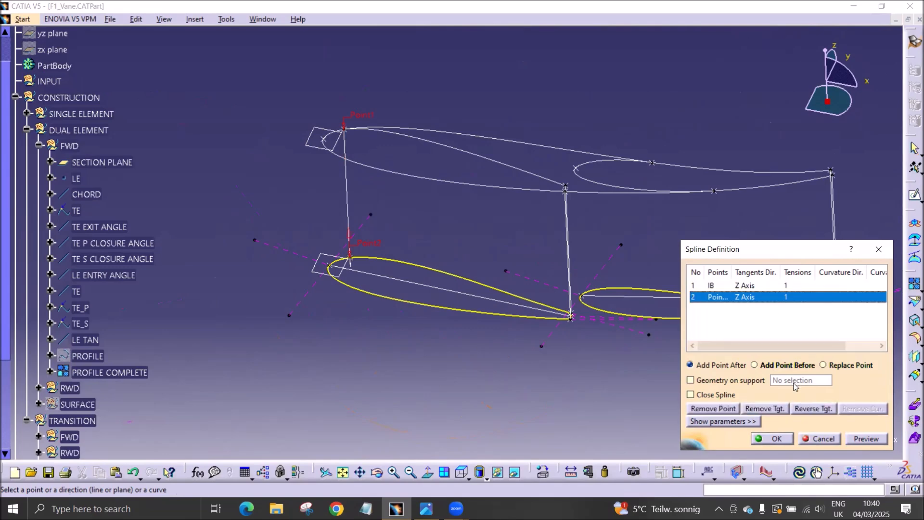
click(772, 438)
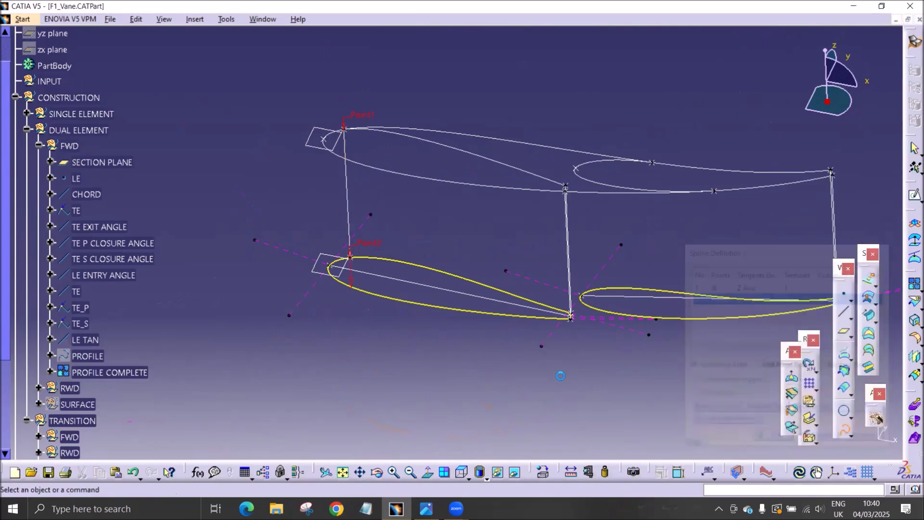
Begin an on-curve point on the RWD element's PROFILE curve, with its LE point as the reference.
middle_drag(497, 364, 529, 334)
middle_drag(459, 287, 182, 283)
scroll(181, 283, down, 5)
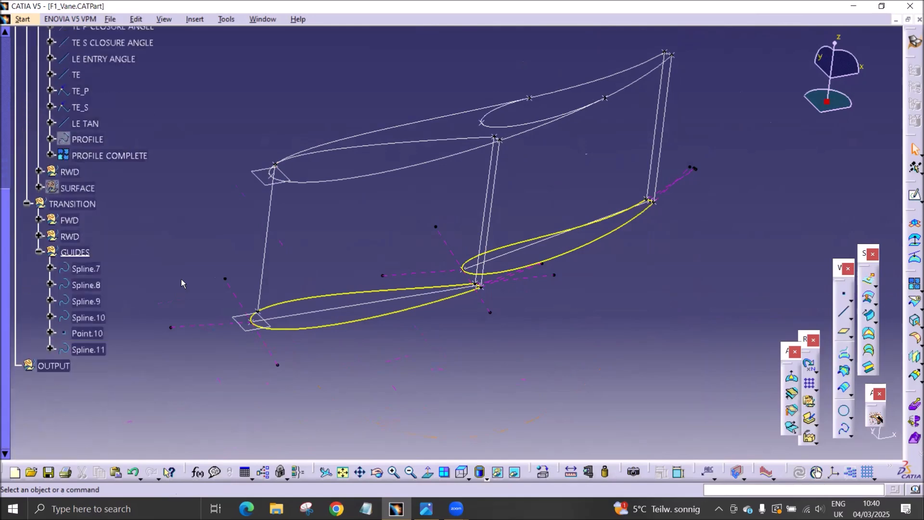
click(843, 294)
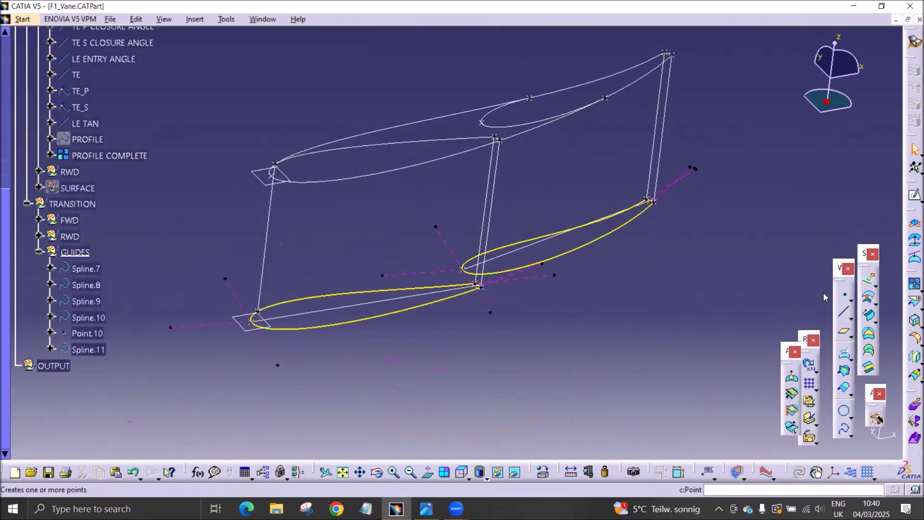
scroll(120, 232, up, 5)
click(40, 189)
click(27, 204)
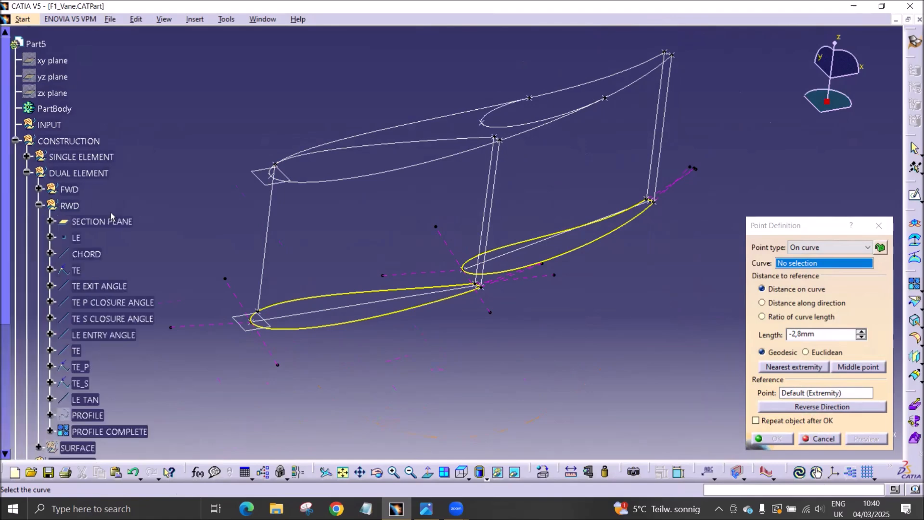
click(87, 414)
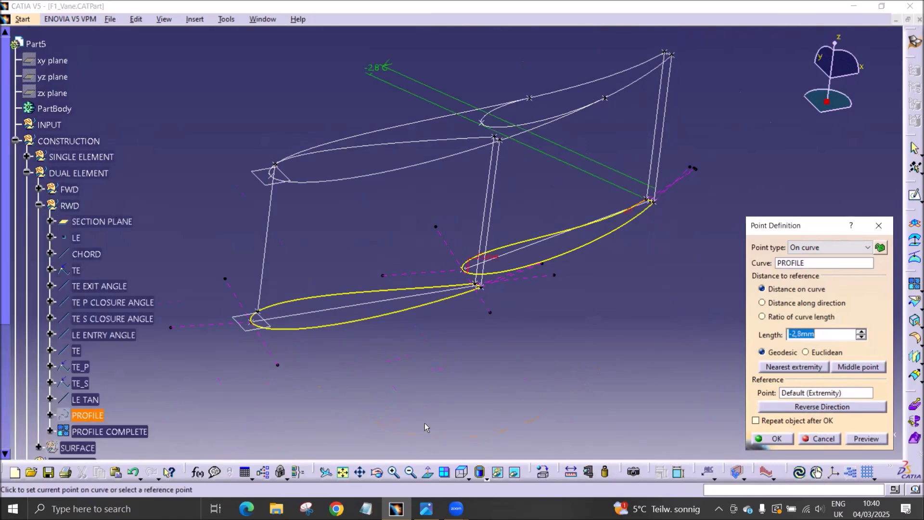
click(815, 392)
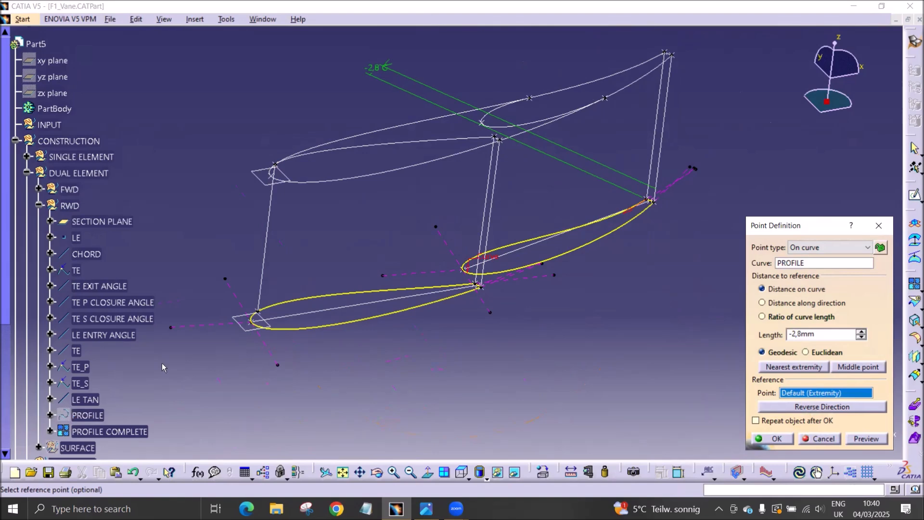
click(77, 242)
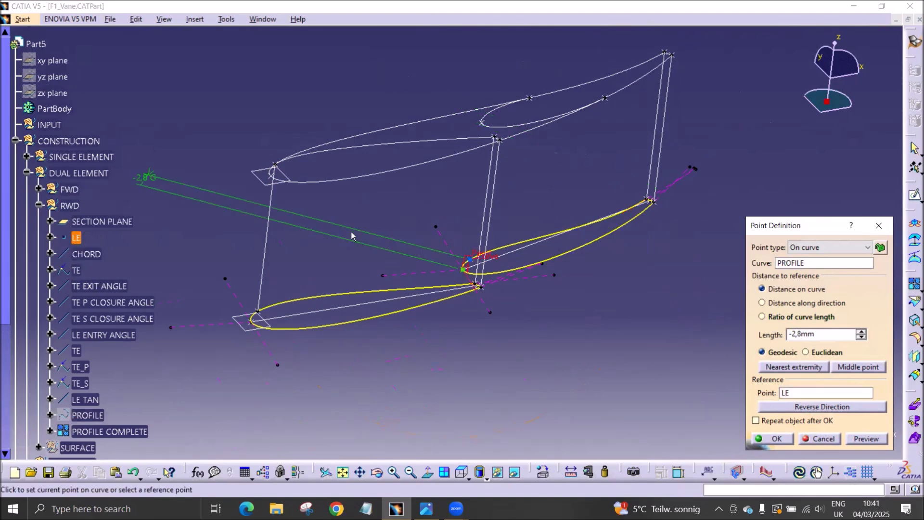
Place the point along the rear profile near the upper contour's tangency point and set its length to -9 mm.
click(552, 258)
middle_drag(518, 290, 445, 387)
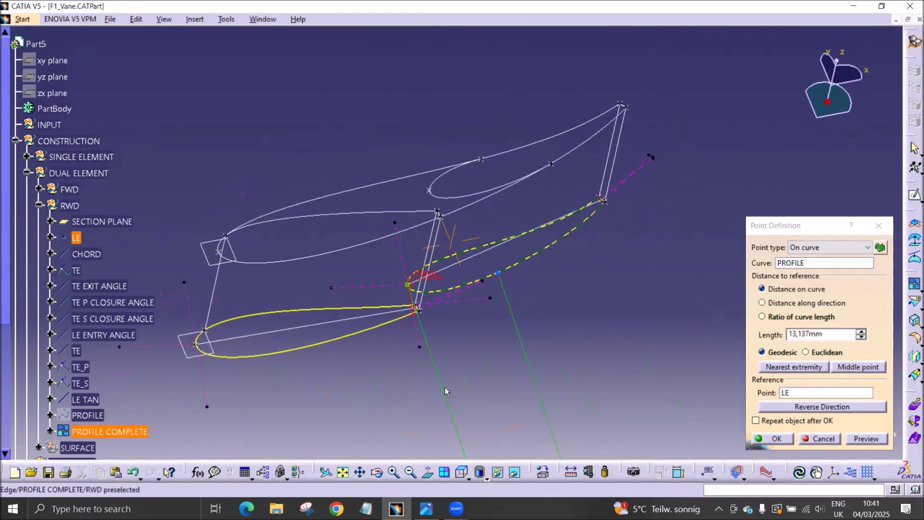
click(462, 473)
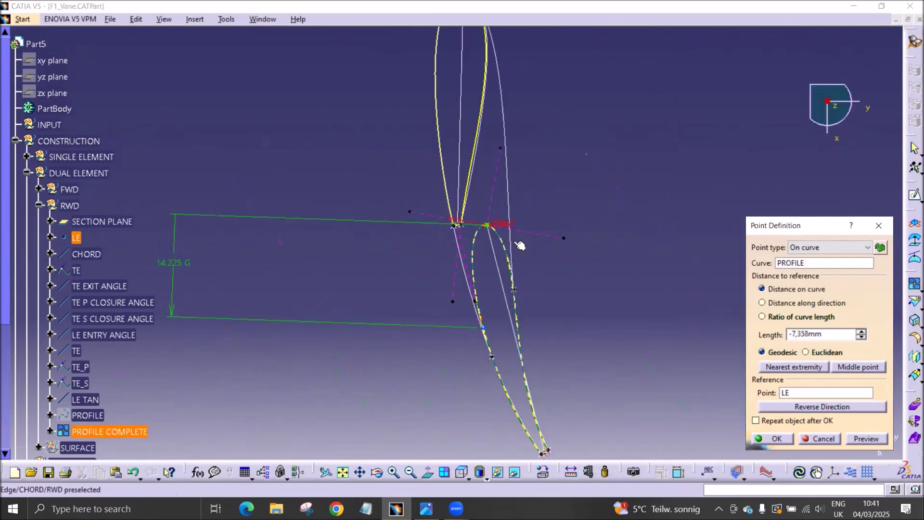
middle_drag(520, 292, 396, 229)
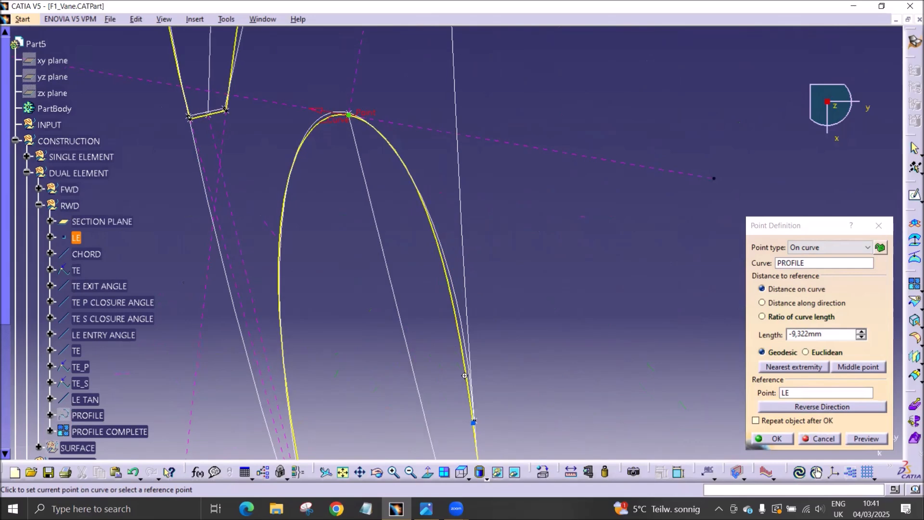
middle_drag(462, 380, 448, 270)
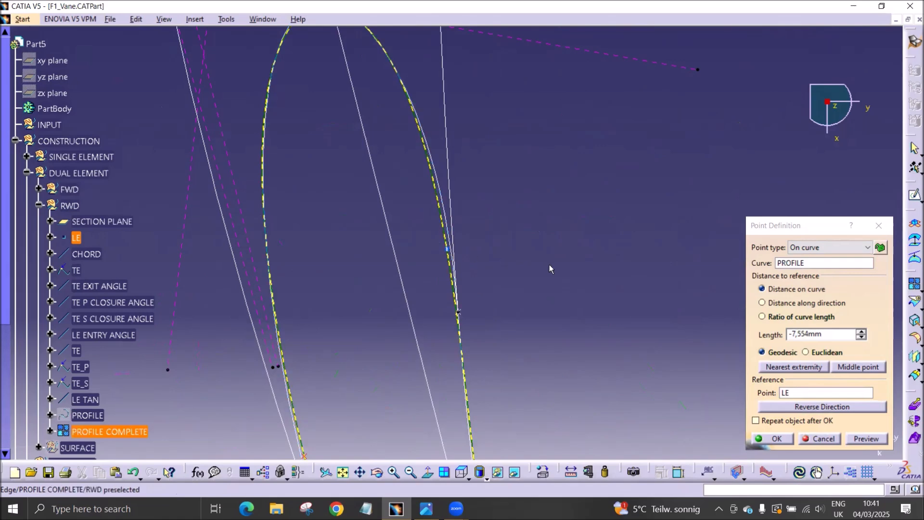
drag(830, 334, 733, 336)
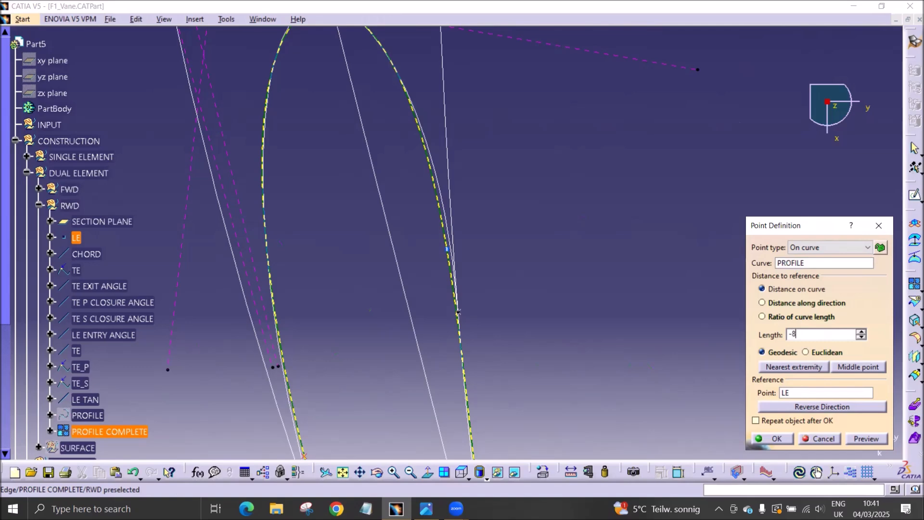
click(813, 333)
key(Down)
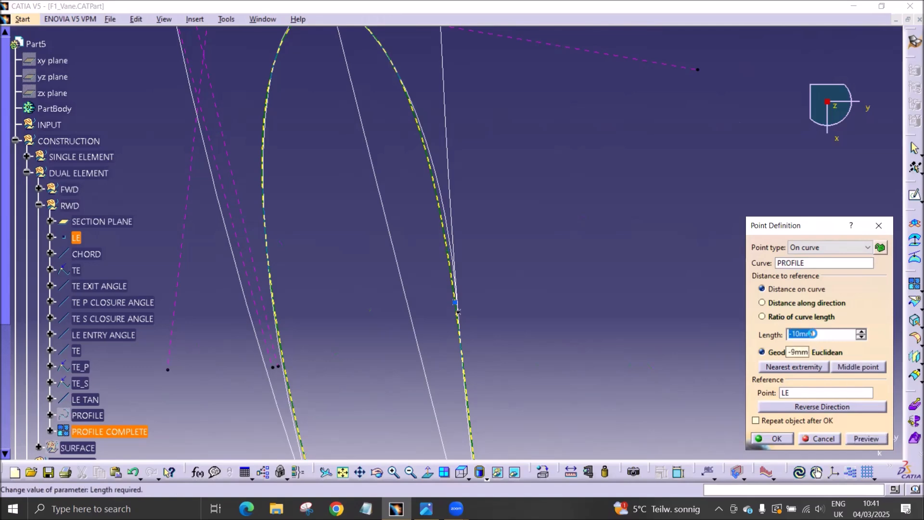
Change the length increment to 0.1 mm, adjust the length to -9.3 mm, and create the point.
right_click(814, 333)
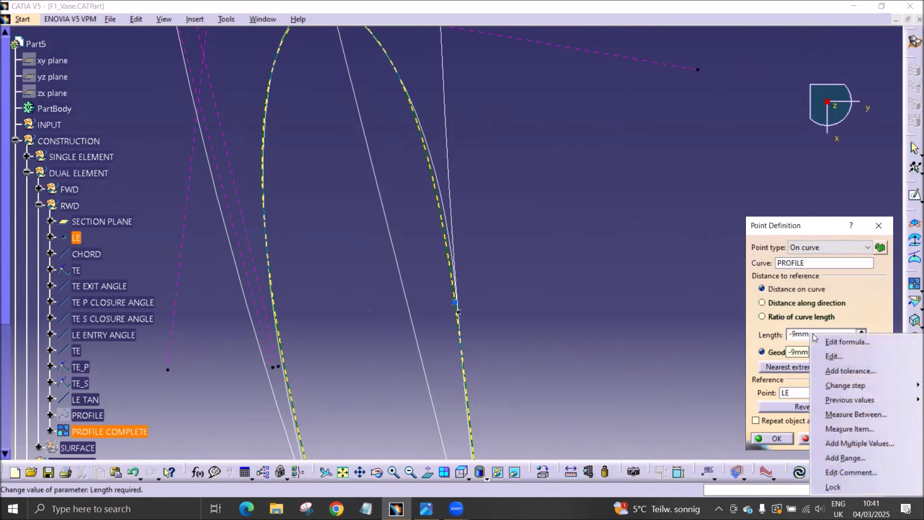
mouse_move(821, 383)
click(794, 400)
text(0.1)
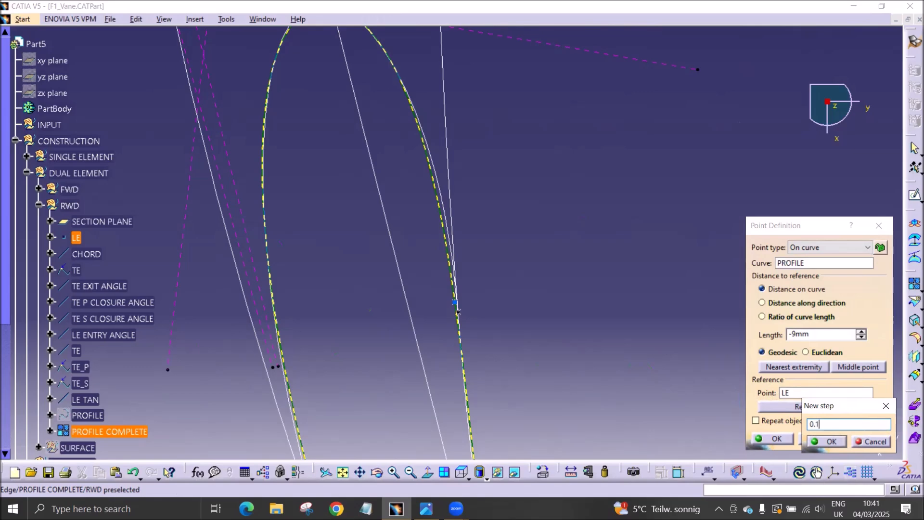
key(Return)
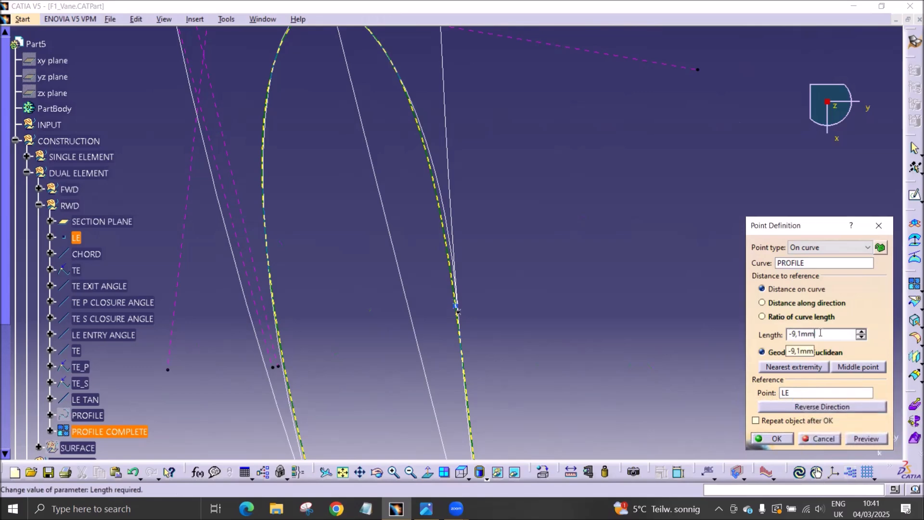
scroll(820, 333, down, 1)
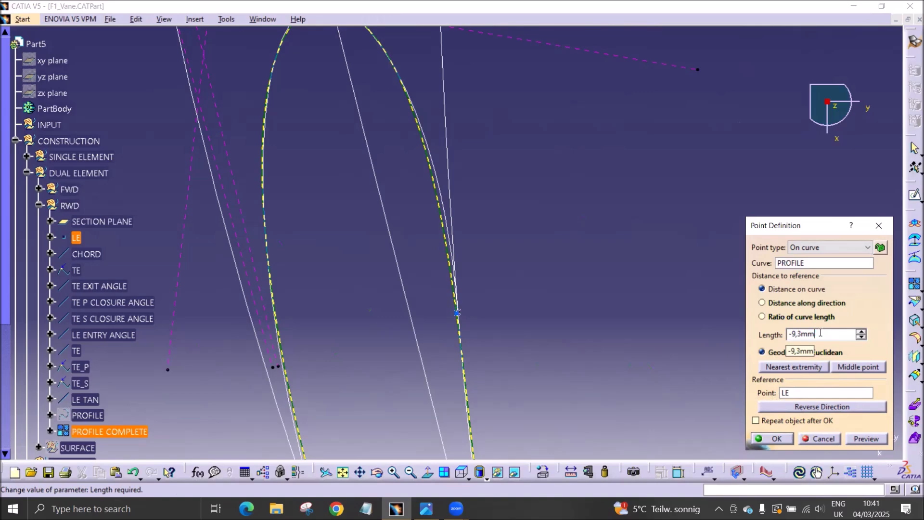
click(774, 438)
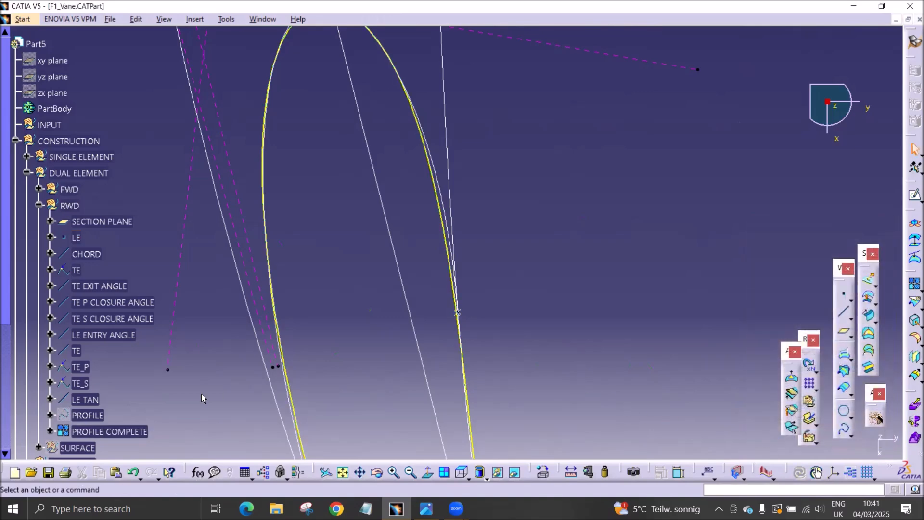
Copy the new rear profile point and paste the duplicate into the GUIDES set.
scroll(156, 372, down, 5)
click(94, 410)
key(ctrl+c)
click(69, 295)
key(ctrl+v)
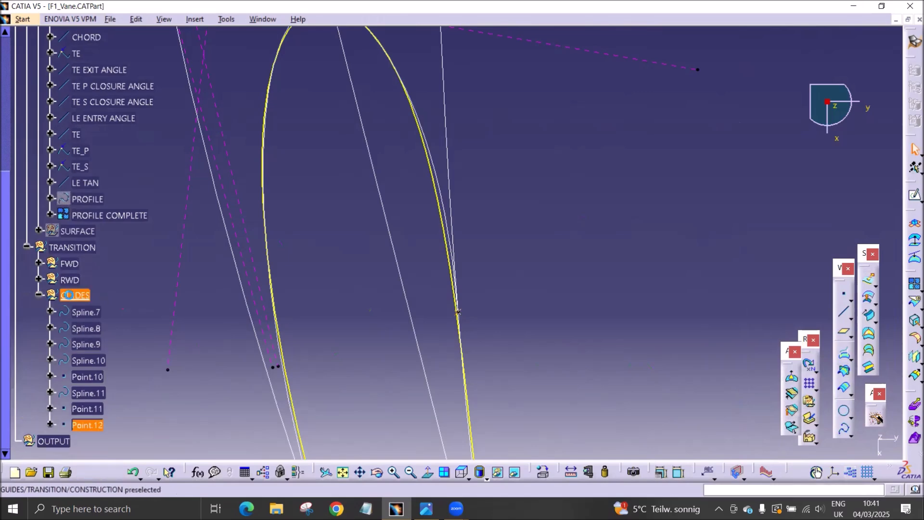
Edit the pasted point: reverse its direction to the opposite side of the profile and set its length to -18.3 mm.
click(93, 424)
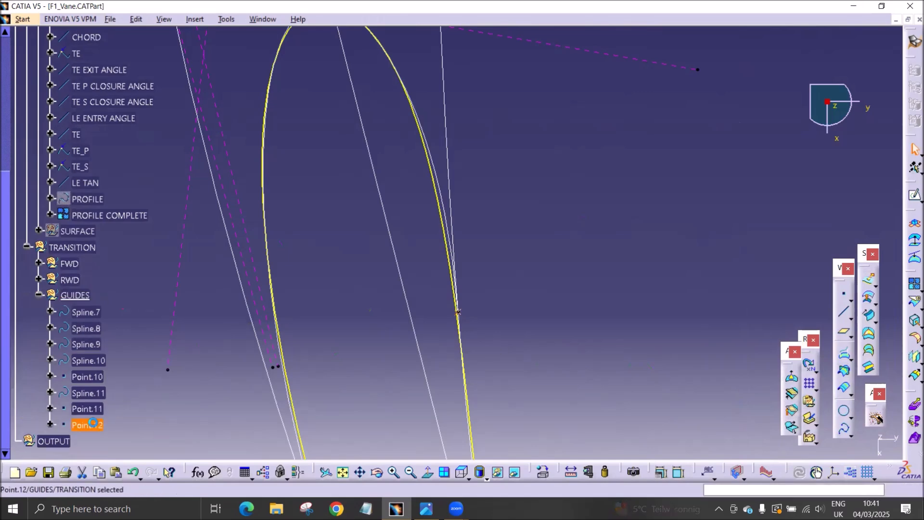
double_click(93, 425)
middle_drag(326, 270, 393, 341)
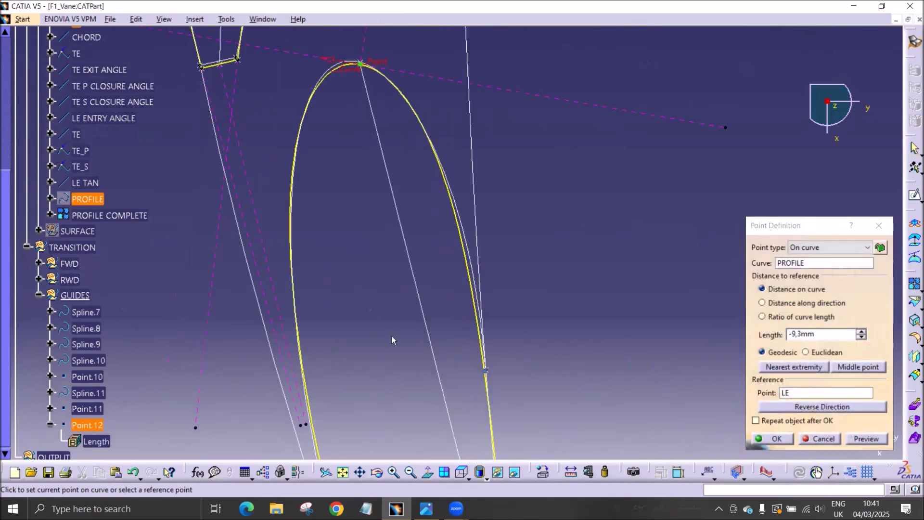
click(844, 408)
middle_drag(406, 402, 449, 303)
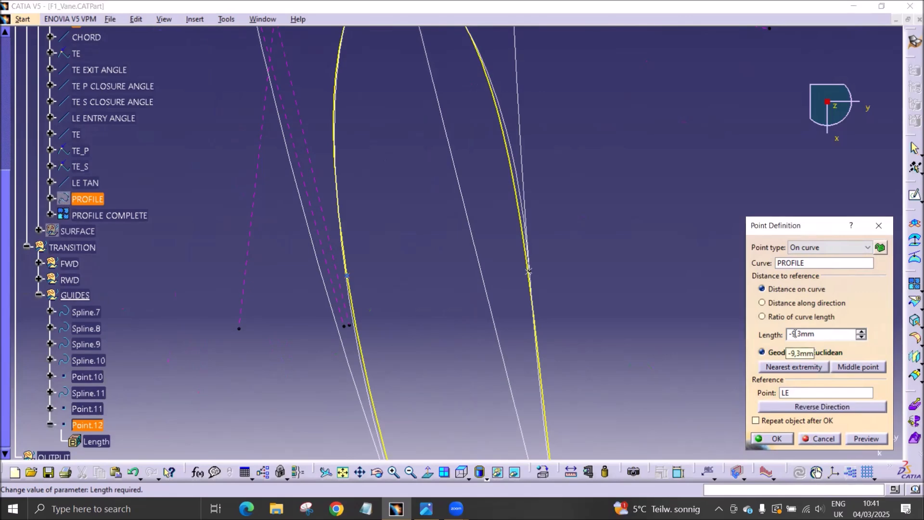
middle_drag(466, 383, 438, 173)
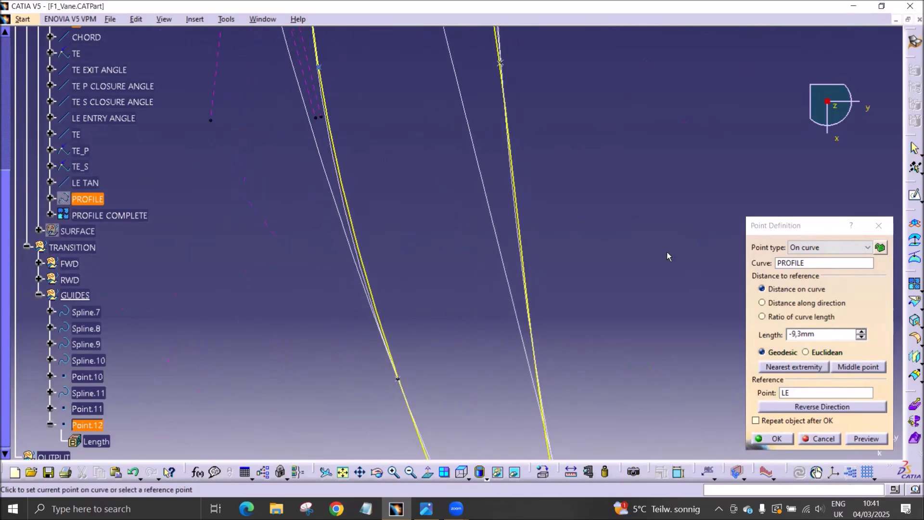
key(BackSpace)
text(18)
click(869, 440)
click(821, 335)
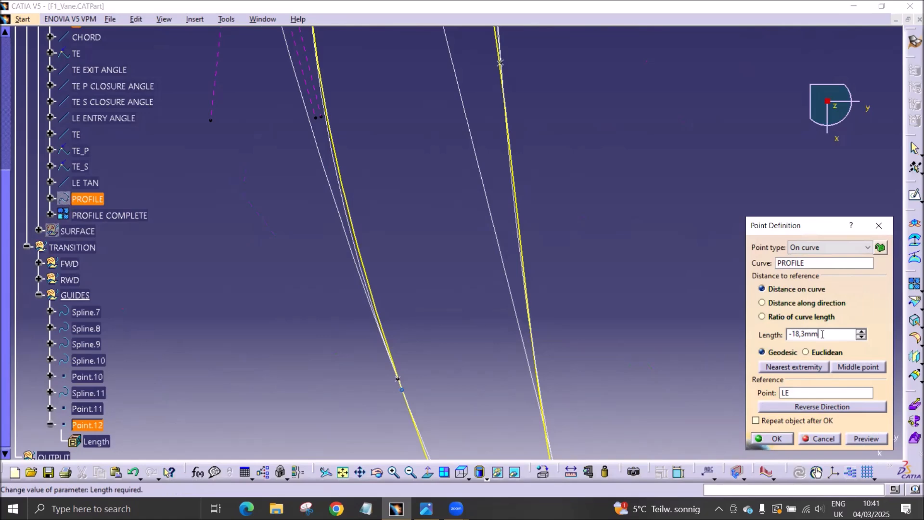
Change the copied point's length increment to 0.1 mm, adjust its length to -18 mm, and confirm the point.
key(Up)
right_click(823, 335)
mouse_move(859, 231)
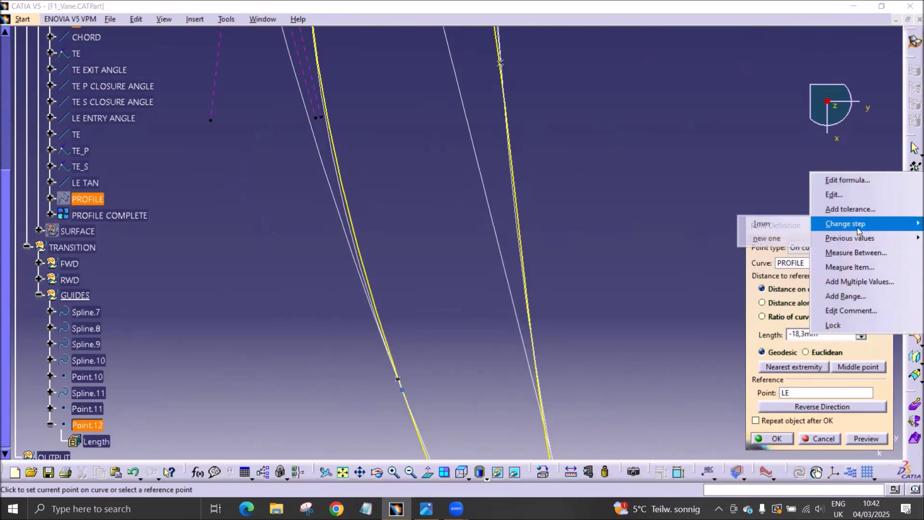
click(766, 238)
text(0,1)
key(Return)
click(824, 331)
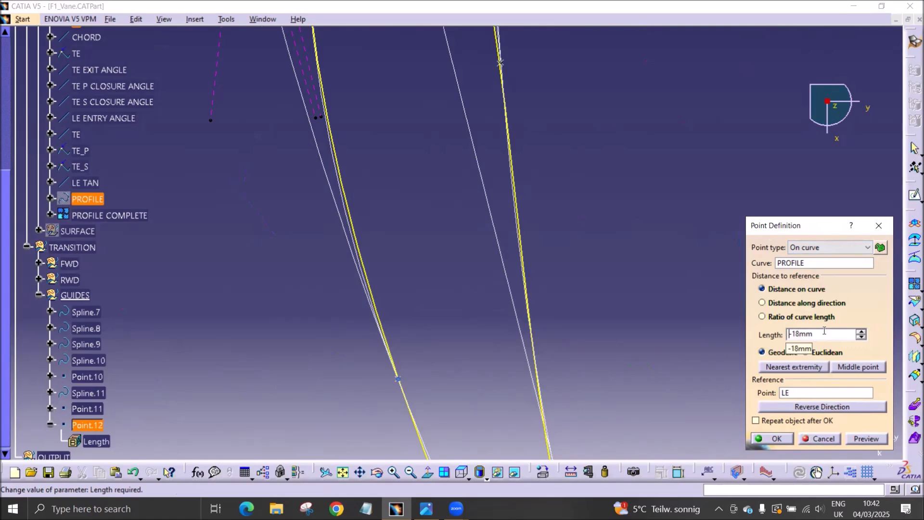
click(773, 439)
Start a spline from the upper IB point of the RWD set to Point.11 on the lower rear profile.
middle_drag(589, 320, 612, 448)
middle_drag(423, 450, 431, 374)
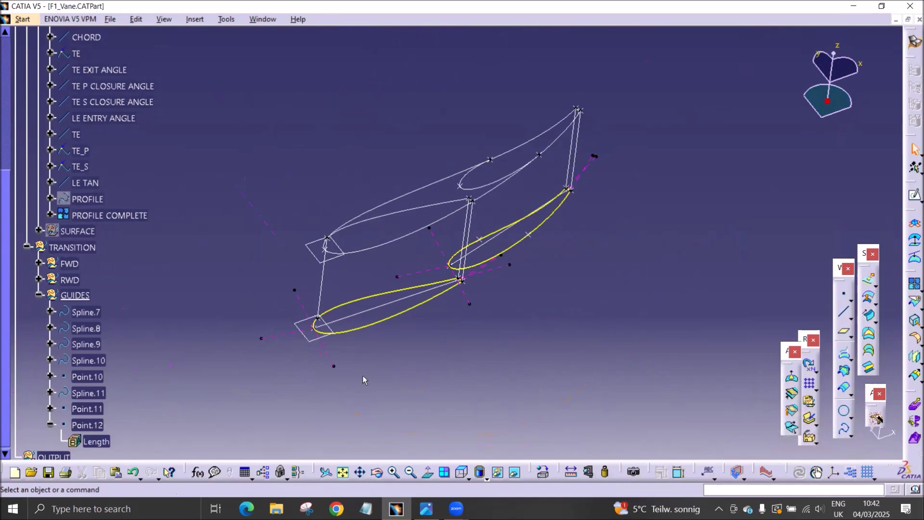
click(844, 429)
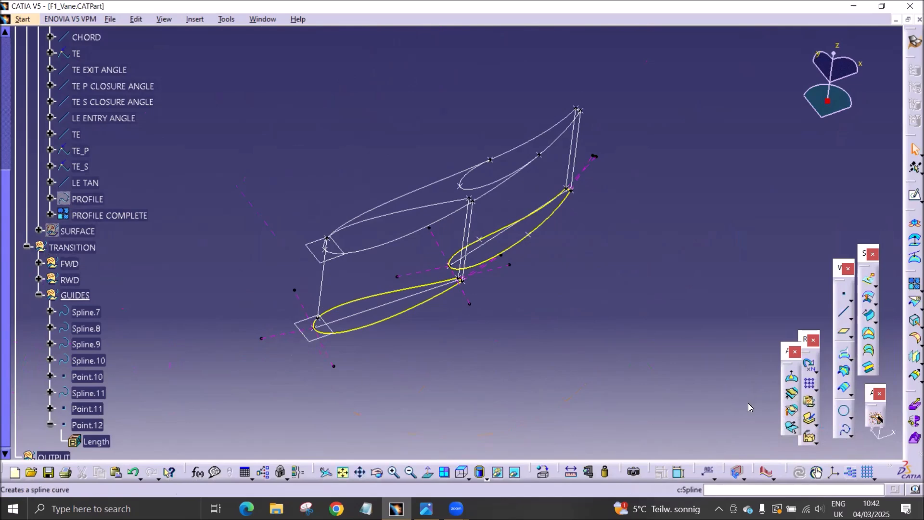
middle_drag(536, 371, 498, 317)
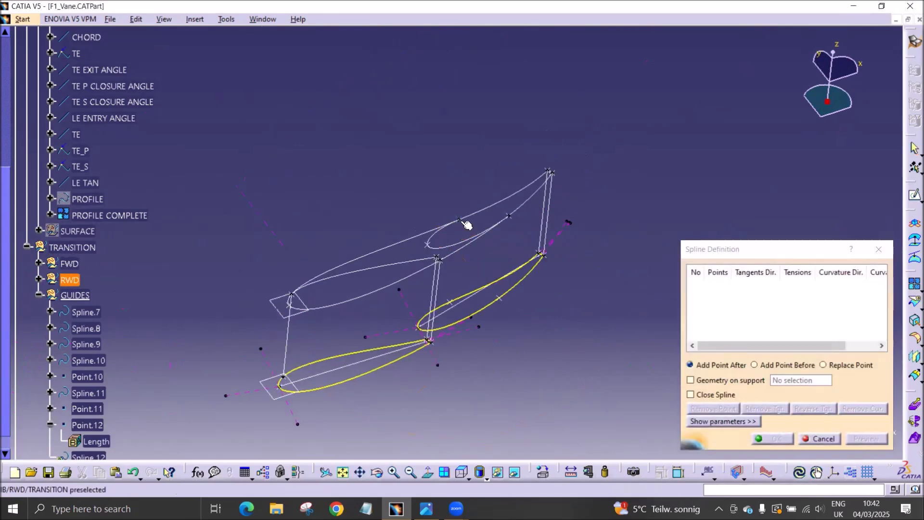
click(459, 221)
click(450, 303)
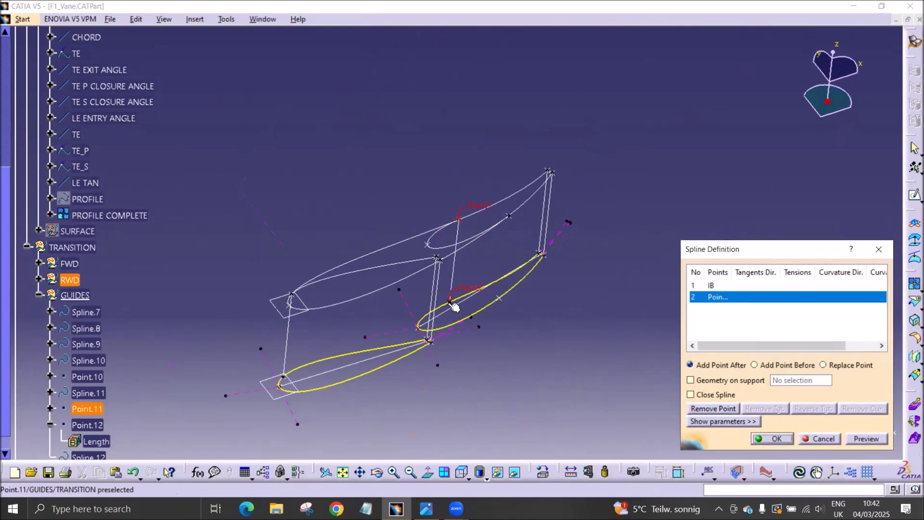
Set Z Axis tangents at both spline points, reverse the tangent at the lower point, and create the spline.
right_click(744, 284)
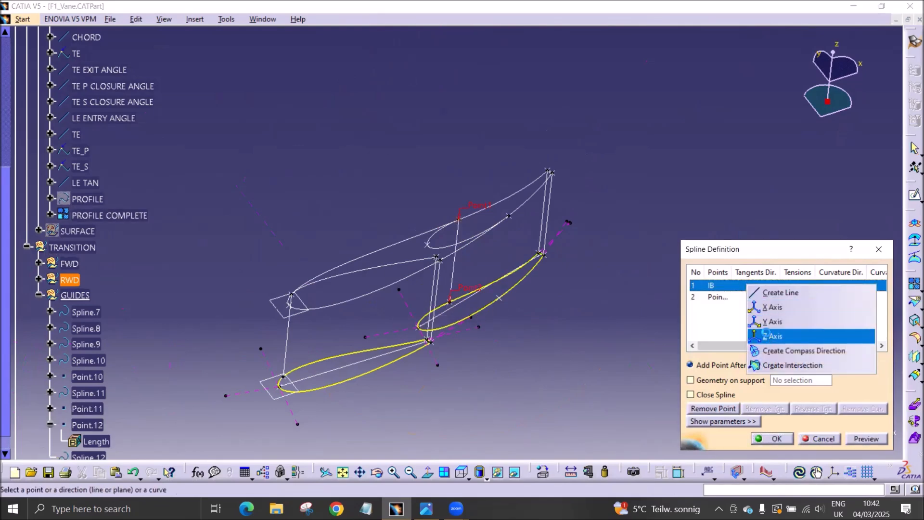
click(767, 333)
click(753, 299)
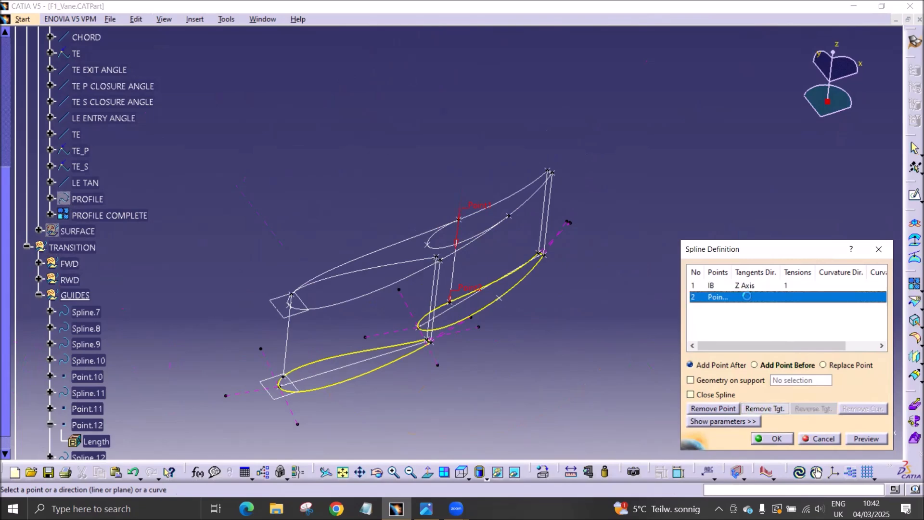
right_click(752, 299)
click(770, 348)
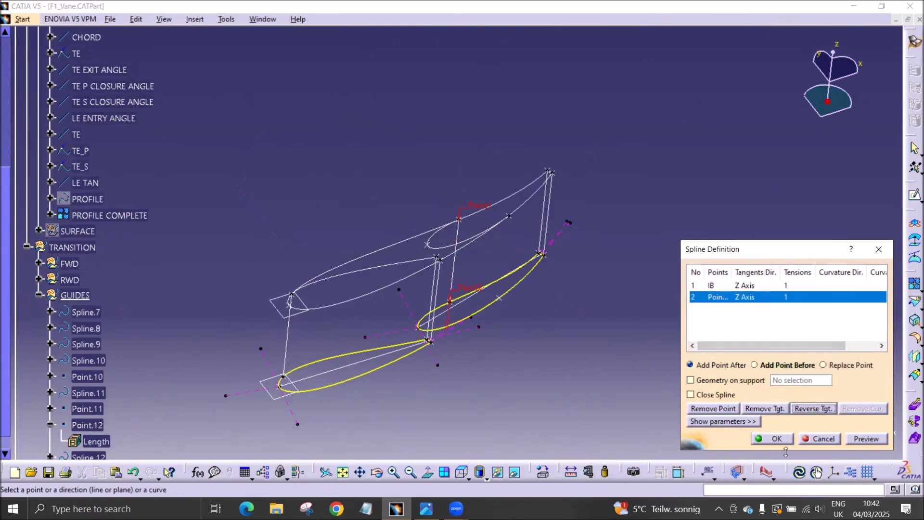
click(774, 440)
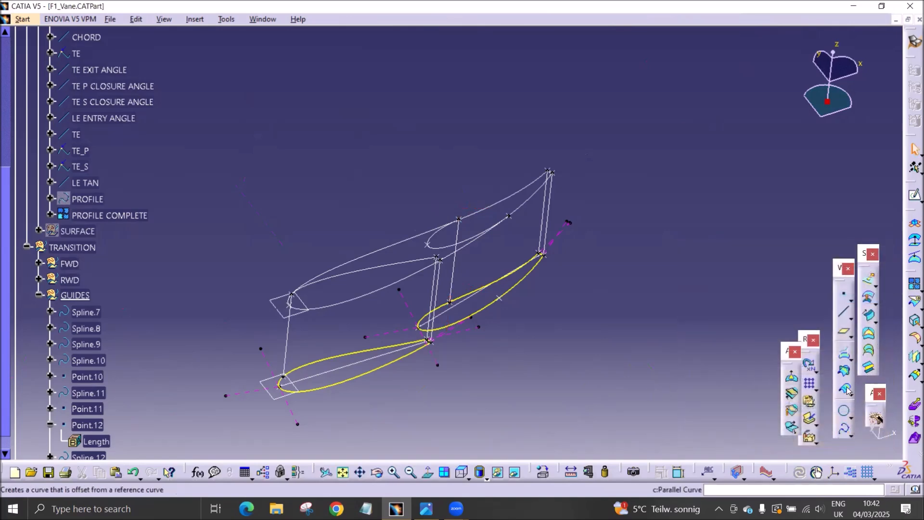
Define another spline from the upper RWD OB point to Point.12 on the lower rear profile, with Z Axis tangents at both points.
click(844, 428)
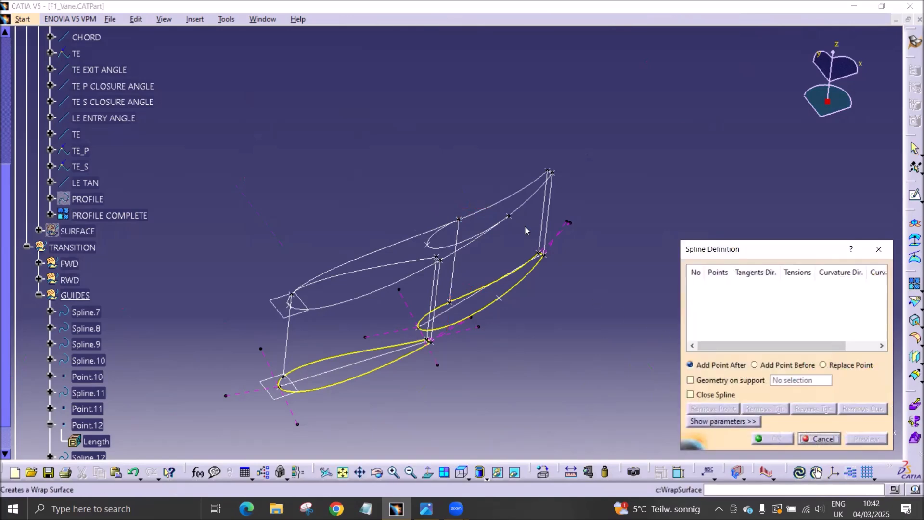
click(509, 216)
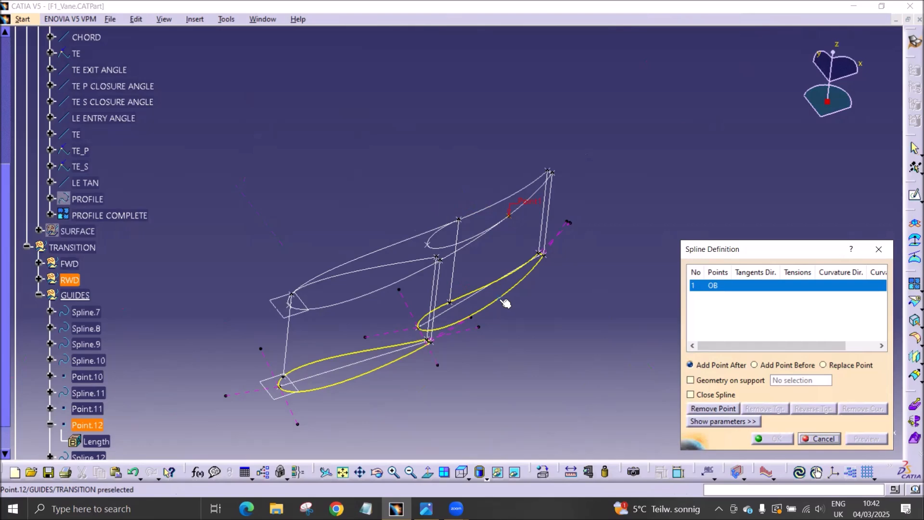
click(500, 297)
click(755, 286)
right_click(754, 286)
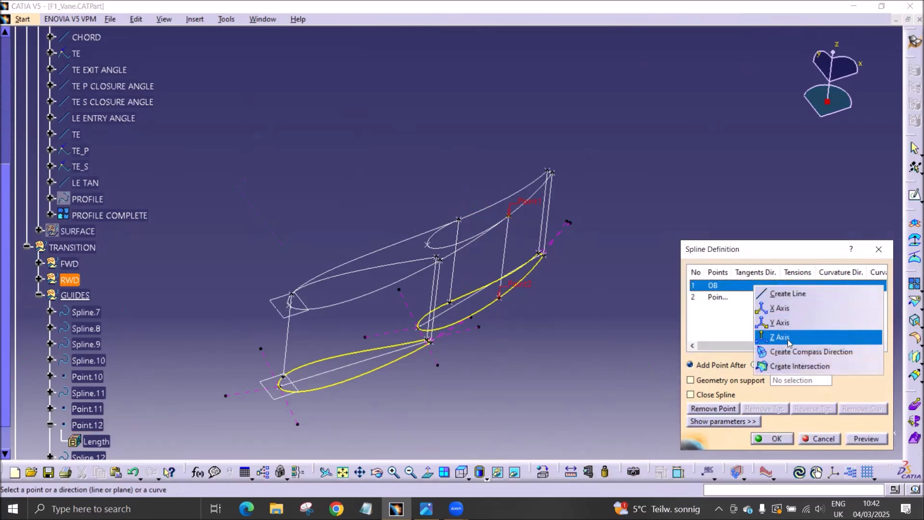
click(770, 337)
click(754, 299)
right_click(753, 299)
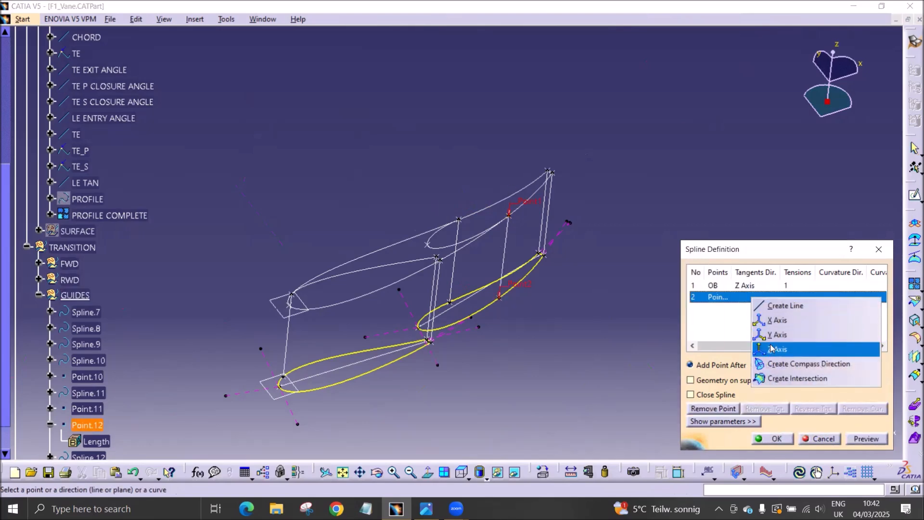
click(772, 349)
Reverse the tangent directions at both points of the OB spline and create it.
click(743, 285)
click(813, 408)
click(740, 298)
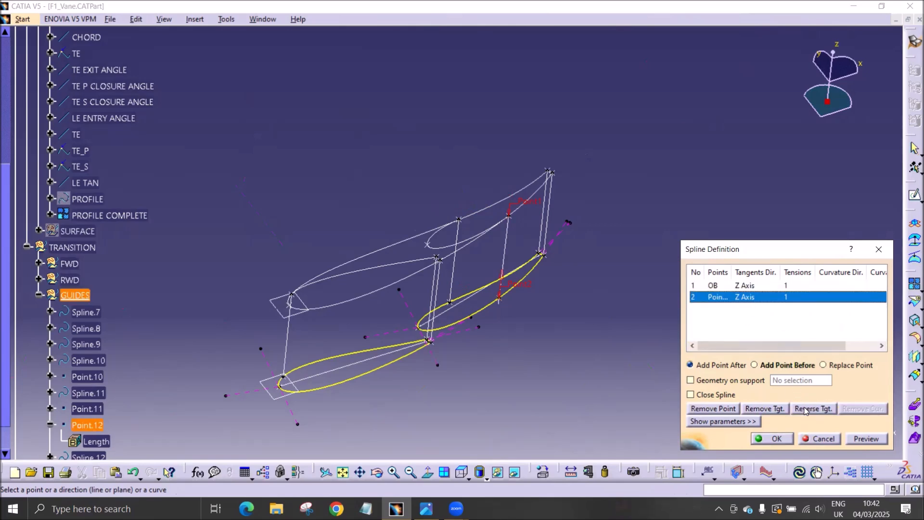
click(772, 438)
Hide the PROFILE COMPLETE join of the lower forward element and show its PROFILE curve instead.
middle_drag(482, 308, 354, 352)
middle_drag(334, 320, 419, 295)
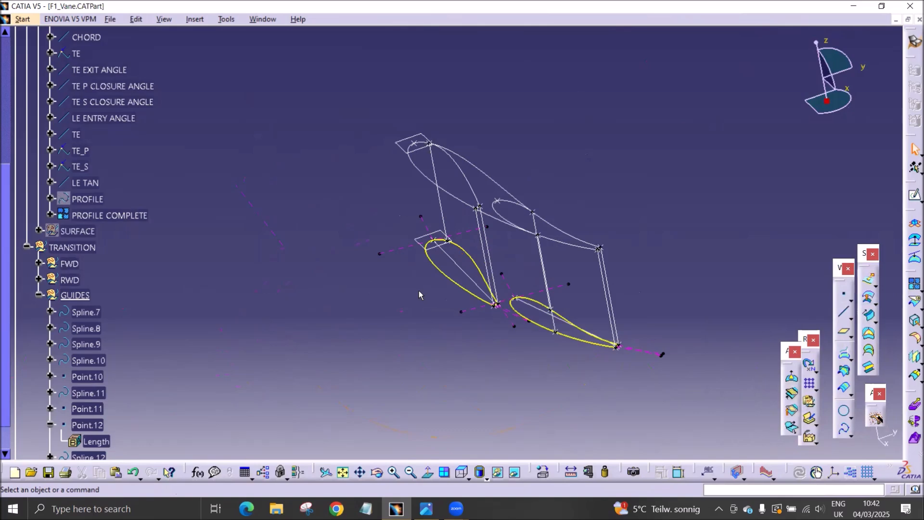
middle_drag(341, 323, 316, 355)
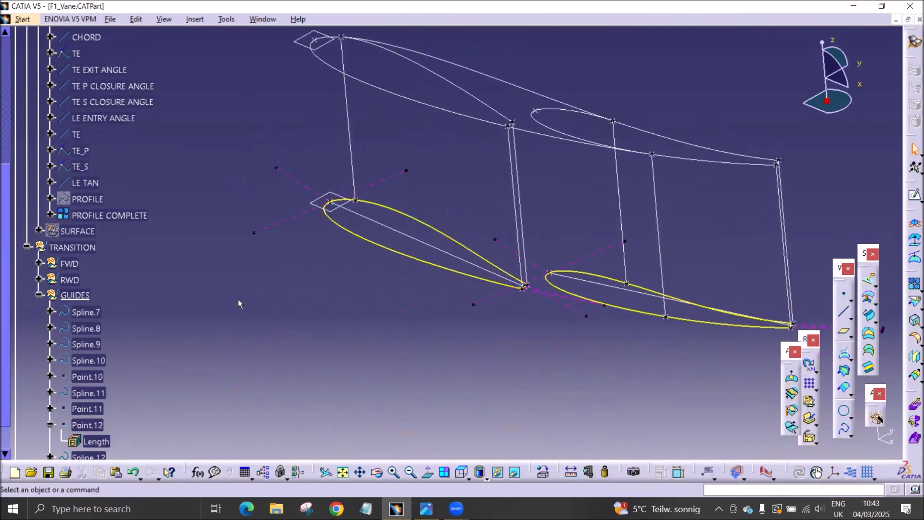
right_click(363, 240)
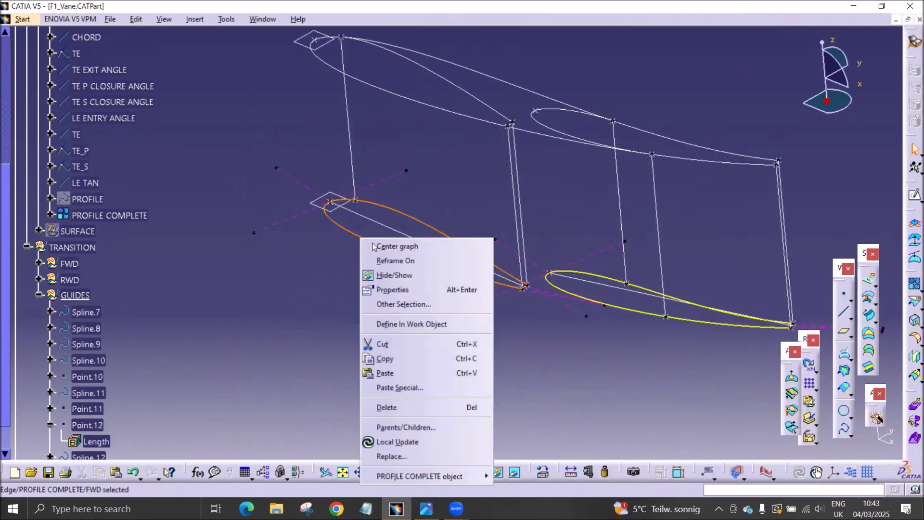
click(381, 246)
right_click(127, 243)
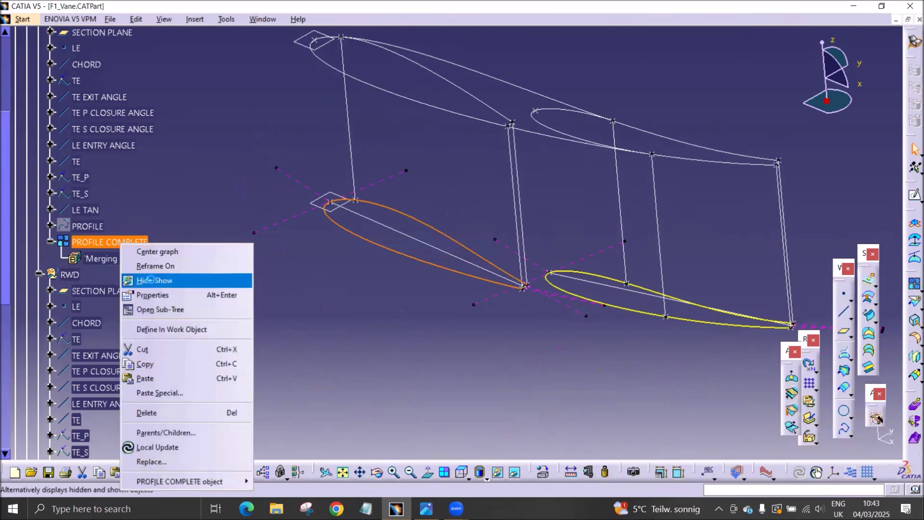
click(154, 283)
right_click(96, 226)
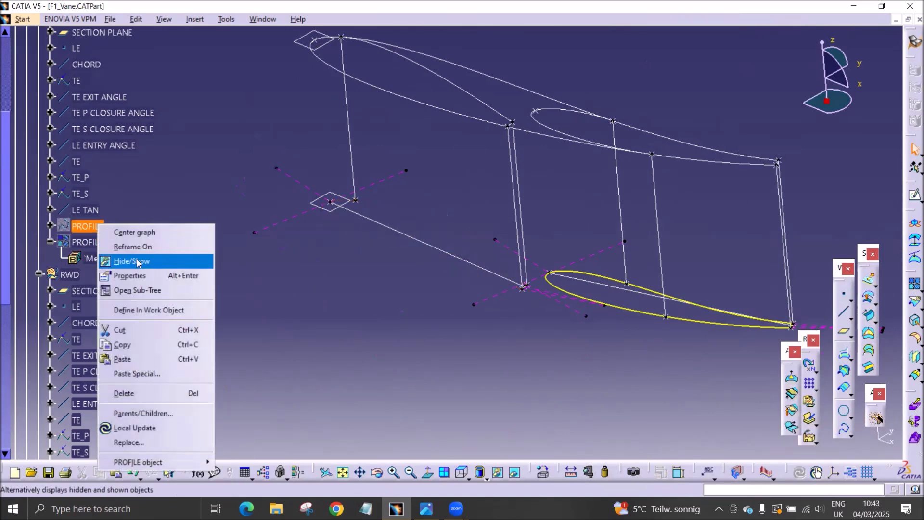
click(140, 260)
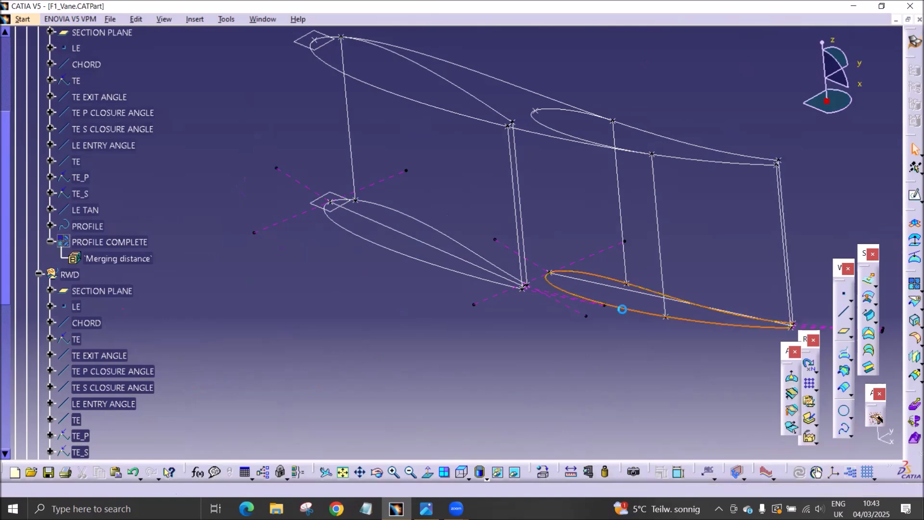
Hide the PROFILE COMPLETE join of the lower rear element and show its PROFILE curve instead.
right_click(629, 312)
click(660, 70)
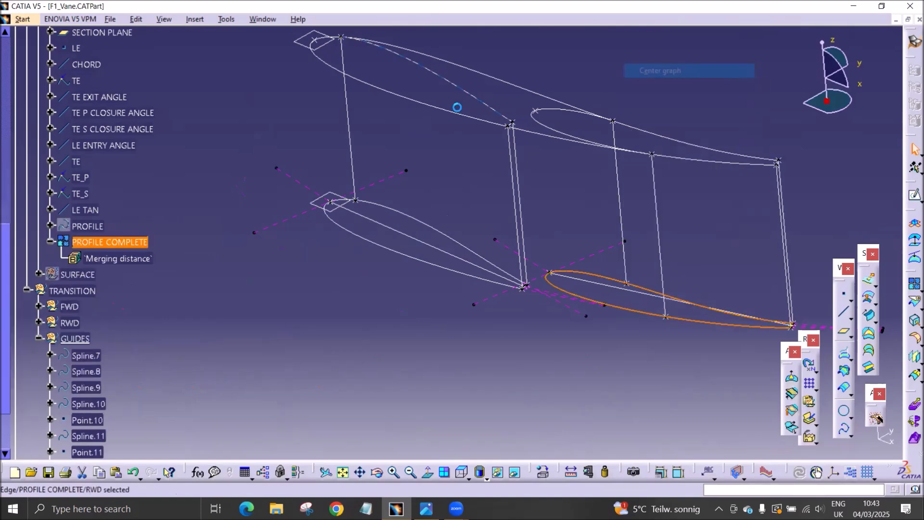
right_click(84, 247)
click(115, 277)
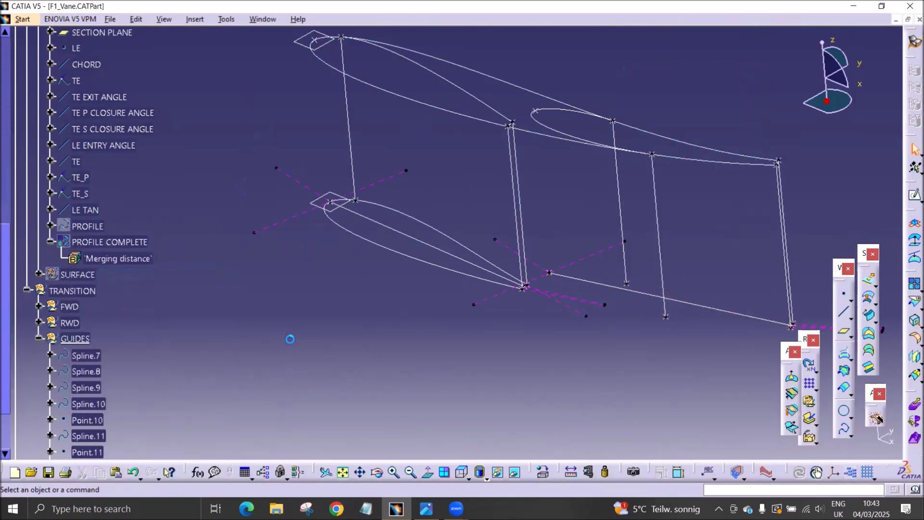
right_click(104, 240)
click(131, 267)
Collapse the GUIDES set, expand the FWD set under TRANSITION, and define FWD as the work object.
middle_drag(473, 321, 362, 269)
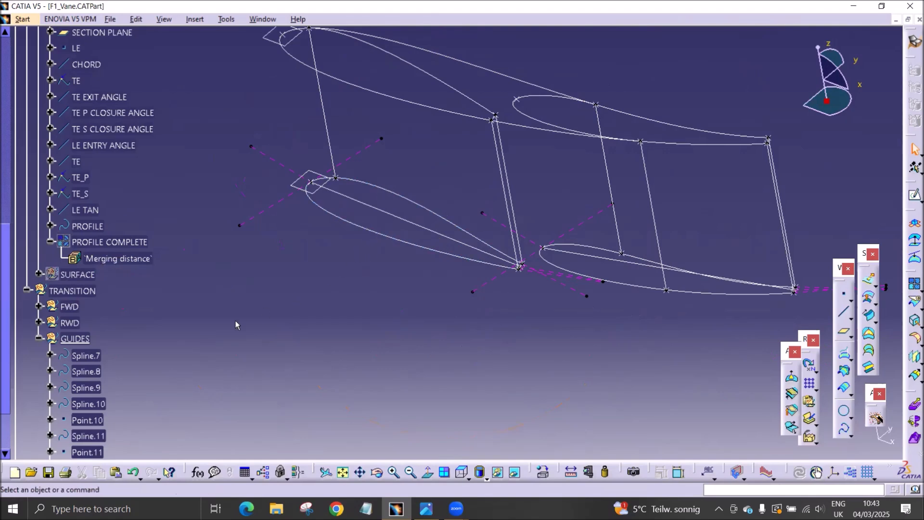
scroll(217, 304, down, 4)
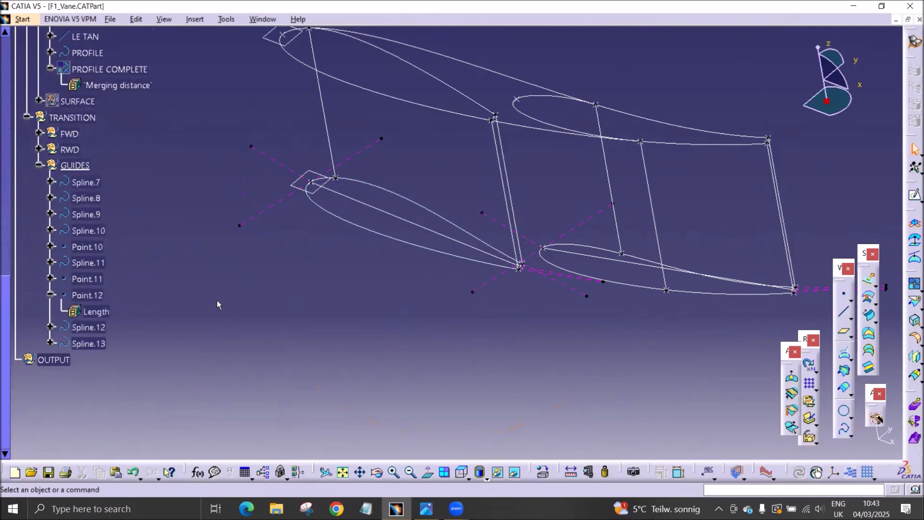
click(49, 295)
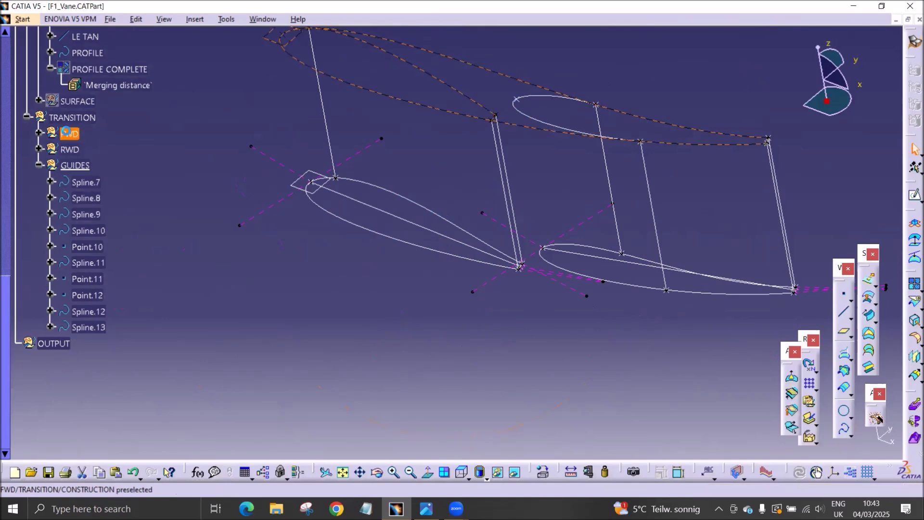
click(69, 150)
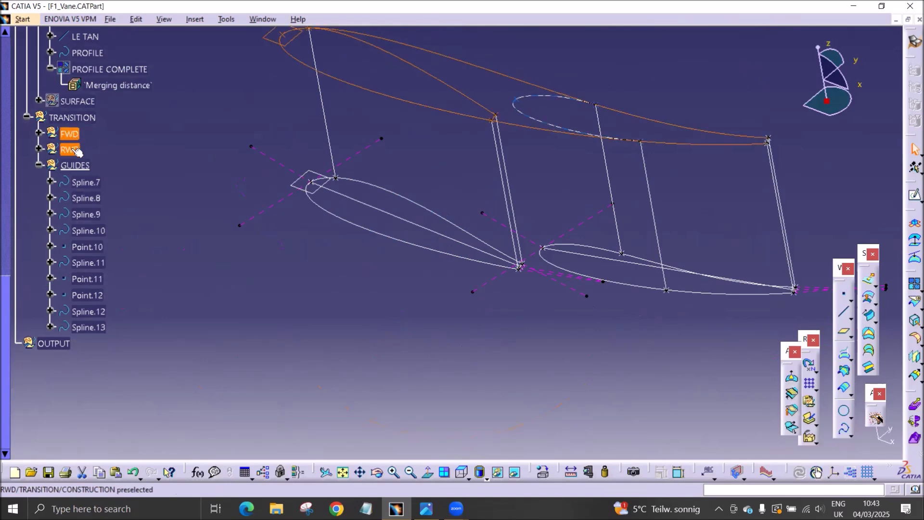
click(142, 148)
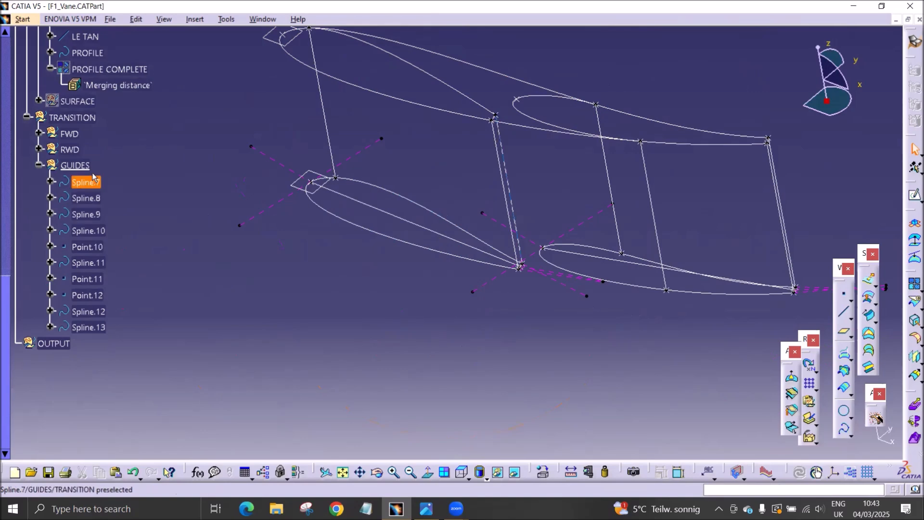
click(39, 166)
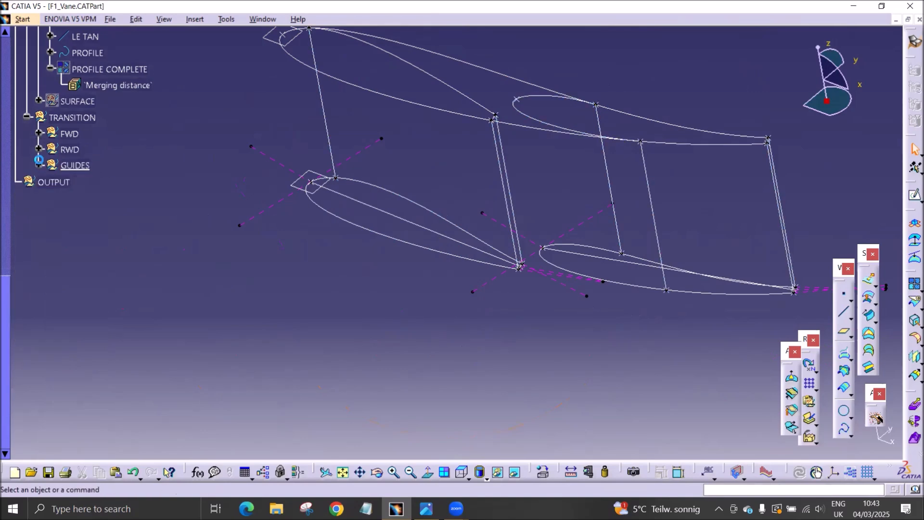
click(39, 134)
right_click(68, 134)
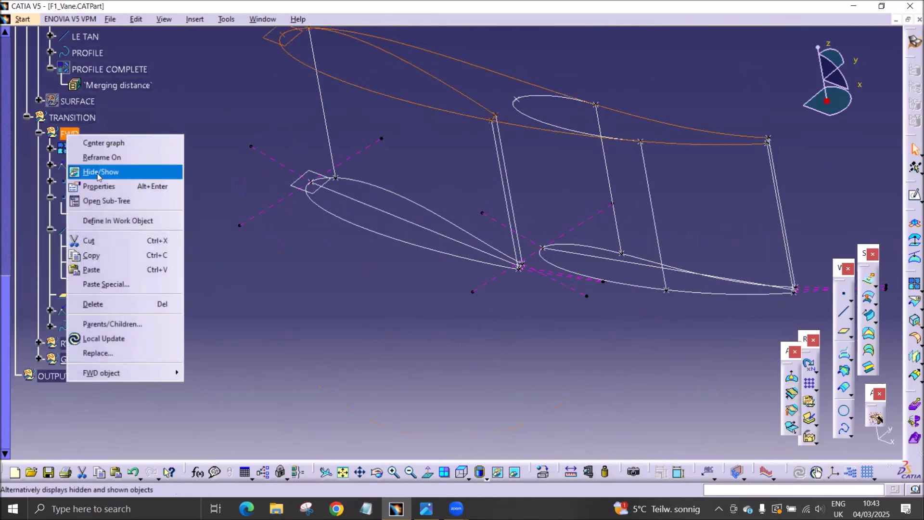
click(115, 221)
click(295, 309)
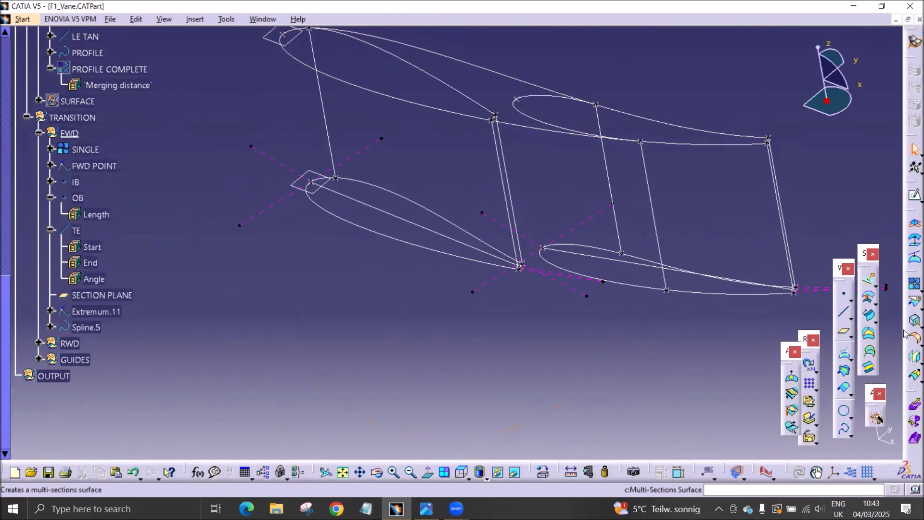
Split the lower forward PROFILE curve with Point.10 as the cutting element.
click(911, 309)
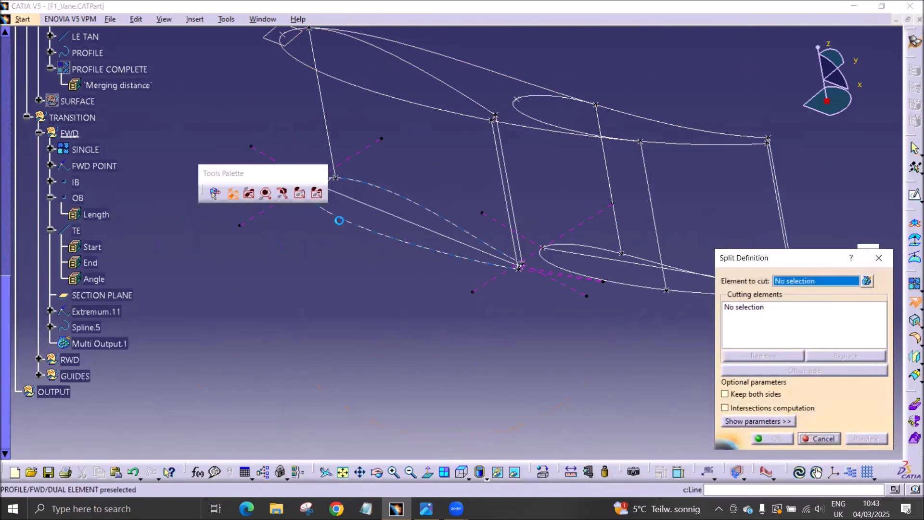
click(351, 219)
middle_drag(332, 251, 375, 286)
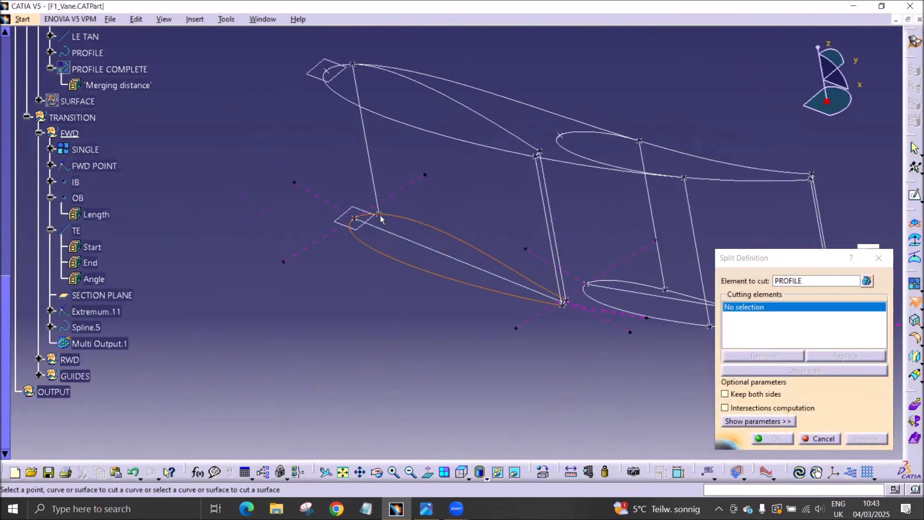
click(378, 213)
click(766, 440)
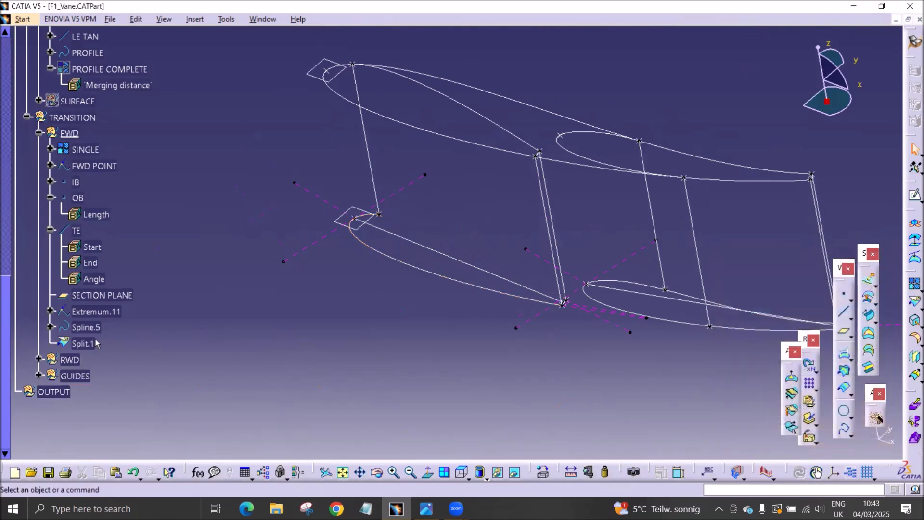
Duplicate the profile split within the FWD set and switch the copy to keep the other side of Point.10.
click(94, 343)
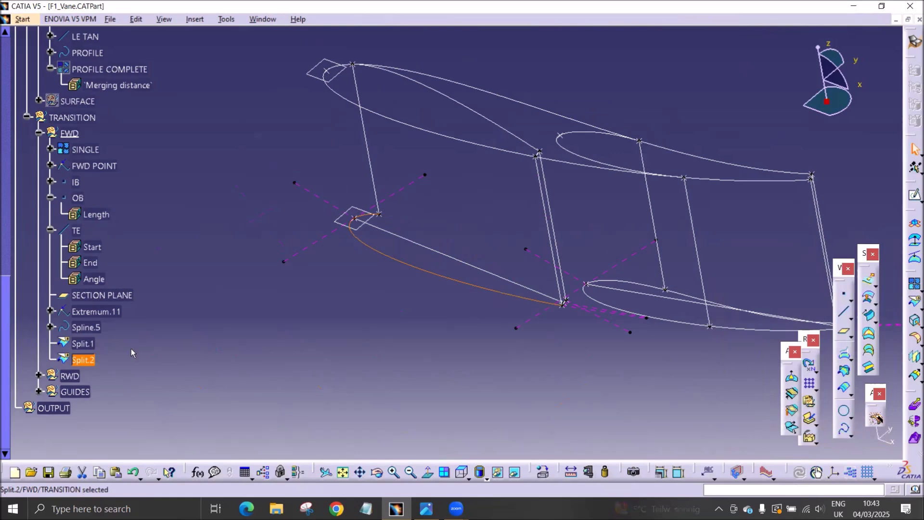
click(795, 375)
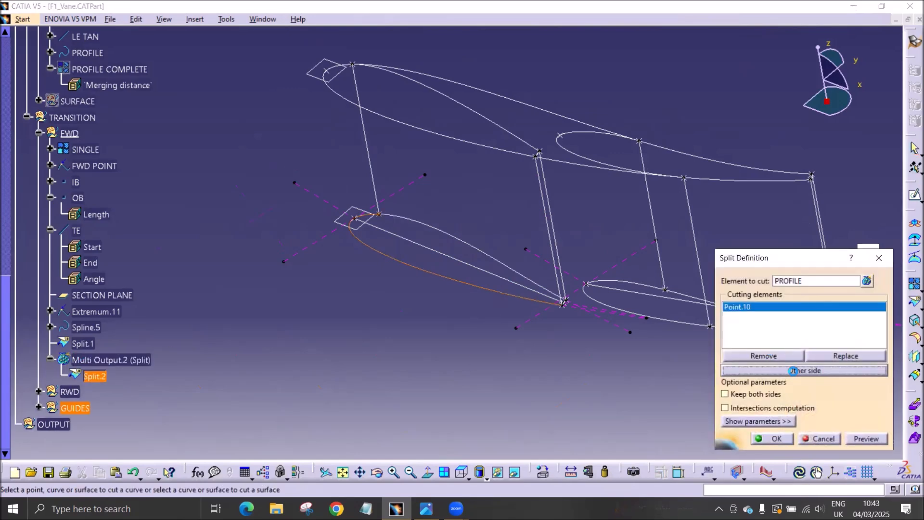
click(775, 438)
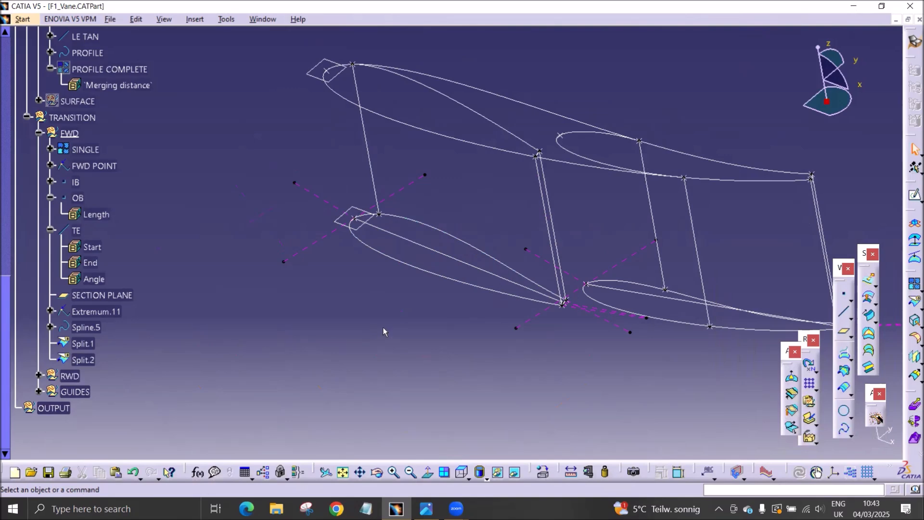
Collapse the FWD set, expand the RWD set under TRANSITION, and define RWD as the work object.
middle_drag(383, 327, 268, 263)
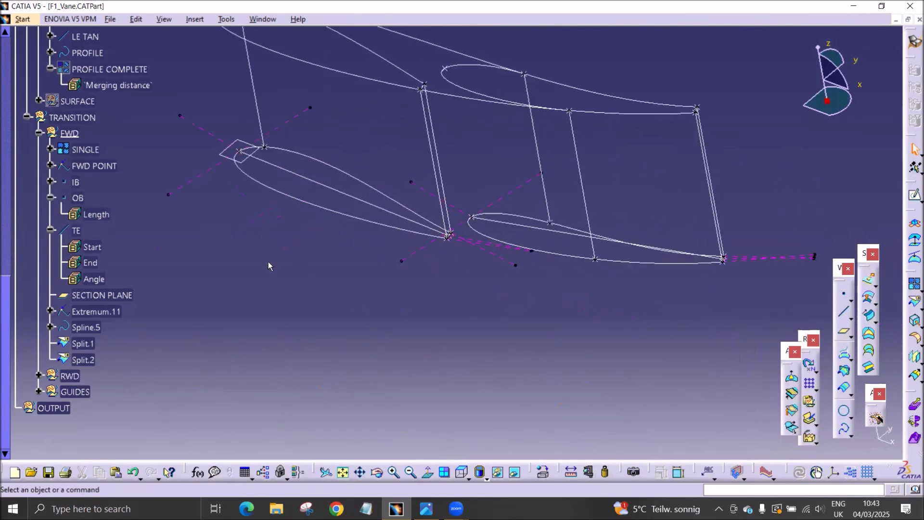
click(39, 133)
click(39, 150)
right_click(68, 150)
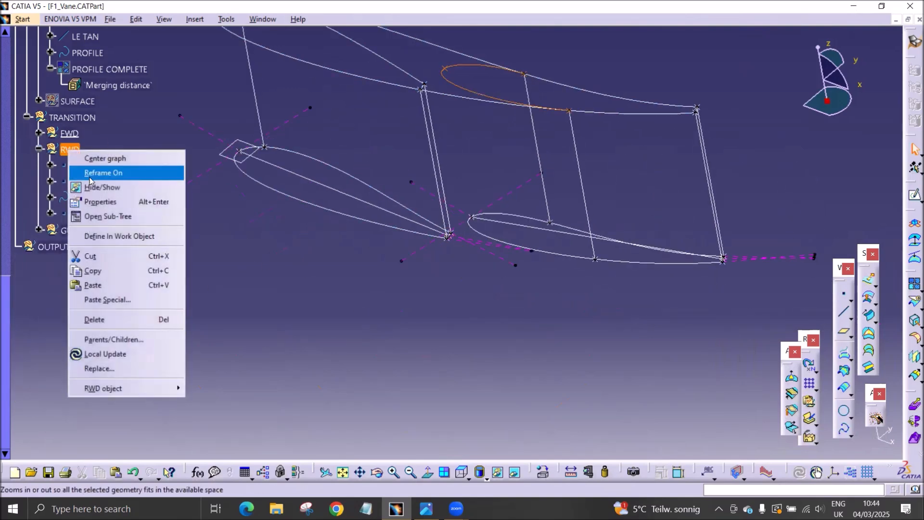
click(108, 237)
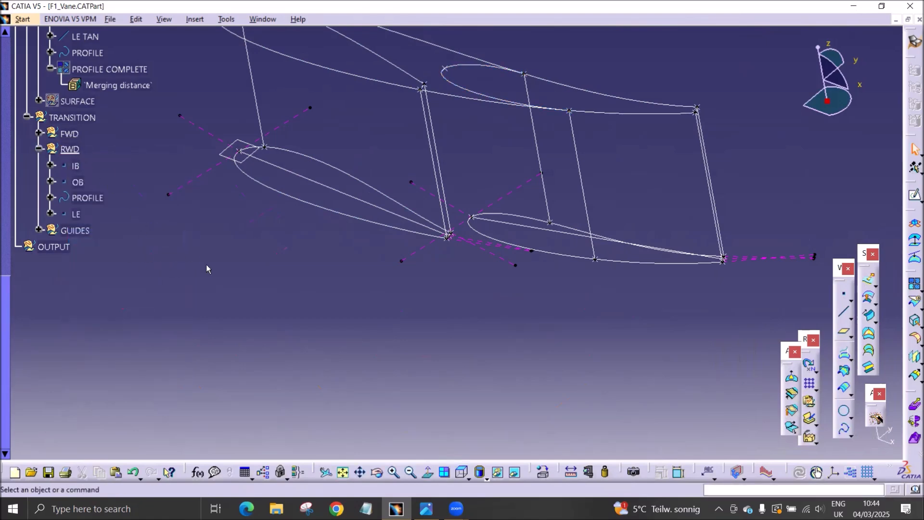
Split the lower rear element's PROFILE curve with Point.12 and Point.11, keeping the leading-edge portion between them.
click(843, 428)
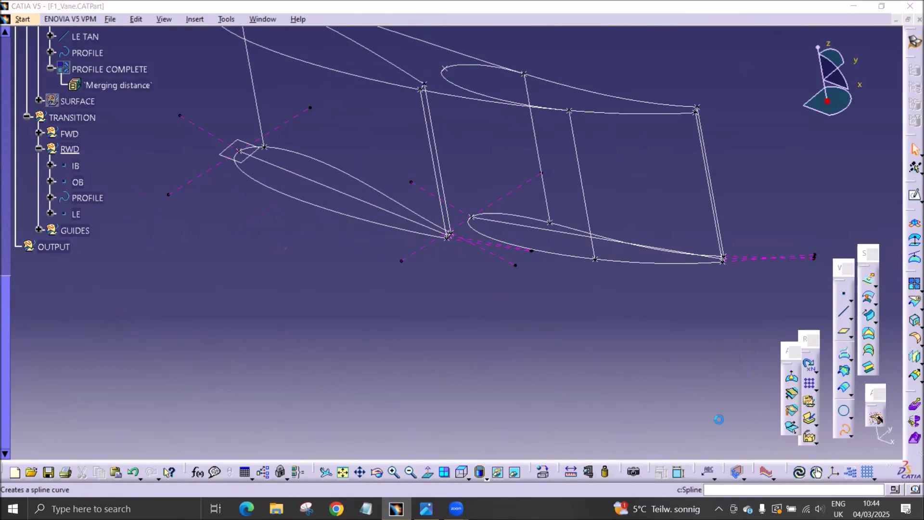
click(829, 436)
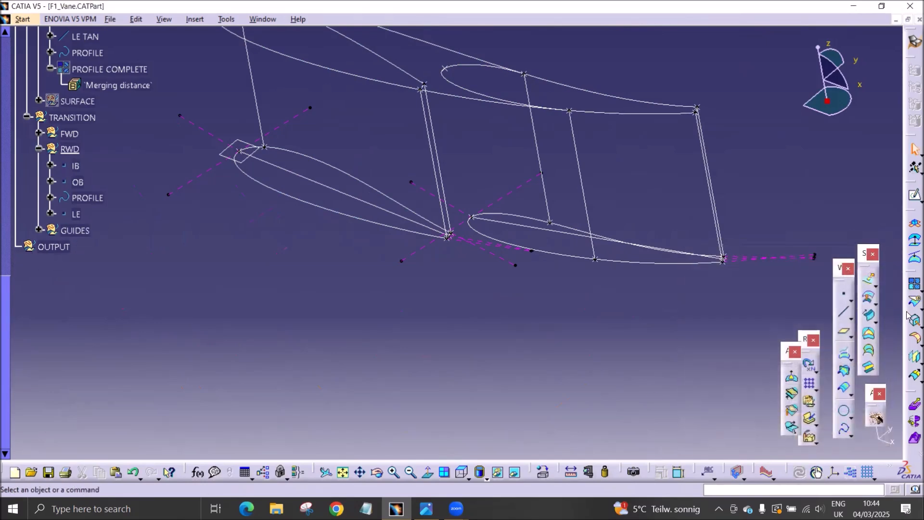
click(913, 303)
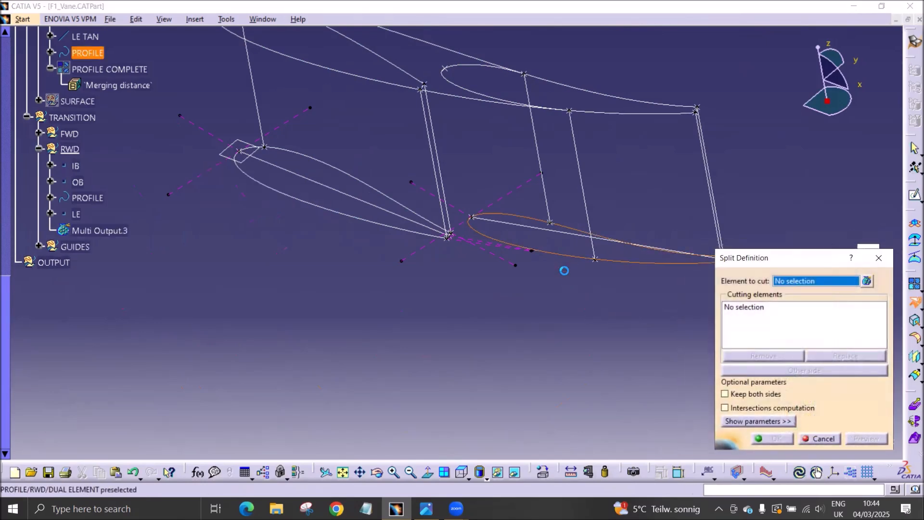
click(565, 256)
click(596, 260)
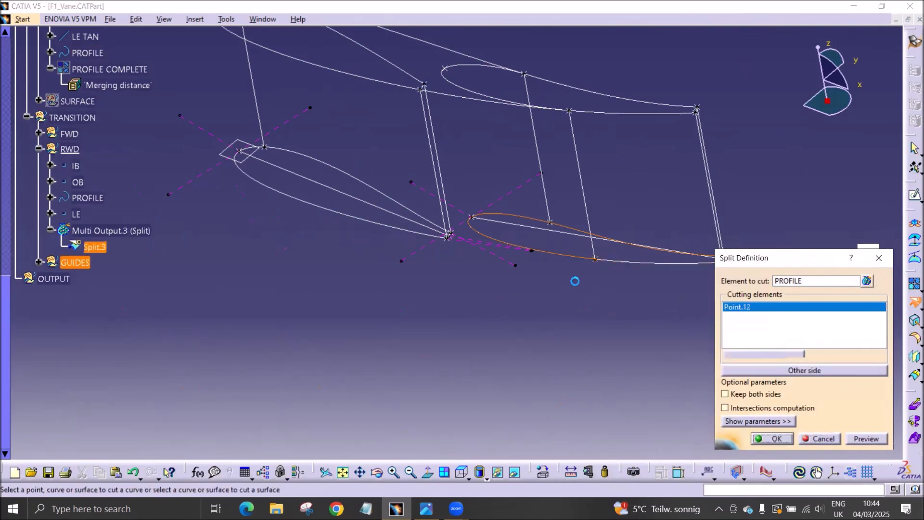
click(554, 225)
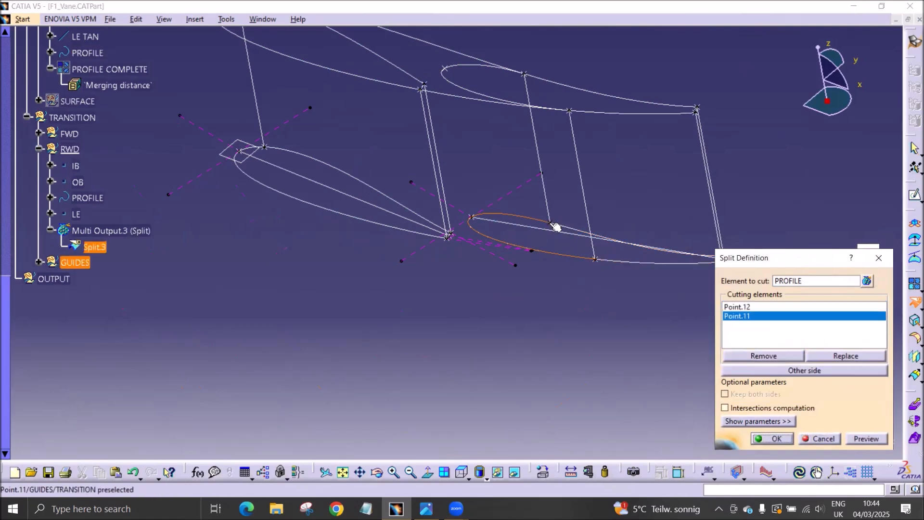
click(770, 439)
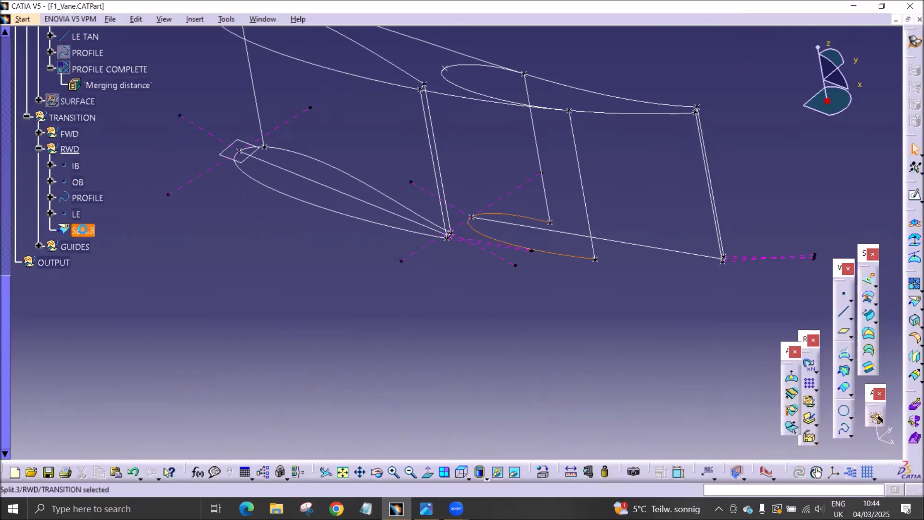
Duplicate the rear leading-edge split, remove Point.11 from the copy's cutting elements, and keep the other side of Point.12.
key(ctrl+v)
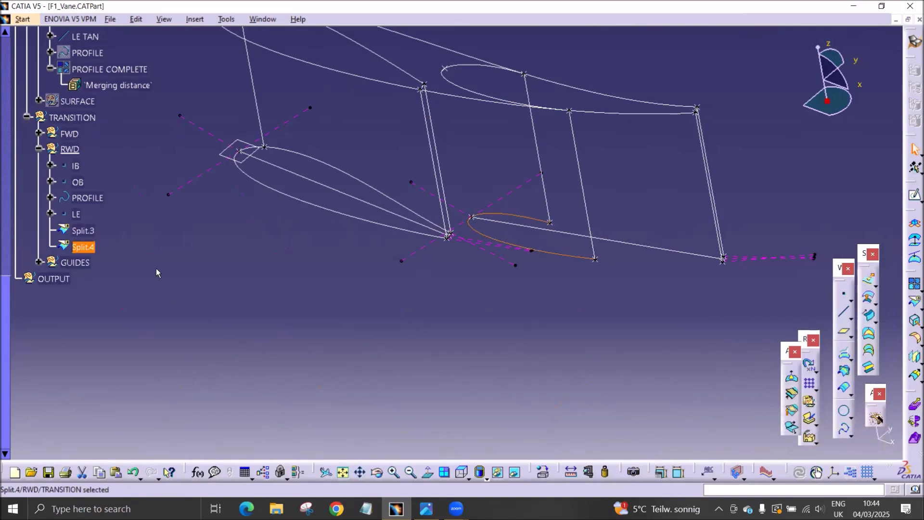
double_click(83, 247)
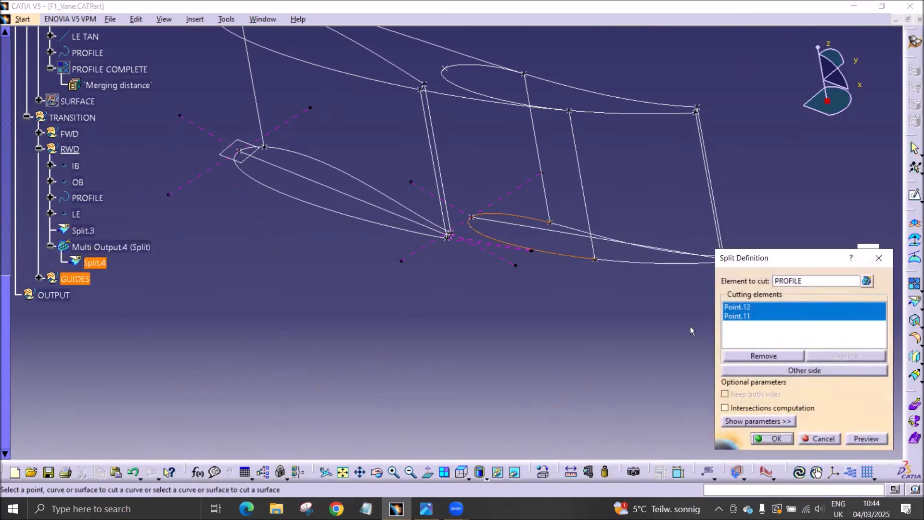
click(743, 316)
click(776, 357)
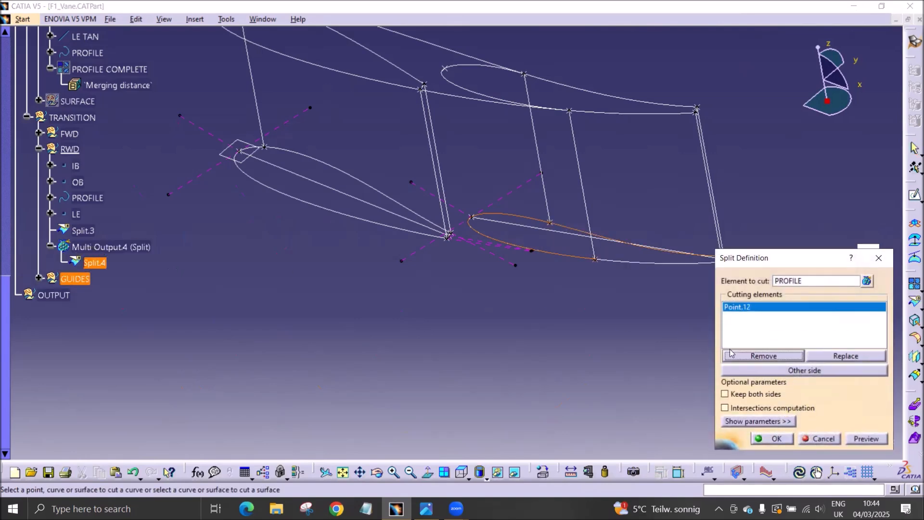
click(813, 369)
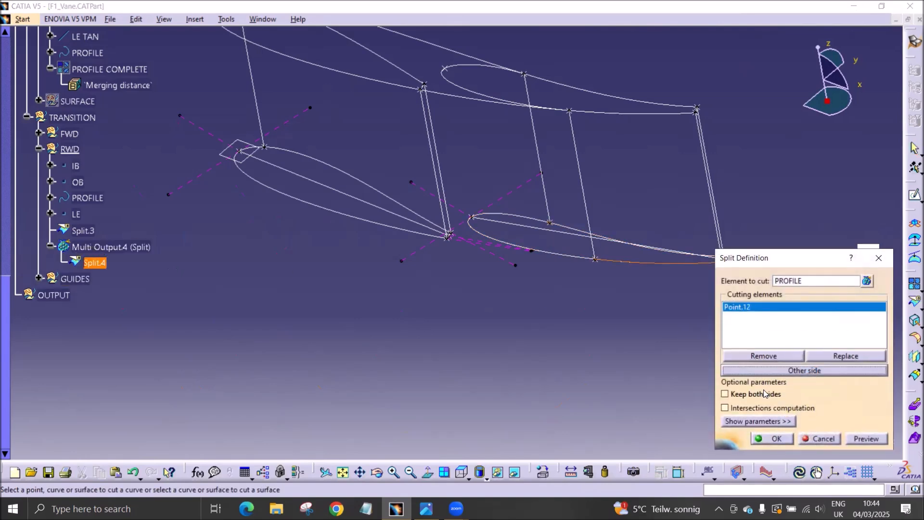
click(772, 438)
Duplicate Split.3 again, remove Point.12 from the copy's cutting elements, and keep the other side of Point.11.
click(85, 246)
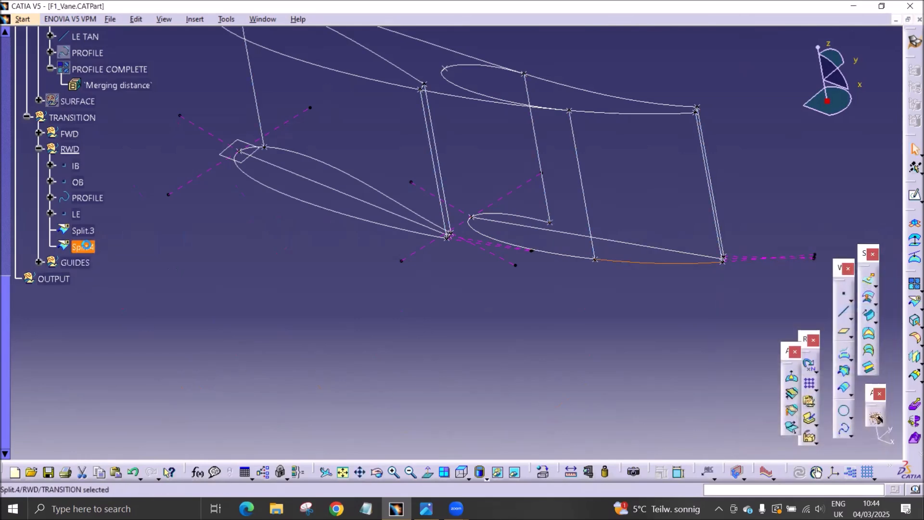
click(85, 231)
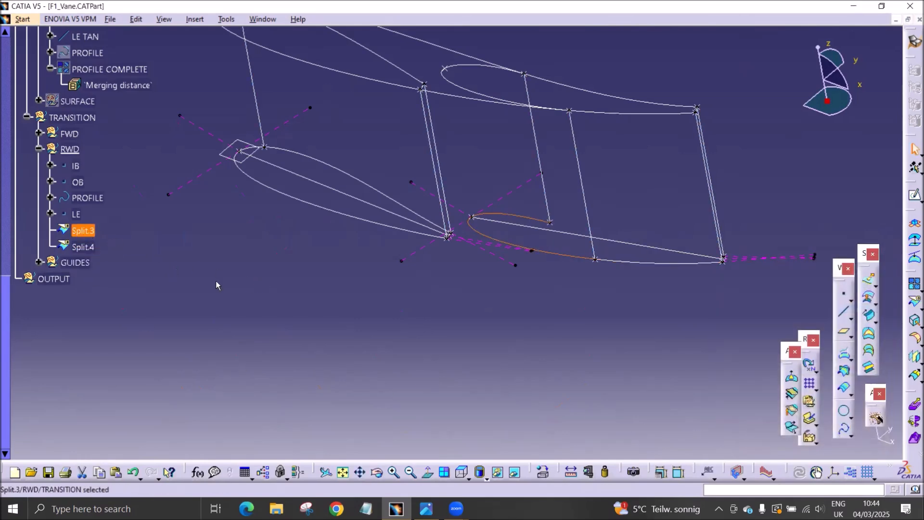
key(ctrl+c)
key(ctrl+v)
double_click(87, 264)
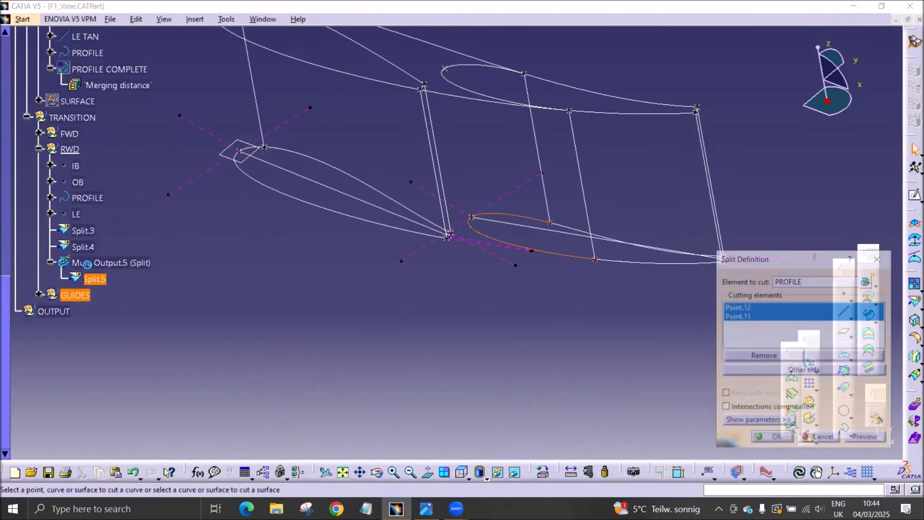
click(740, 312)
click(765, 356)
click(804, 370)
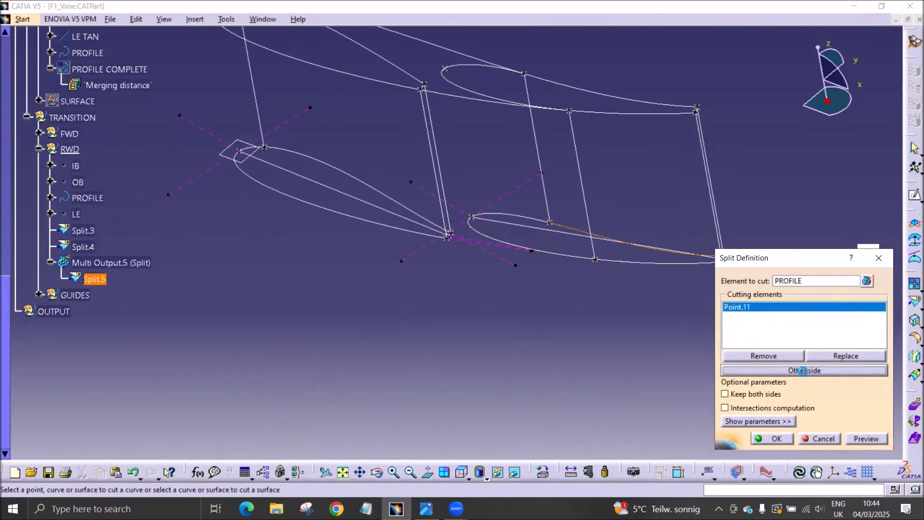
click(772, 438)
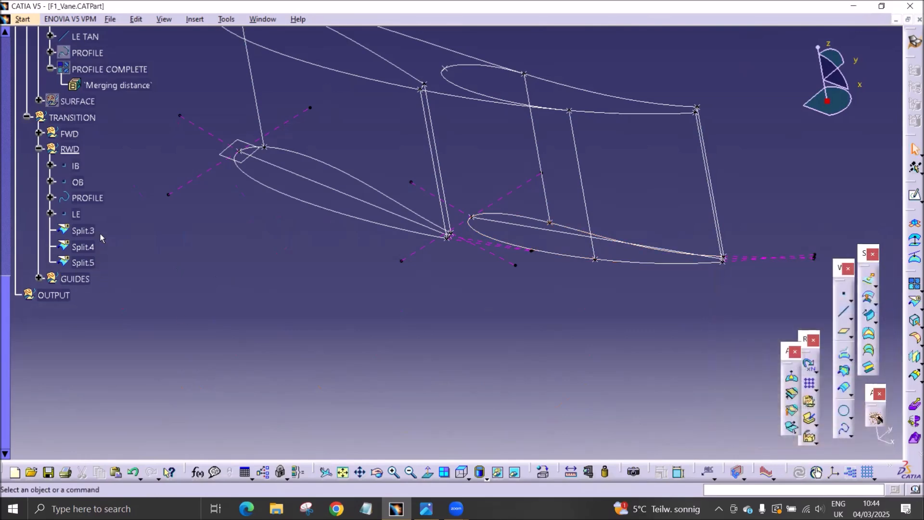
Highlight Split.3, Split.4 and Split.5 one after another to check which portion of the rear profile each one covers.
click(83, 231)
click(79, 246)
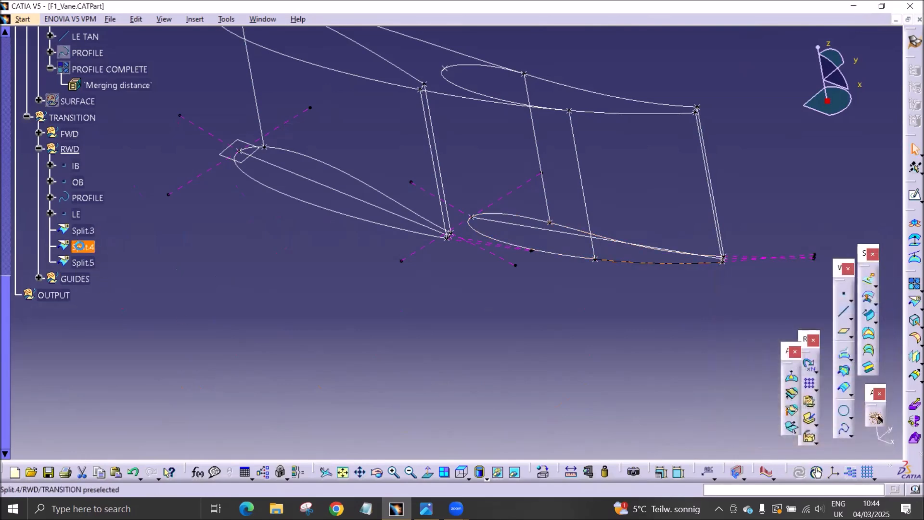
click(82, 263)
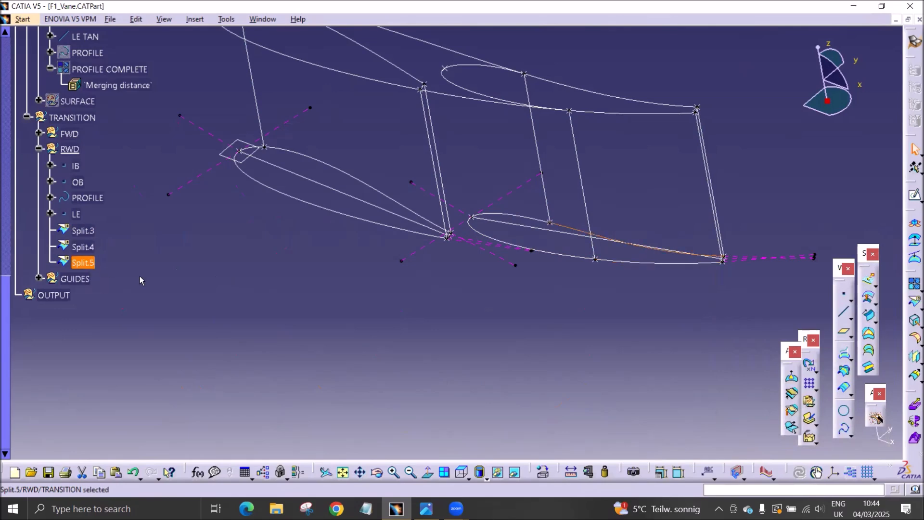
click(183, 290)
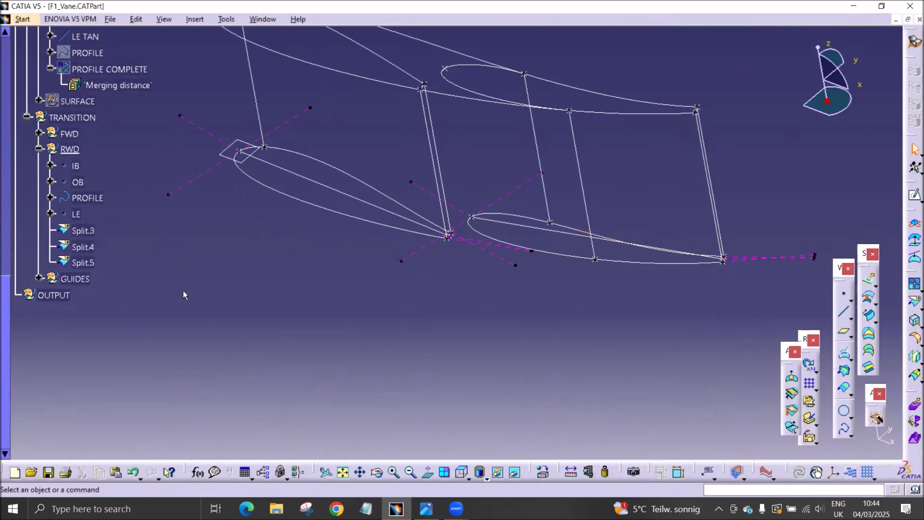
Try to set the leading-edge vertex of the rear profile as the element to keep in Split.3.
double_click(95, 247)
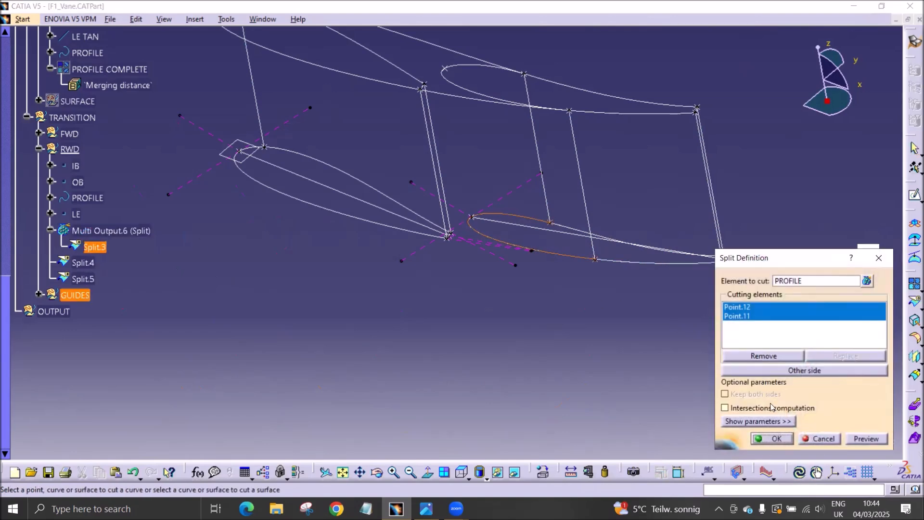
click(753, 422)
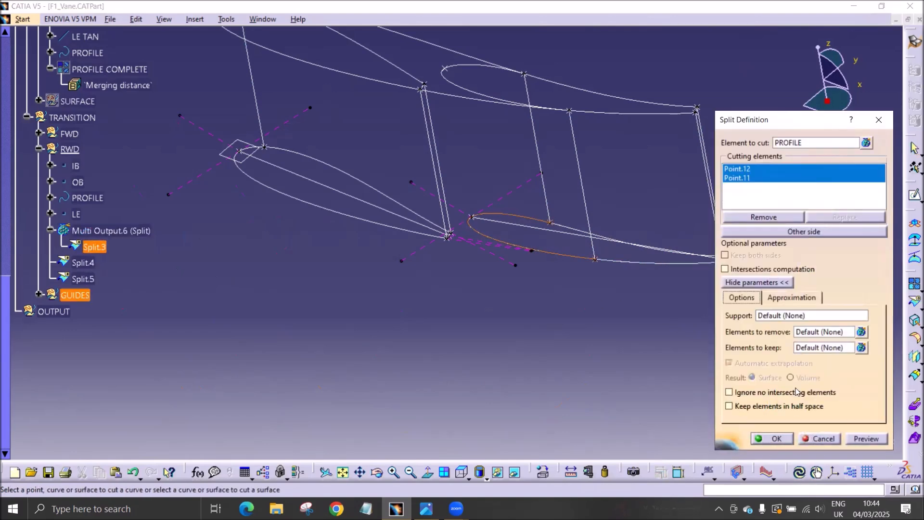
click(823, 350)
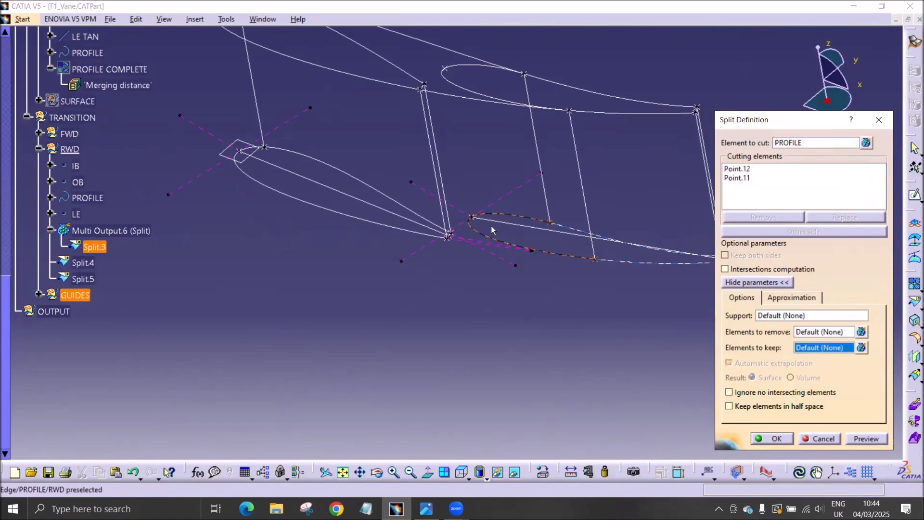
click(472, 216)
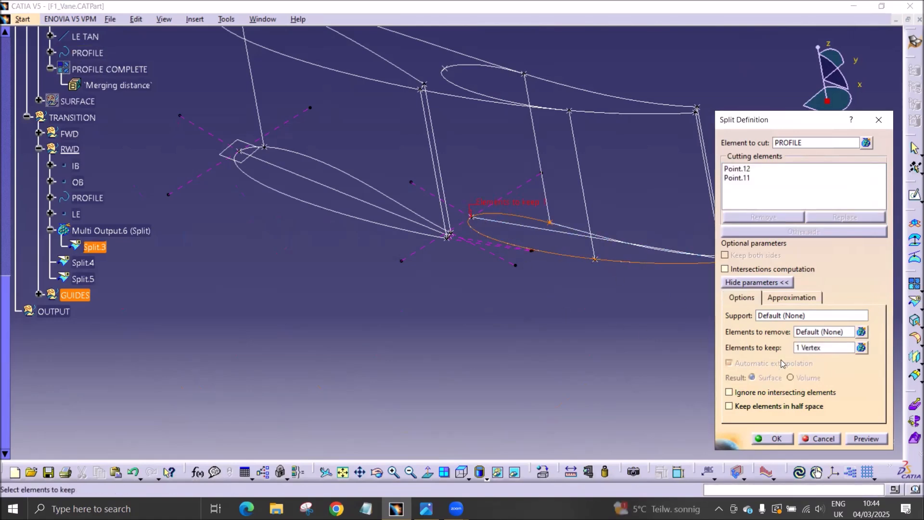
click(815, 435)
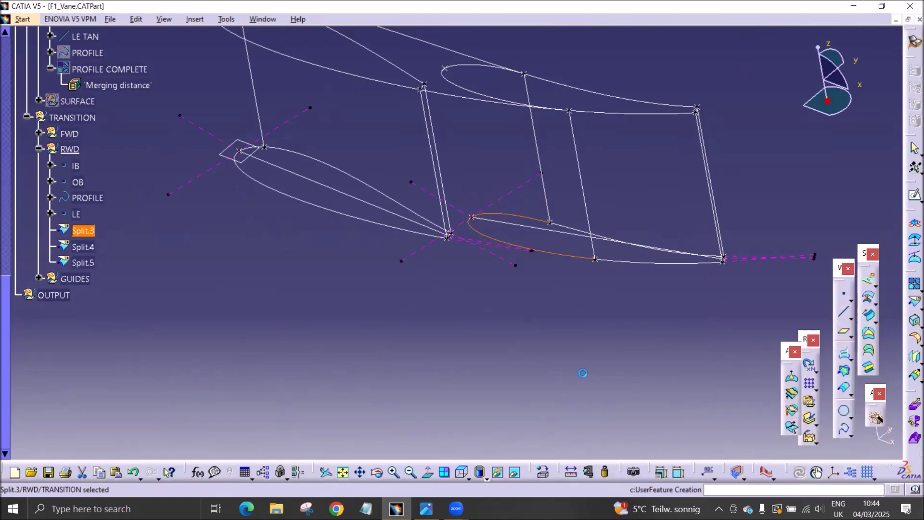
Collapse the FWD and RWD sets under DUAL ELEMENT and show the hidden SURFACE set.
middle_drag(458, 303, 343, 338)
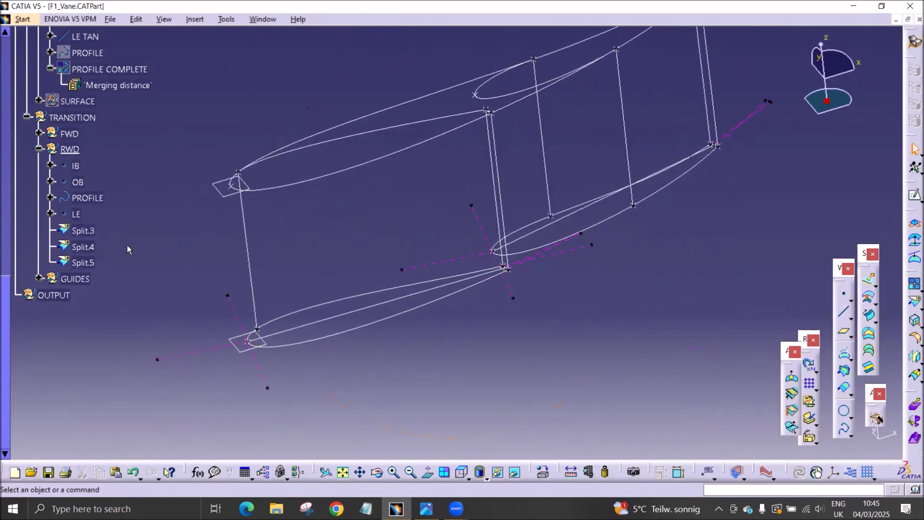
scroll(127, 244, up, 10)
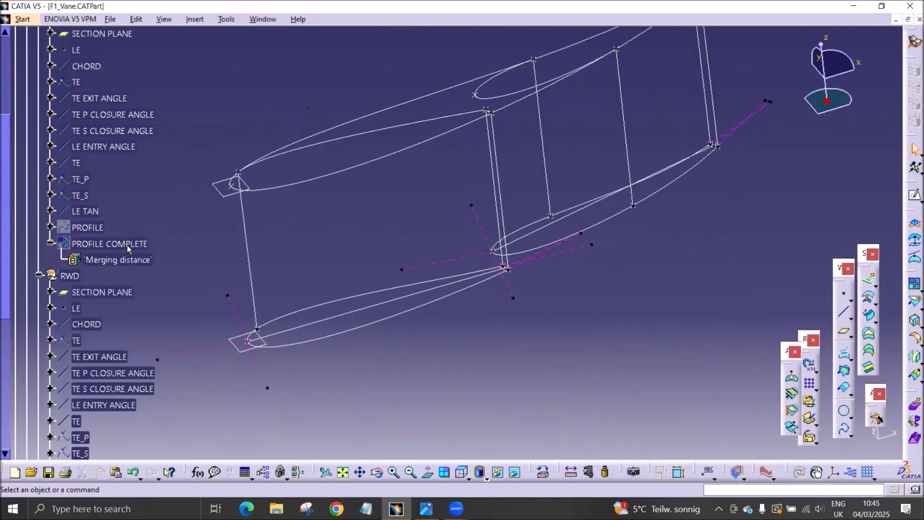
scroll(127, 244, up, 5)
click(38, 234)
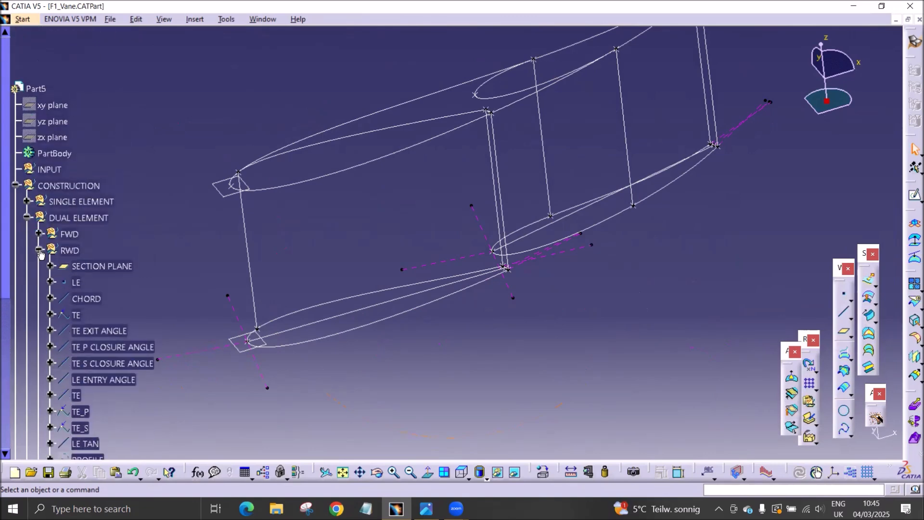
click(38, 250)
right_click(65, 276)
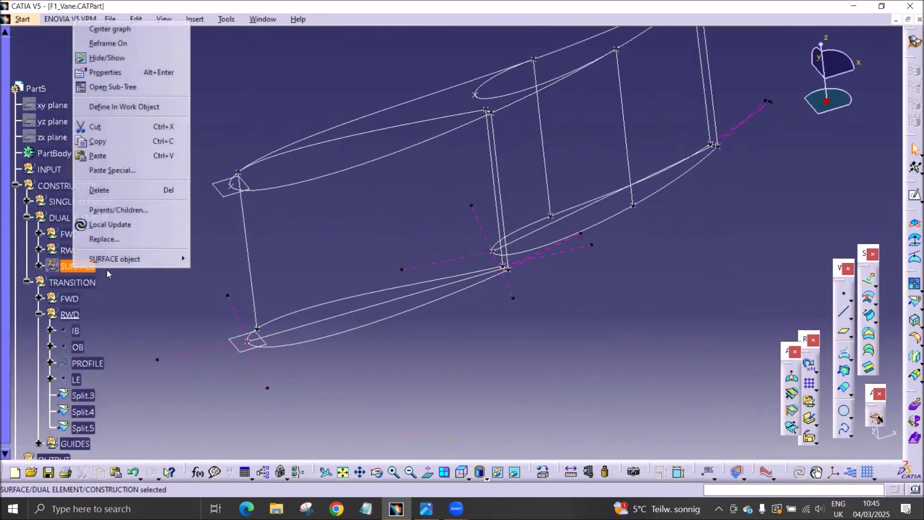
click(115, 59)
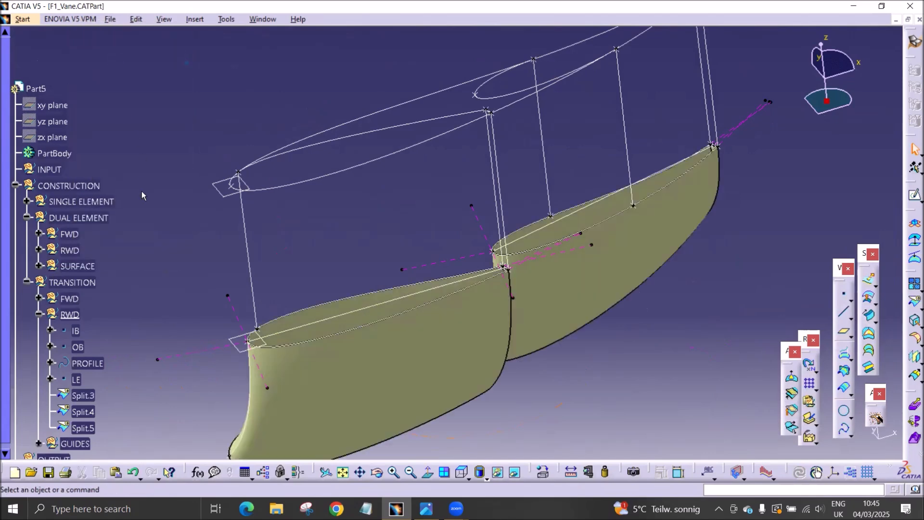
Expand the SINGLE ELEMENT set and show its hidden Extrude.1 surface.
click(26, 201)
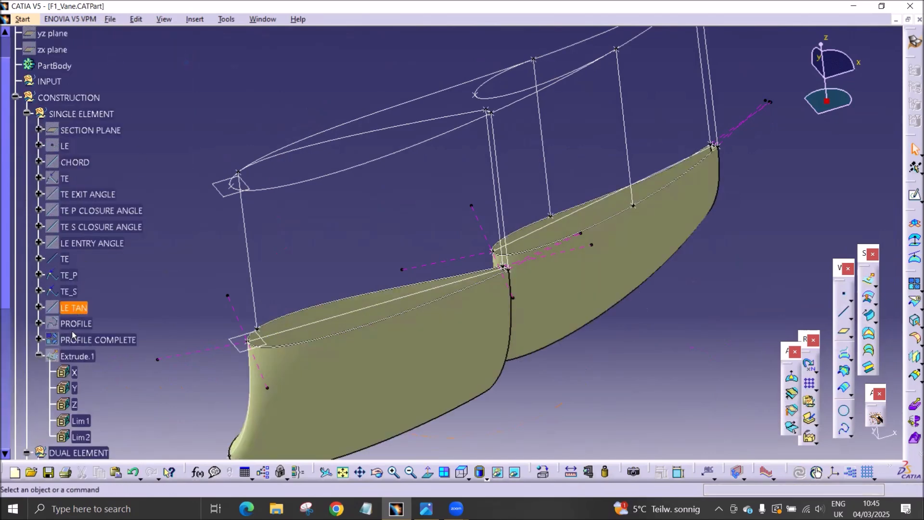
right_click(77, 357)
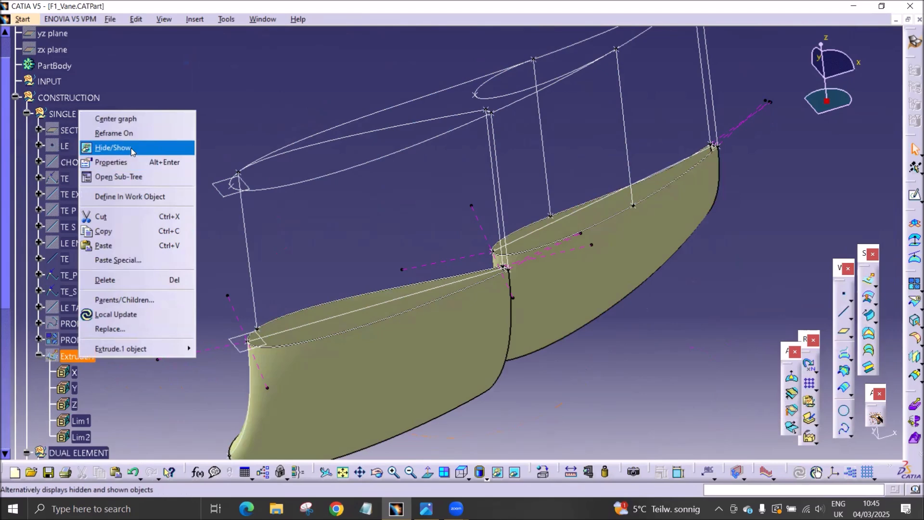
click(113, 148)
middle_drag(518, 357, 487, 157)
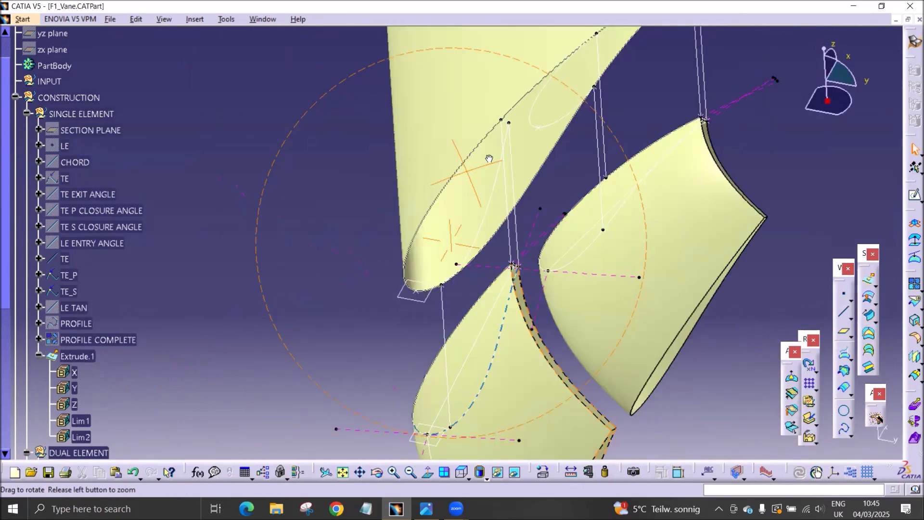
middle_drag(576, 237, 492, 289)
middle_drag(594, 286, 457, 453)
middle_drag(455, 345, 291, 166)
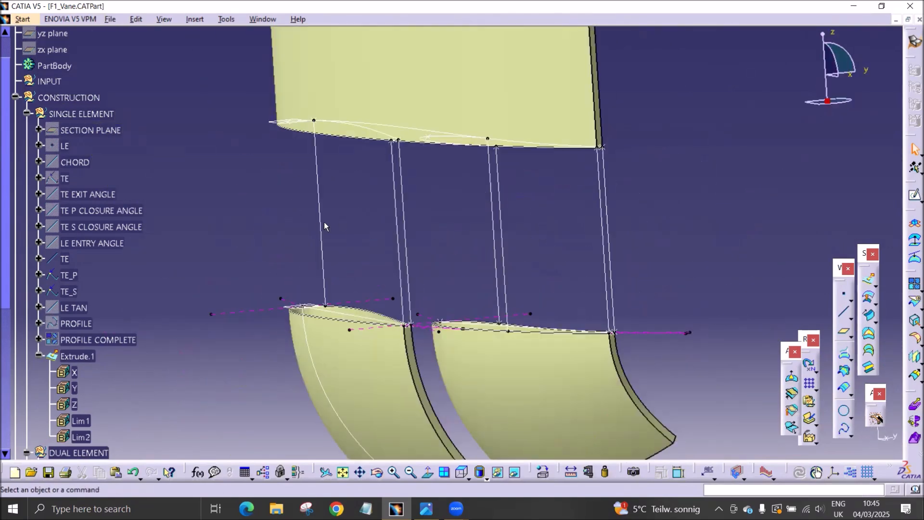
Collapse the SINGLE ELEMENT, DUAL ELEMENT and RWD sets in the specification tree.
middle_drag(501, 284, 521, 274)
middle_drag(269, 301, 348, 238)
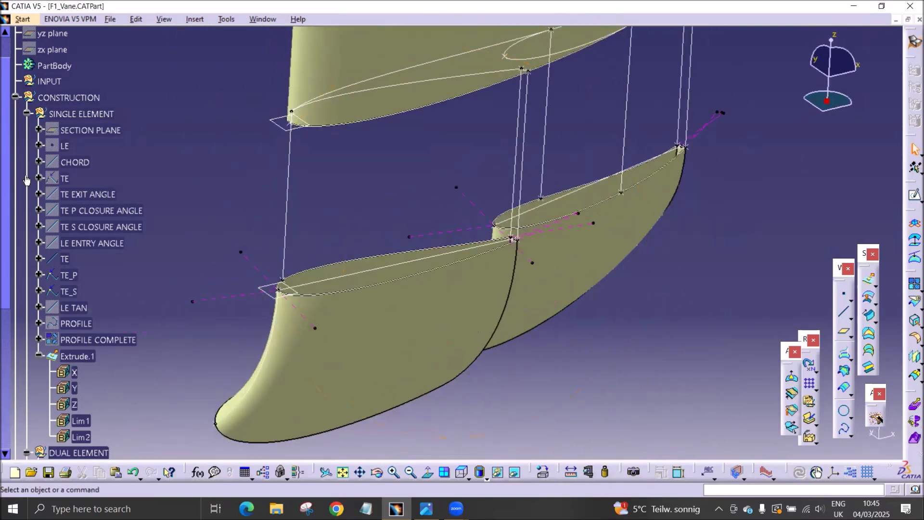
click(25, 113)
click(27, 129)
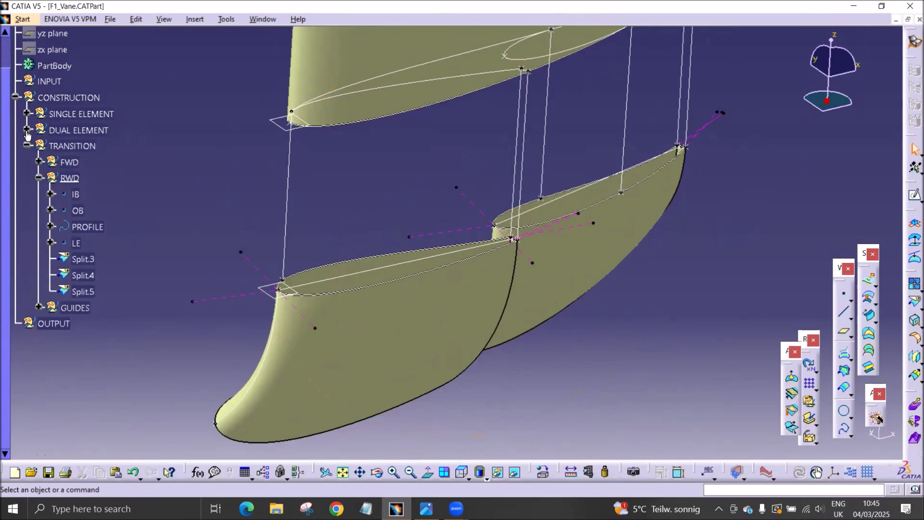
click(39, 176)
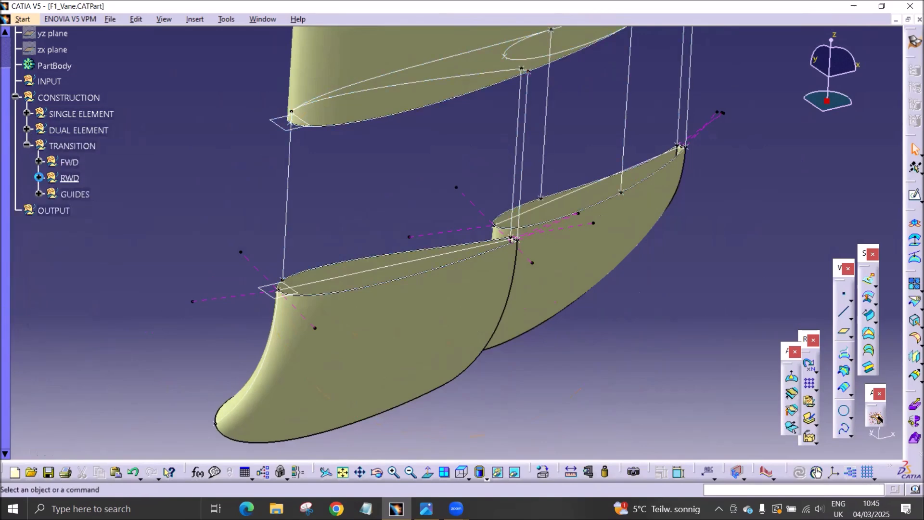
Insert a geometrical set named SURFACE with TRANSITION as its father.
double_click(69, 147)
double_click(68, 146)
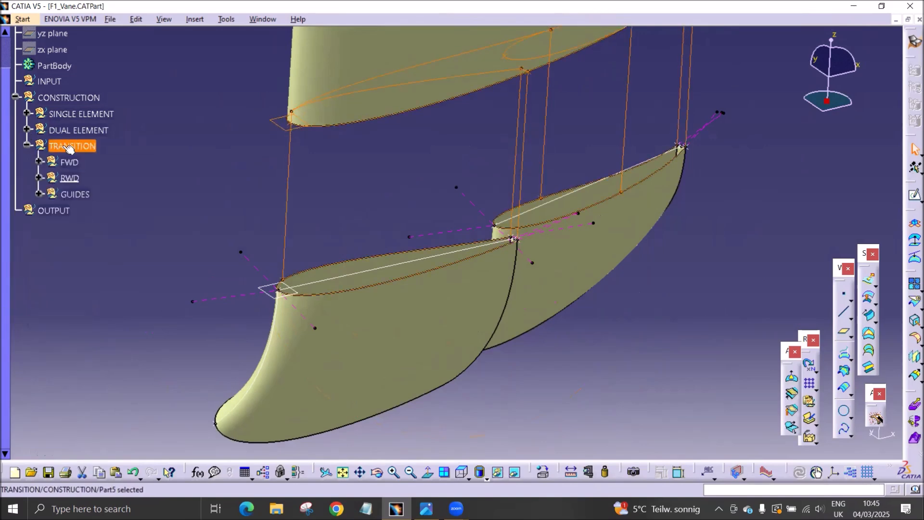
click(195, 19)
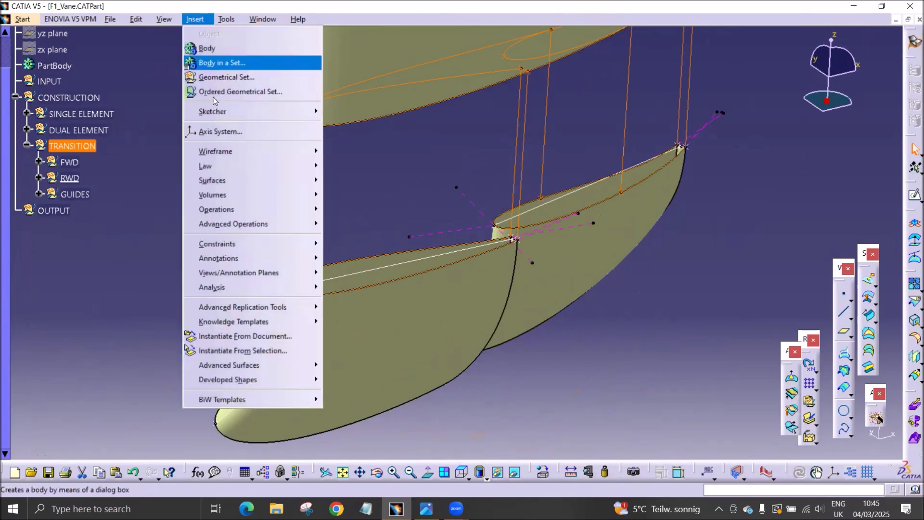
click(207, 77)
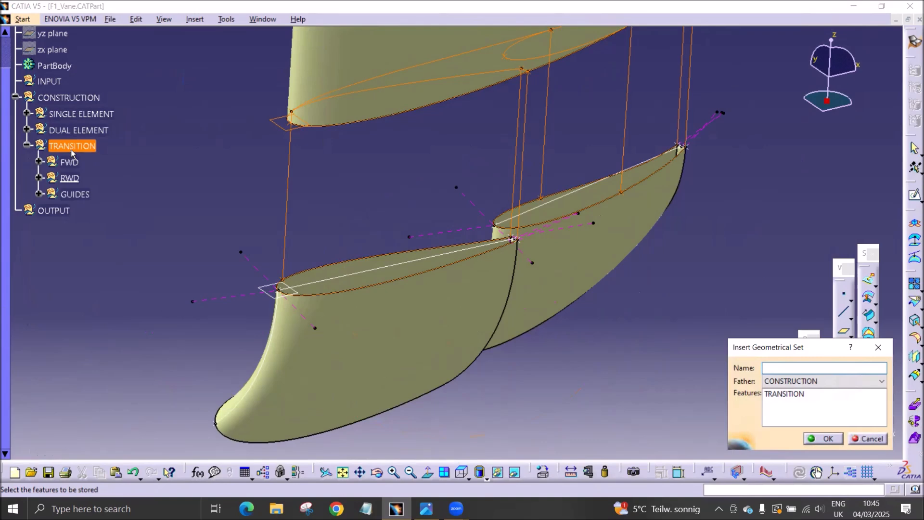
click(71, 147)
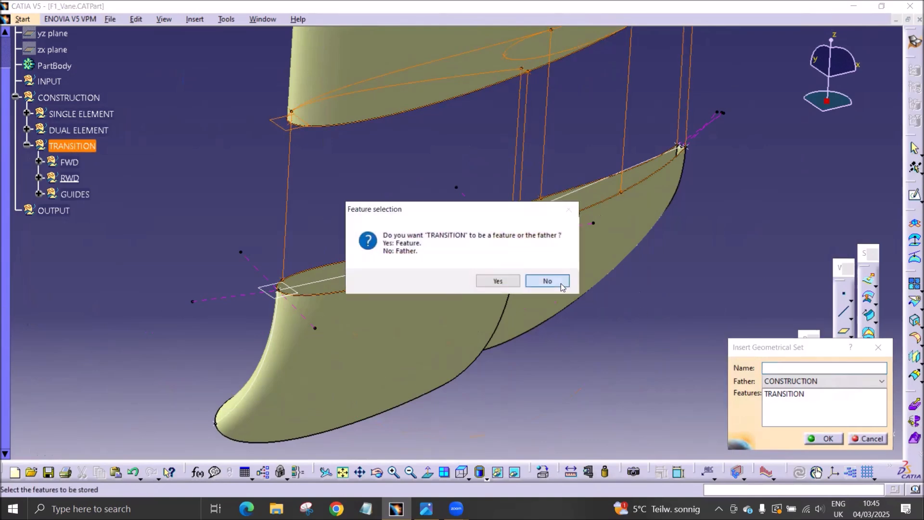
click(561, 285)
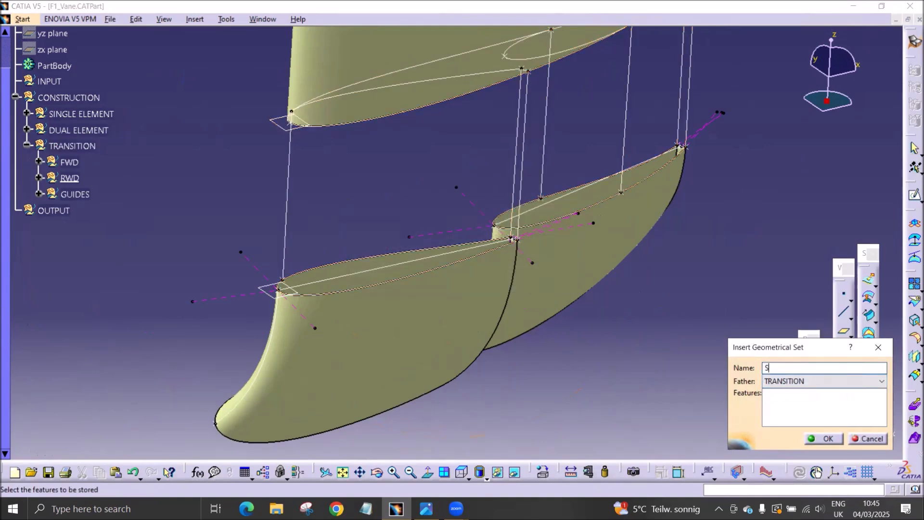
key(Return)
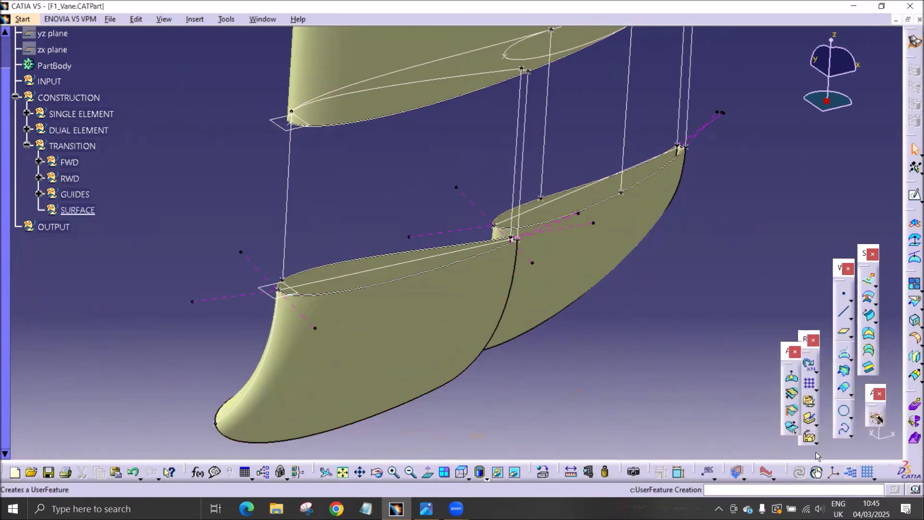
click(868, 349)
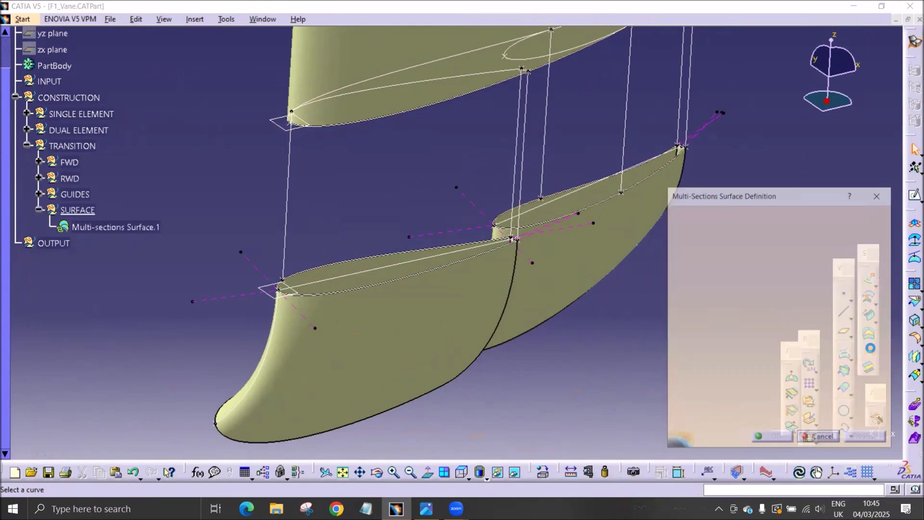
middle_drag(513, 300, 381, 336)
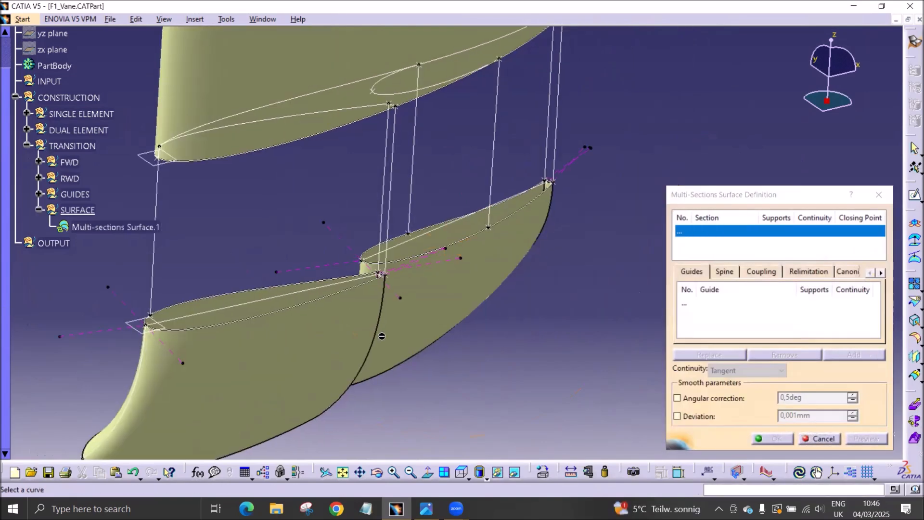
middle_drag(446, 367, 347, 291)
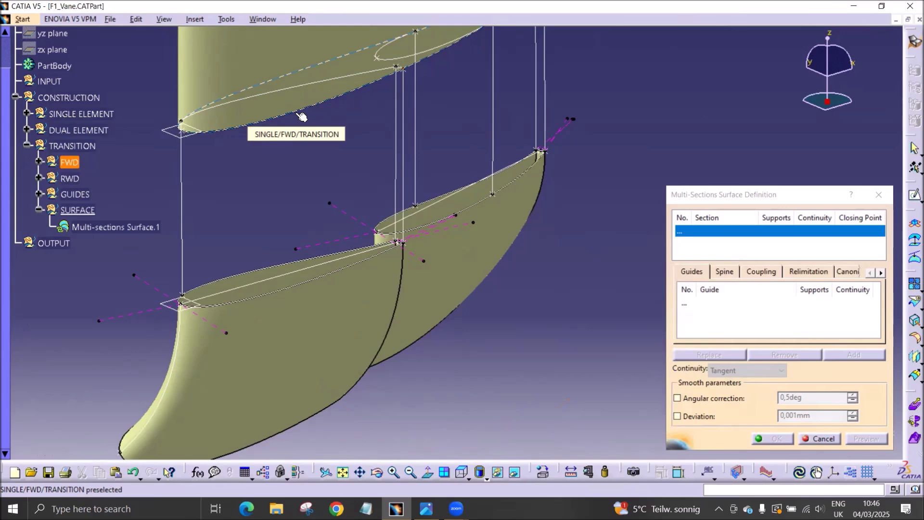
click(823, 439)
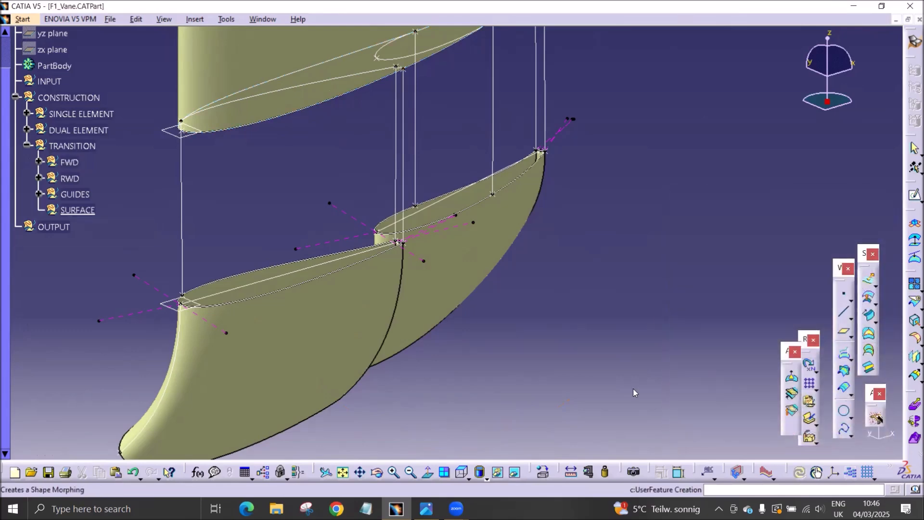
Expand the FWD set under TRANSITION and define it as the work object.
click(39, 162)
right_click(69, 162)
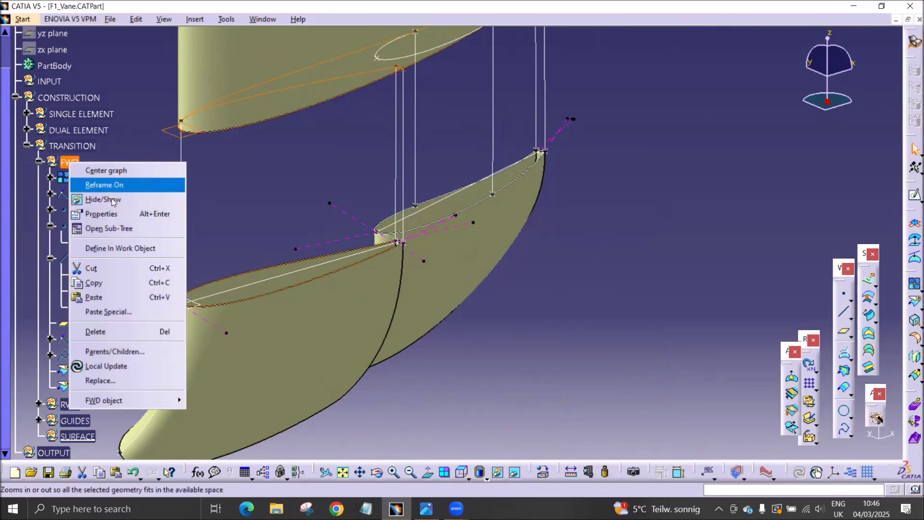
click(128, 247)
Split the SINGLE profile with the forward OB and IB points, keeping the outer front portion between them.
middle_drag(221, 223, 460, 309)
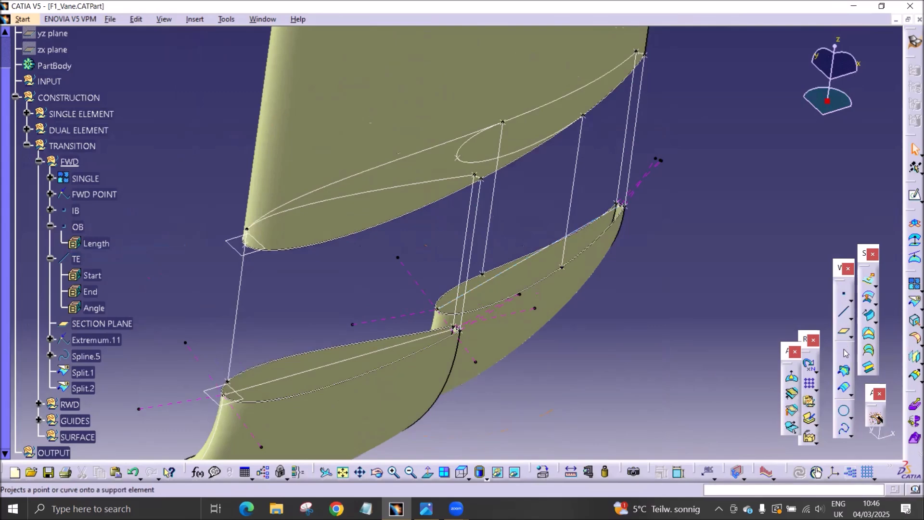
click(876, 418)
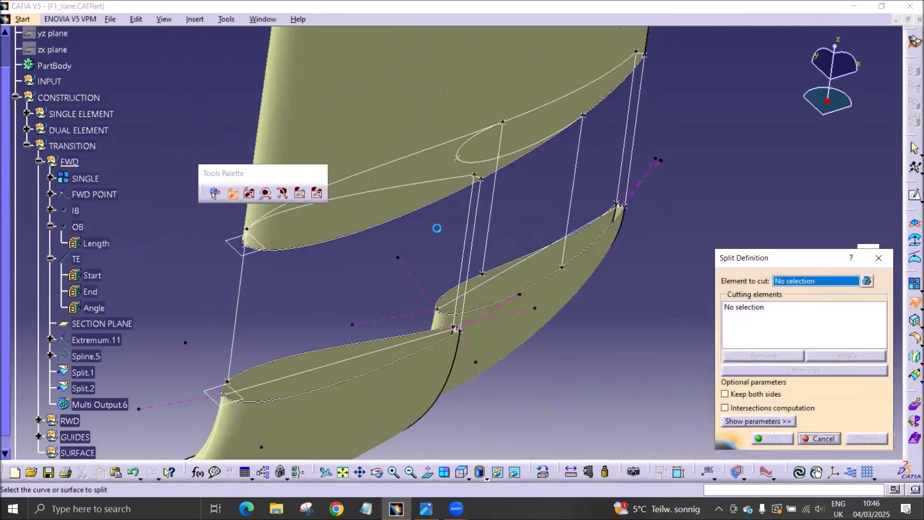
click(85, 178)
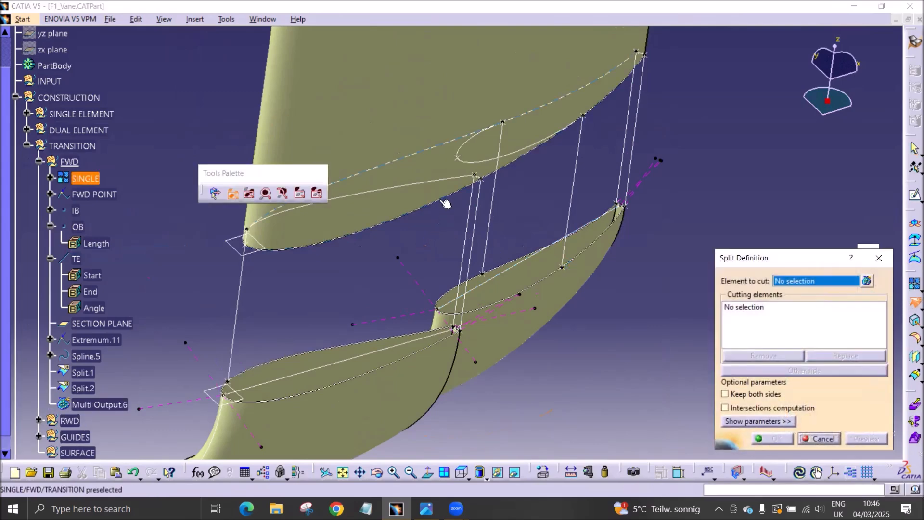
click(483, 181)
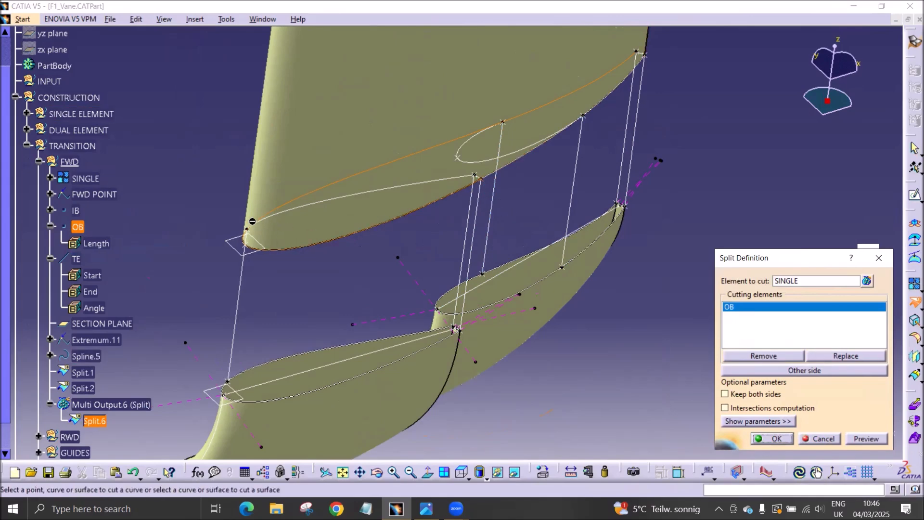
click(250, 232)
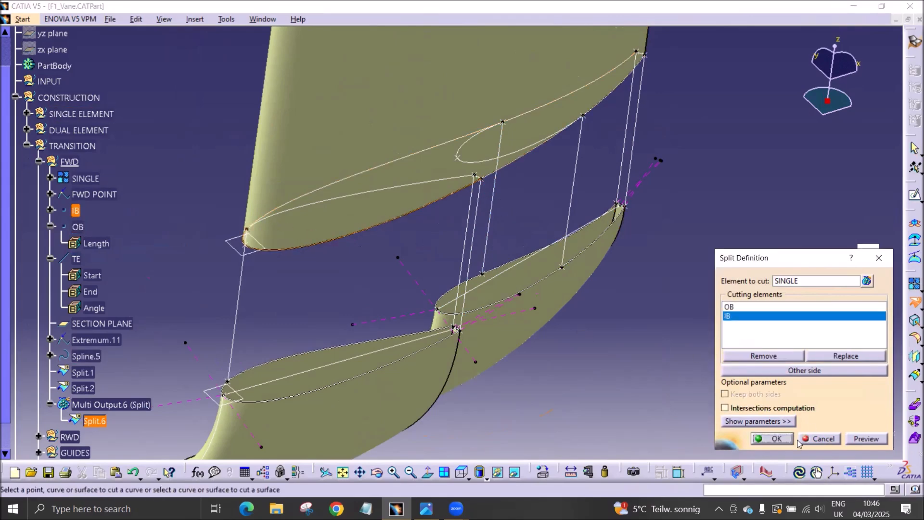
click(789, 439)
Duplicate Split.6 and replace the copy's cutting elements with the rear IB point, keeping the portion towards the trailing edge.
click(83, 405)
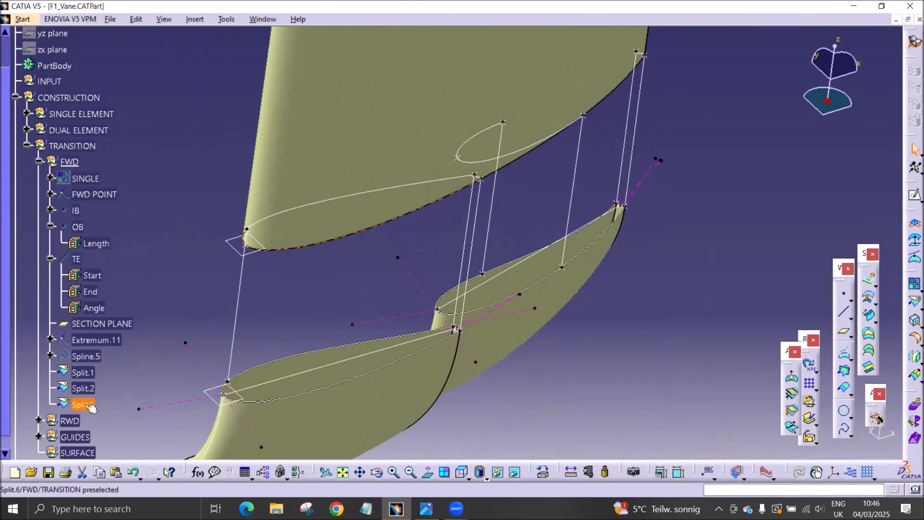
key(ctrl+c)
key(ctrl+v)
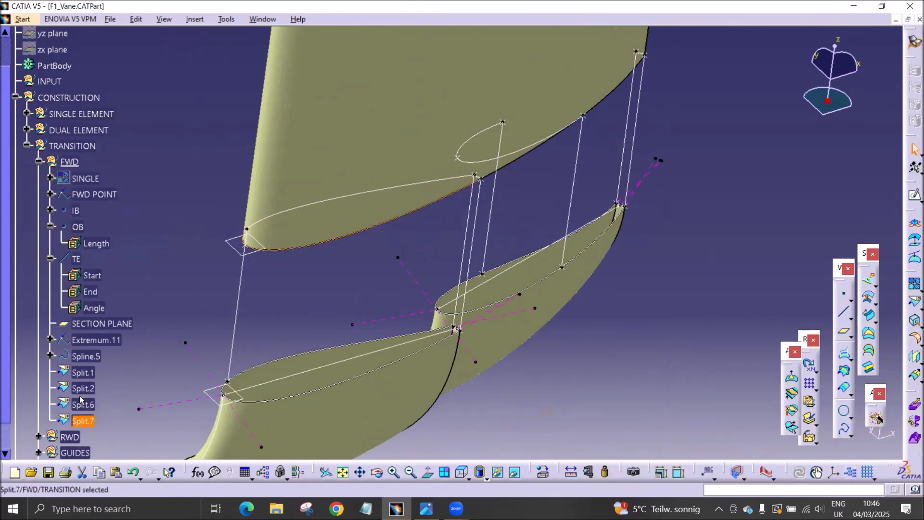
double_click(79, 420)
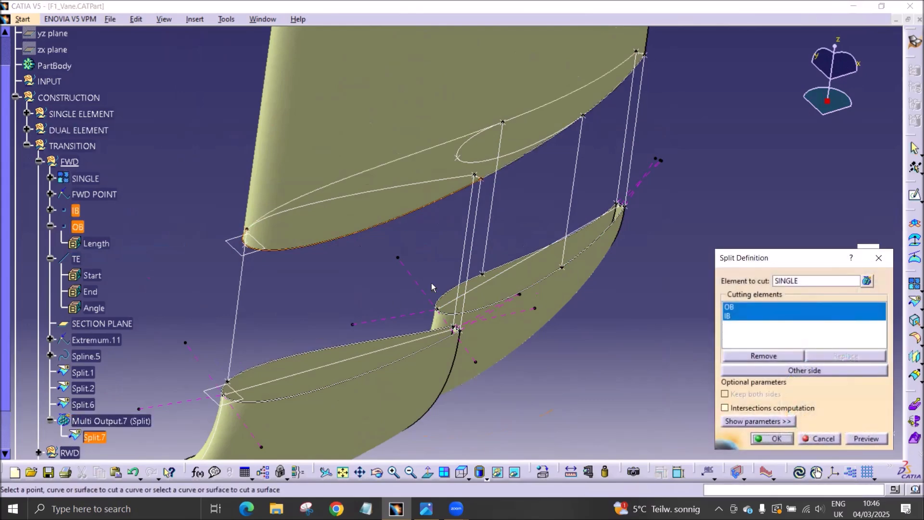
click(761, 357)
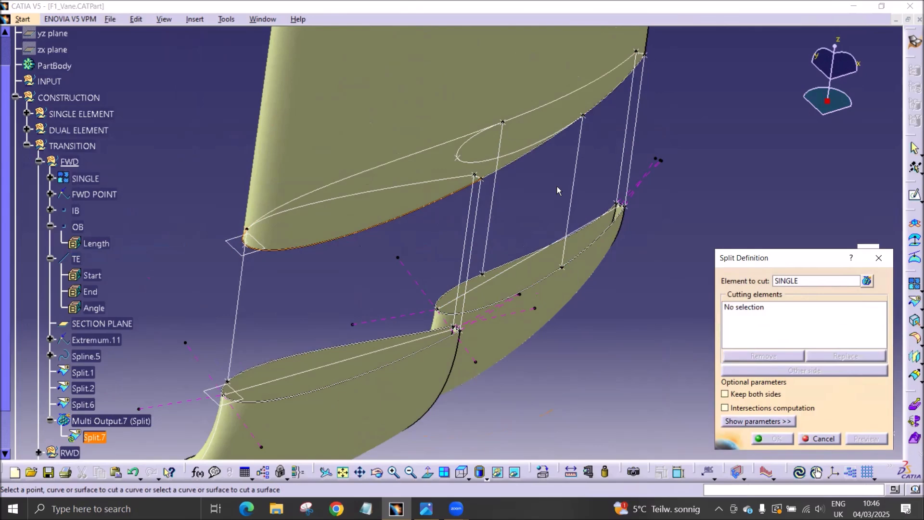
click(507, 123)
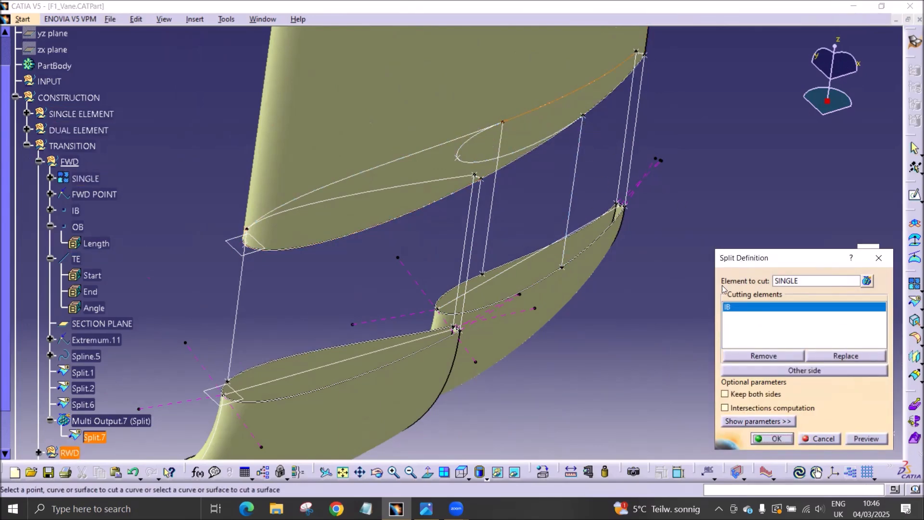
click(773, 439)
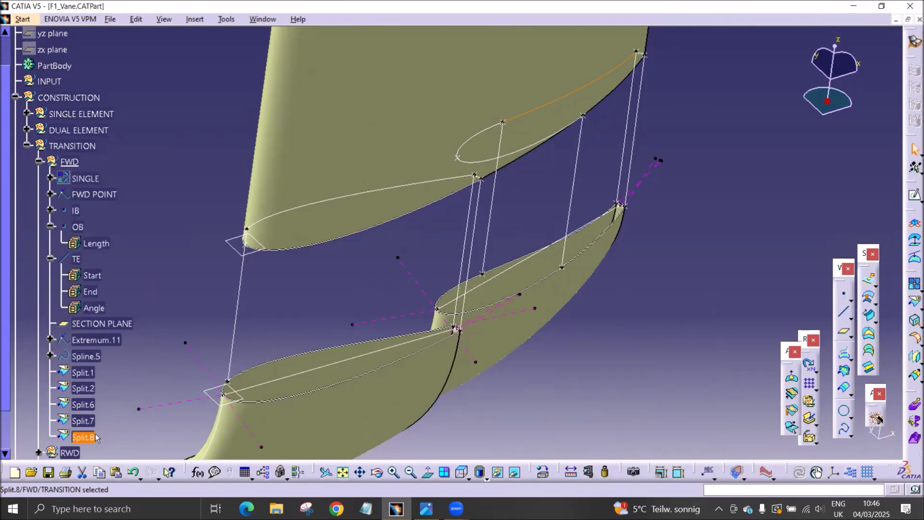
Edit a further copy of the split to cut SINGLE at the rear OB point and keep the other side.
double_click(98, 434)
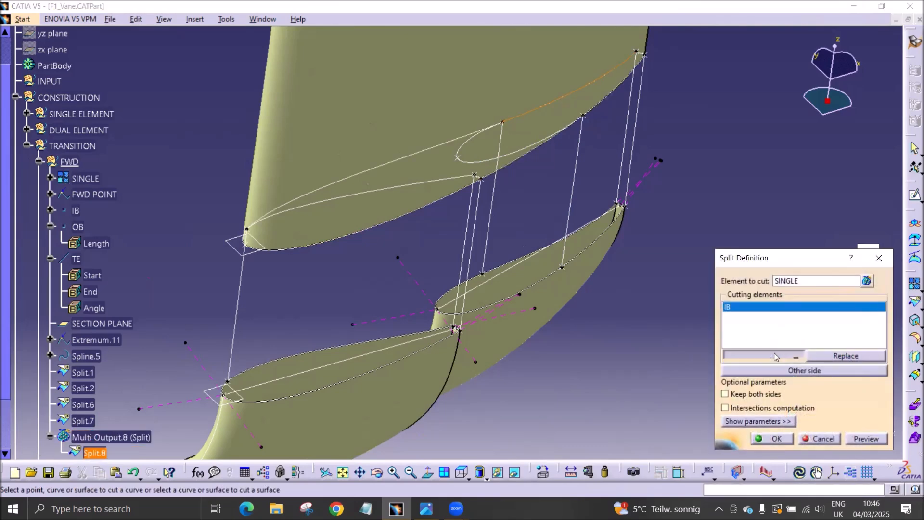
click(775, 356)
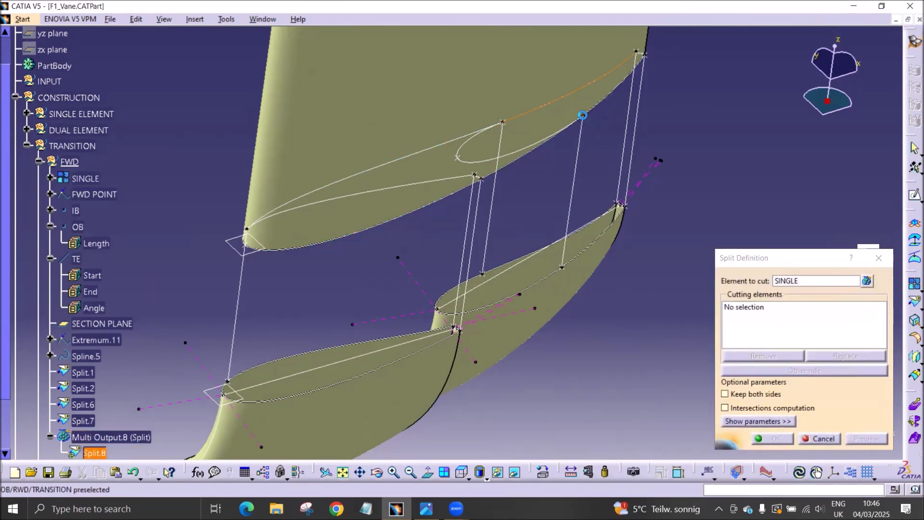
click(582, 115)
click(777, 375)
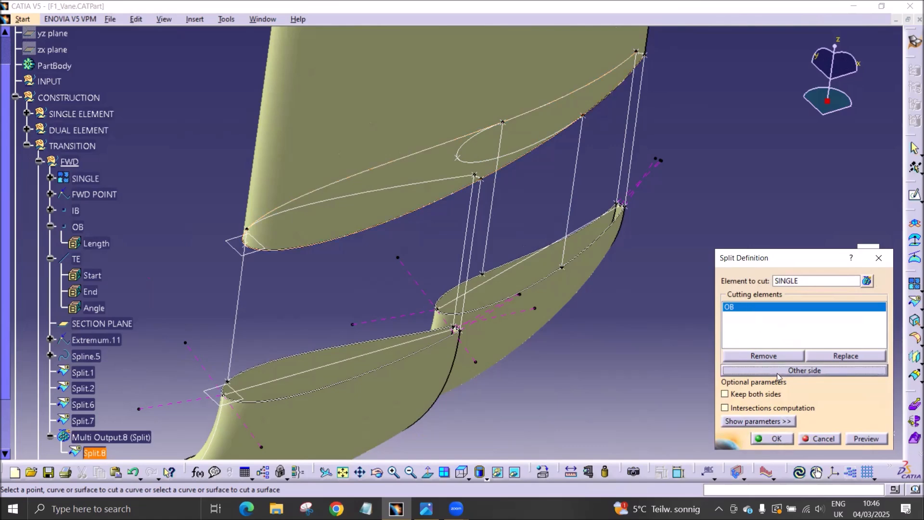
click(768, 439)
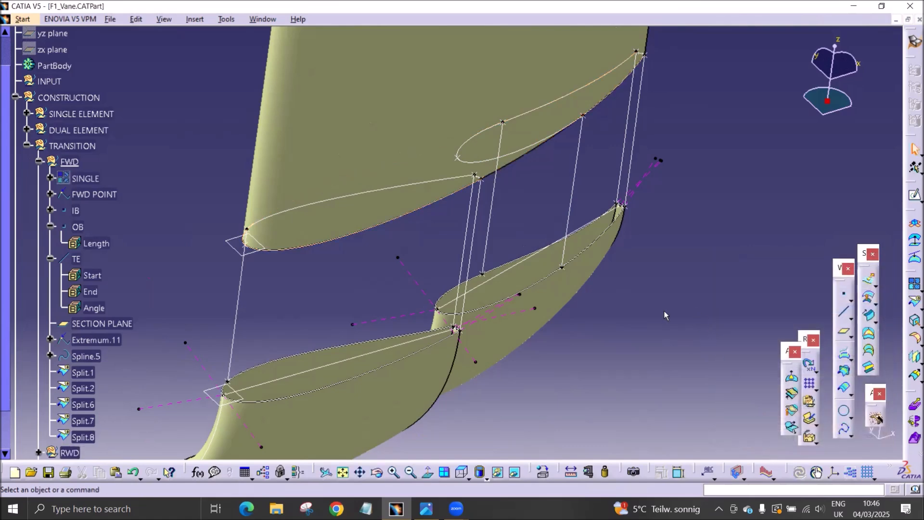
Define the SURFACE set under TRANSITION as the work object.
middle_drag(563, 307, 382, 262)
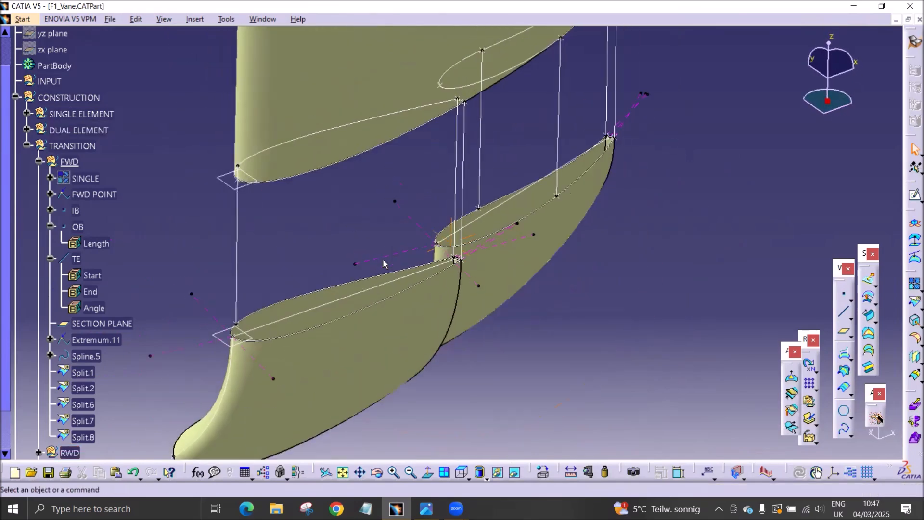
click(89, 309)
scroll(89, 310, down, 2)
click(83, 301)
click(77, 398)
right_click(91, 405)
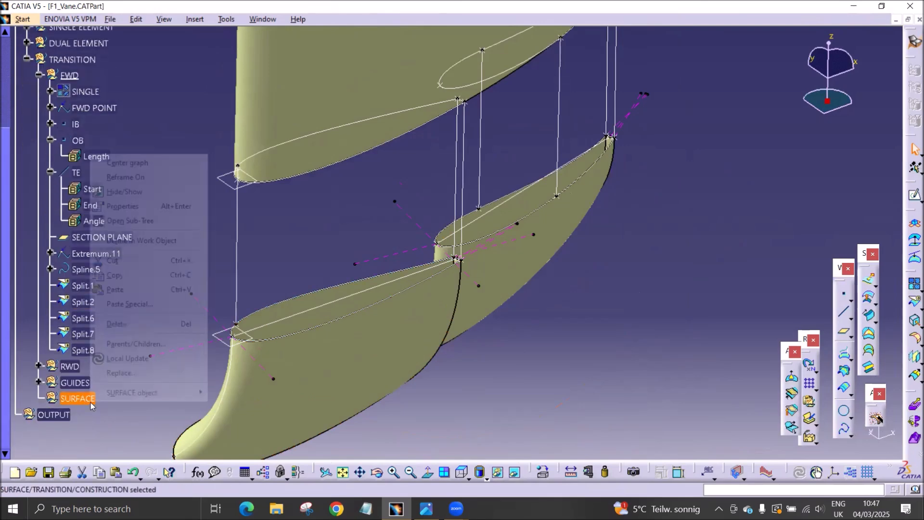
click(129, 241)
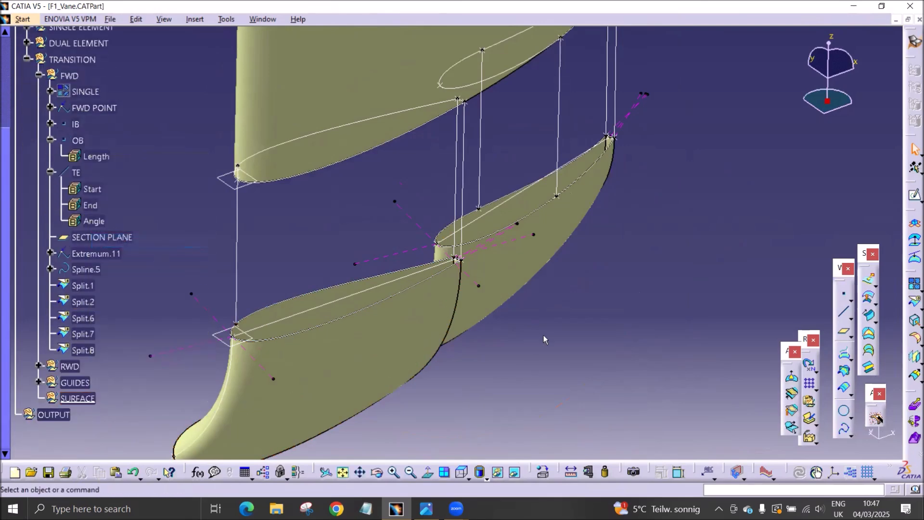
Create a multi-sections surface from Split.6 to Split.1, using Spline.11 and Spline.8 as guides, and preview it.
click(868, 350)
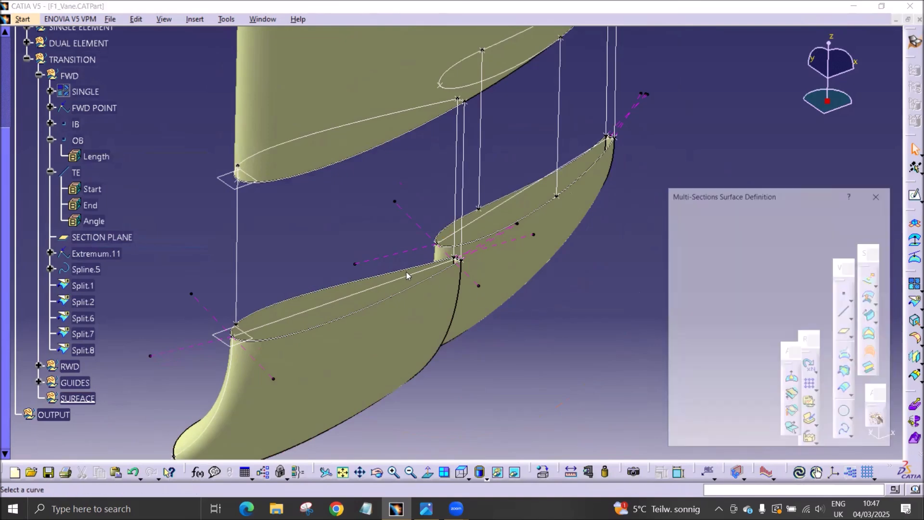
click(351, 153)
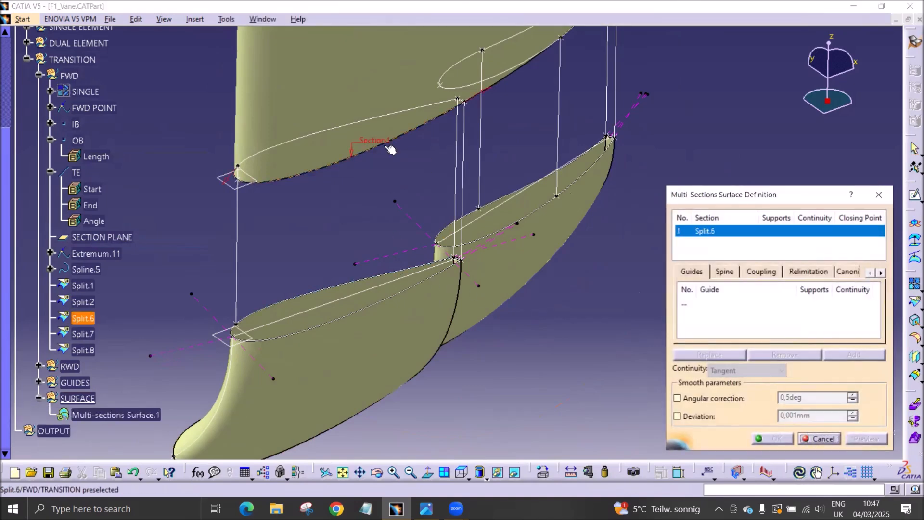
click(383, 296)
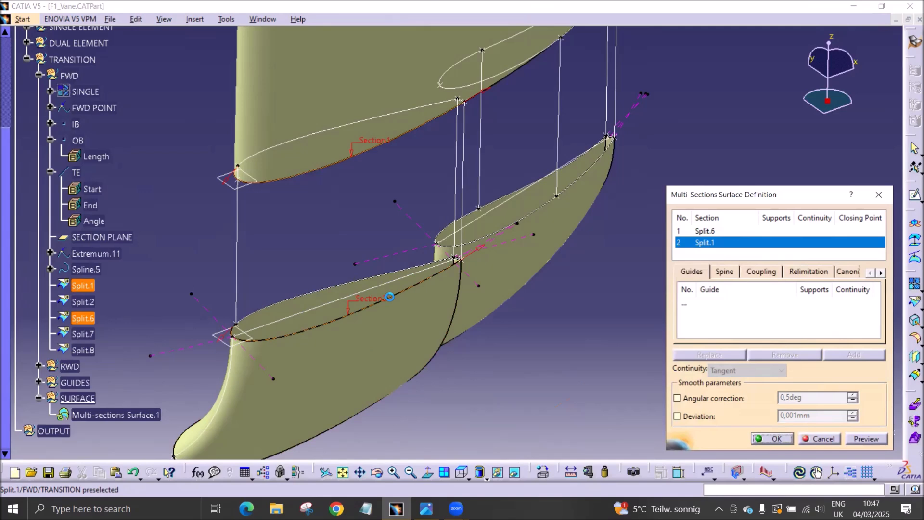
click(701, 305)
click(236, 241)
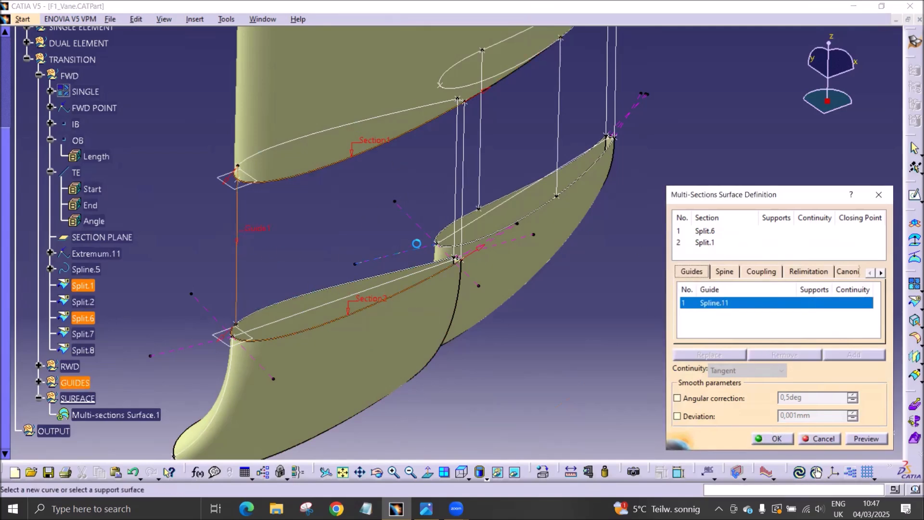
click(465, 193)
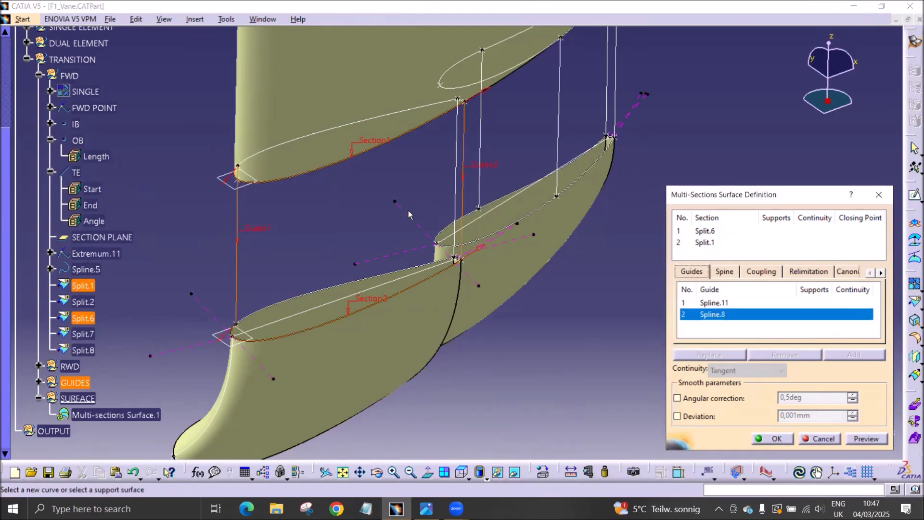
click(857, 439)
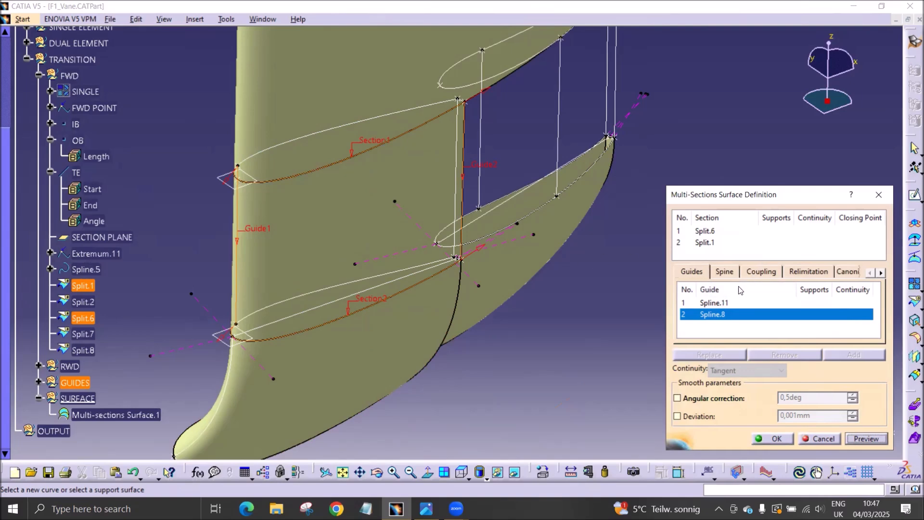
Add tangent supports to the surface's sections: the single-element extrusion for Split.6 and Sweep.1 for Split.1, and create the surface.
click(706, 231)
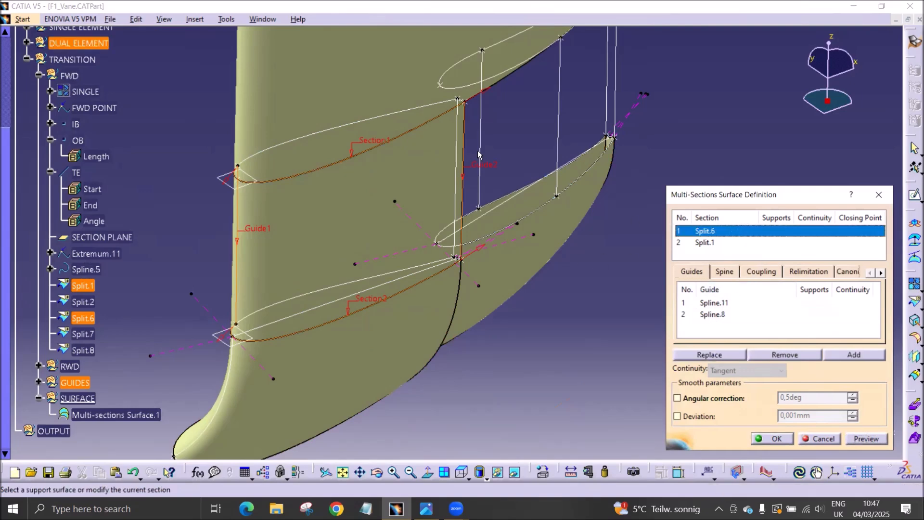
click(346, 99)
click(770, 243)
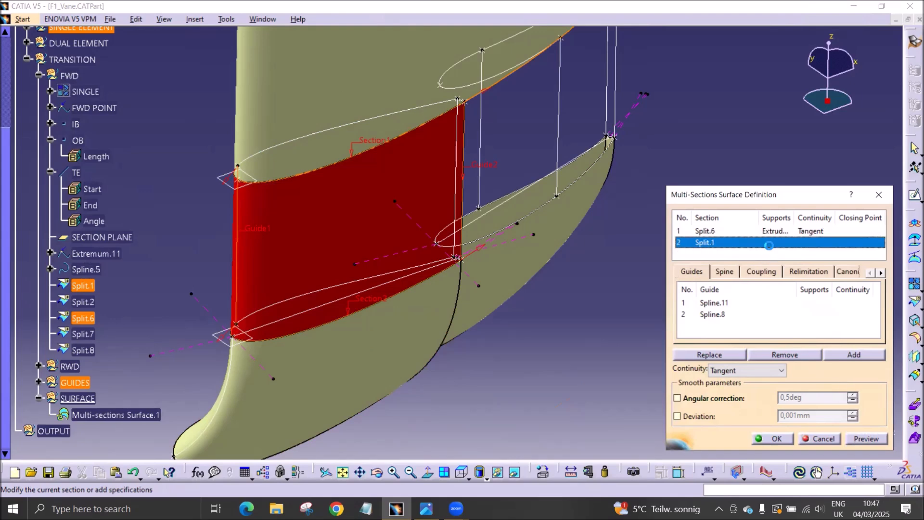
click(368, 343)
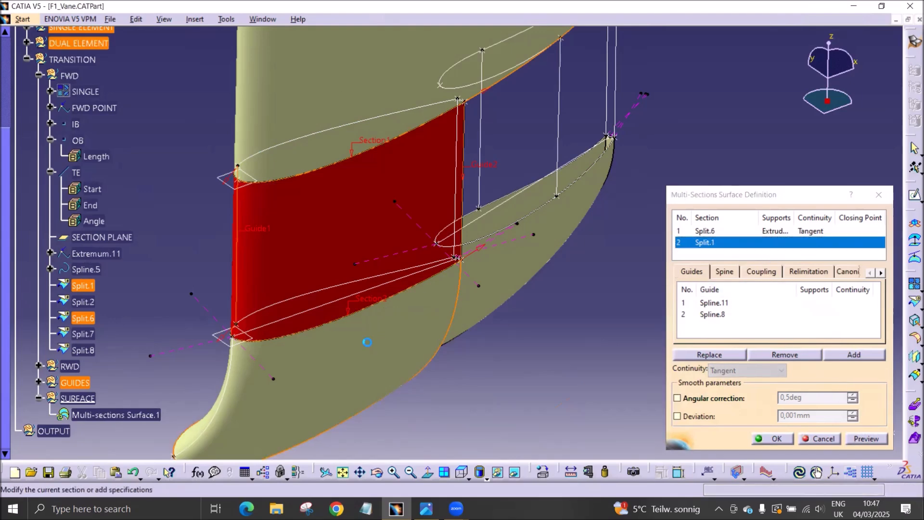
click(867, 440)
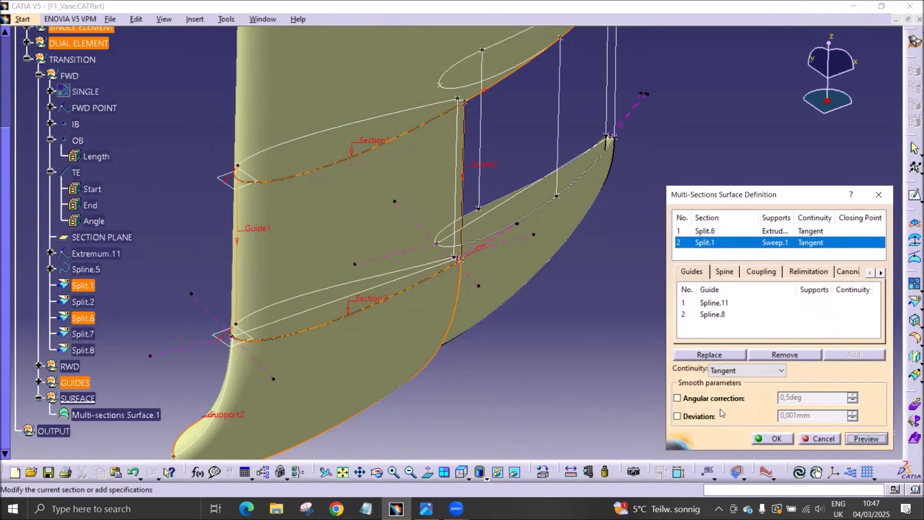
click(773, 439)
Define a second multi-sections surface between Spline.5 and Split.2, using Spline.11 and Spline.7 as guides, and preview it.
middle_drag(180, 288, 739, 383)
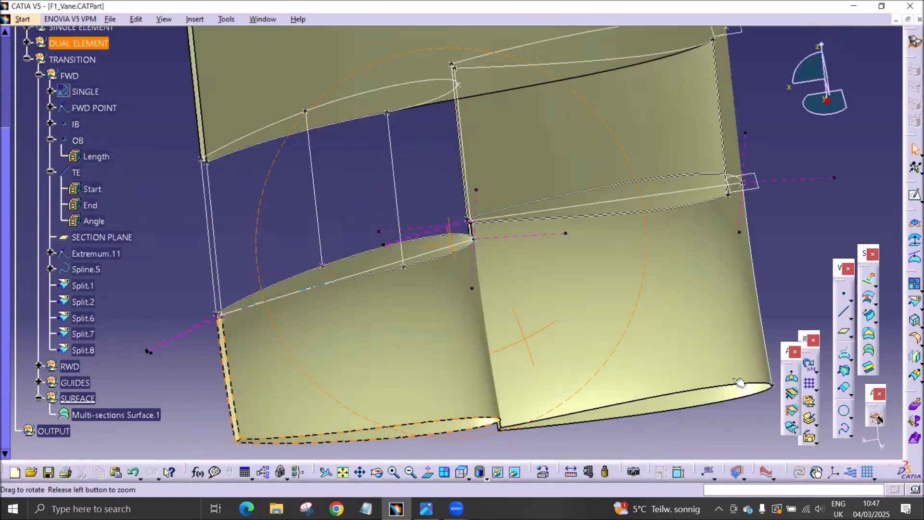
middle_drag(592, 131, 452, 276)
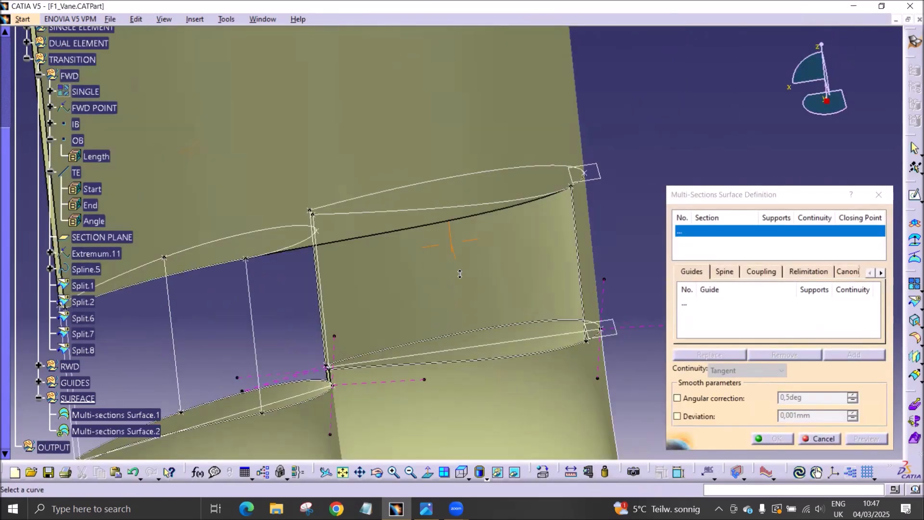
click(472, 205)
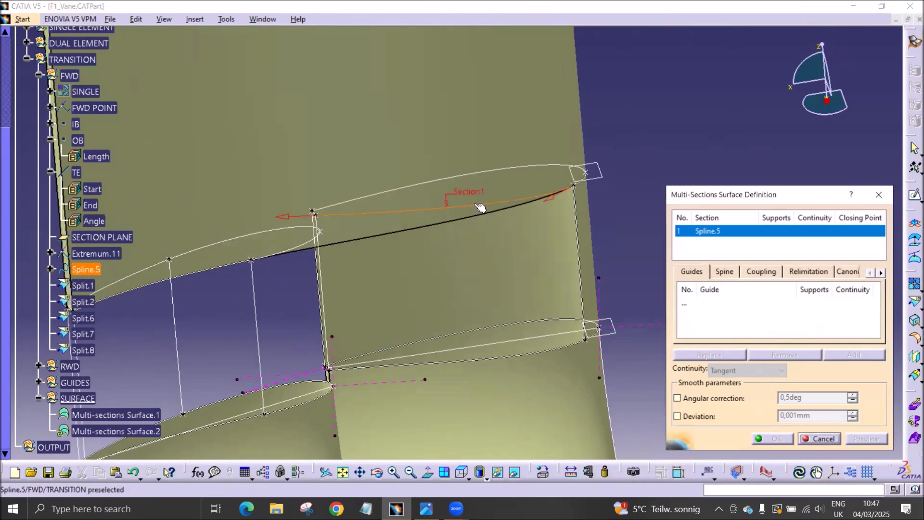
click(473, 360)
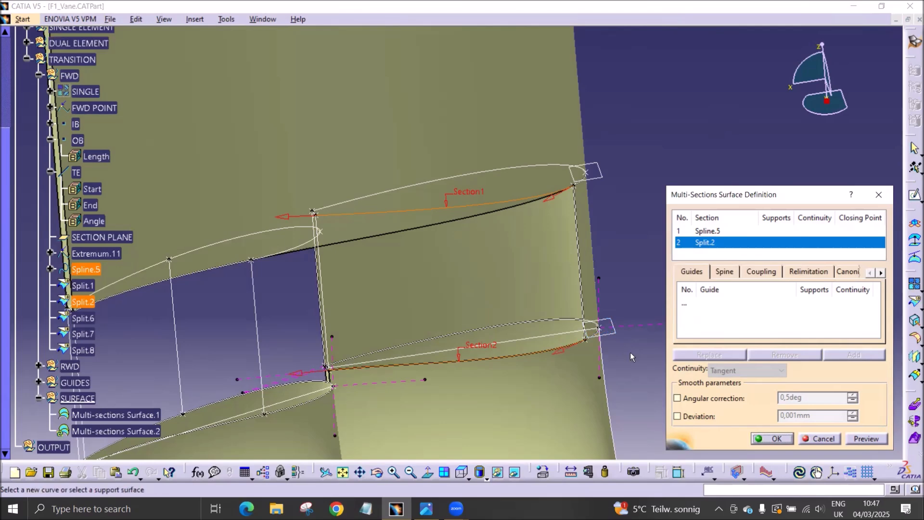
click(709, 305)
click(578, 239)
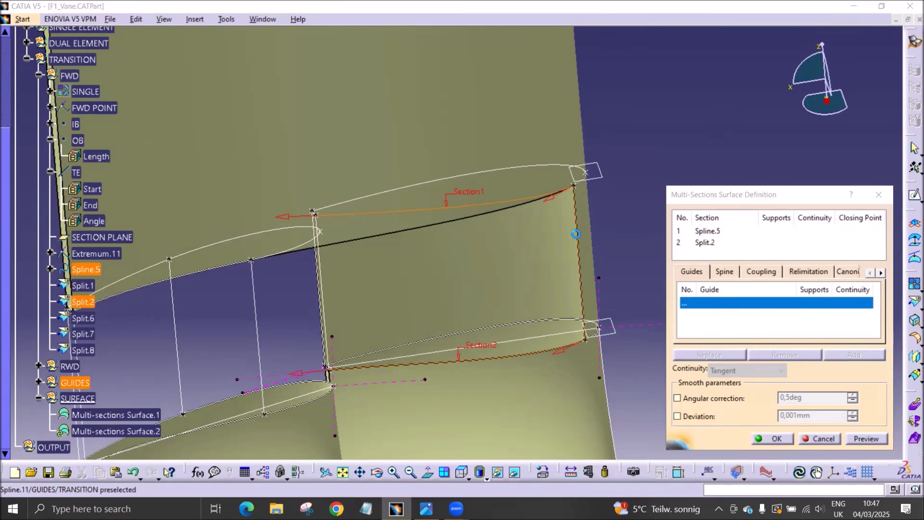
click(324, 289)
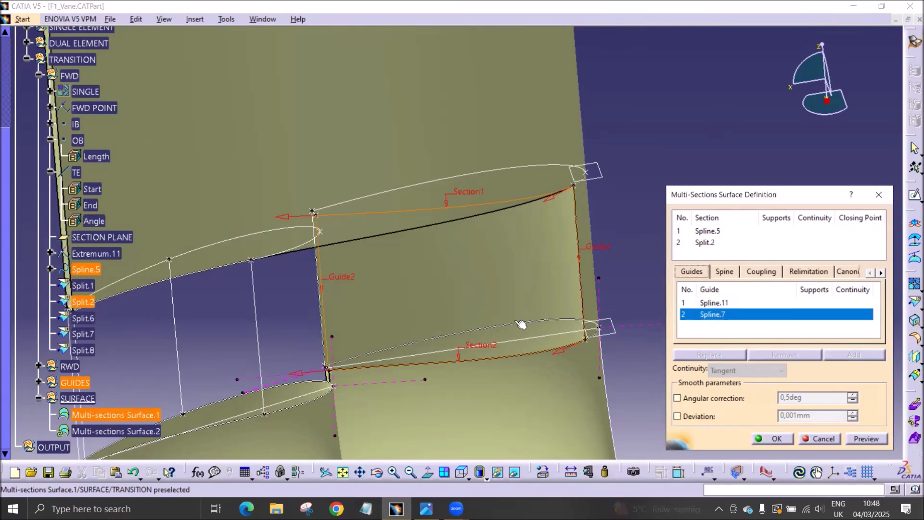
click(866, 439)
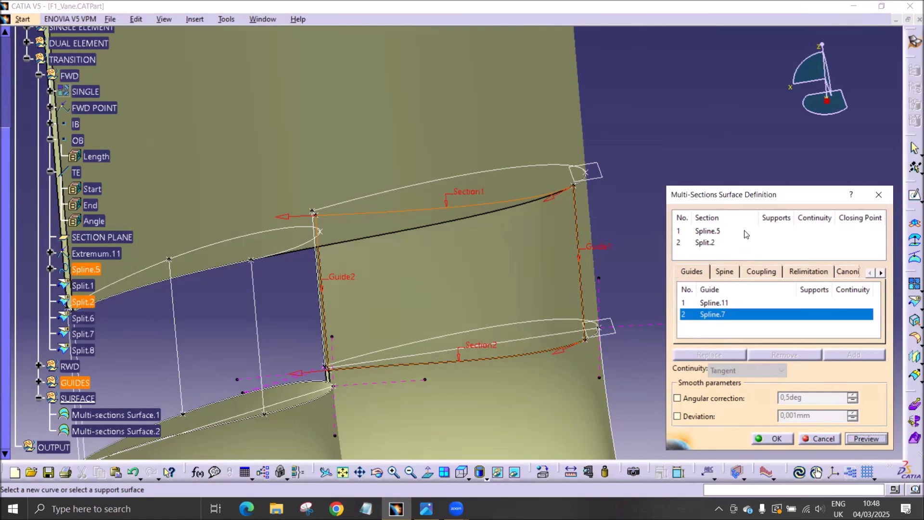
Try Sweep.1 as the tangent support for section Split.2, and remove that support again.
click(735, 242)
click(570, 397)
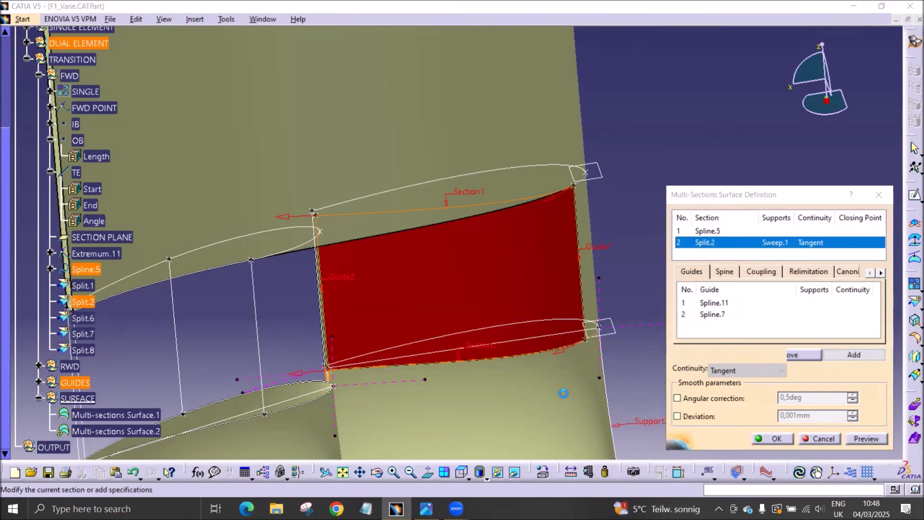
click(529, 281)
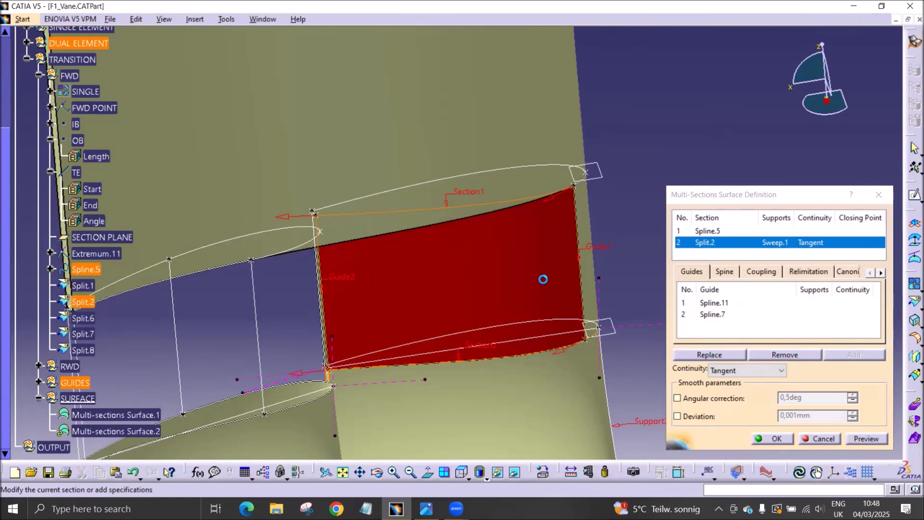
right_click(772, 245)
click(796, 291)
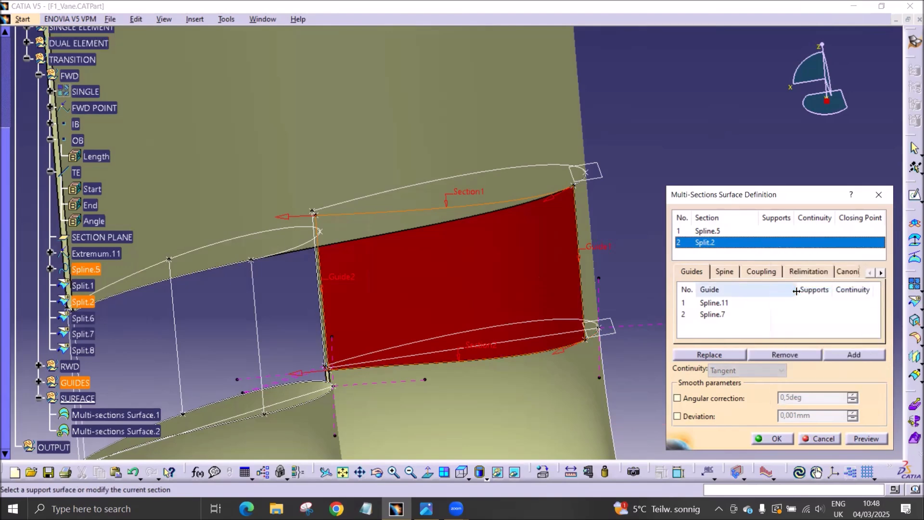
Assign Multi-sections Surface.1 as the tangent support for guide Spline.11 and create the second surface.
click(749, 299)
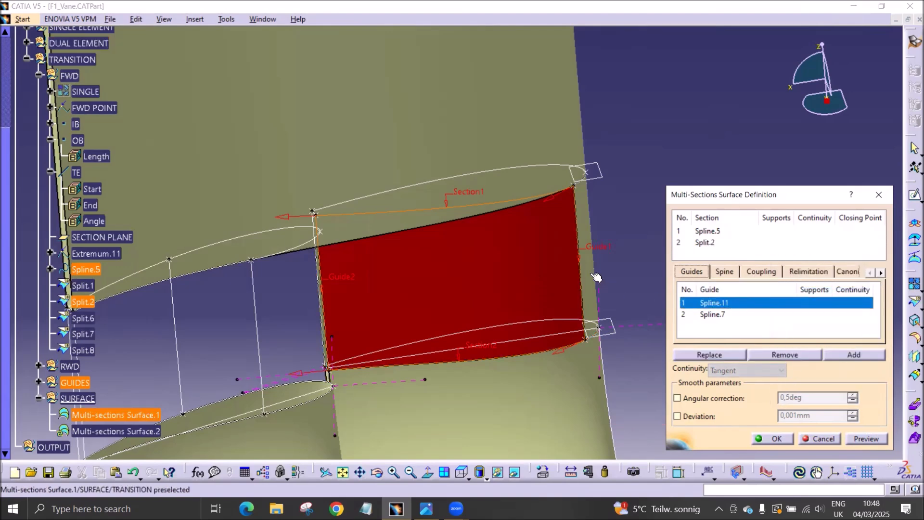
click(591, 274)
middle_drag(549, 338, 421, 328)
middle_drag(505, 324, 640, 337)
click(785, 440)
Define the FWD set under TRANSITION as the work object.
middle_drag(371, 328, 471, 263)
click(492, 249)
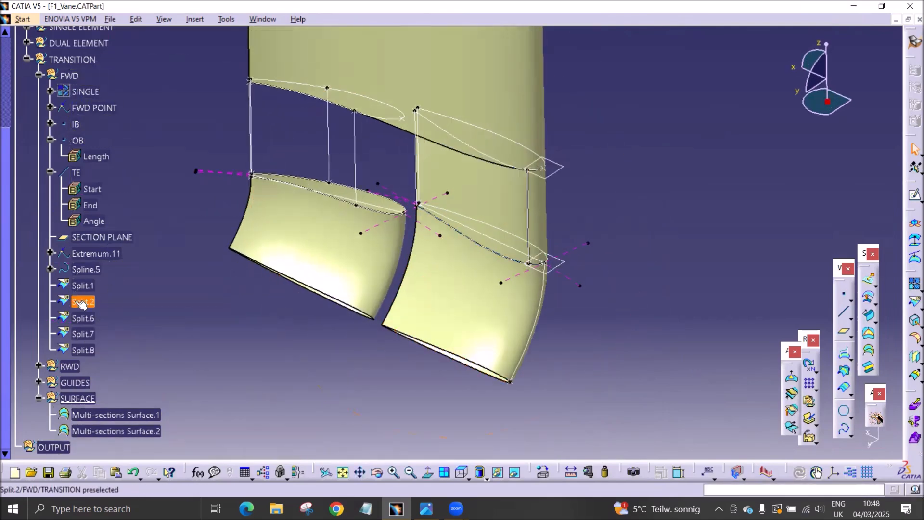
click(77, 76)
right_click(71, 76)
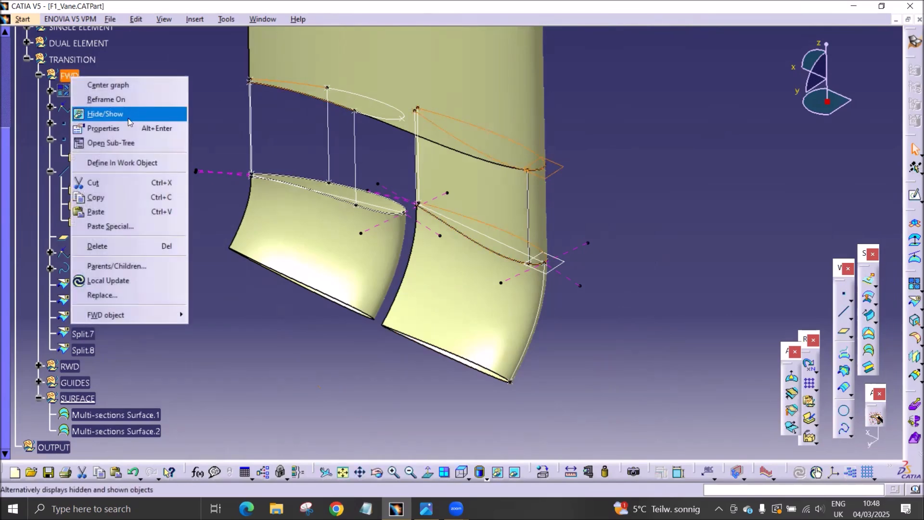
click(120, 162)
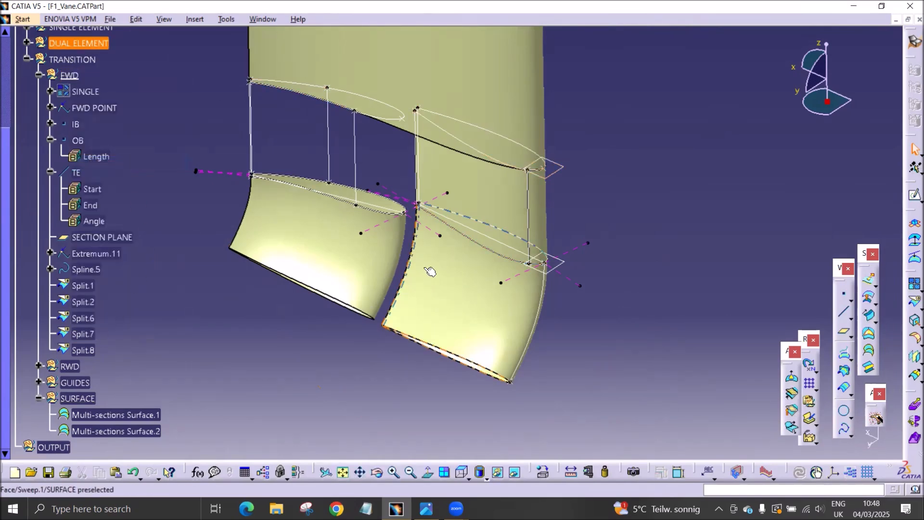
Create an intersection between Split.2 and Sweep.1 in the FWD set.
click(85, 303)
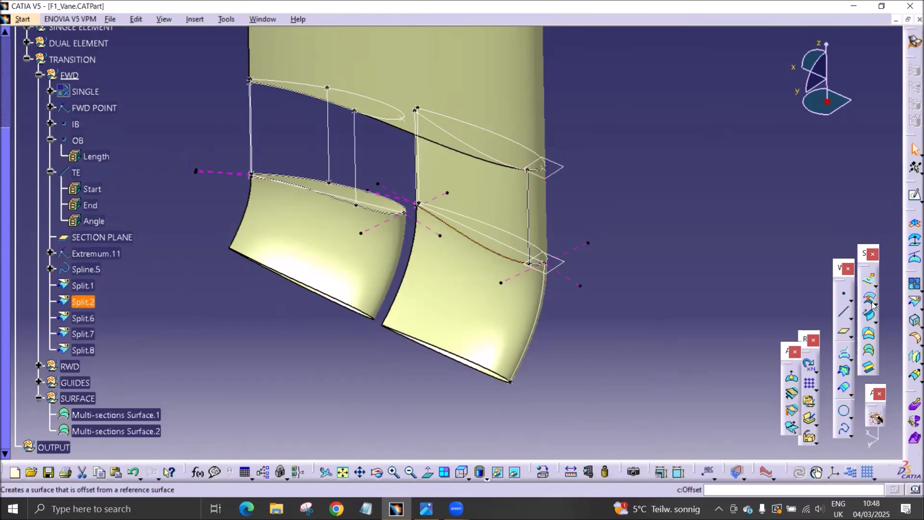
click(843, 370)
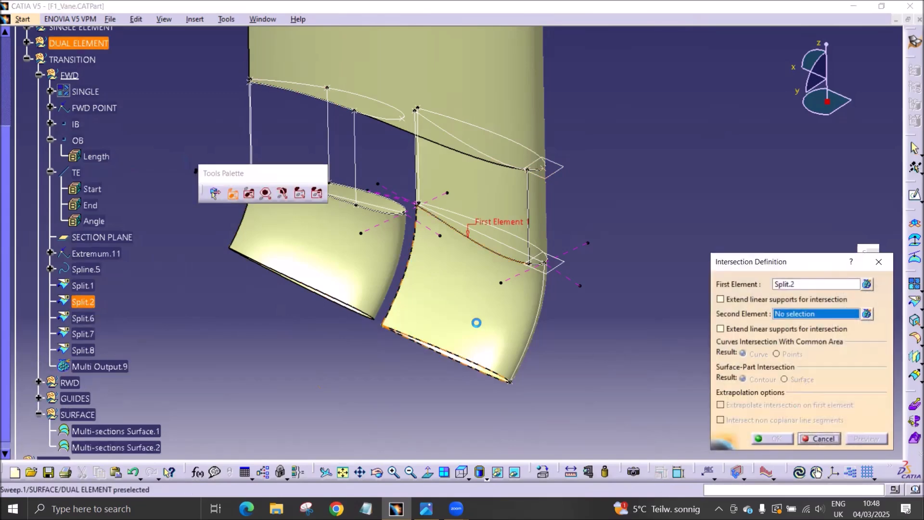
click(476, 322)
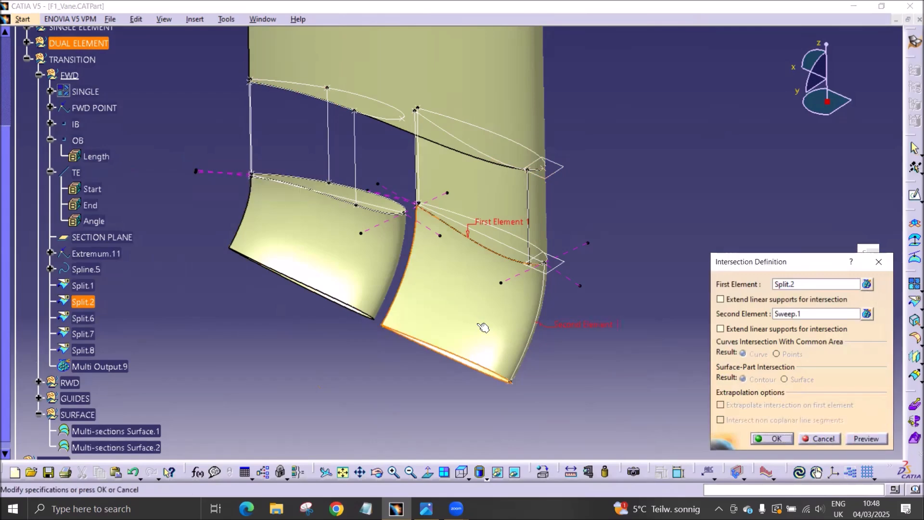
click(773, 438)
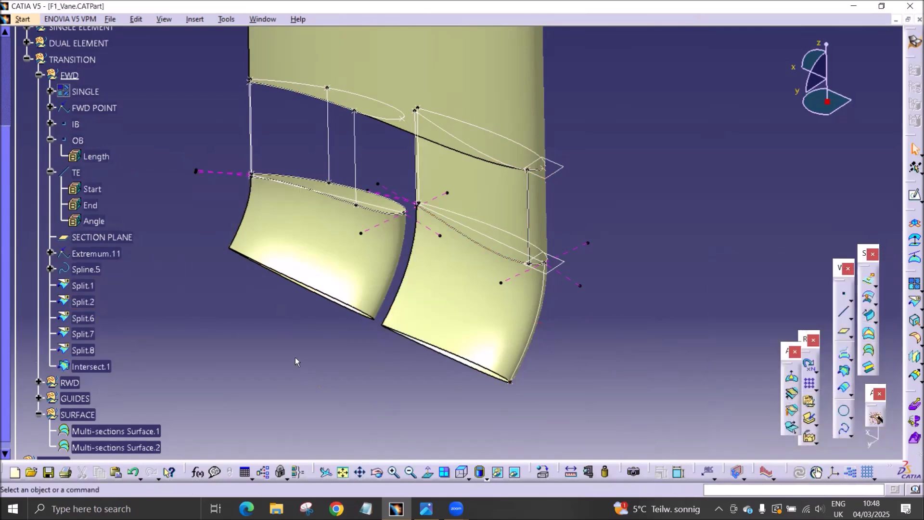
Edit Multi-sections Surface.2 and replace its section Split.2 with Intersect.1.
scroll(169, 317, down, 3)
click(136, 359)
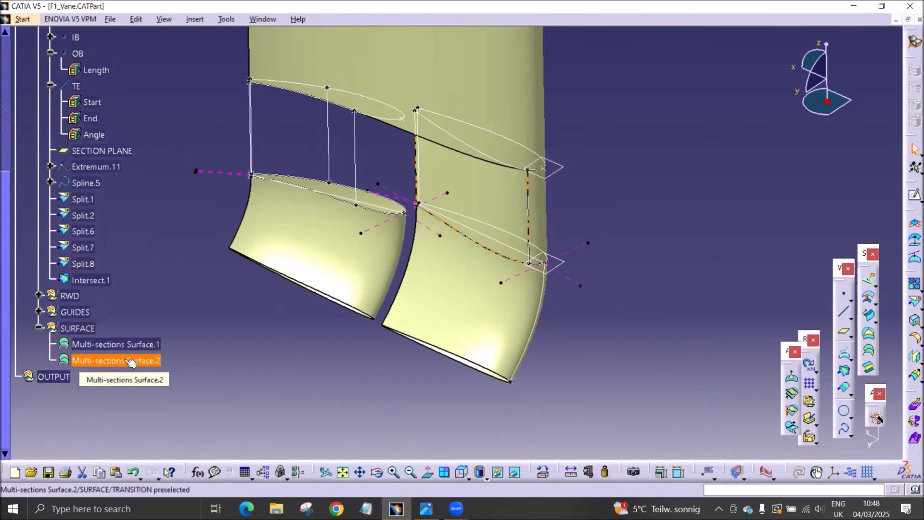
double_click(130, 361)
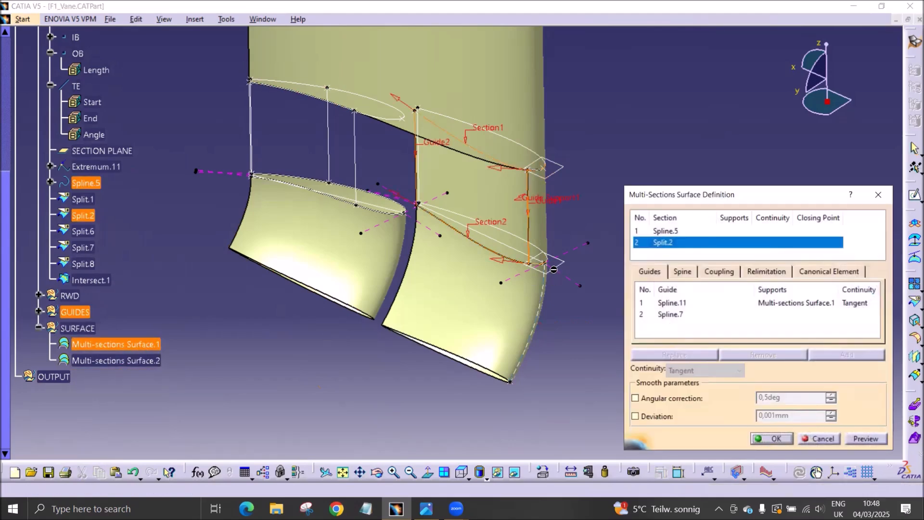
right_click(664, 244)
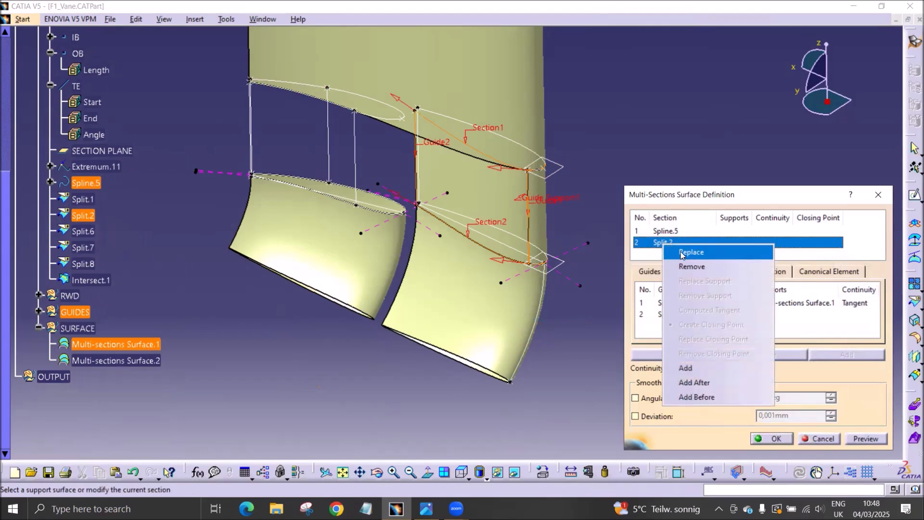
click(691, 252)
click(91, 279)
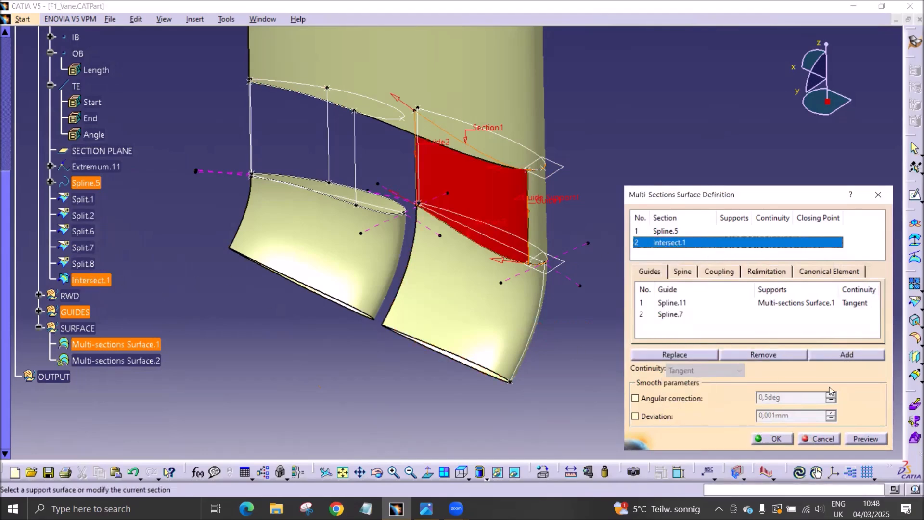
Preview the edited surface, add Sweep.1 as tangent support for section Intersect.1, and accept the definition.
click(862, 438)
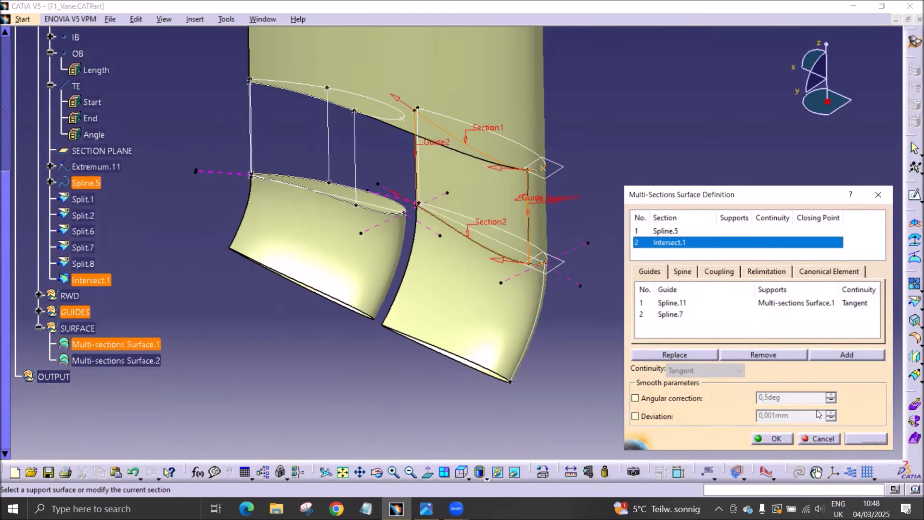
click(465, 297)
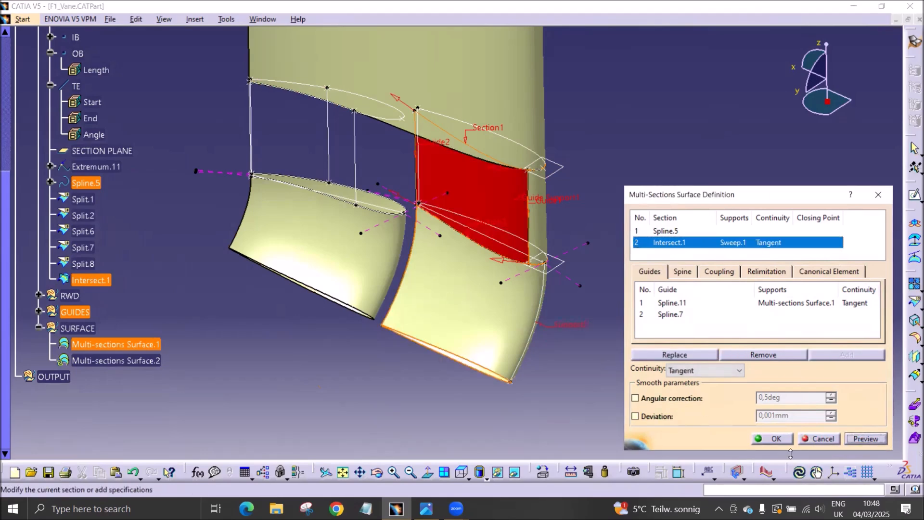
click(773, 438)
middle_drag(488, 403, 391, 234)
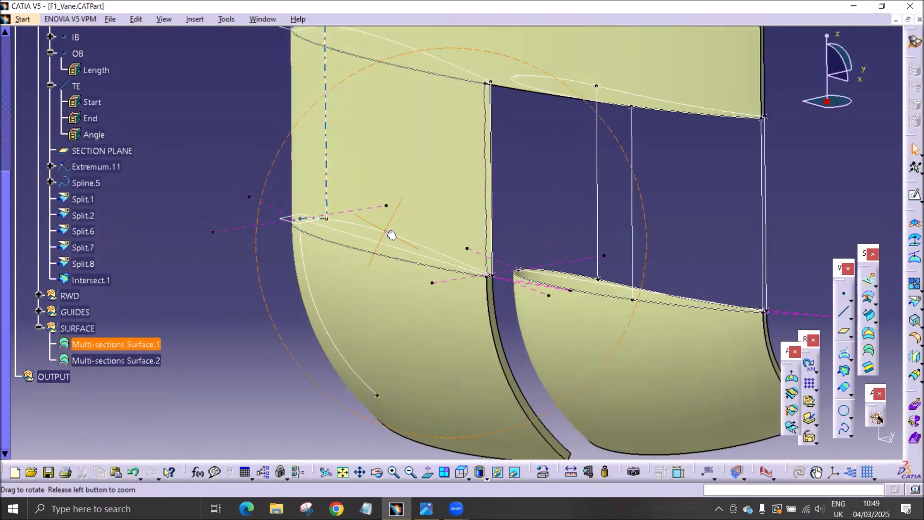
Build a multi-sections surface between the two forward-element TE lines with guides Spline.8 and Spline.7, and preview it.
click(868, 352)
middle_drag(515, 167, 481, 86)
click(387, 83)
middle_drag(427, 231, 457, 16)
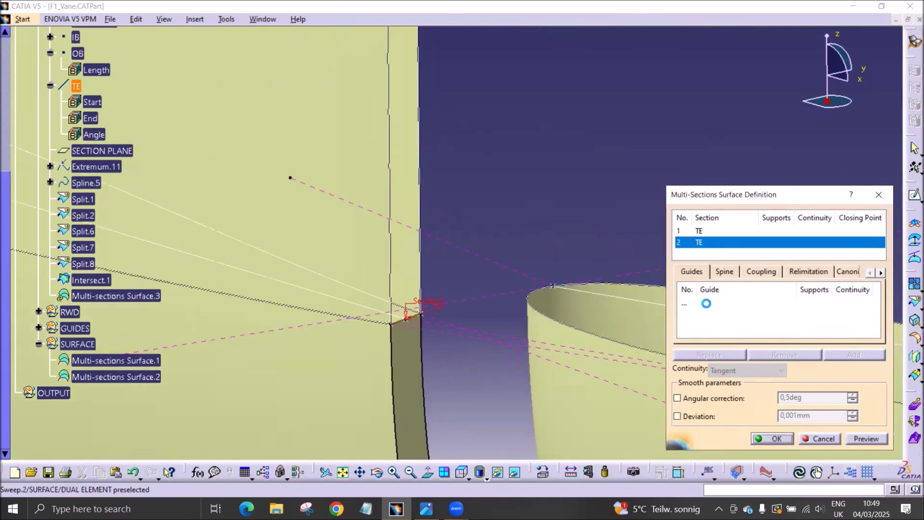
click(422, 121)
click(420, 130)
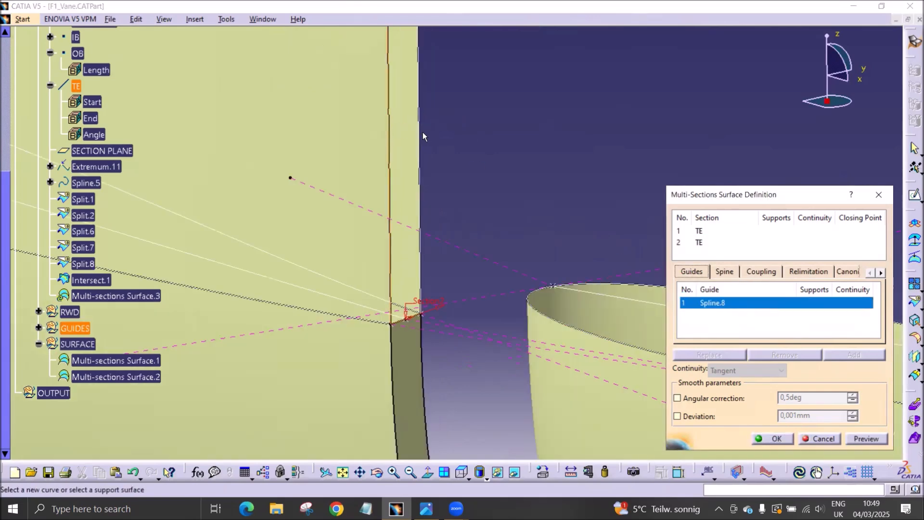
click(419, 134)
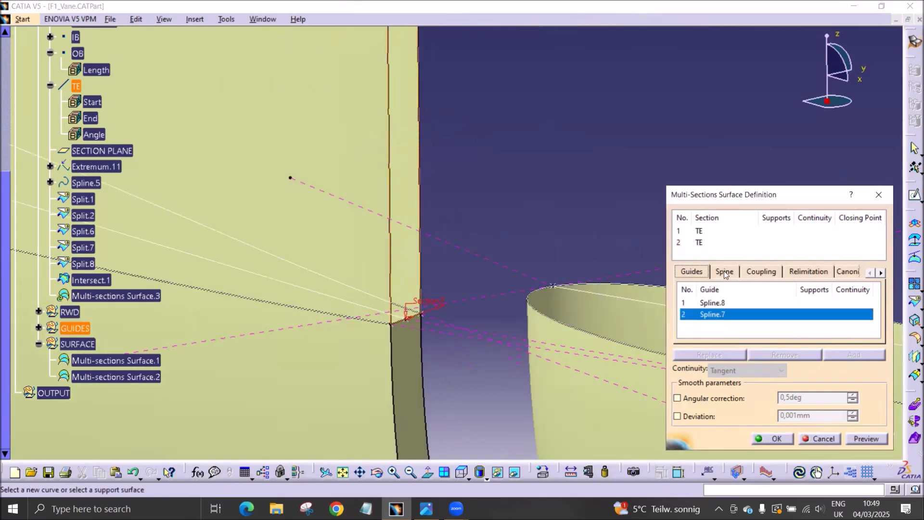
click(859, 439)
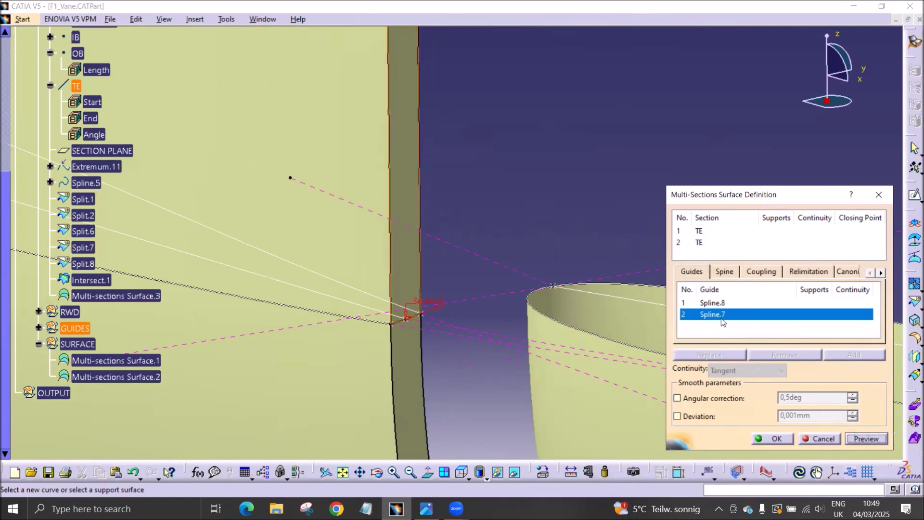
Add Sweep.1 as tangent support for the second TE section, preview the surface and accept the definition.
click(719, 242)
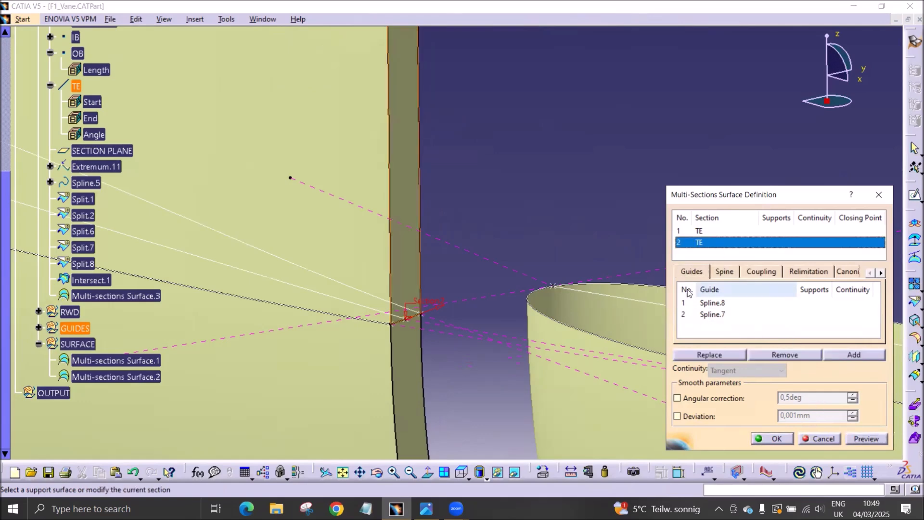
click(418, 366)
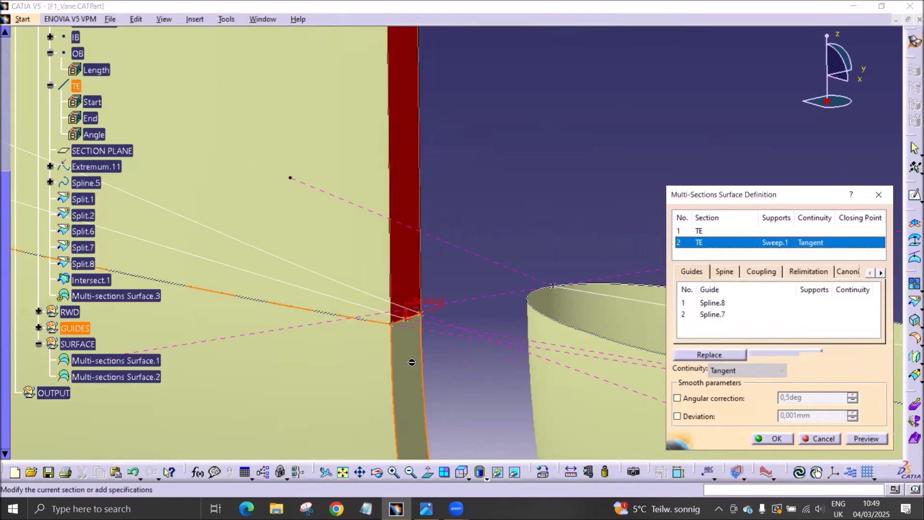
click(857, 439)
click(774, 439)
Move Multi-sections Surface.3 from the FWD set into the SURFACE set and make SURFACE the work object.
middle_drag(507, 138, 487, 238)
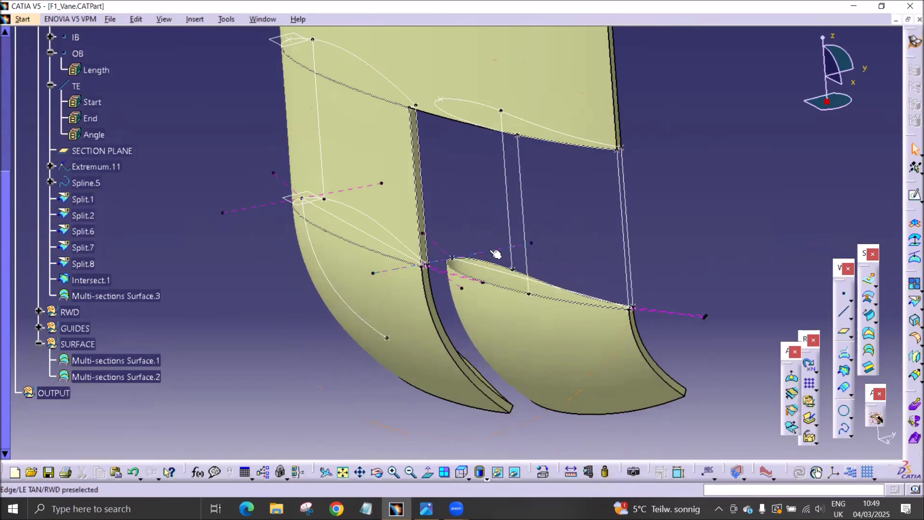
middle_drag(633, 281, 496, 290)
middle_drag(534, 288, 584, 355)
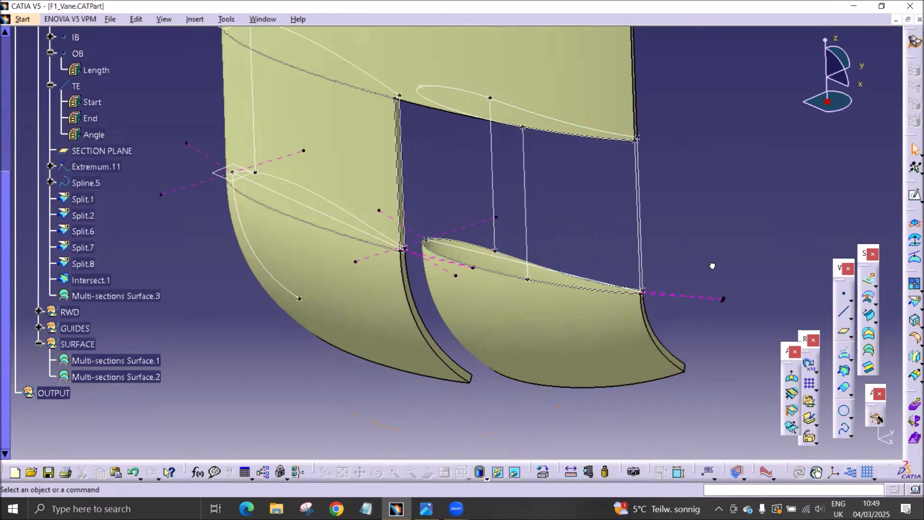
drag(108, 294, 77, 343)
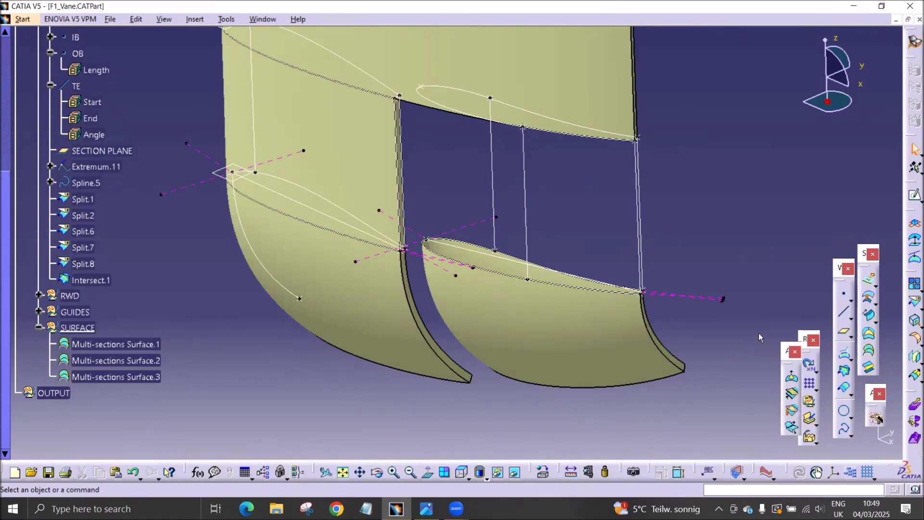
Build a multi-sections surface between Split.8 and Split.4 with guides Spline.13 and Spline.10, and preview it.
click(869, 353)
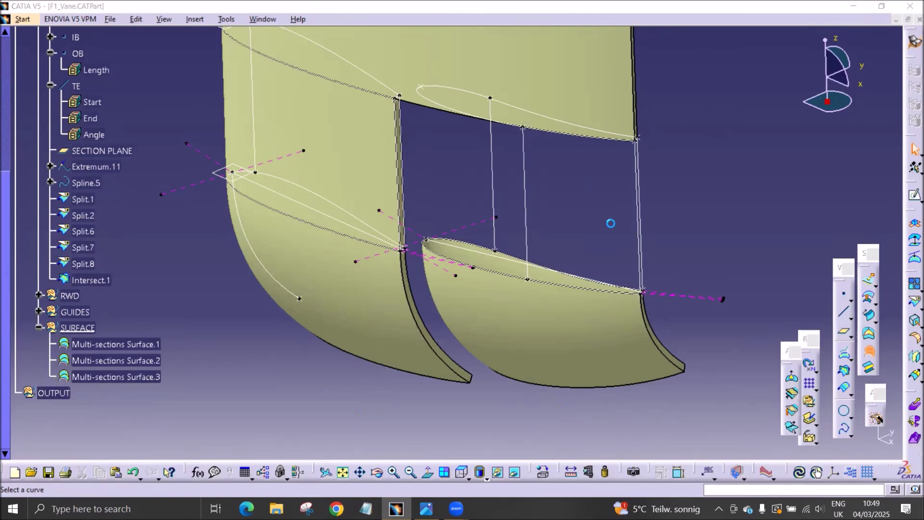
click(572, 135)
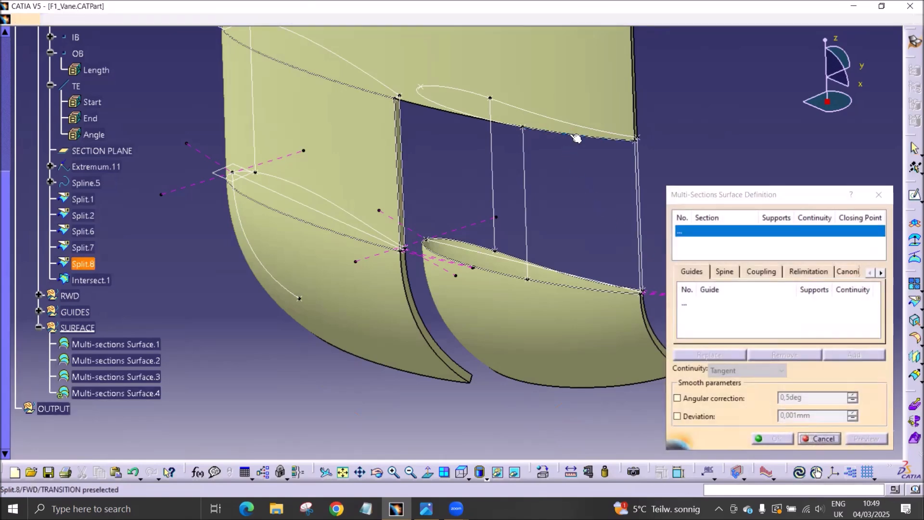
click(602, 286)
middle_drag(602, 287, 454, 233)
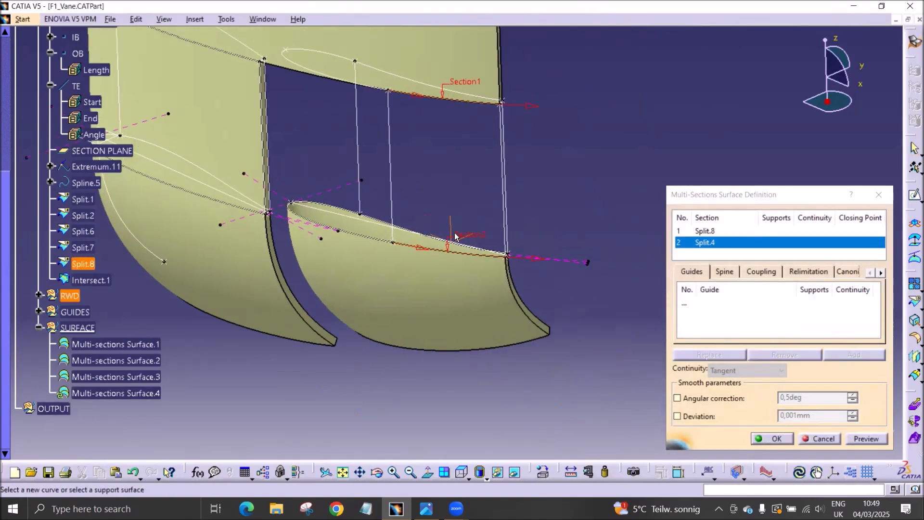
click(704, 303)
click(392, 163)
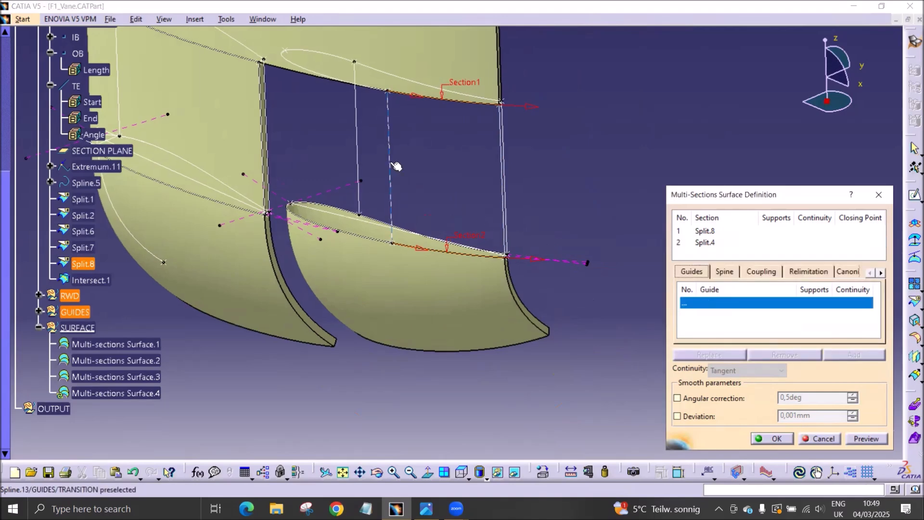
click(504, 164)
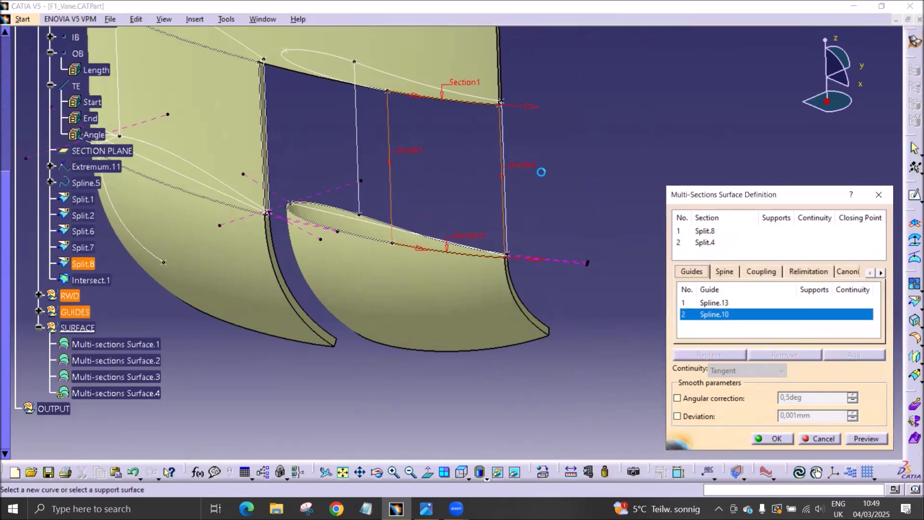
click(862, 439)
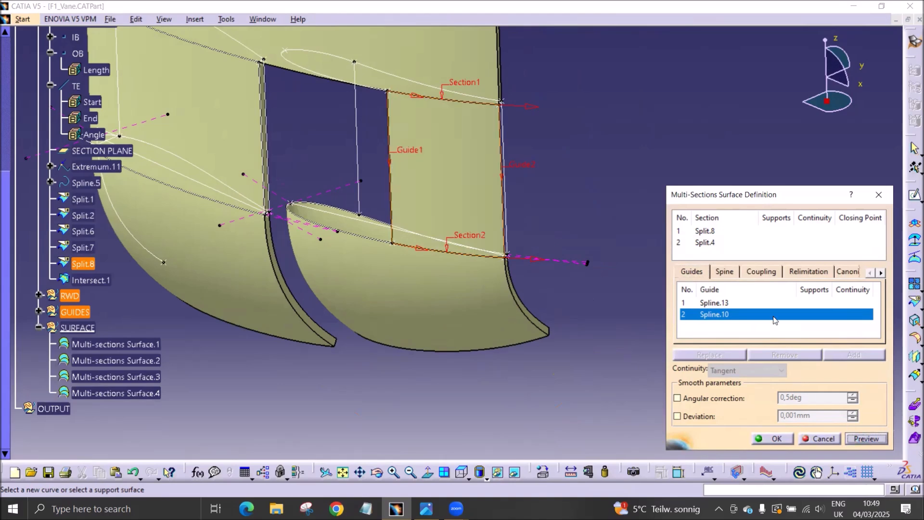
Add tangent supports Extrude.1 for section Split.8 and Sweep.2 for section Split.4, and accept the surface.
click(727, 233)
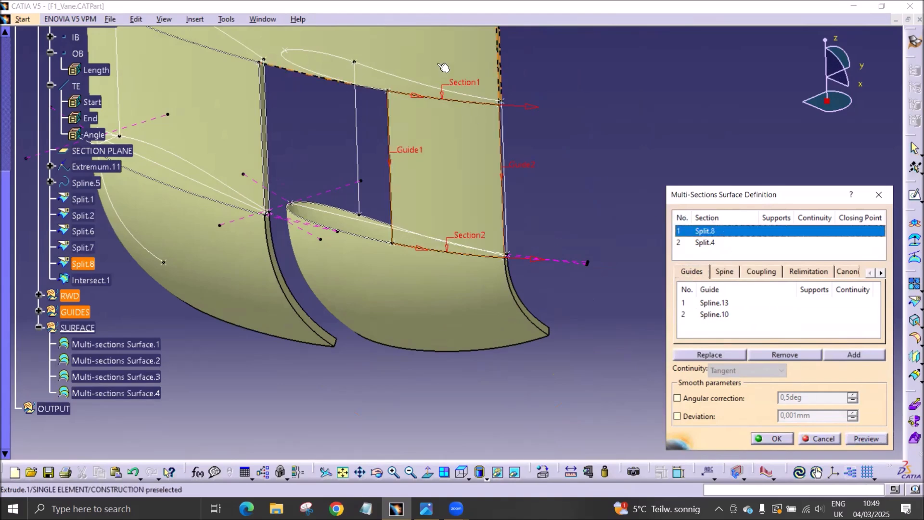
click(744, 246)
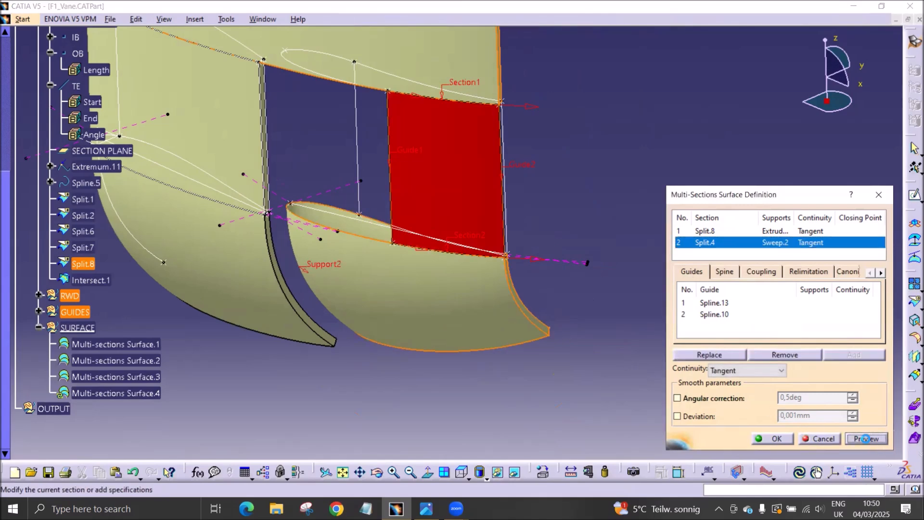
click(771, 439)
Build a multi-sections surface between Split.7 and Split.5 with guides Spline.12 and Spline.9, and preview it.
middle_drag(423, 298, 529, 370)
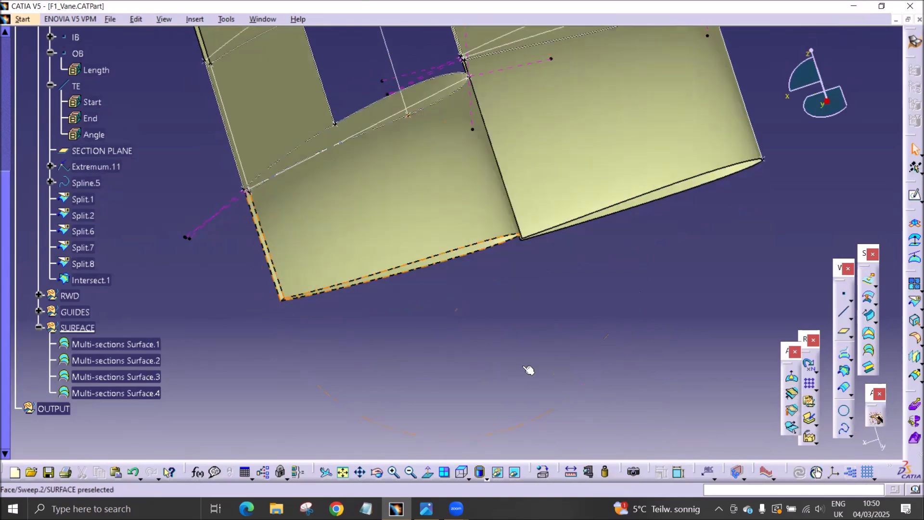
click(869, 352)
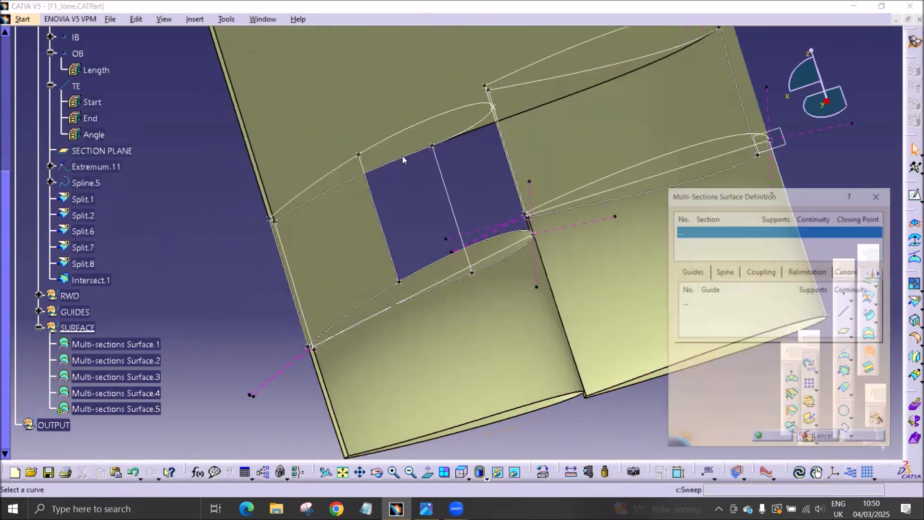
click(403, 155)
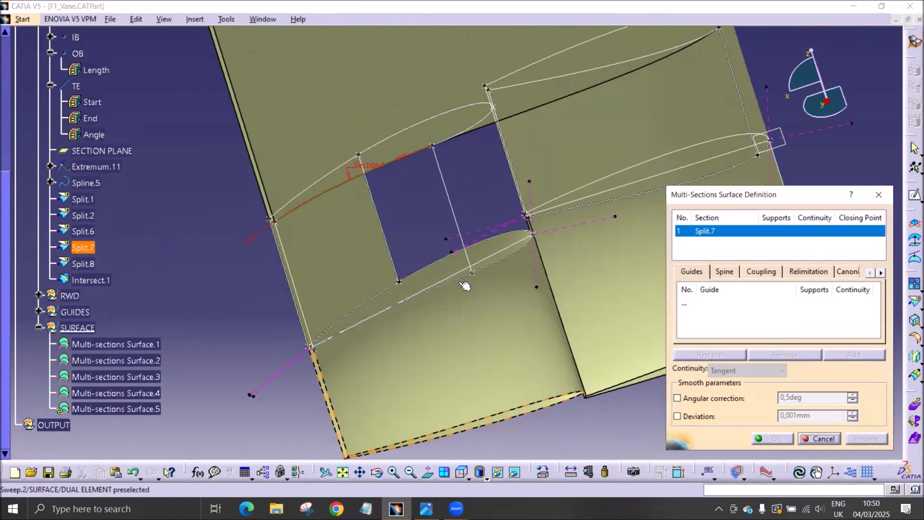
click(465, 271)
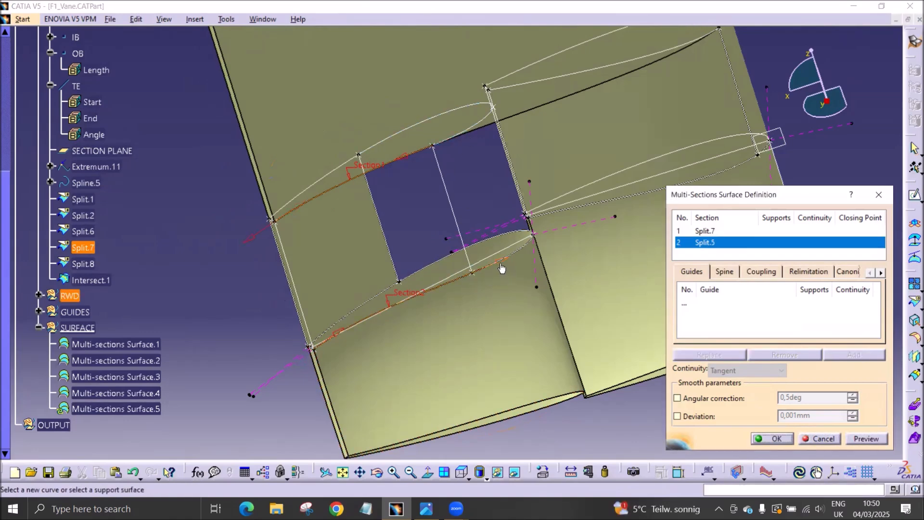
click(725, 304)
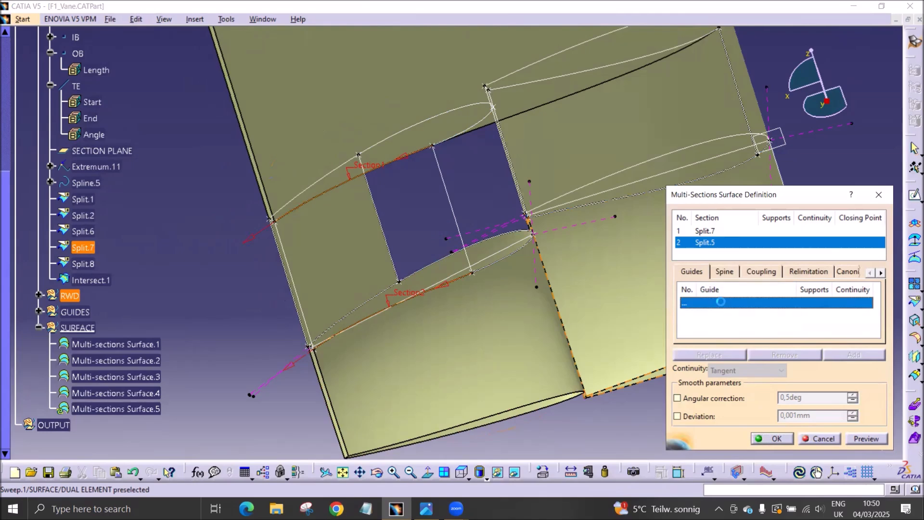
click(455, 207)
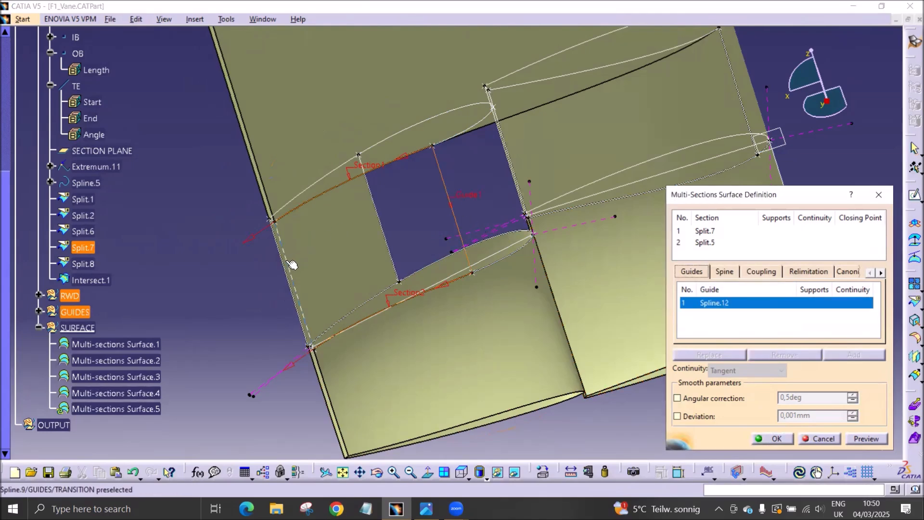
click(296, 264)
click(860, 439)
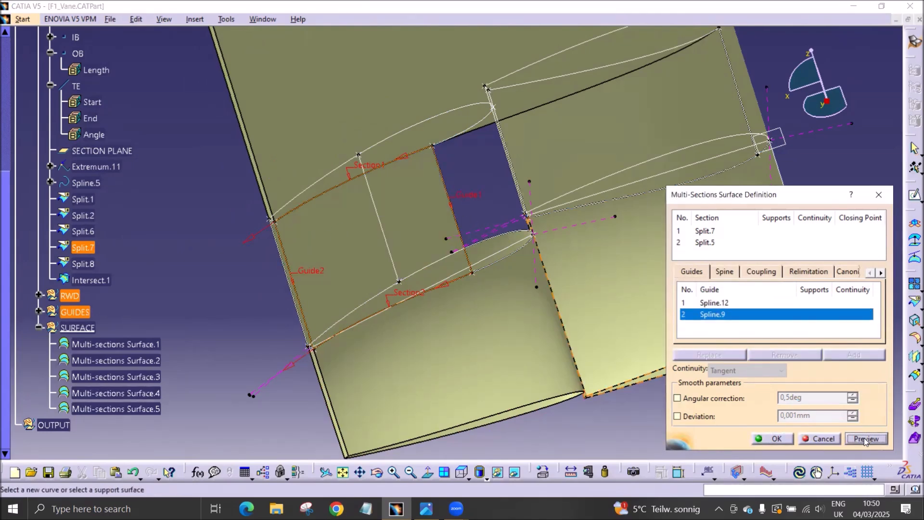
Add the single-element extruded surface as tangent support for Split.7 and Sweep.2 for Split.5, and accept the surface.
click(722, 232)
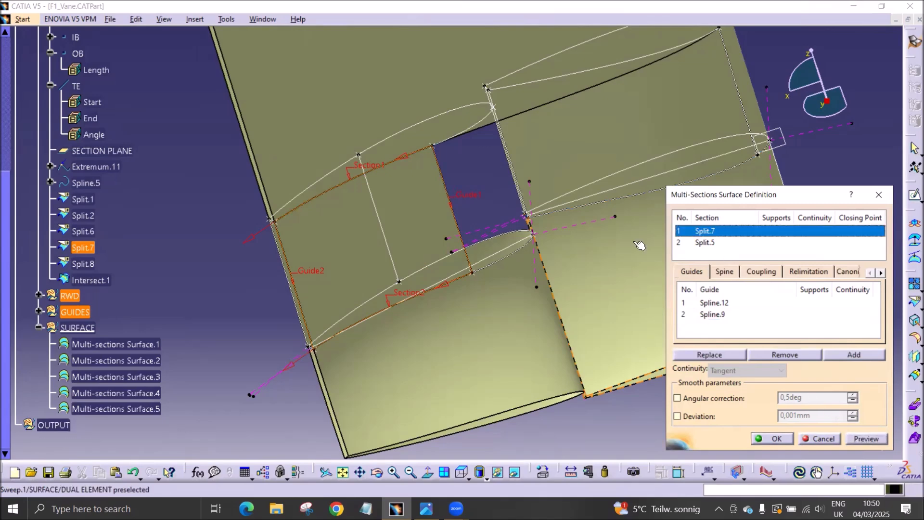
click(471, 245)
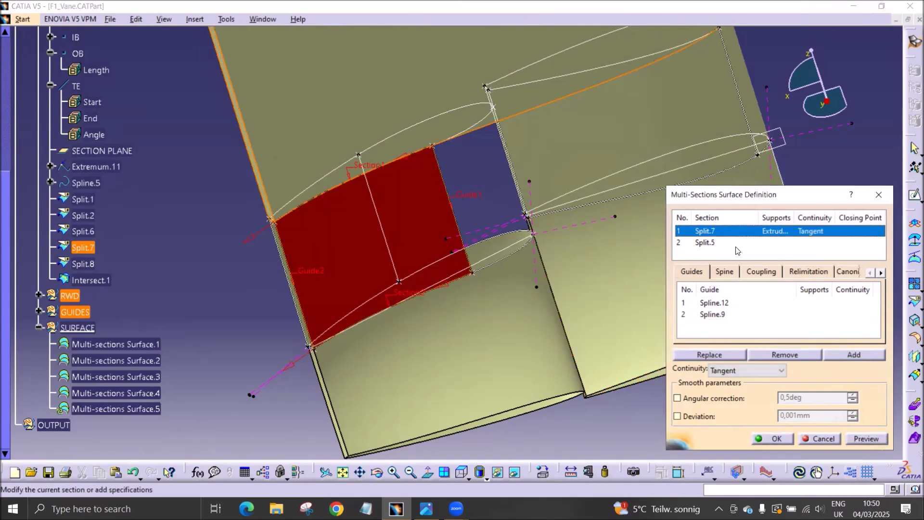
click(509, 343)
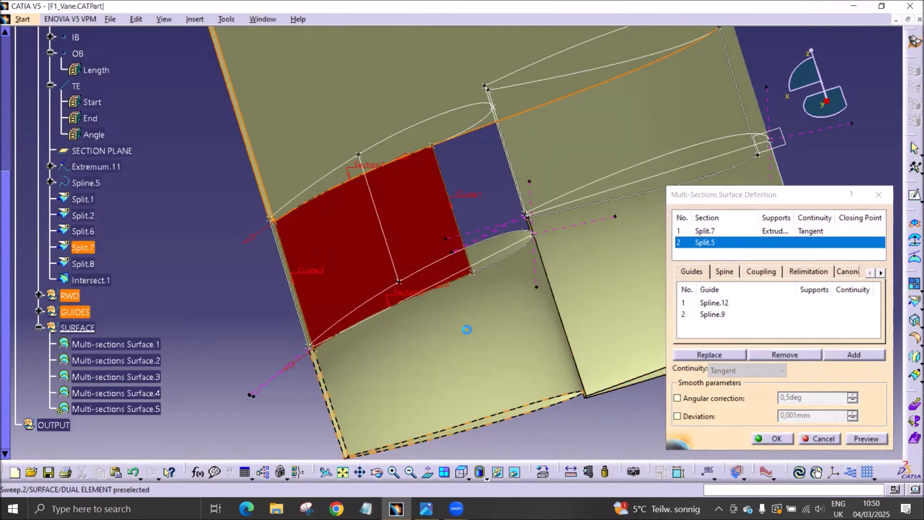
click(869, 438)
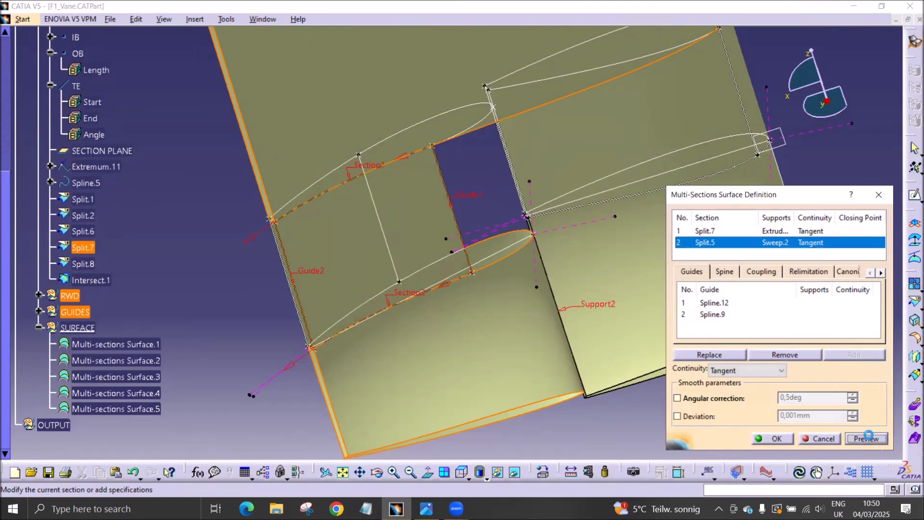
click(785, 441)
Set up a multi-sections surface between sections PROFILE and Split.3 with guides Spline.12 and Spline.13.
middle_drag(639, 291, 602, 359)
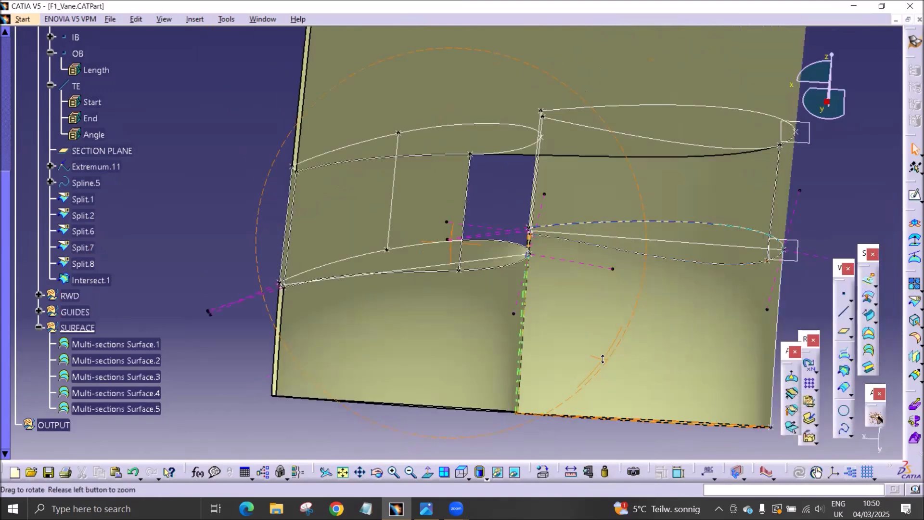
click(868, 352)
middle_drag(398, 294, 364, 334)
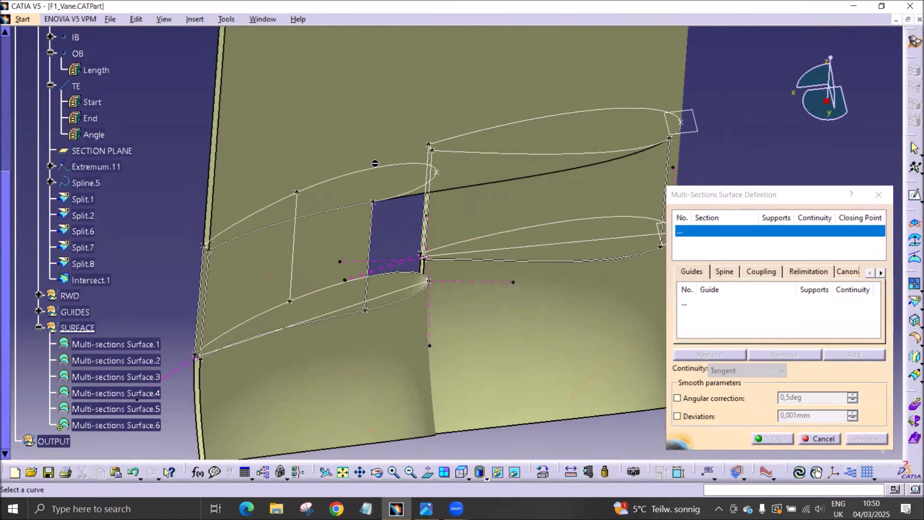
click(376, 165)
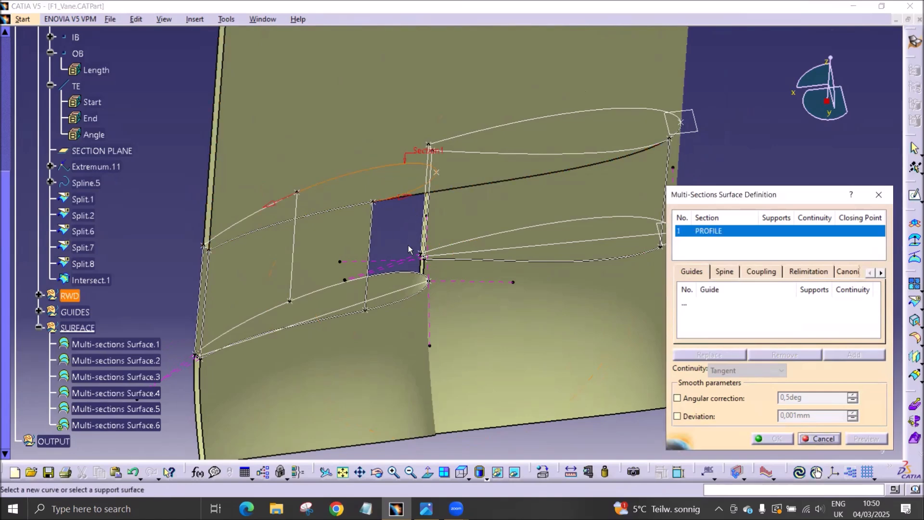
click(419, 276)
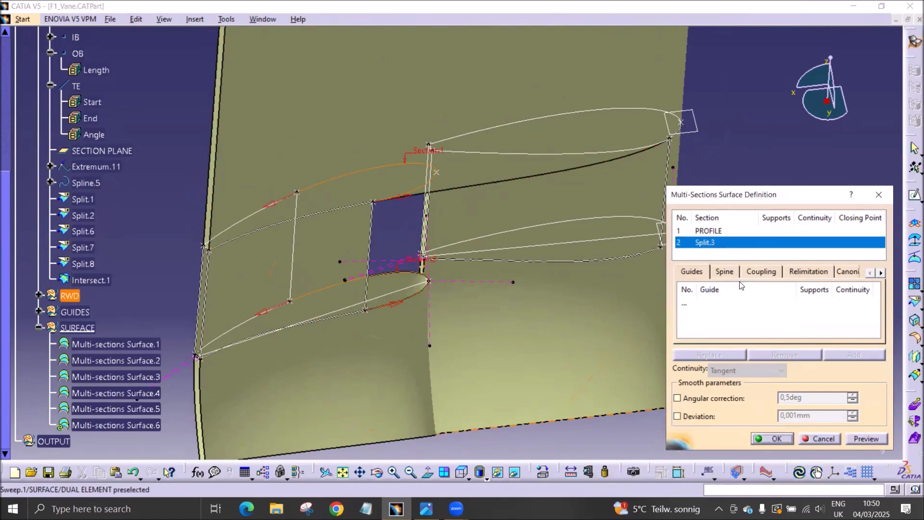
click(699, 302)
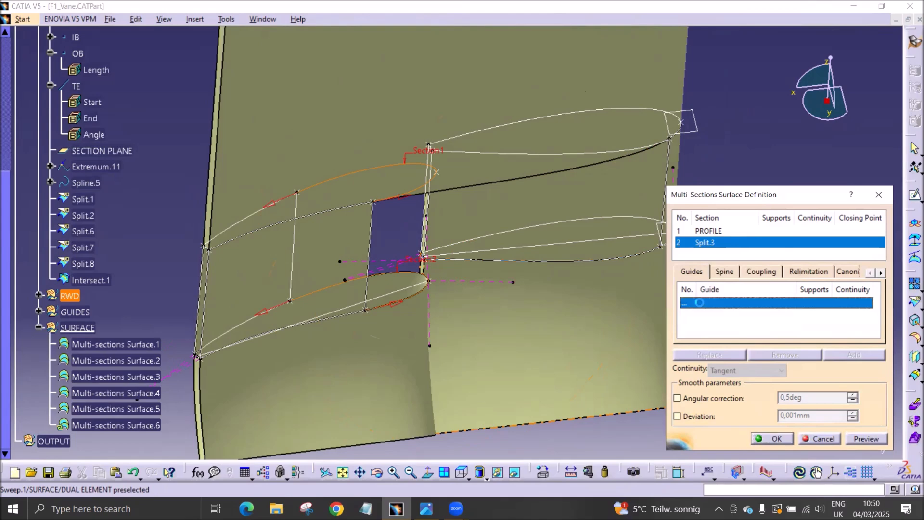
click(370, 230)
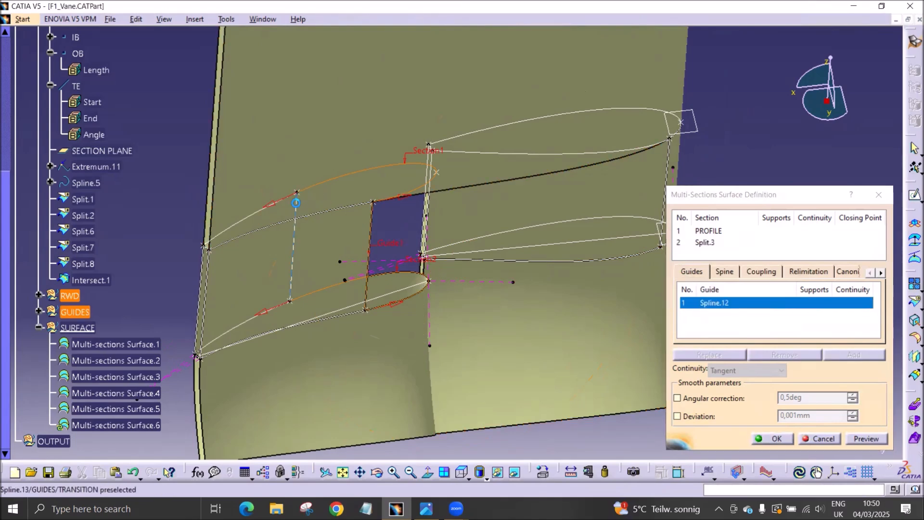
click(294, 241)
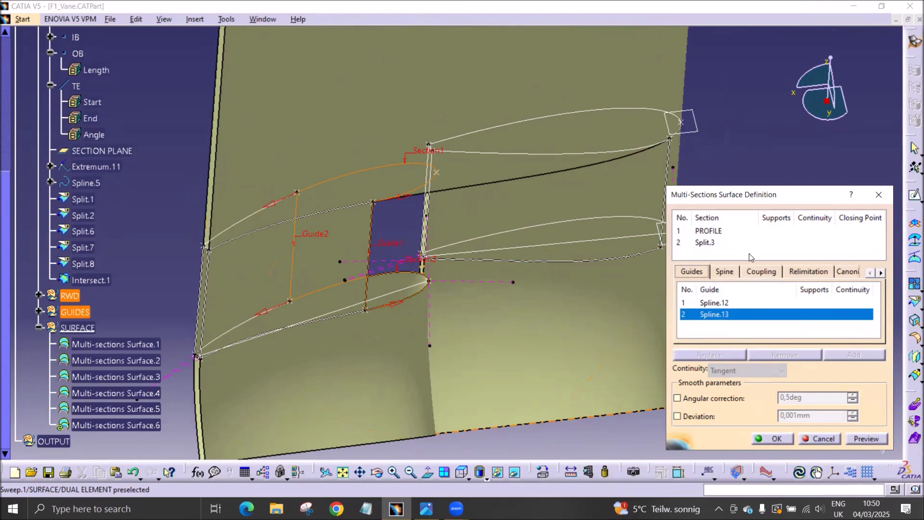
Add Sweep.2 as tangent support for Split.3, Multi-sections Surface.4 and Multi-sections Surface.5 as tangent guide supports, and accept the surface.
middle_drag(497, 293, 512, 264)
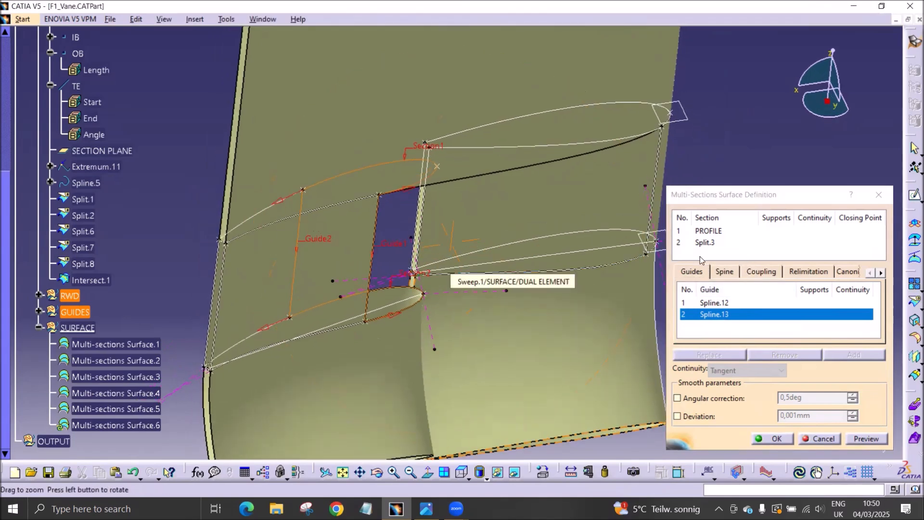
middle_drag(546, 320, 626, 288)
click(732, 244)
click(412, 352)
click(750, 303)
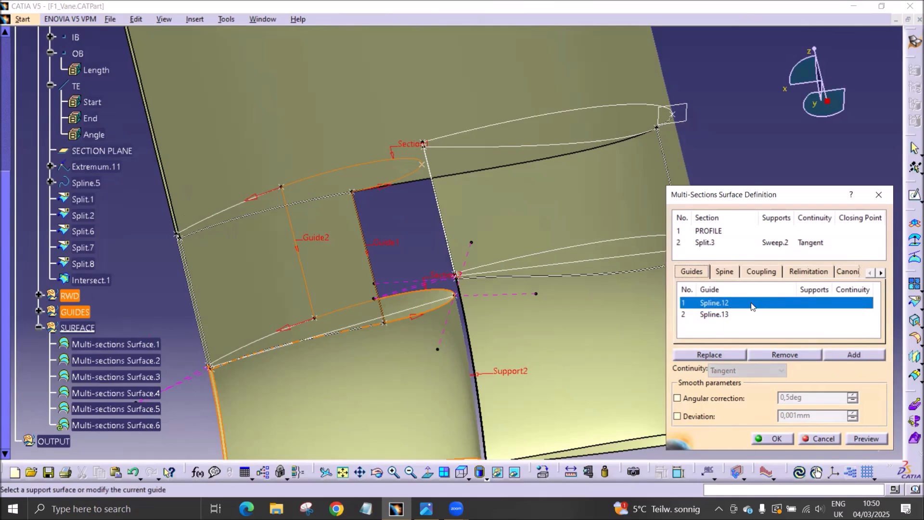
click(317, 261)
middle_drag(288, 325, 543, 342)
click(521, 380)
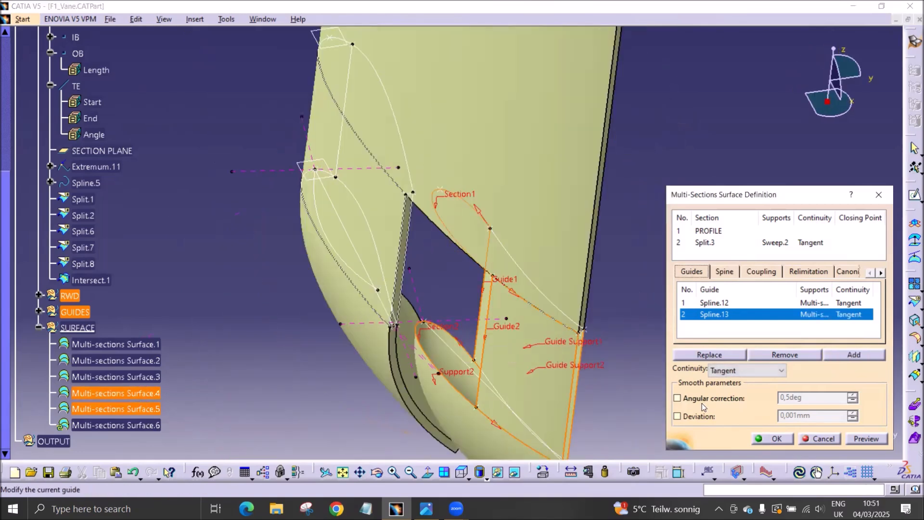
click(769, 439)
Set up a multi-sections surface between the two TE lines at the trailing edge with guides Spline.10 and Spline.9.
middle_drag(674, 349, 436, 263)
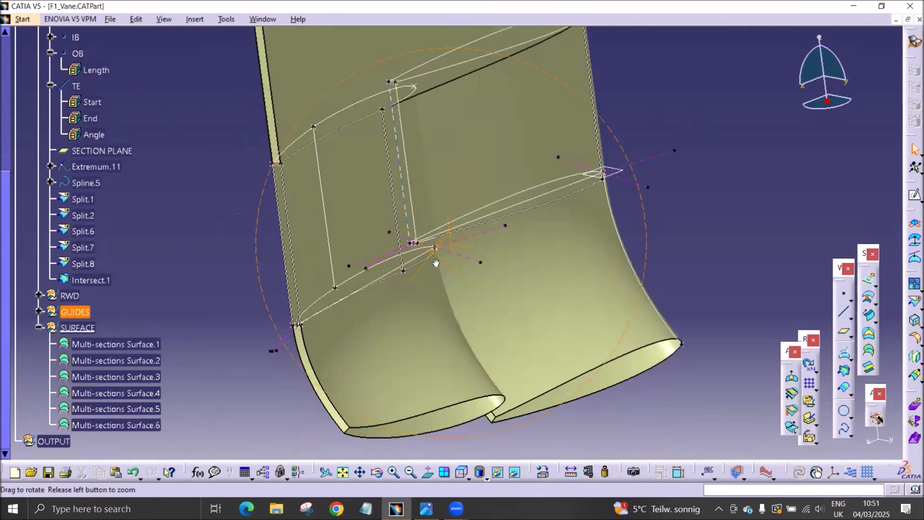
click(870, 350)
middle_drag(442, 347, 351, 229)
middle_drag(436, 204, 332, 212)
click(334, 214)
middle_drag(398, 267, 396, 188)
middle_drag(416, 307, 376, 159)
middle_drag(408, 273, 539, 210)
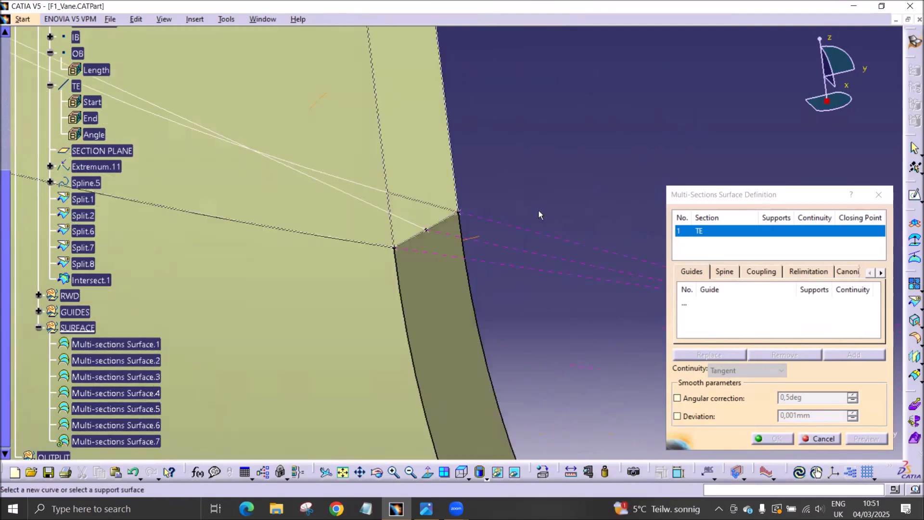
click(453, 219)
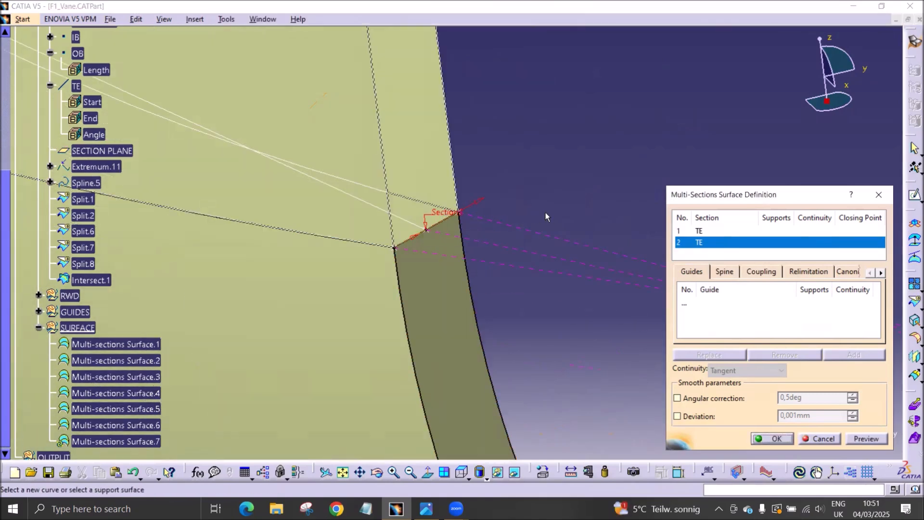
click(707, 303)
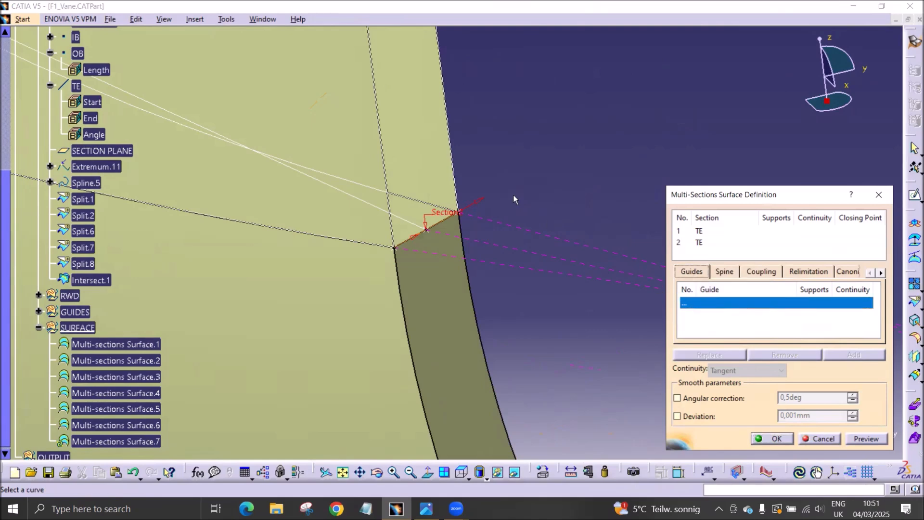
click(383, 150)
click(448, 122)
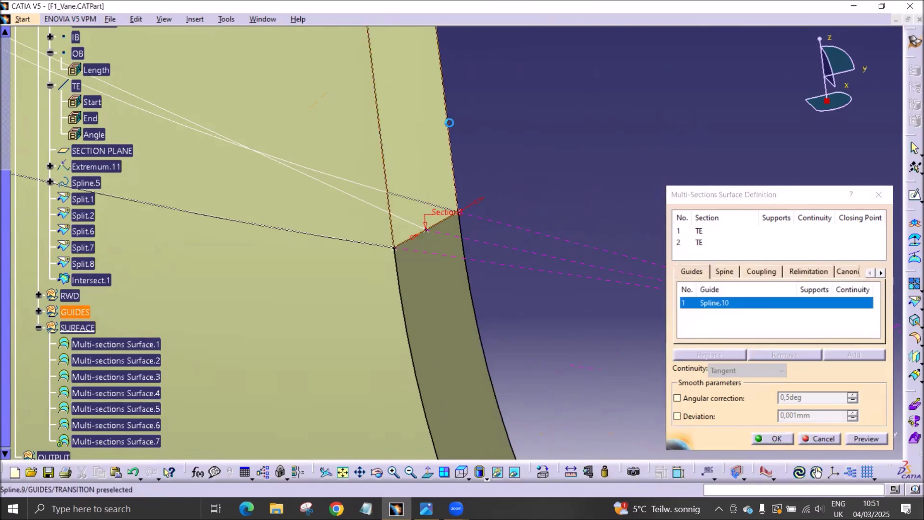
Add Sweep.2 as tangent support for the second TE section and the single-element extruded surface for the first, and accept the surface.
click(722, 242)
click(466, 338)
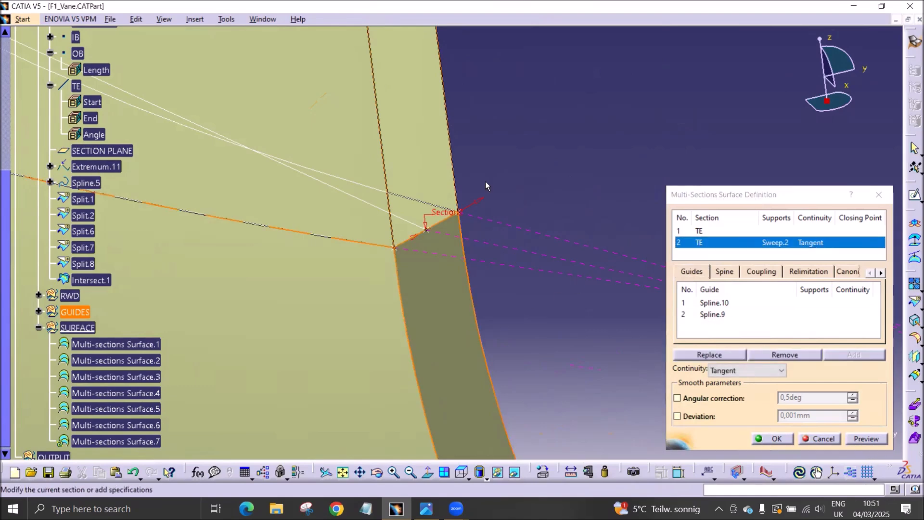
ctrl+middle_drag(487, 186, 564, 407)
middle_drag(511, 176, 501, 295)
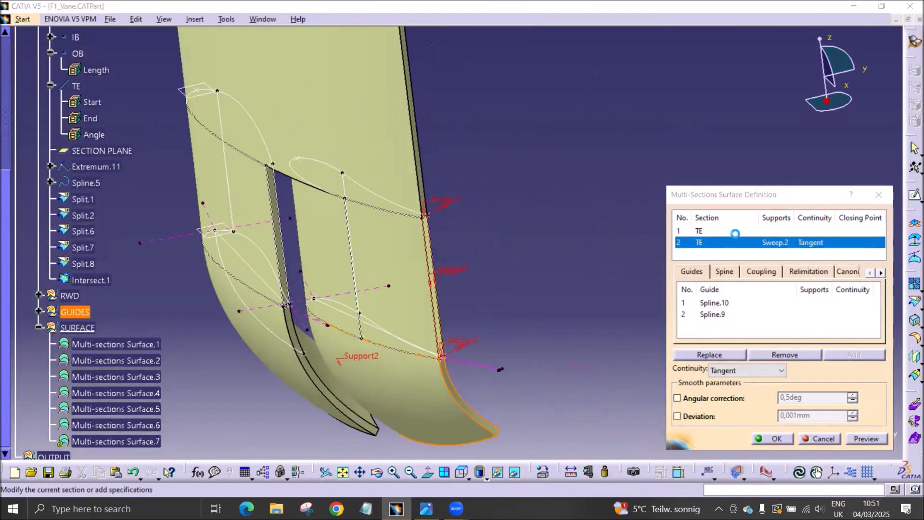
click(735, 235)
click(390, 151)
click(774, 439)
Paste a copy of Split.7 into the FWD set and define FWD as the work object.
middle_drag(504, 298, 413, 199)
middle_drag(263, 259, 480, 310)
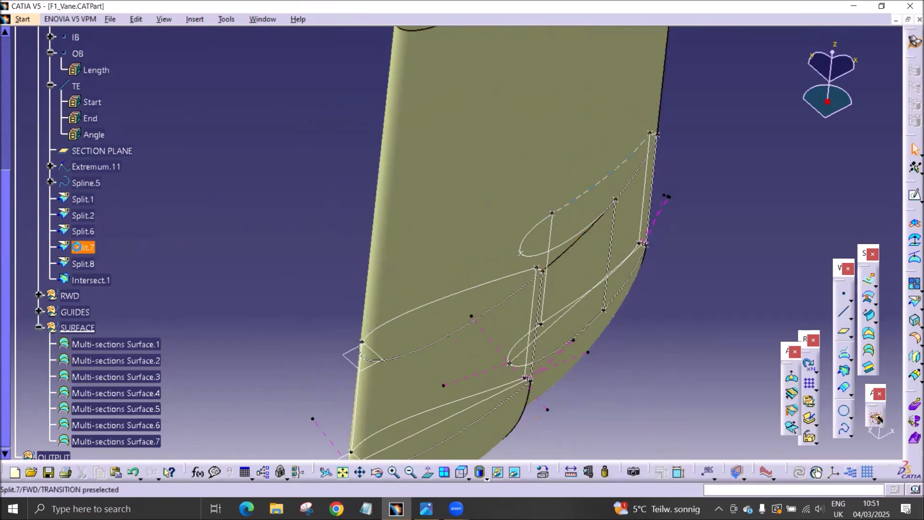
scroll(162, 279, up, 3)
middle_drag(558, 355, 340, 248)
middle_drag(334, 281, 166, 306)
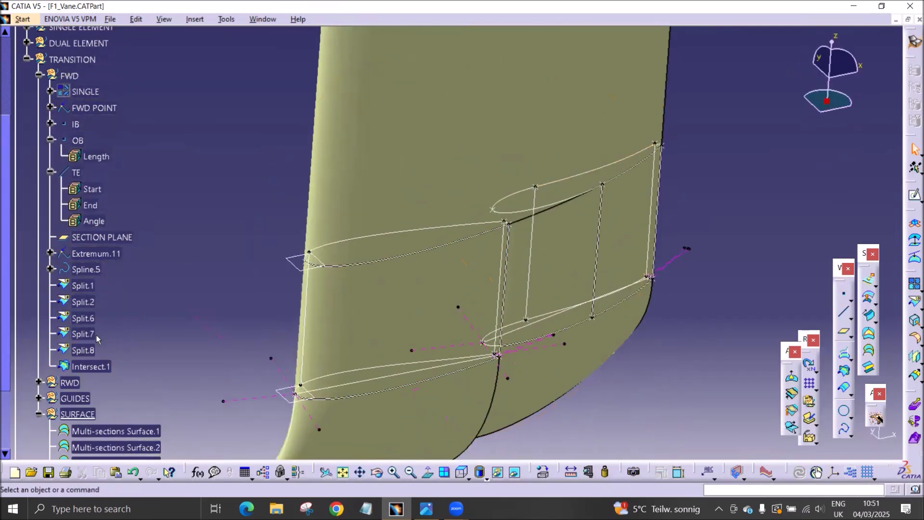
click(157, 292)
click(71, 75)
key(ctrl+v)
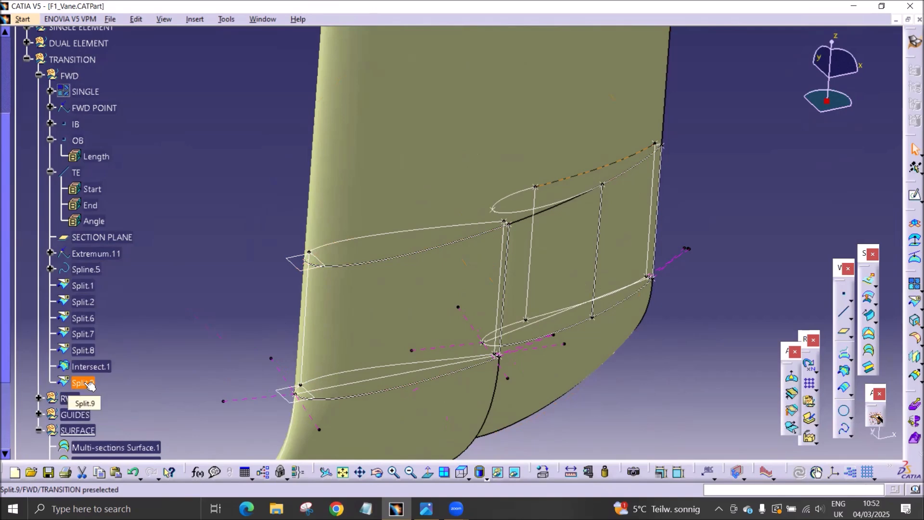
right_click(70, 75)
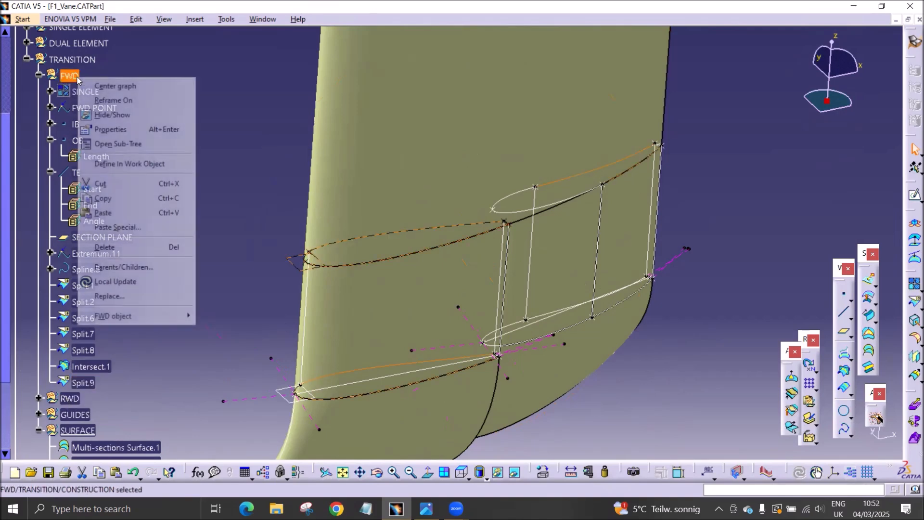
click(127, 164)
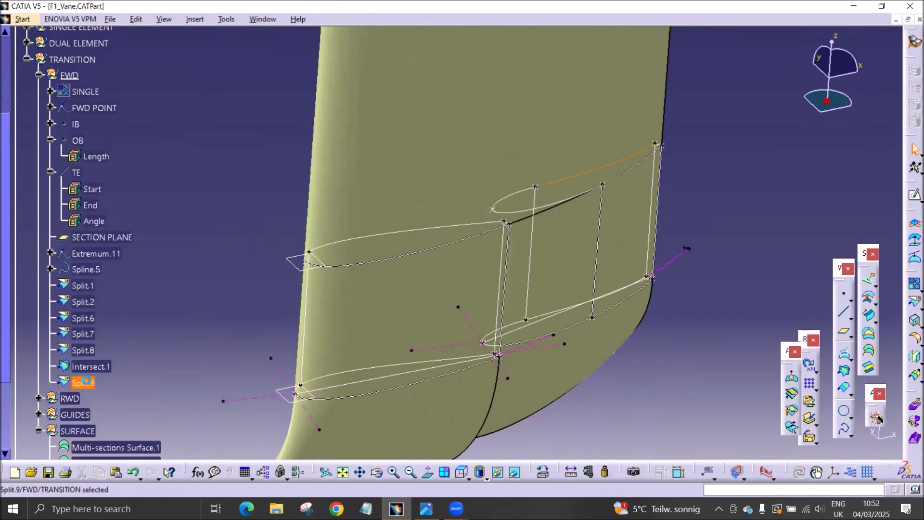
Switch Split.9 to keep the other side of IB, add the IB point near the leading edge as second cutting element, and accept.
double_click(85, 381)
click(825, 370)
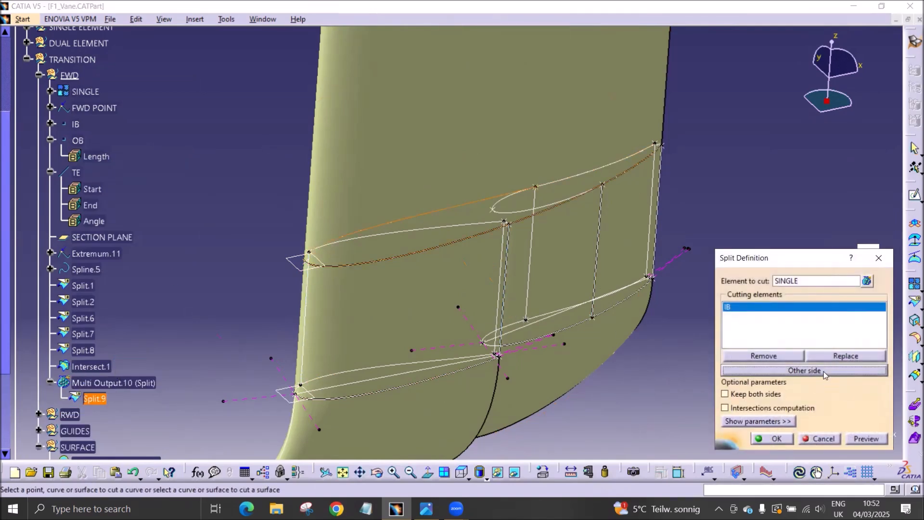
click(311, 255)
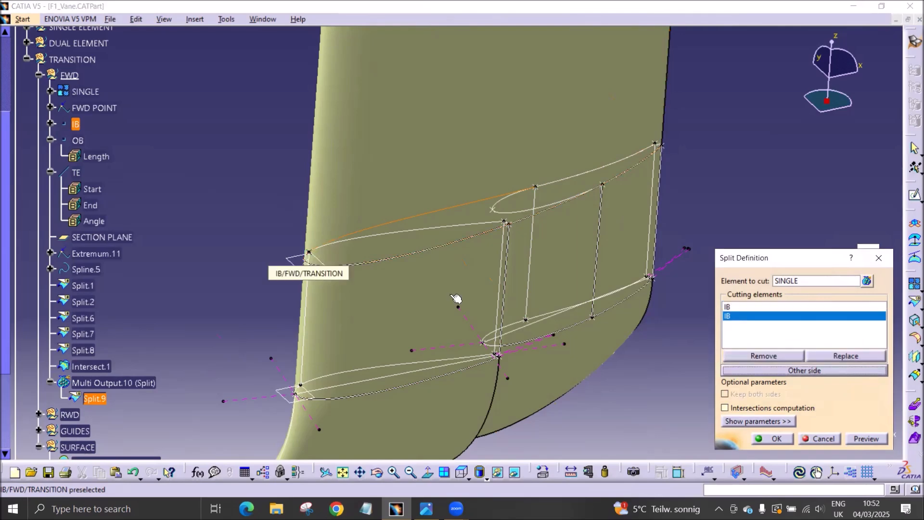
click(776, 439)
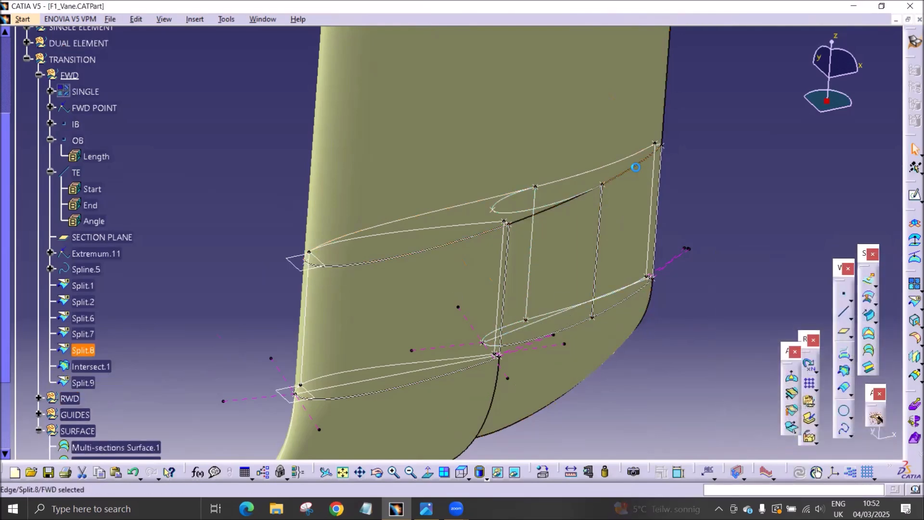
Duplicate Split.8 in FWD, switch the copy to the other side, and trim it at the forward element's trailing-edge point.
key(ctrl+c)
key(ctrl+v)
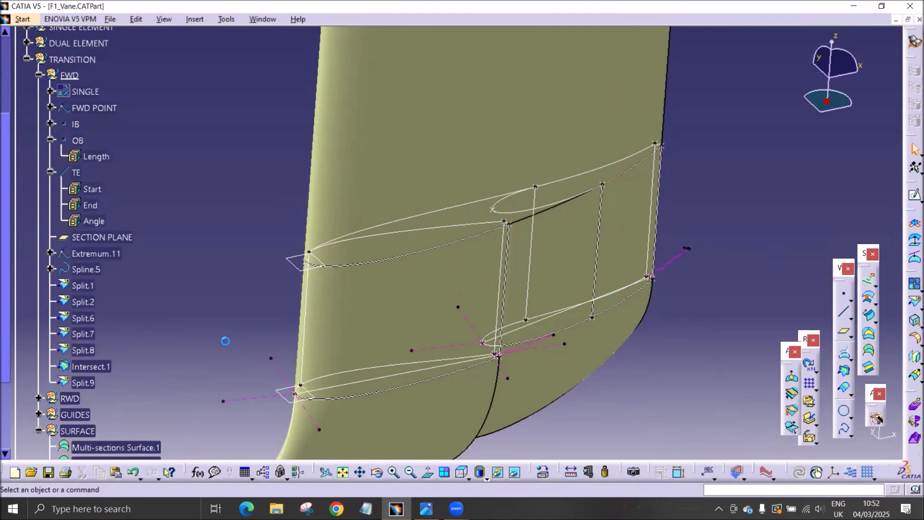
double_click(90, 400)
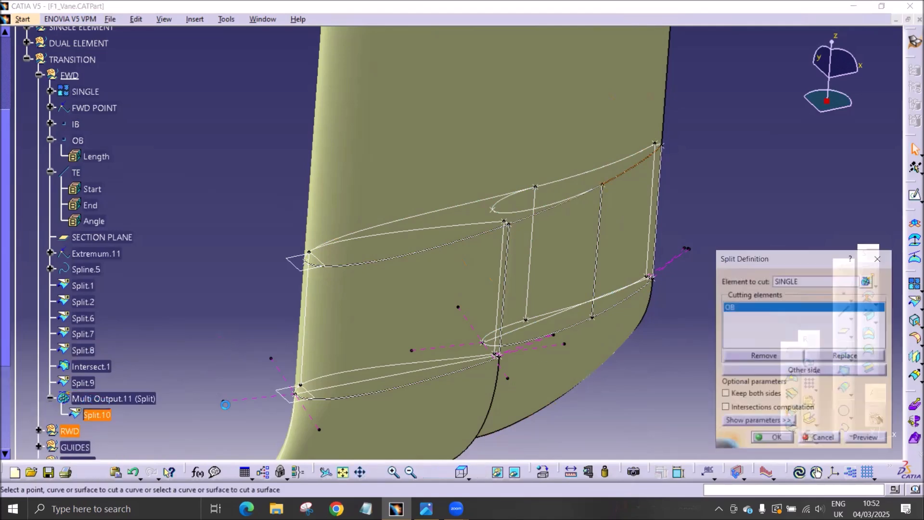
click(789, 370)
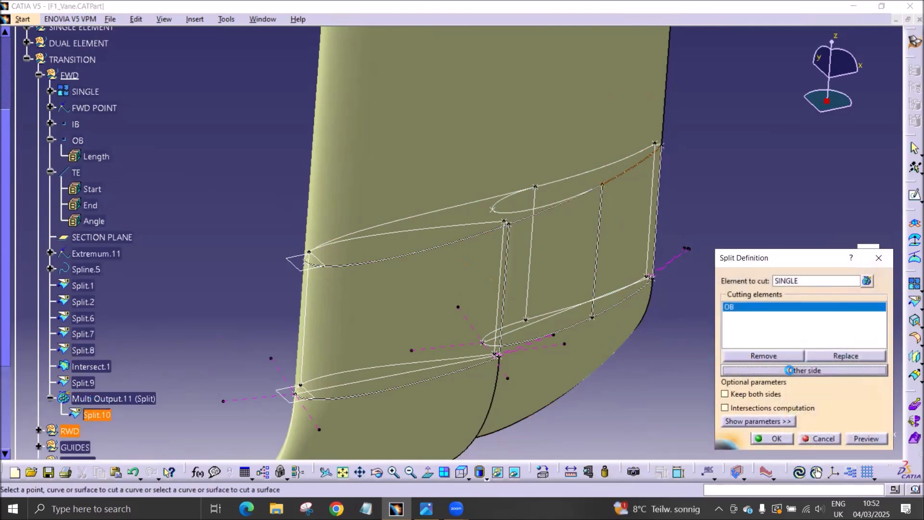
click(515, 227)
click(784, 370)
click(773, 438)
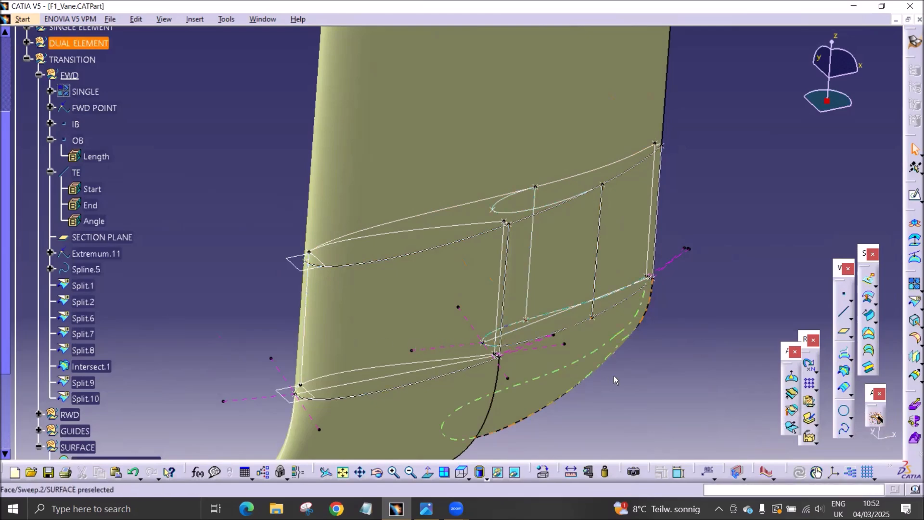
Create a fill surface bounded by Split.9, Spline.5, TE, Split.10 and PROFILE.
click(876, 418)
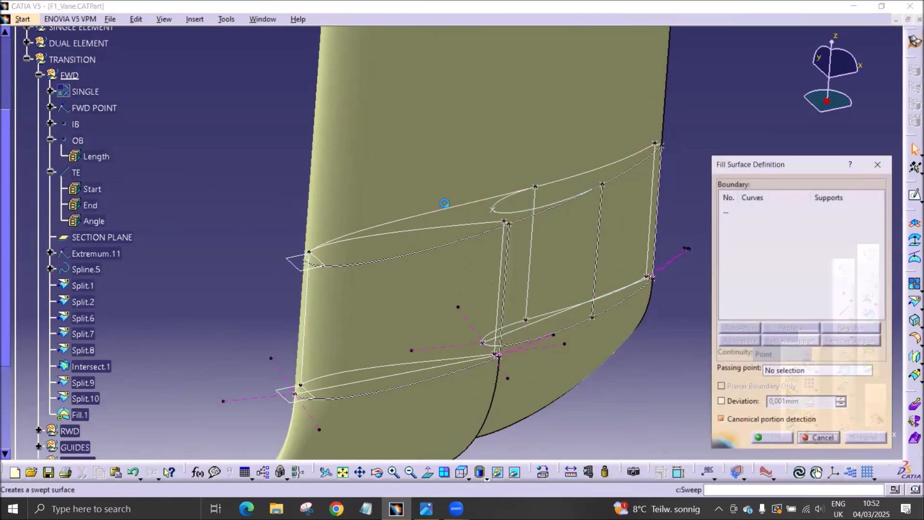
click(82, 382)
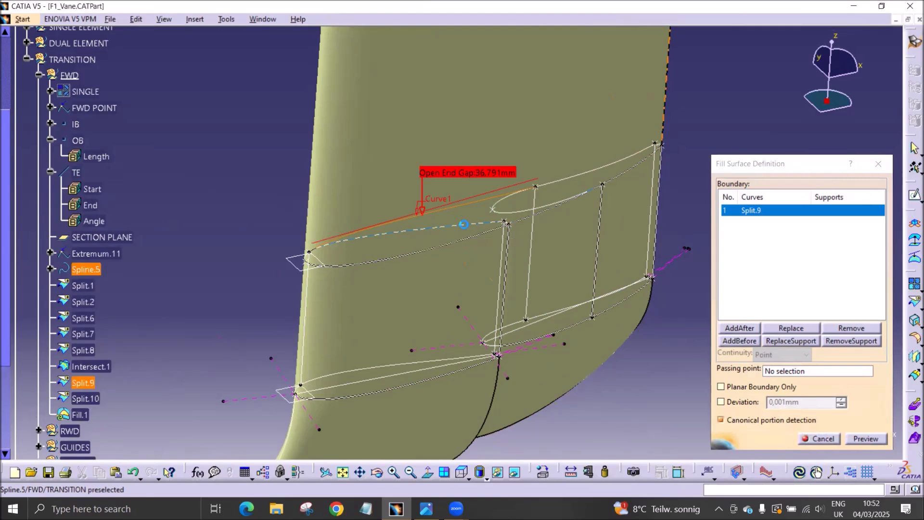
click(467, 226)
middle_drag(522, 279, 515, 207)
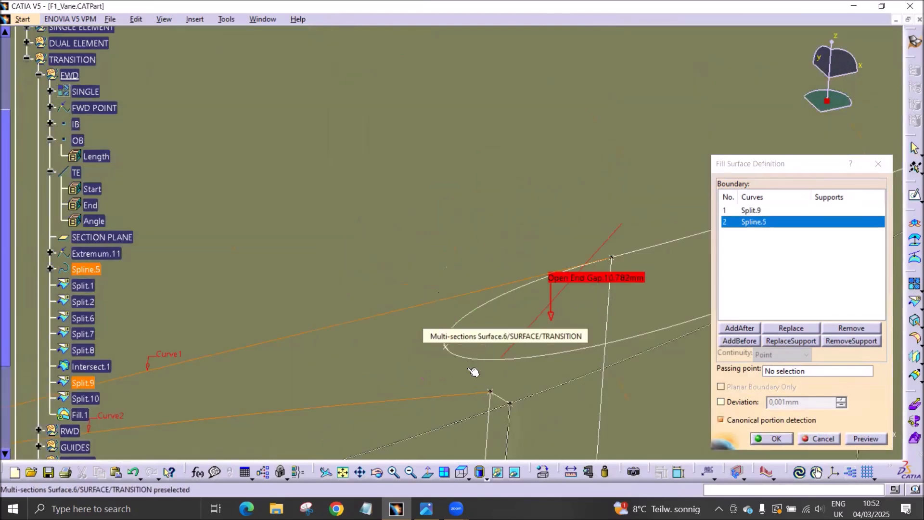
click(500, 395)
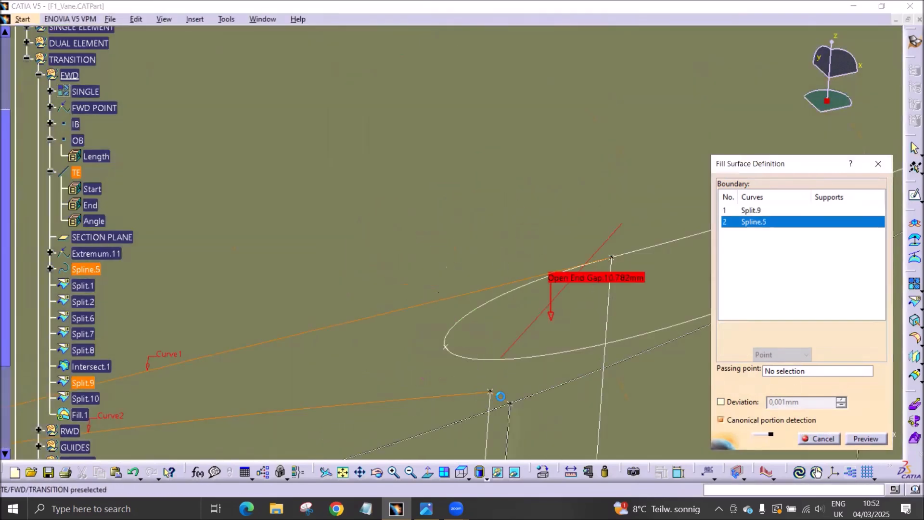
click(558, 387)
click(575, 347)
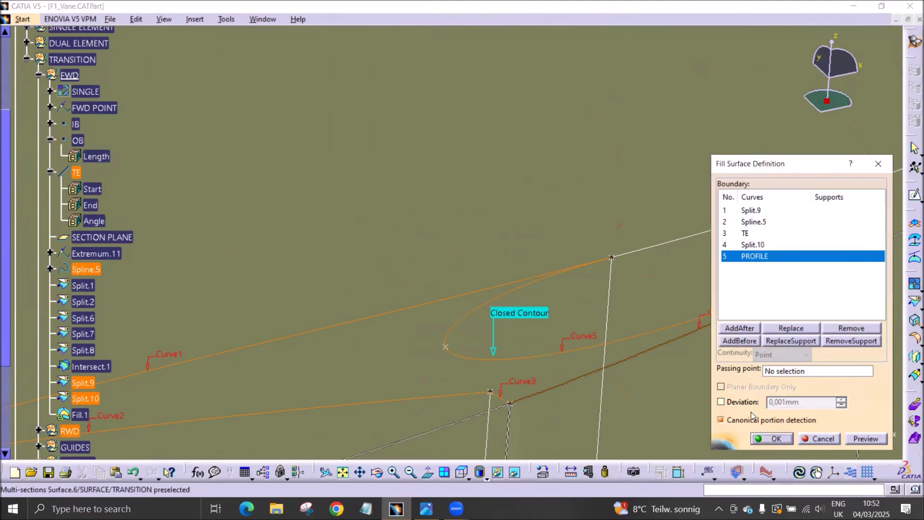
click(790, 439)
Move the new fill surface from FWD into the transition's SURFACE set.
middle_drag(707, 421, 235, 265)
scroll(147, 333, down, 3)
drag(82, 287, 149, 344)
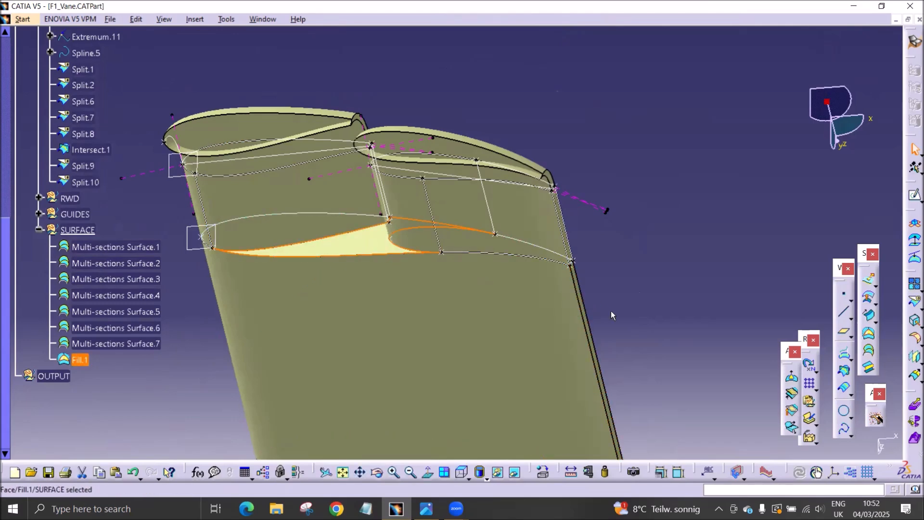
Hide the FWD, RWD and GUIDES sets of the transition.
middle_drag(302, 286, 281, 310)
middle_drag(374, 192, 576, 192)
scroll(162, 193, up, 3)
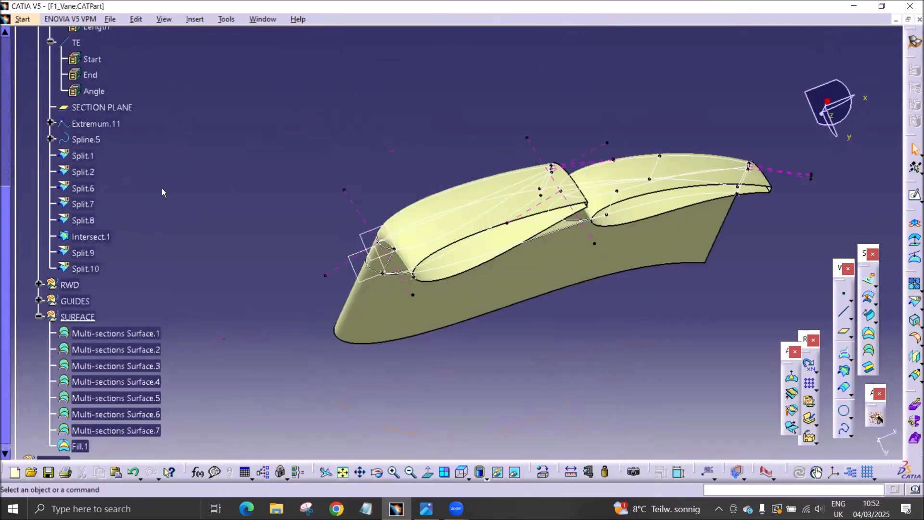
scroll(16, 155, up, 3)
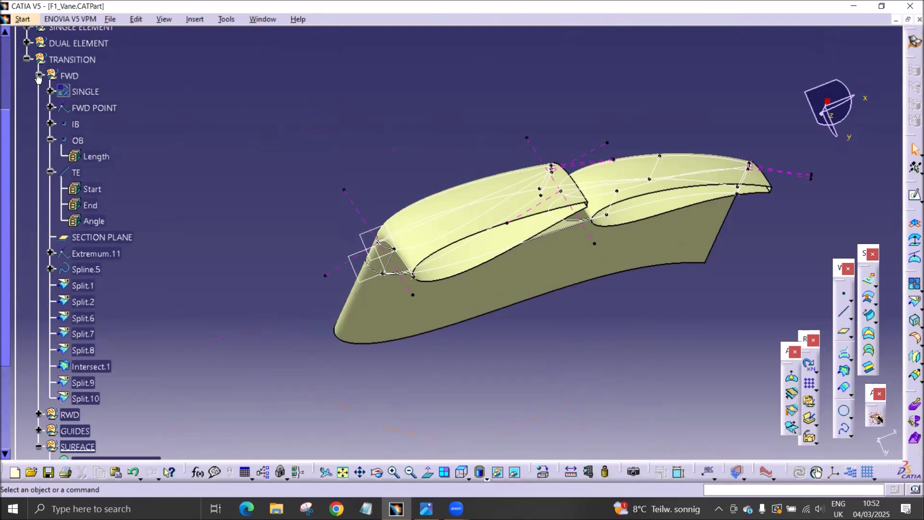
click(39, 77)
click(68, 76)
shift+click(67, 108)
right_click(67, 108)
click(96, 144)
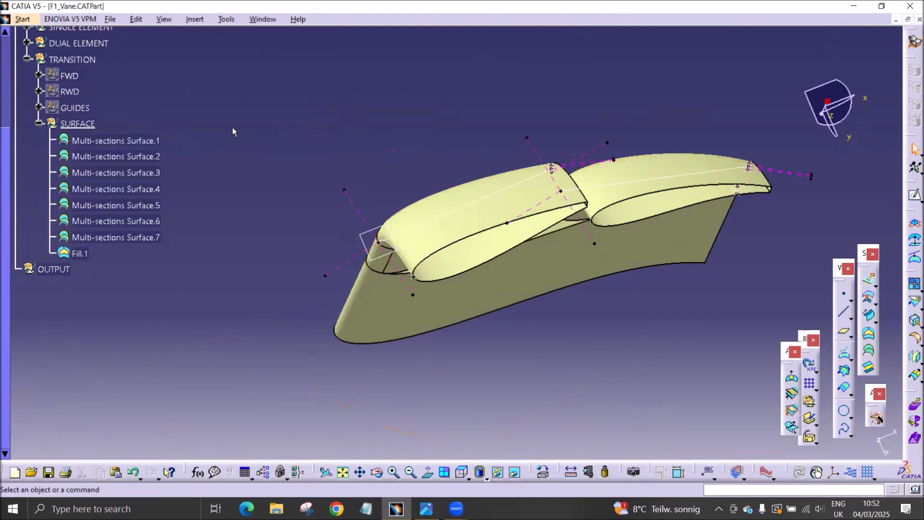
Hide the TE, TE_P and TE_S construction geometry in the SINGLE ELEMENT set.
scroll(235, 128, up, 5)
click(75, 245)
shift+click(76, 260)
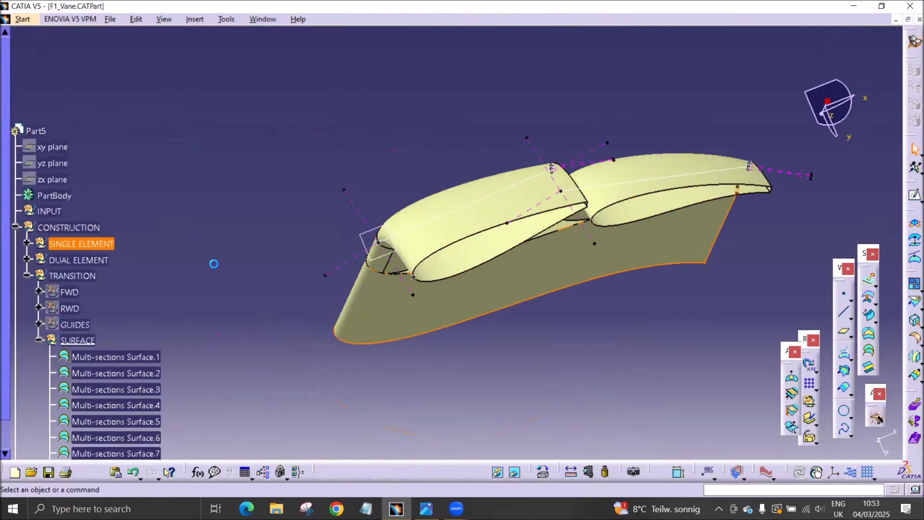
click(272, 259)
click(27, 243)
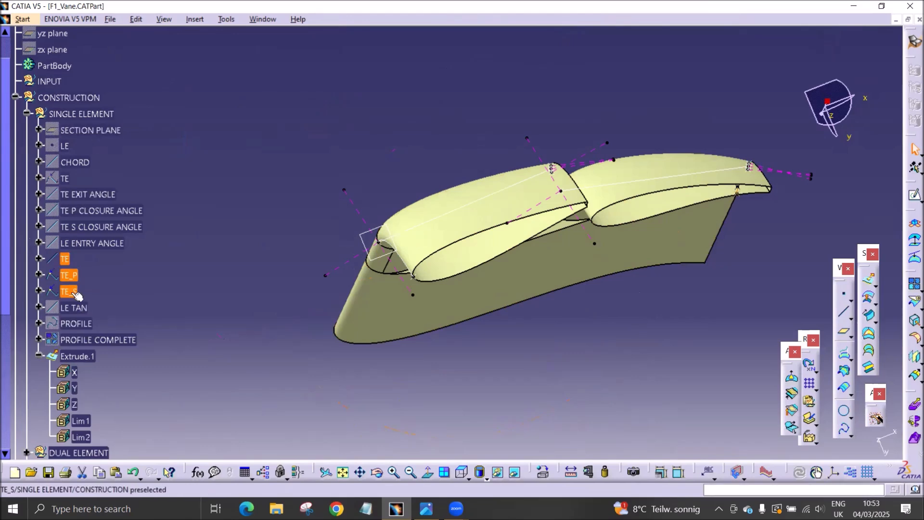
right_click(76, 295)
click(107, 80)
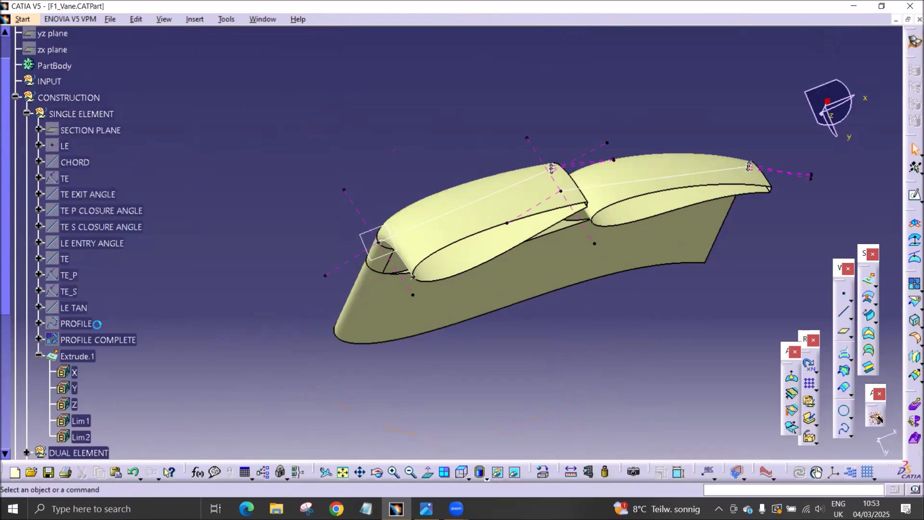
click(38, 356)
click(26, 114)
Hide the dual element's FWD and RWD sets and the CONTROL geometry in its SURFACE set.
click(26, 129)
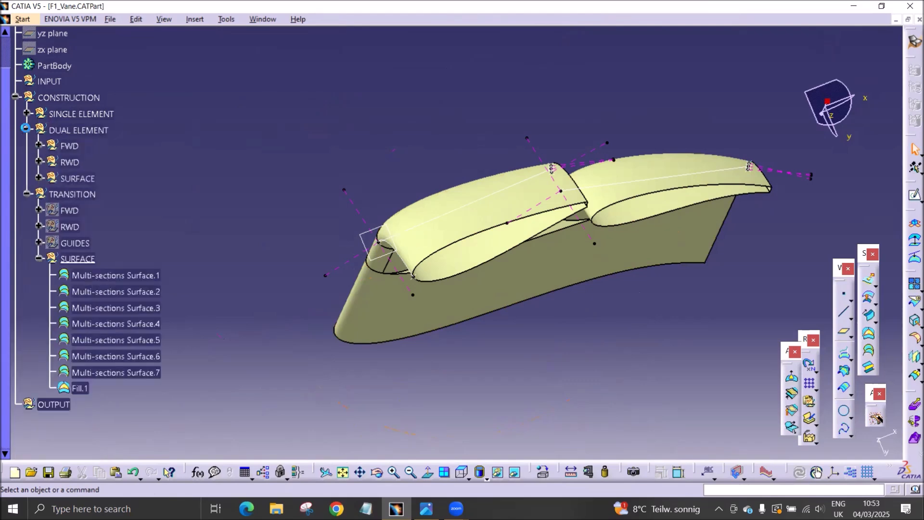
right_click(68, 162)
click(95, 199)
middle_drag(479, 91, 464, 331)
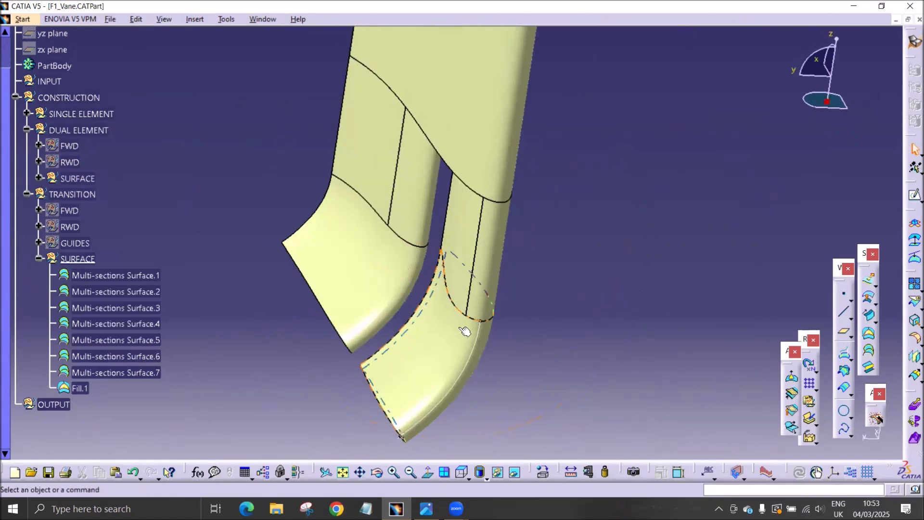
right_click(471, 362)
click(501, 148)
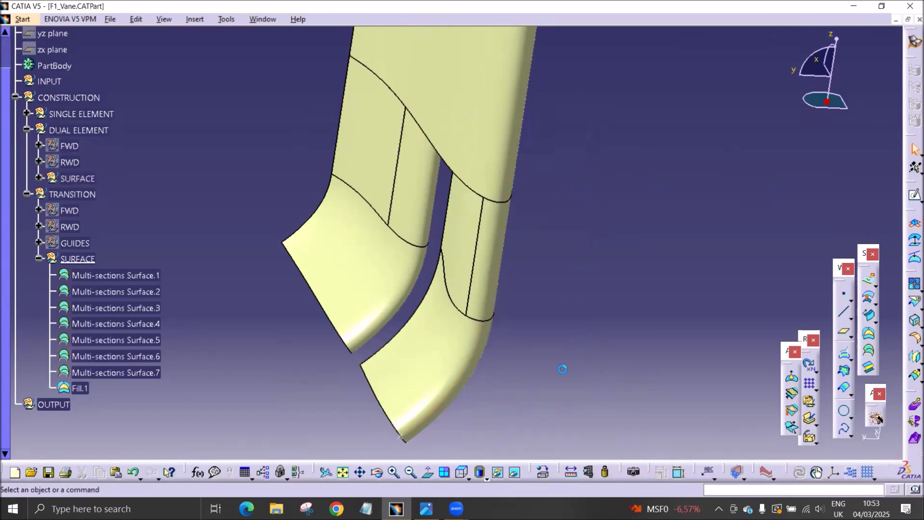
right_click(405, 438)
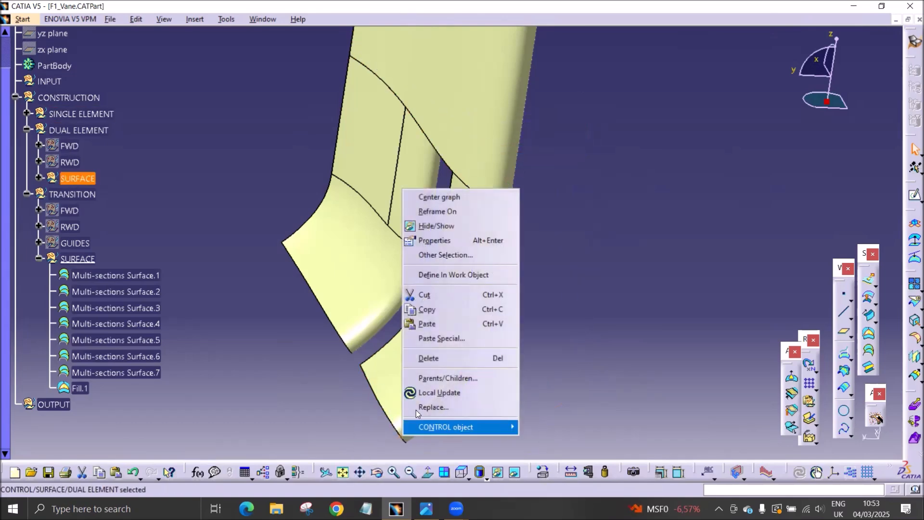
click(443, 225)
Start a Join with Extrude.1, Multi-sections Surface.1 and .2, Sweep.1, Sweep.2, and Multi-sections Surface.6 and .5.
middle_drag(619, 316, 218, 249)
click(914, 283)
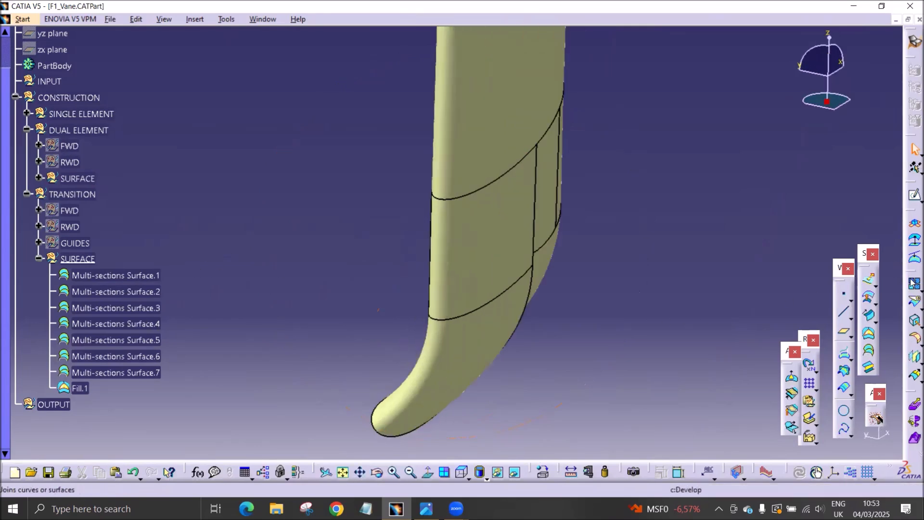
middle_drag(625, 278, 474, 112)
click(475, 112)
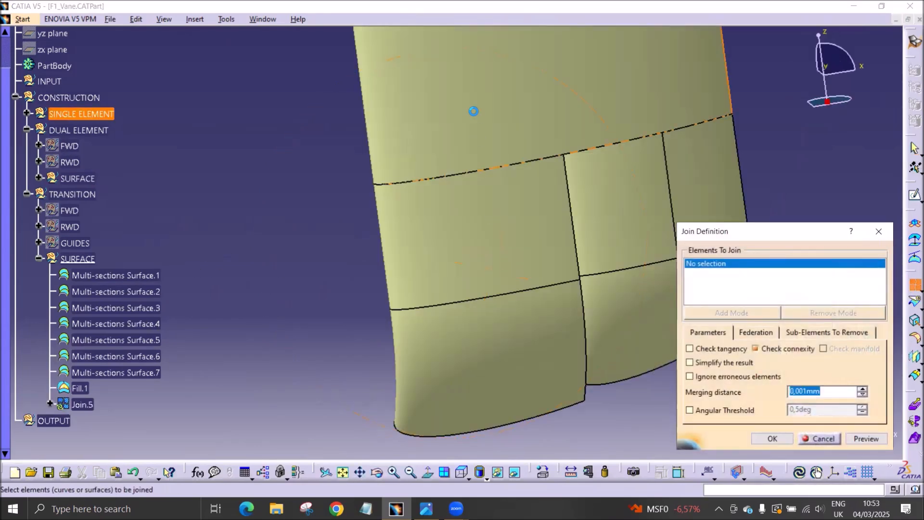
click(471, 215)
middle_drag(514, 298, 454, 245)
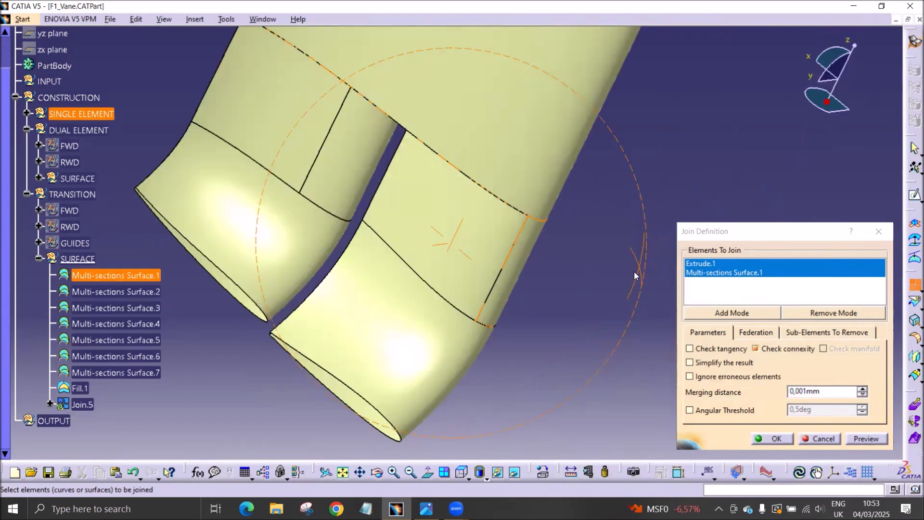
click(442, 244)
click(371, 279)
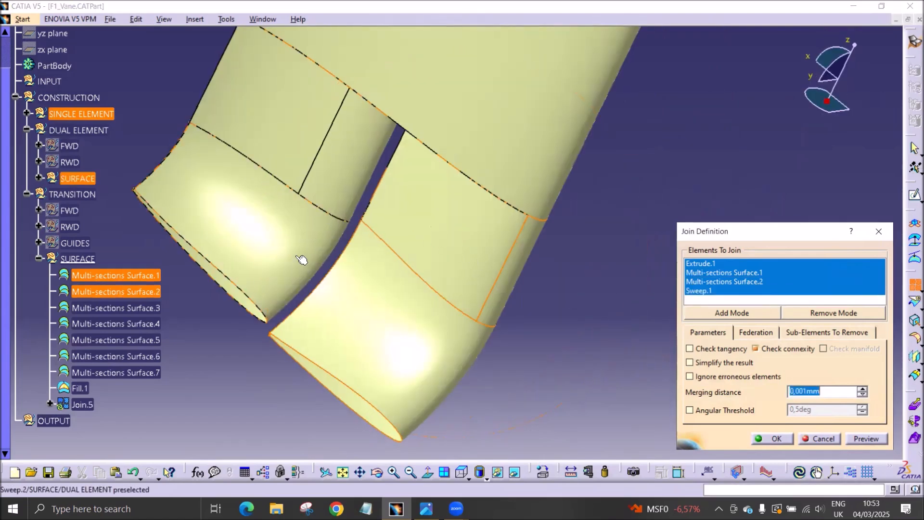
click(298, 258)
click(332, 182)
click(297, 134)
Add Multi-sections Surface.4, .3 and .7 and Fill.1 to the join and accept it.
middle_drag(521, 234, 459, 208)
middle_drag(496, 239, 440, 254)
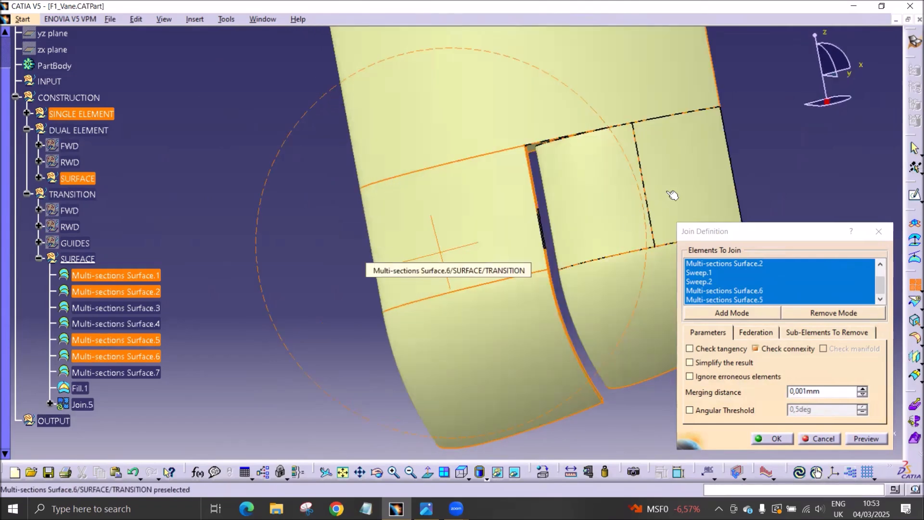
click(680, 181)
middle_drag(571, 259, 440, 136)
click(383, 200)
click(485, 180)
middle_drag(293, 167, 379, 325)
click(255, 94)
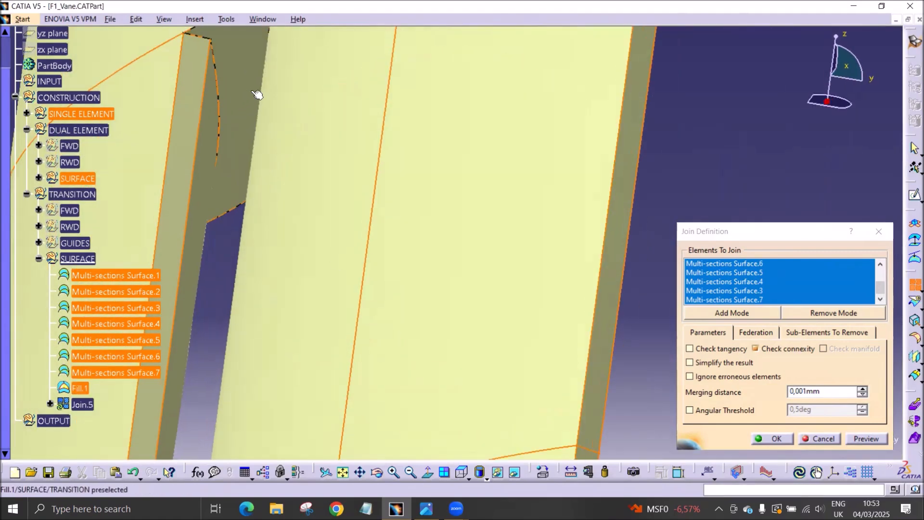
click(760, 435)
Rename the new join of all vane surfaces as VANE COMPLETE.
middle_drag(468, 216, 474, 376)
middle_drag(338, 179, 463, 135)
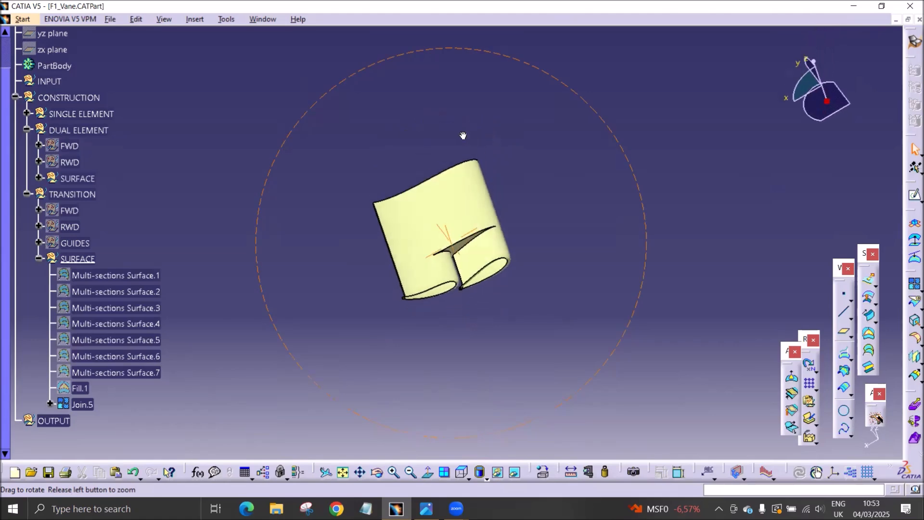
click(83, 404)
middle_drag(491, 365, 451, 178)
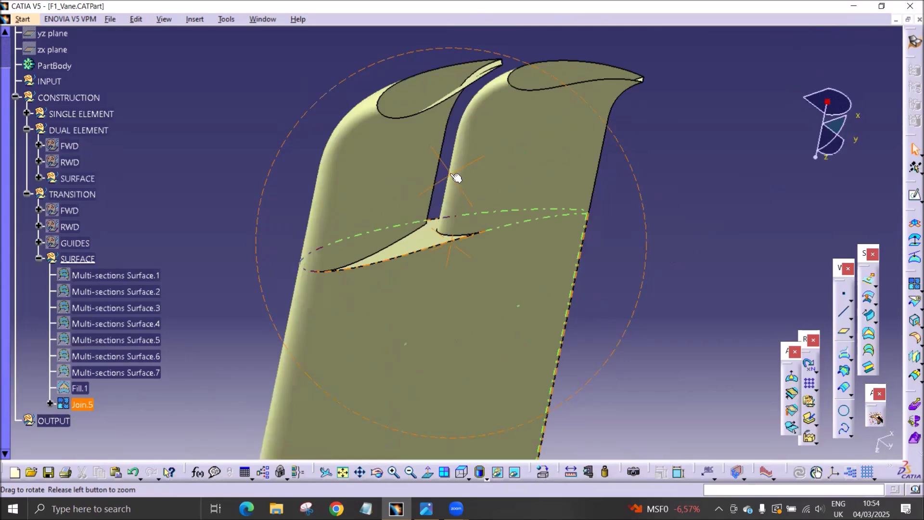
right_click(87, 404)
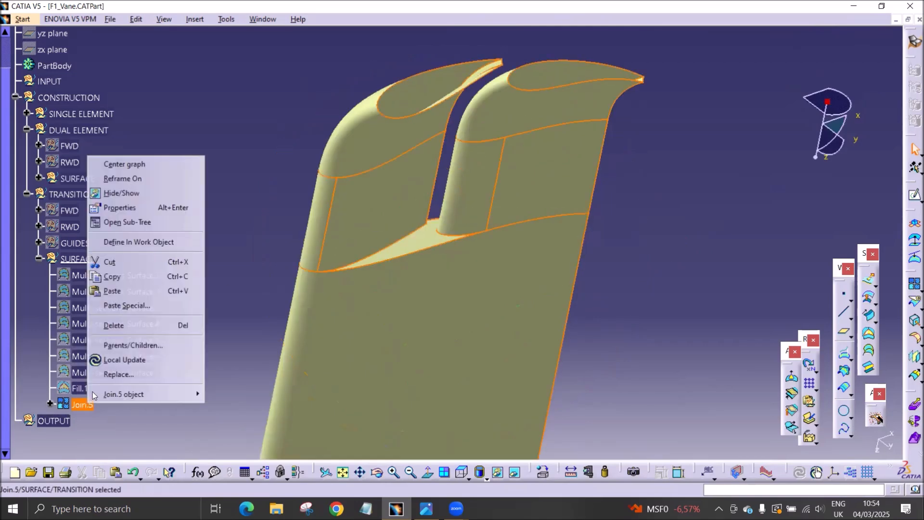
click(116, 208)
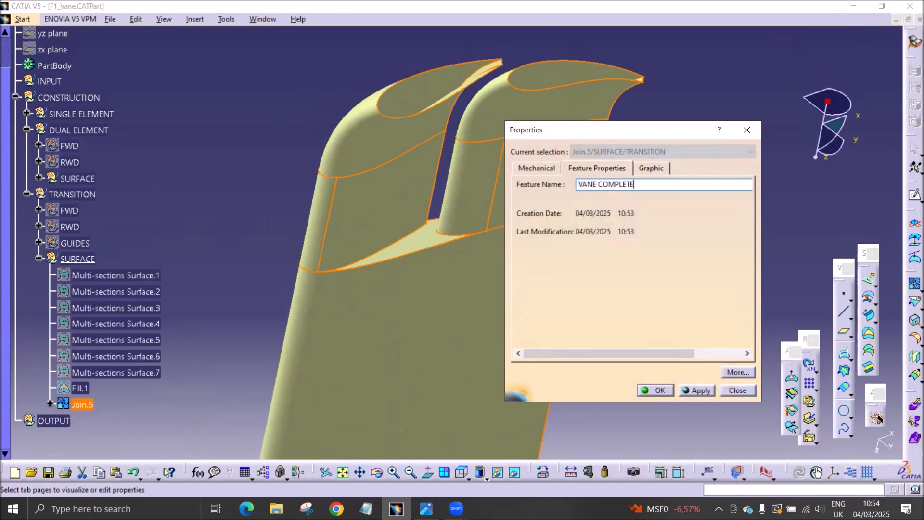
key(Return)
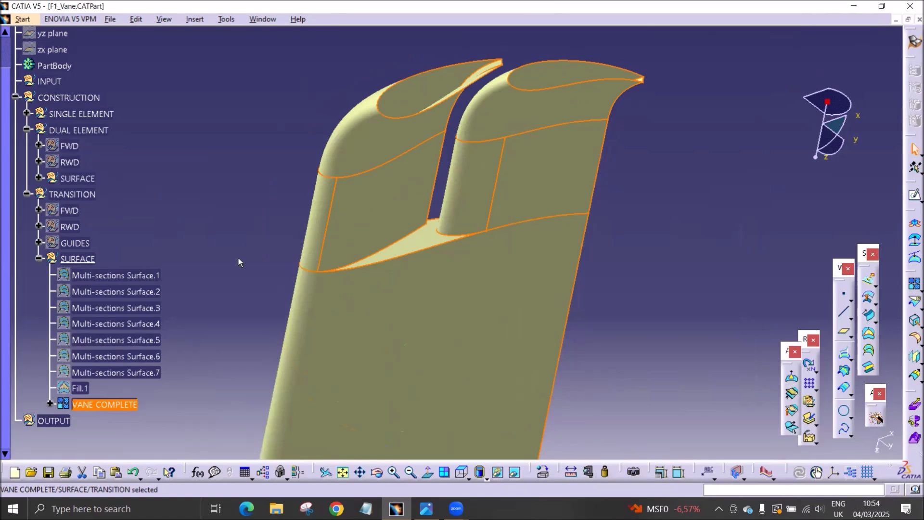
click(116, 215)
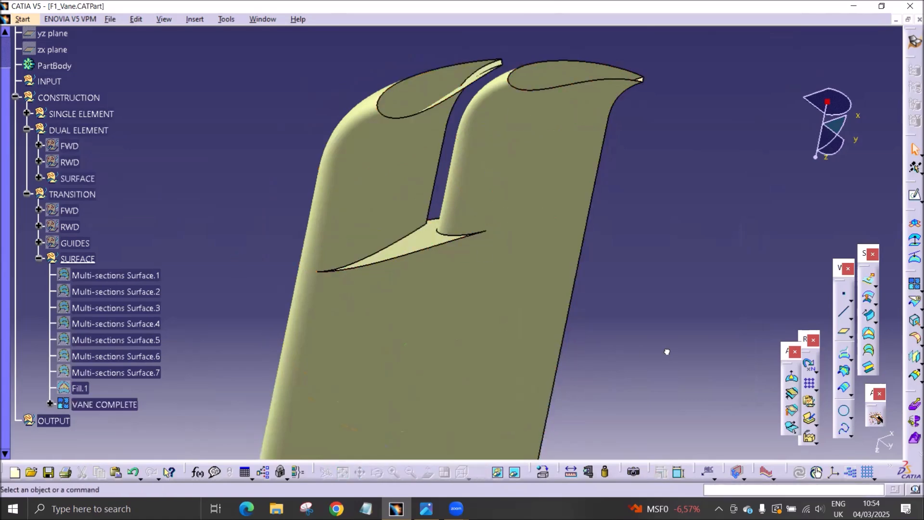
Try a 3 mm edge fillet along the edge where the rear element's leading edge meets the fill surface.
click(914, 339)
middle_drag(433, 381, 484, 215)
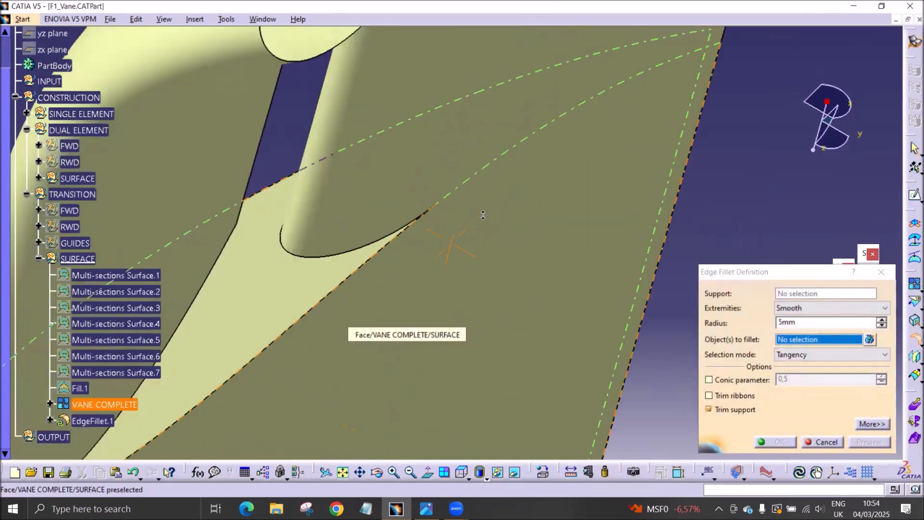
click(349, 249)
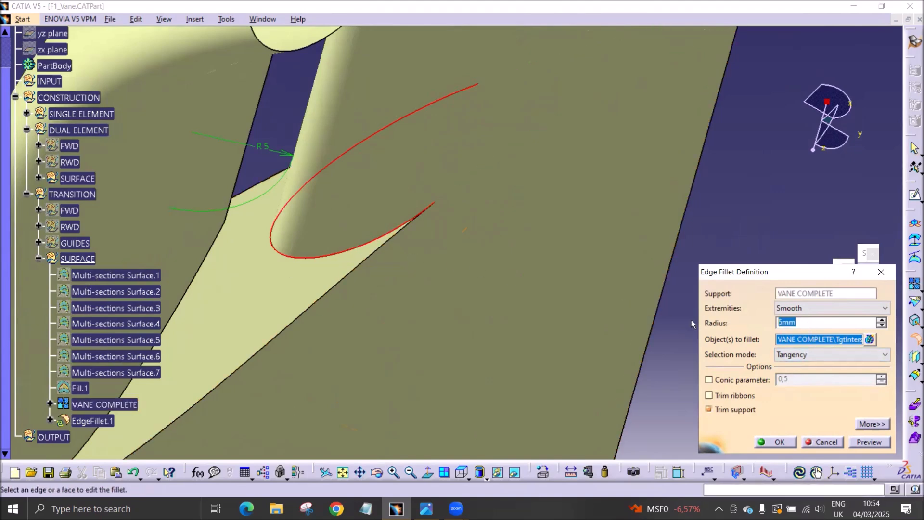
text(3)
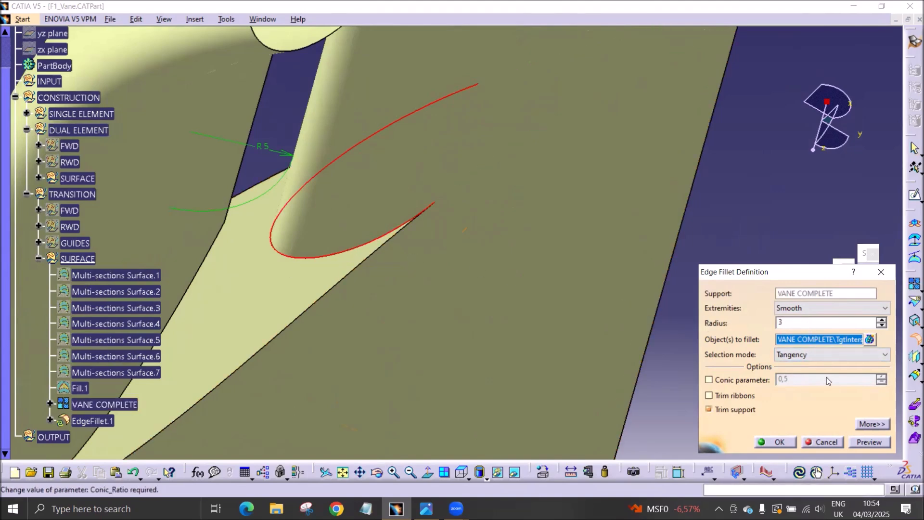
click(857, 442)
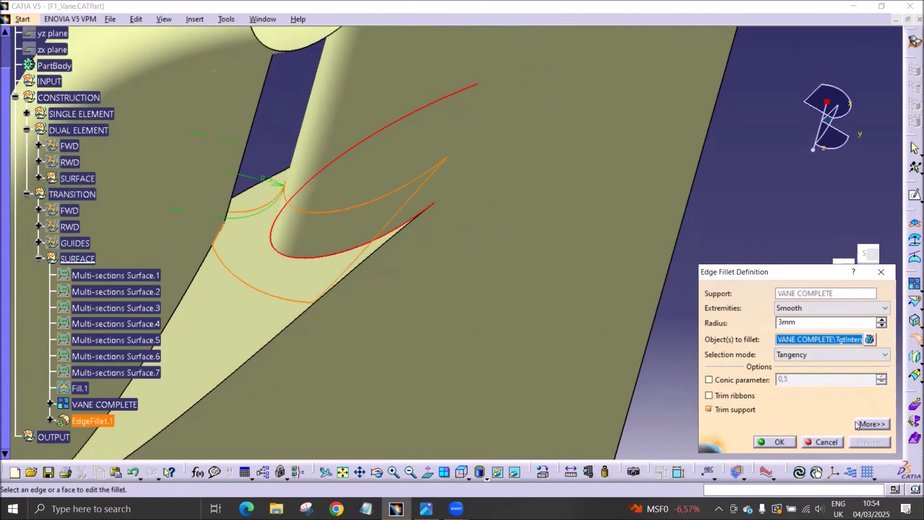
click(778, 442)
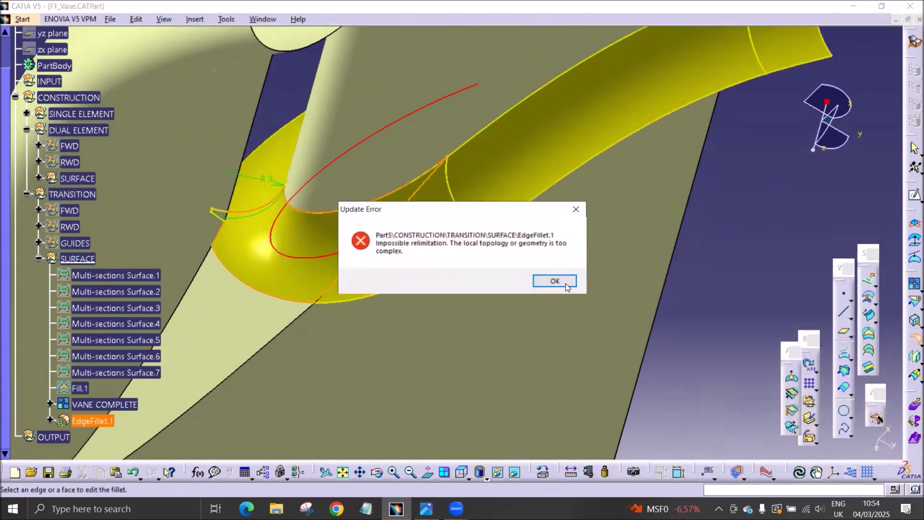
click(555, 281)
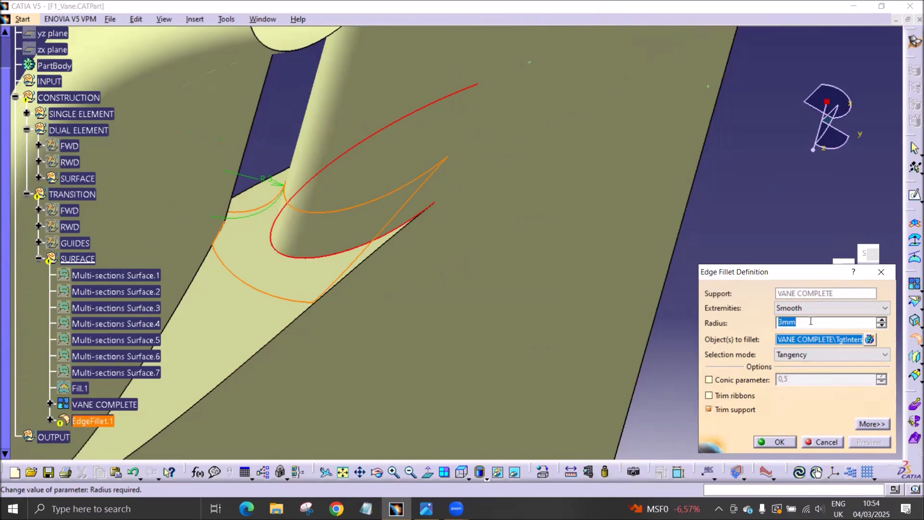
Set the fillet radius to 2 mm and specify the fill surface's two long outer edges as edges to keep.
text(2)
key(Return)
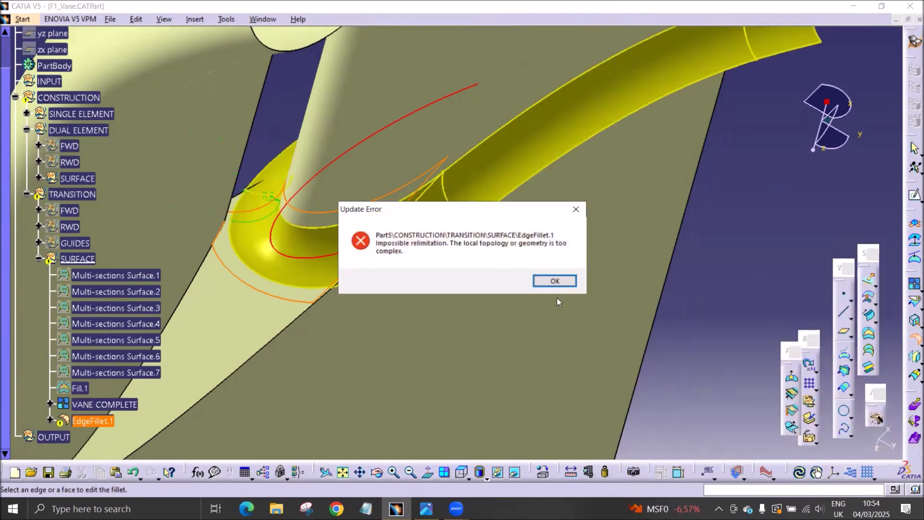
click(554, 281)
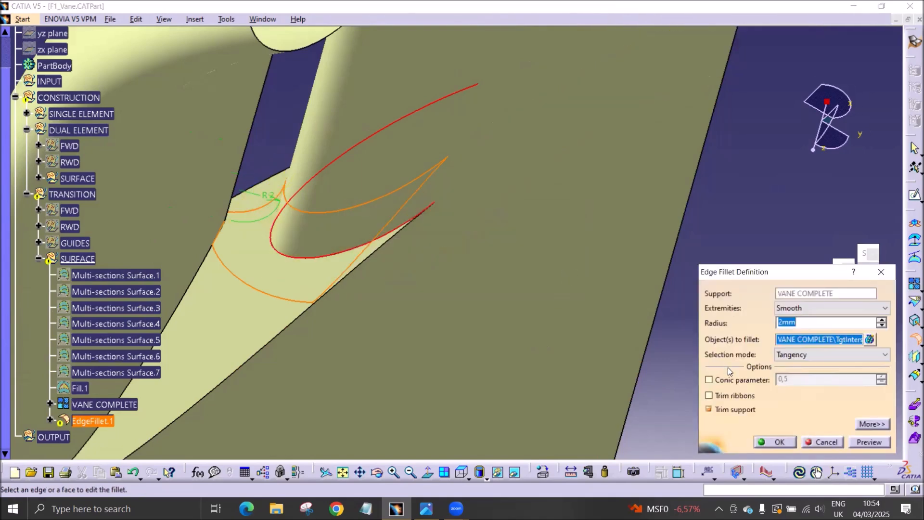
click(872, 424)
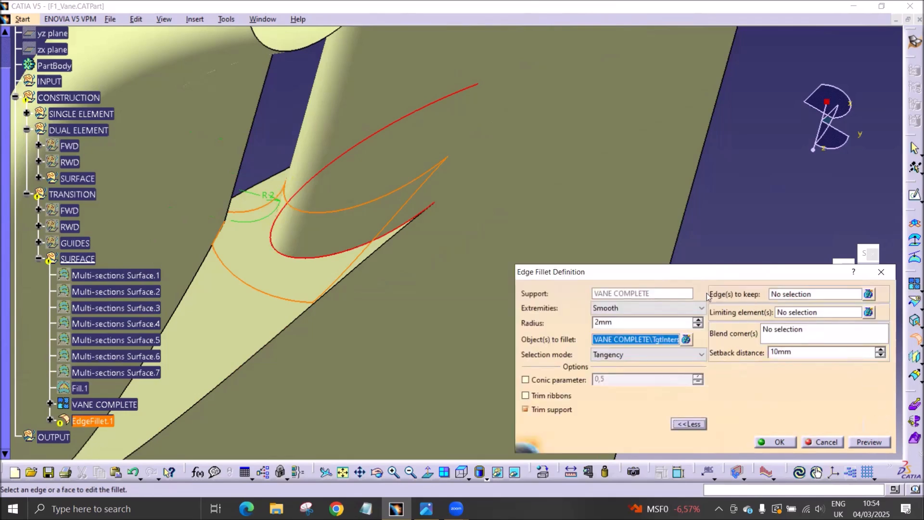
click(783, 294)
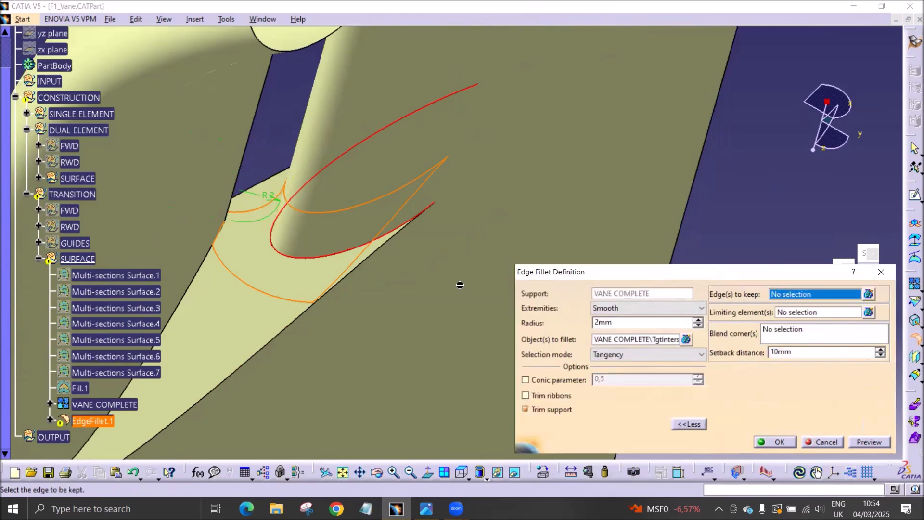
click(385, 246)
click(271, 181)
click(861, 443)
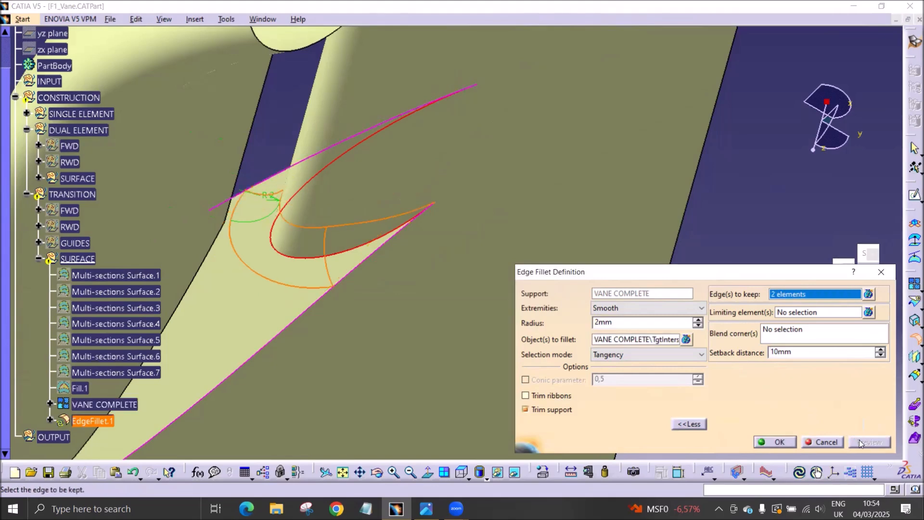
click(658, 355)
middle_drag(538, 331, 404, 313)
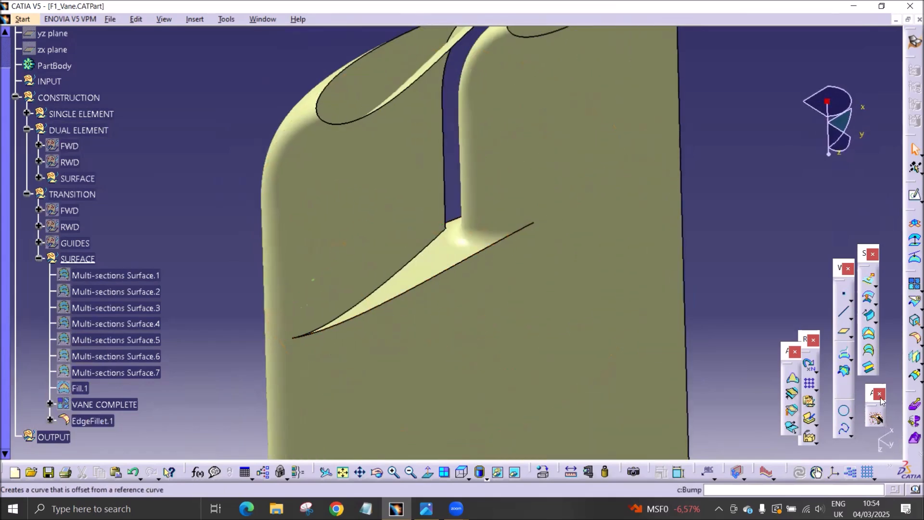
Define a linear variable radius fillet along the edge where the forward element meets the fill surface, with 0.5 mm at the slot end.
click(912, 341)
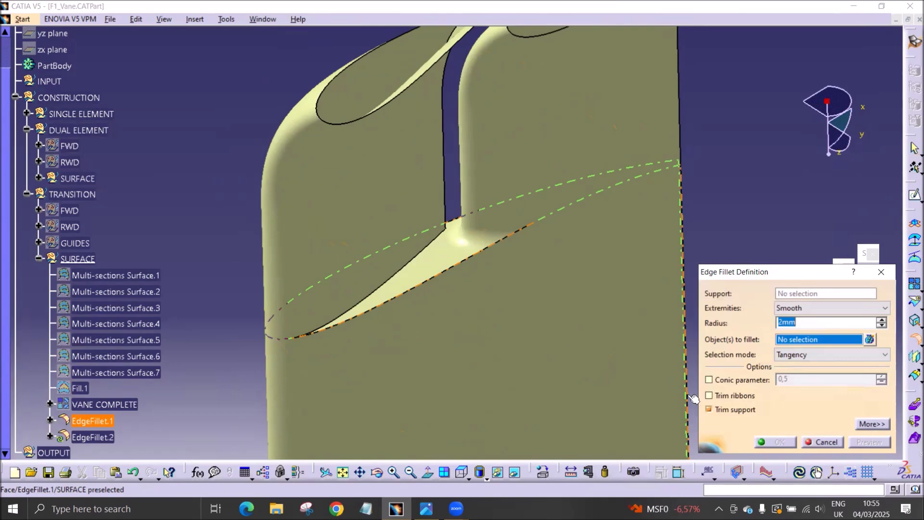
click(822, 441)
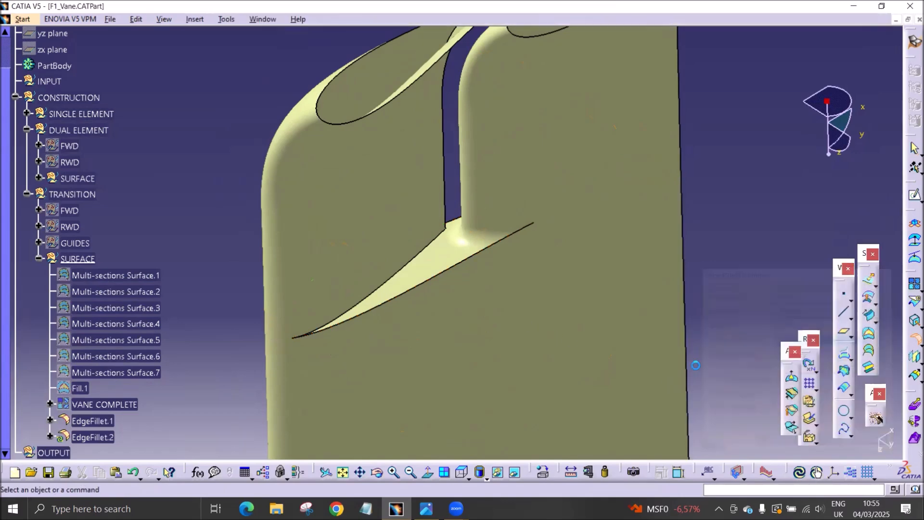
click(912, 343)
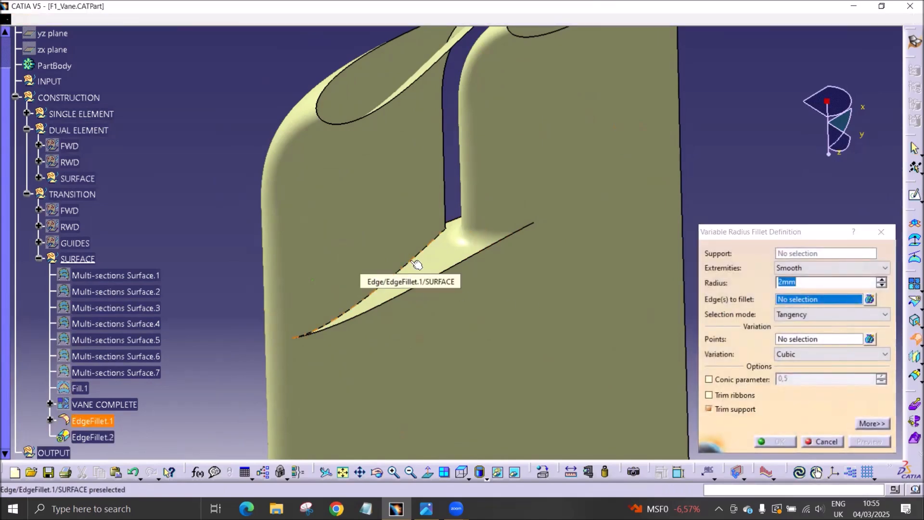
click(417, 265)
middle_drag(547, 384, 621, 229)
click(657, 195)
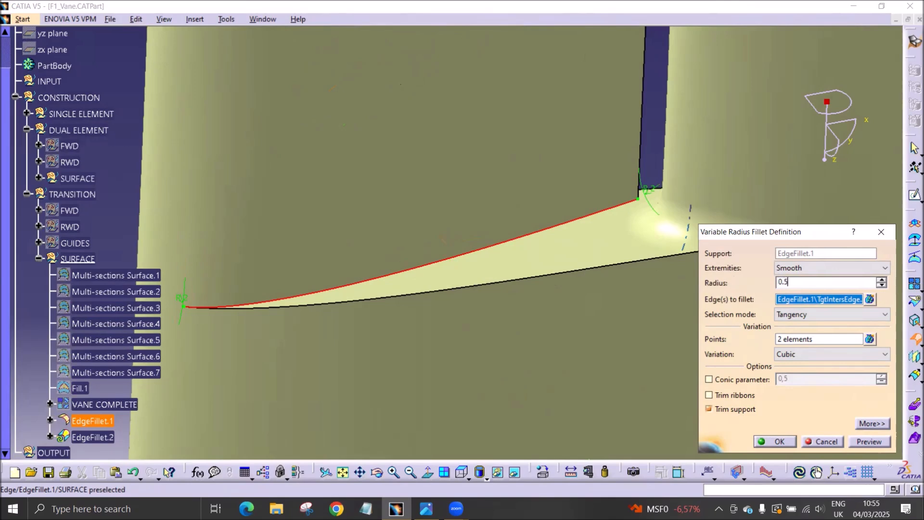
click(836, 357)
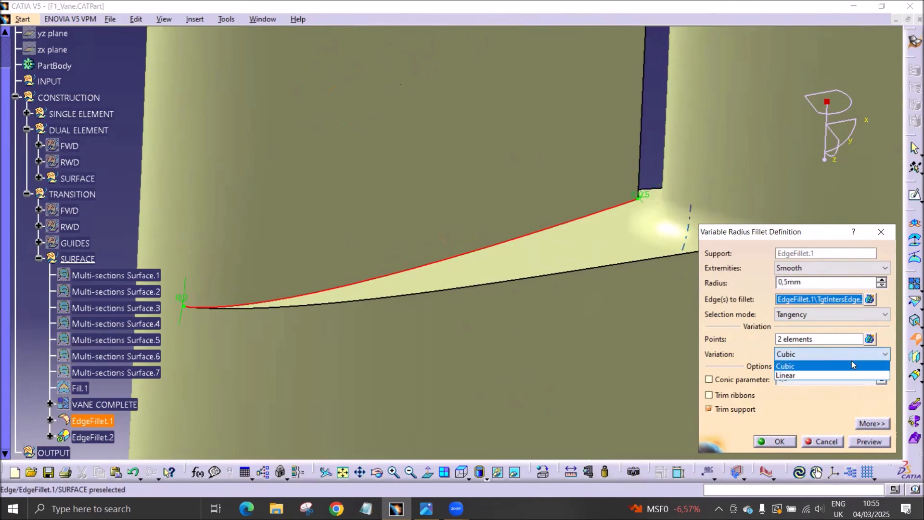
click(849, 375)
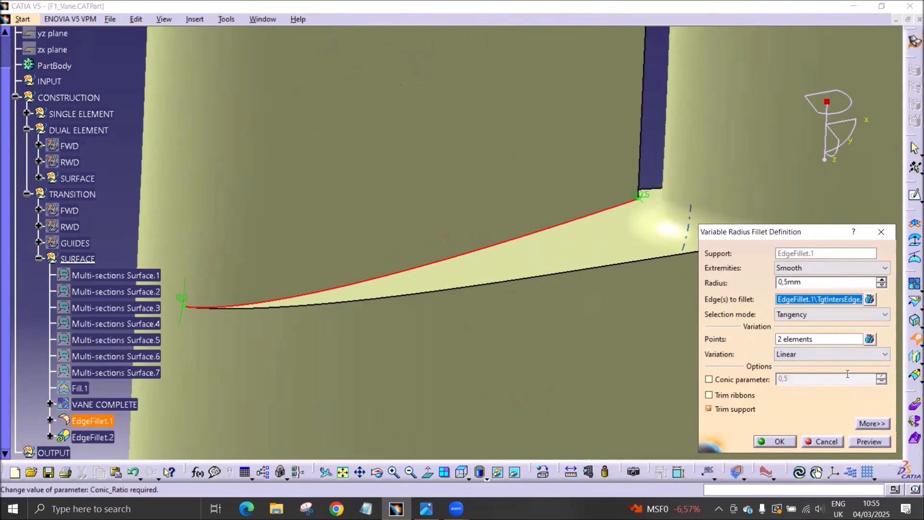
click(871, 441)
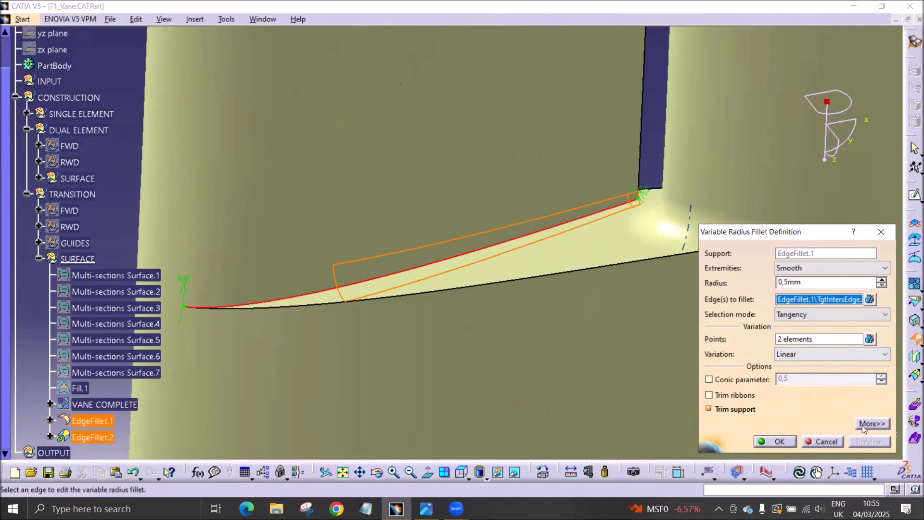
Specify the fill surface's long outer edge as the edge to keep and accept the variable radius fillet.
click(862, 424)
click(856, 254)
click(442, 296)
click(863, 441)
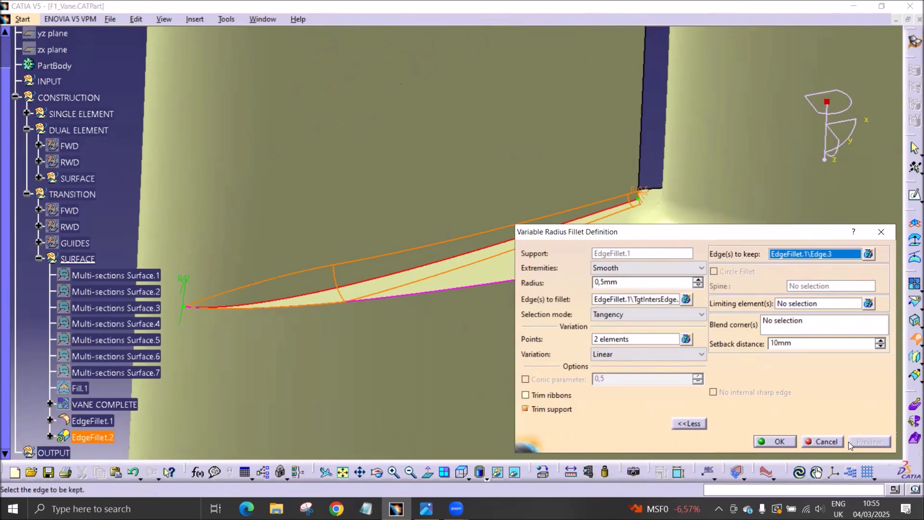
click(776, 441)
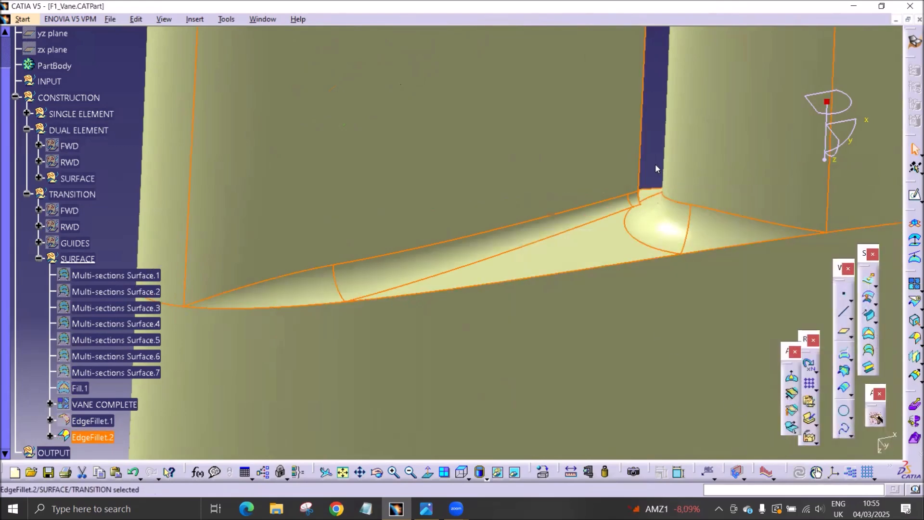
Reopen the variable radius fillet, edit the radius at the end away from the slot, and accept it.
middle_drag(517, 283, 315, 304)
double_click(110, 436)
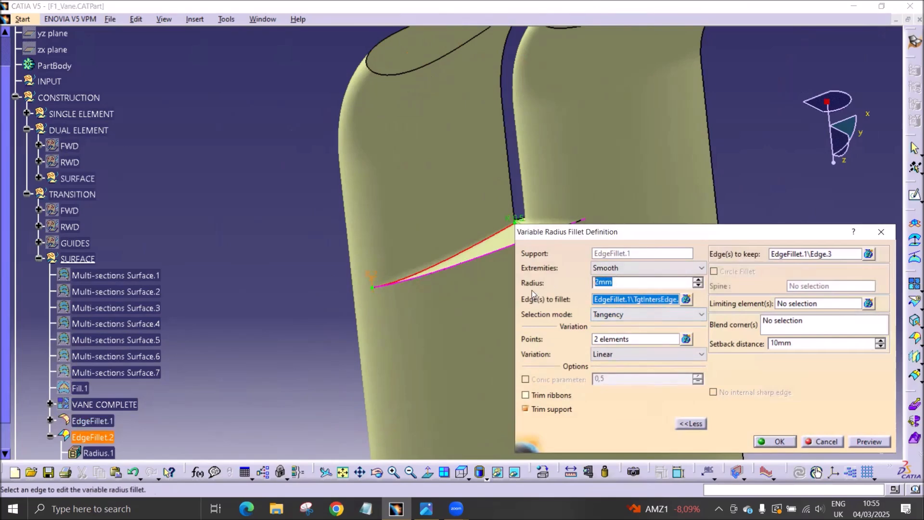
key(Return)
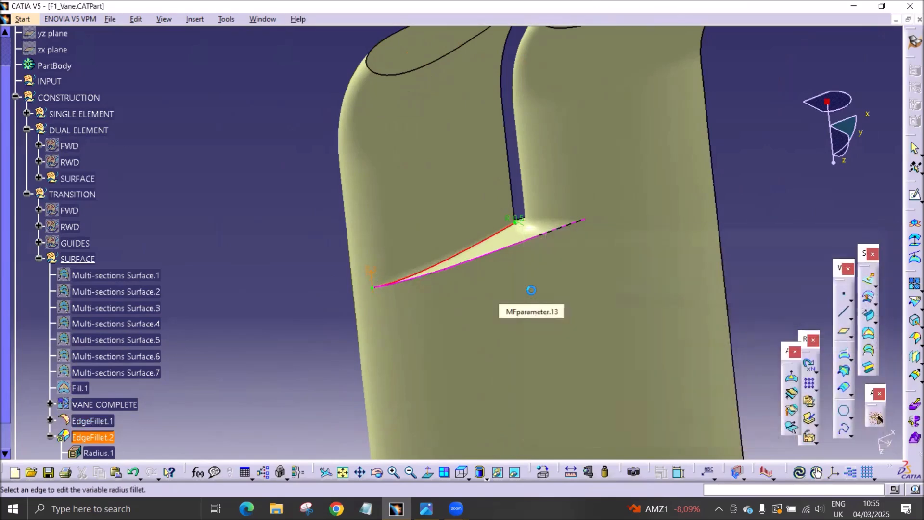
middle_drag(555, 363, 310, 332)
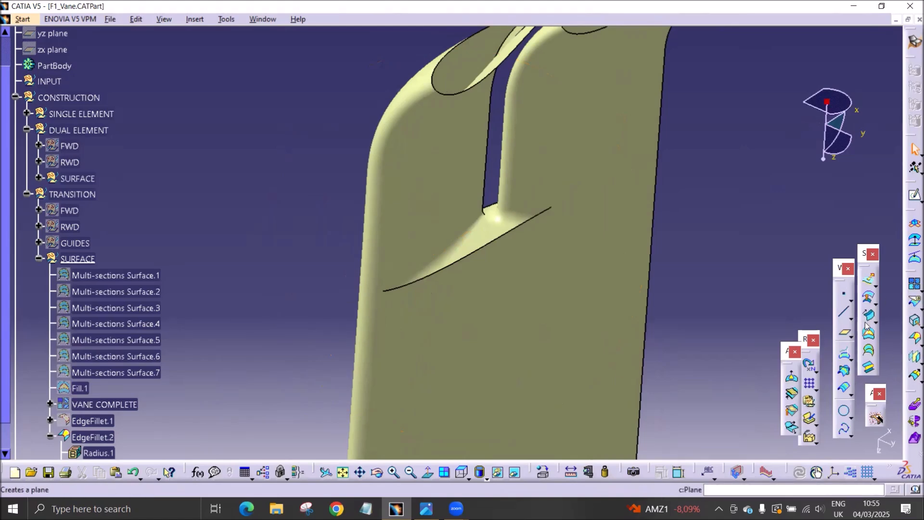
Add a constant-radius edge fillet along the transition's remaining outer edges on both sides of the vane.
click(912, 343)
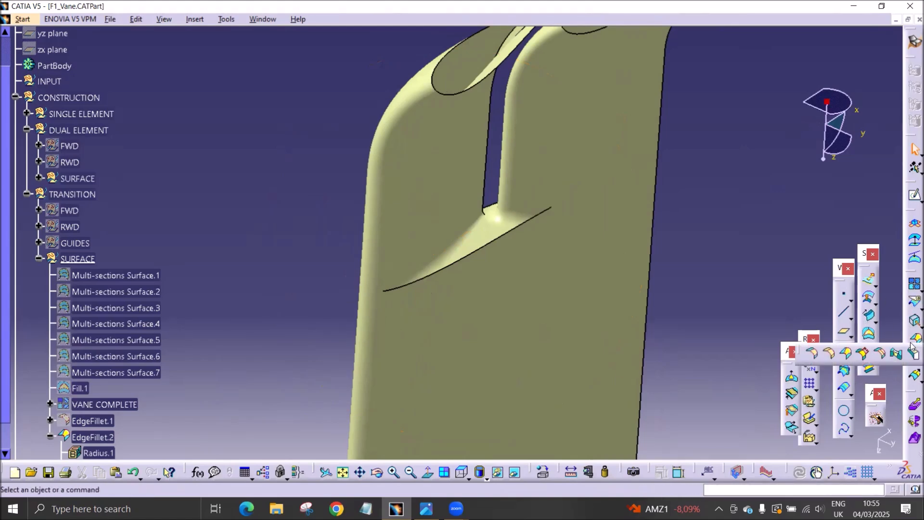
click(830, 354)
click(485, 246)
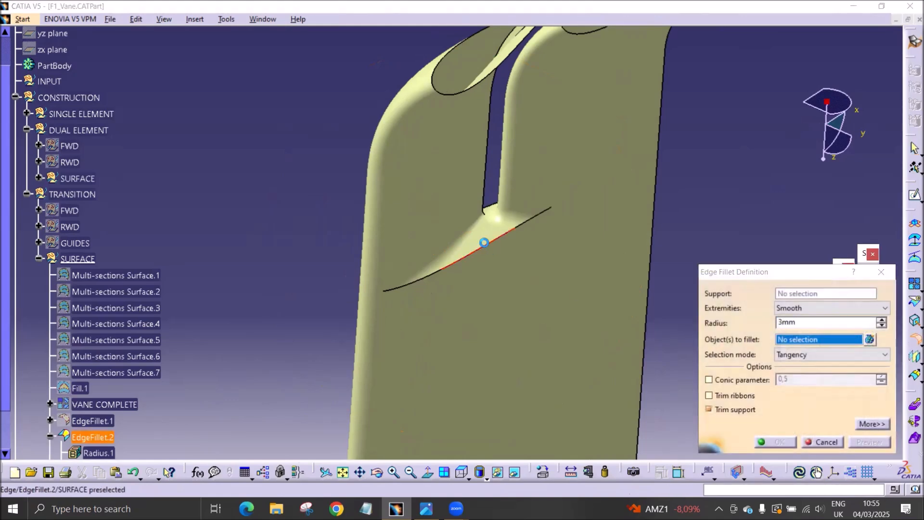
middle_drag(391, 226, 318, 182)
click(419, 234)
click(775, 442)
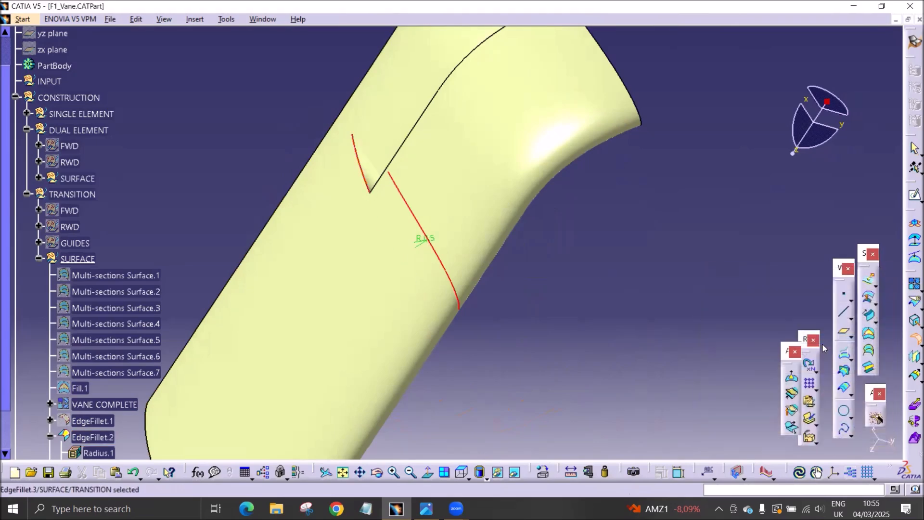
Inspect the filleted vane and compare its slot and transition with the reference photo 1 (7).avif.
middle_drag(643, 309, 229, 268)
middle_drag(382, 255, 514, 285)
middle_drag(422, 312, 412, 438)
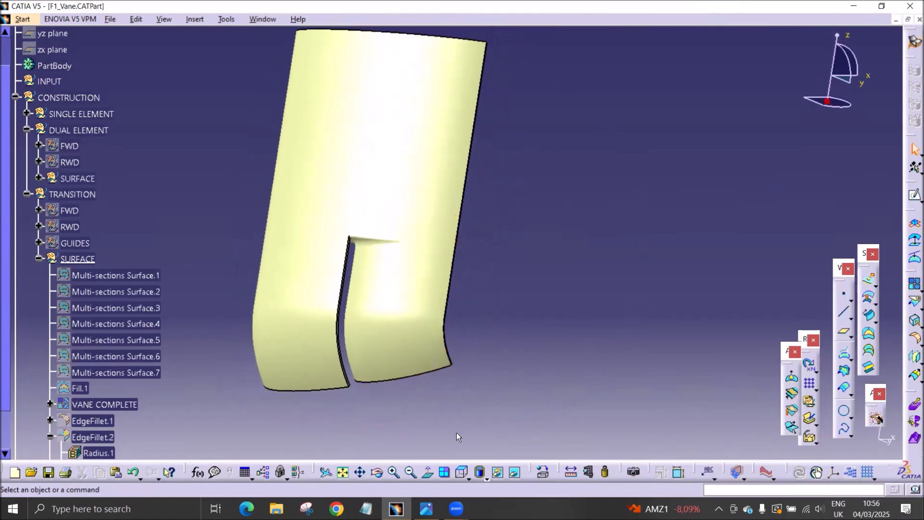
click(426, 509)
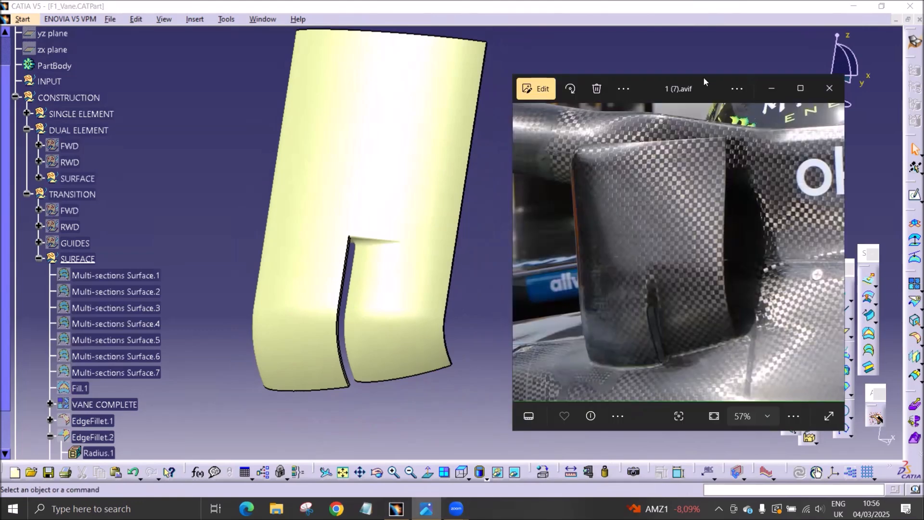
drag(704, 79, 694, 61)
click(159, 133)
middle_drag(159, 134, 160, 168)
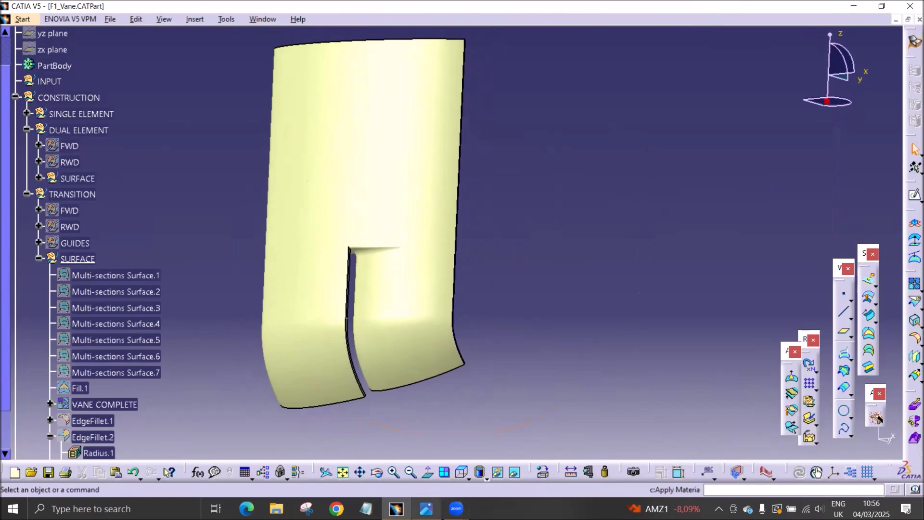
click(426, 509)
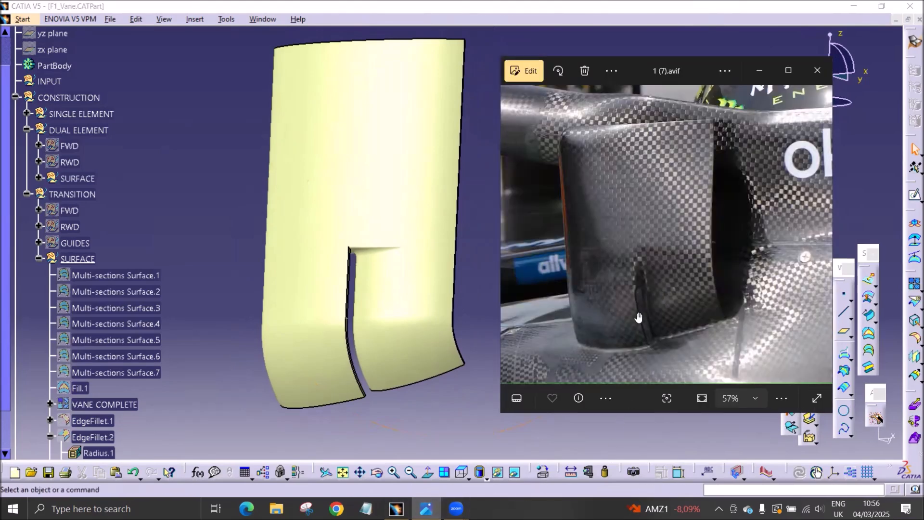